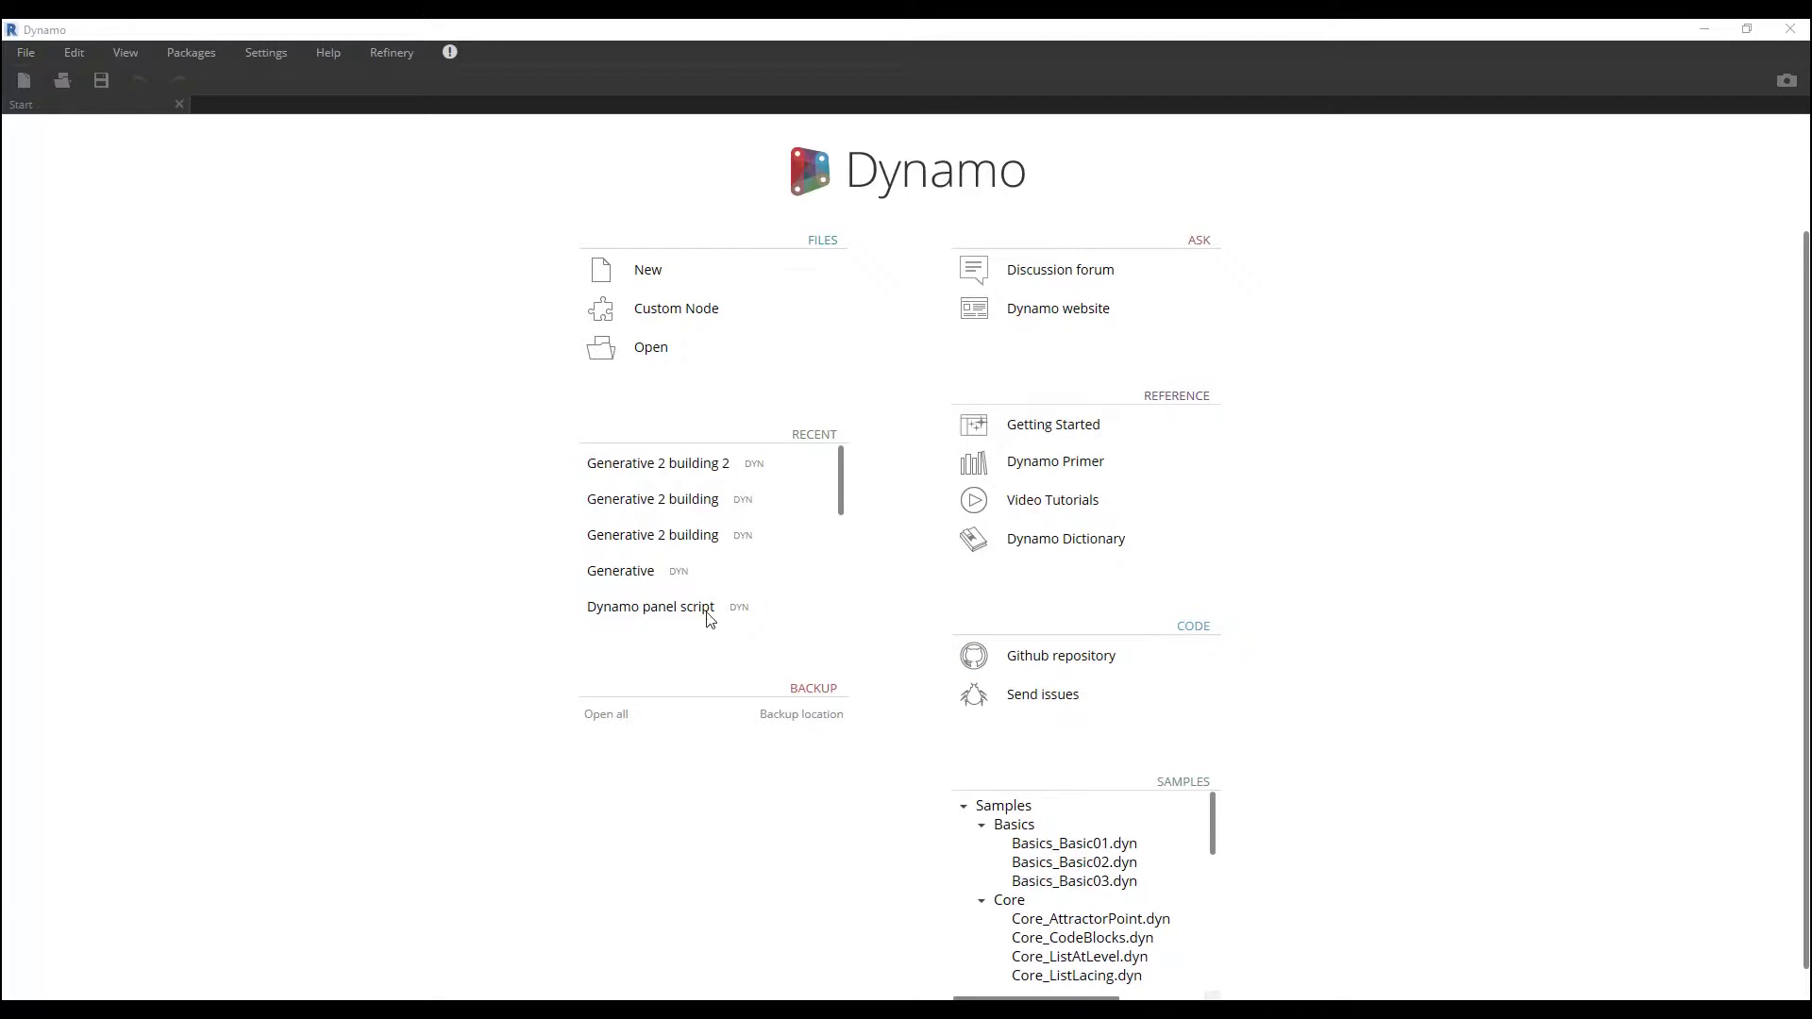
Step: Open the Generative 2 building graph and move the B1-X, B1-Y and Point.ByCoordinates nodes clear of the other B1 nodes
{"action": "left_click", "coordinate": [677, 500]}
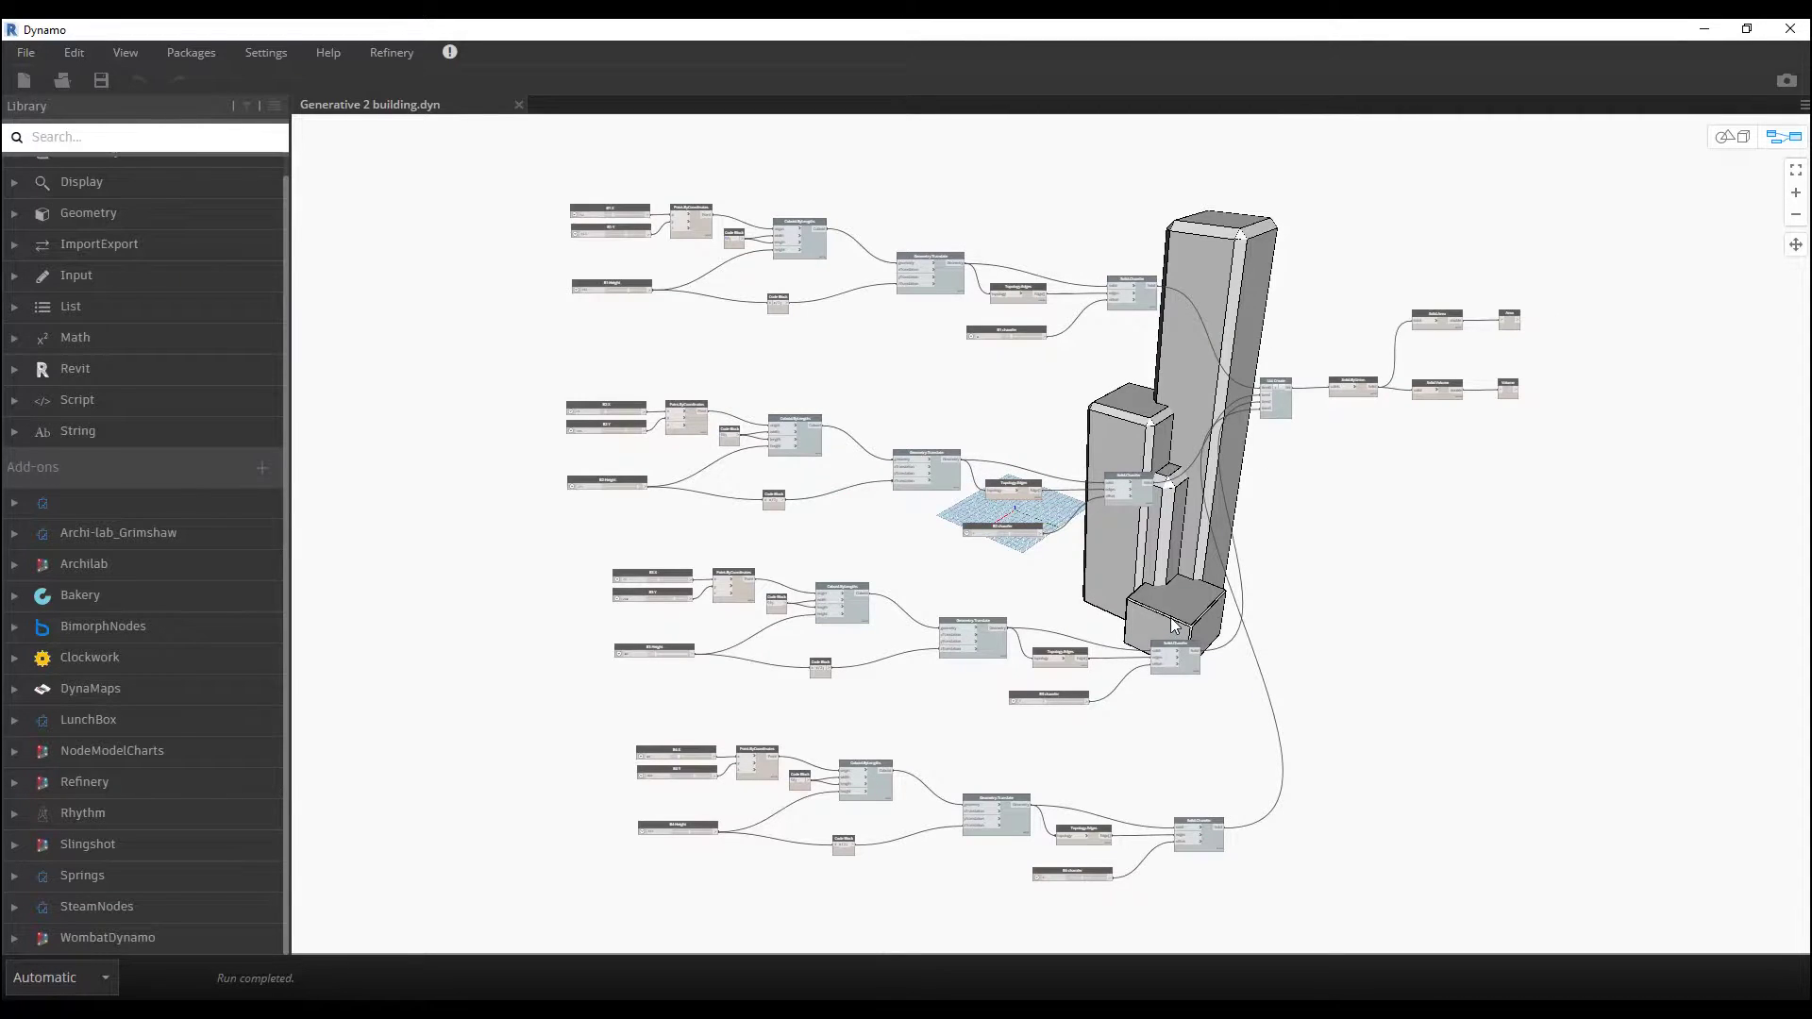
{"action": "middle_click_drag", "start_coordinate": [681, 361], "coordinate": [967, 384]}
{"action": "scroll", "coordinate": [971, 251], "scroll_direction": "up", "scroll_amount": 6}
{"action": "left_click_drag", "start_coordinate": [1169, 272], "coordinate": [763, 456]}
{"action": "left_click_drag", "start_coordinate": [1168, 404], "coordinate": [572, 446]}
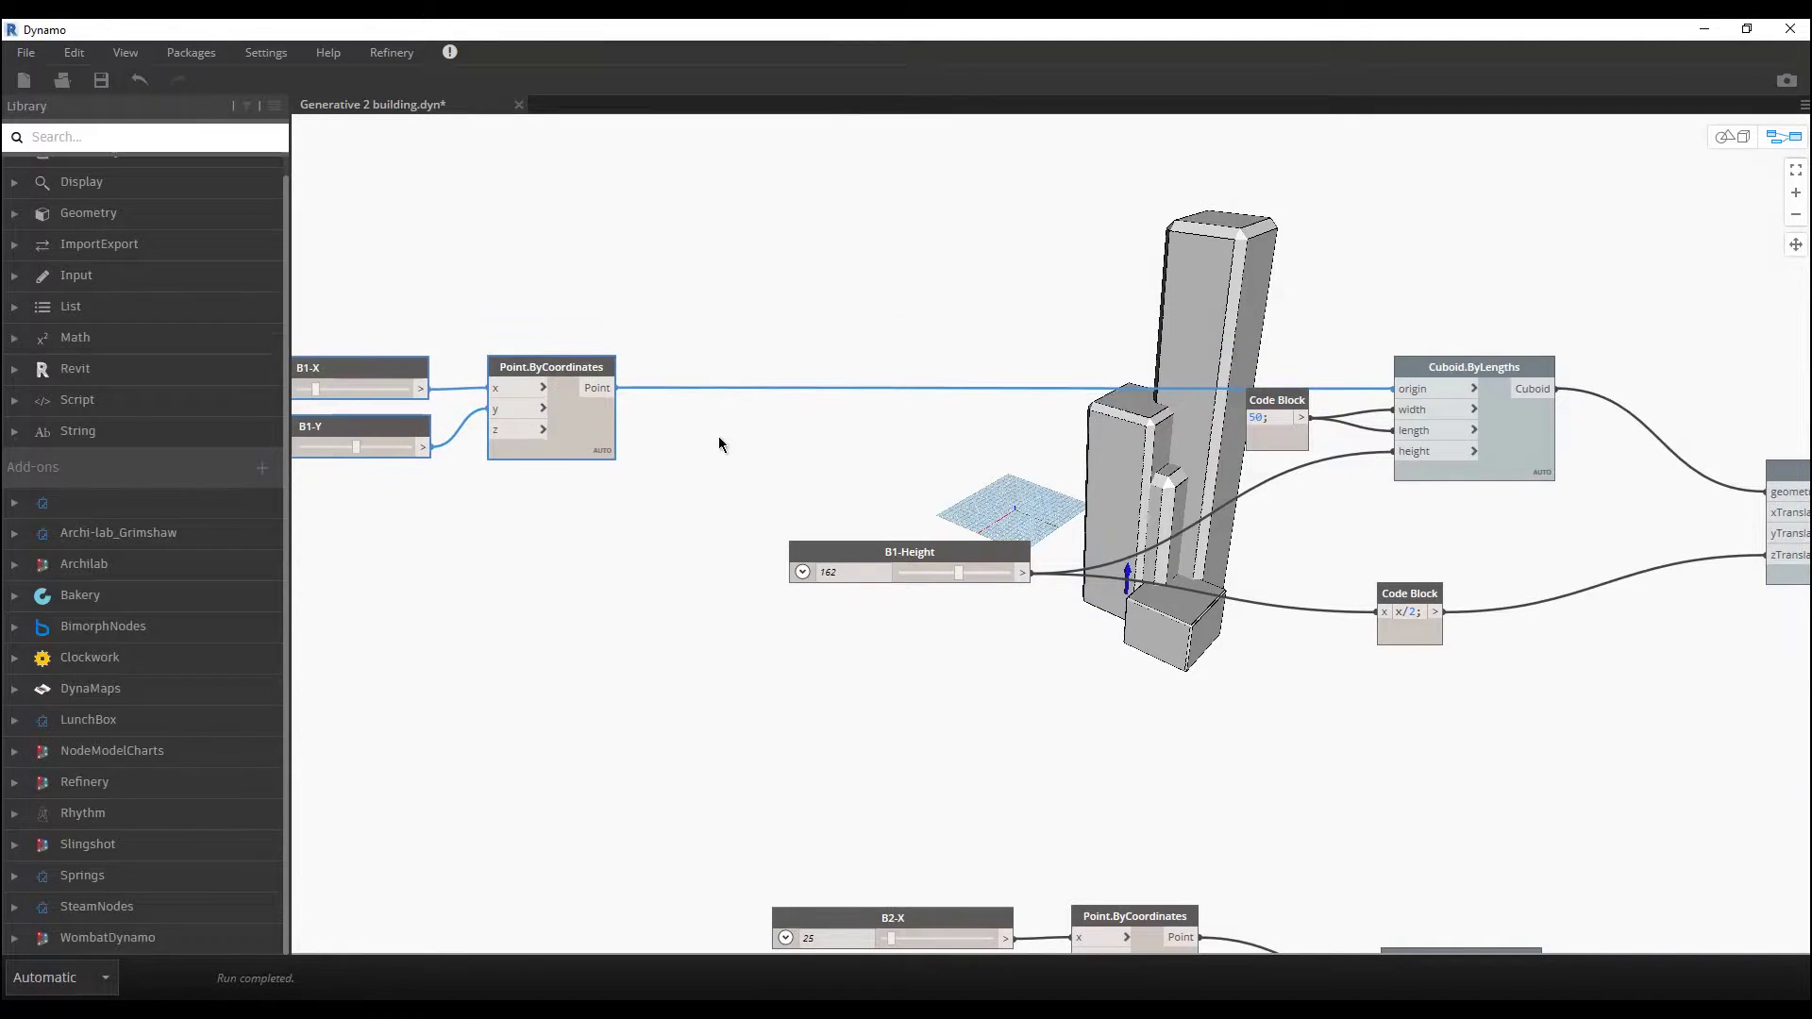
{"action": "middle_click_drag", "start_coordinate": [672, 453], "coordinate": [1227, 436]}
{"action": "left_click_drag", "start_coordinate": [1124, 427], "coordinate": [955, 373]}
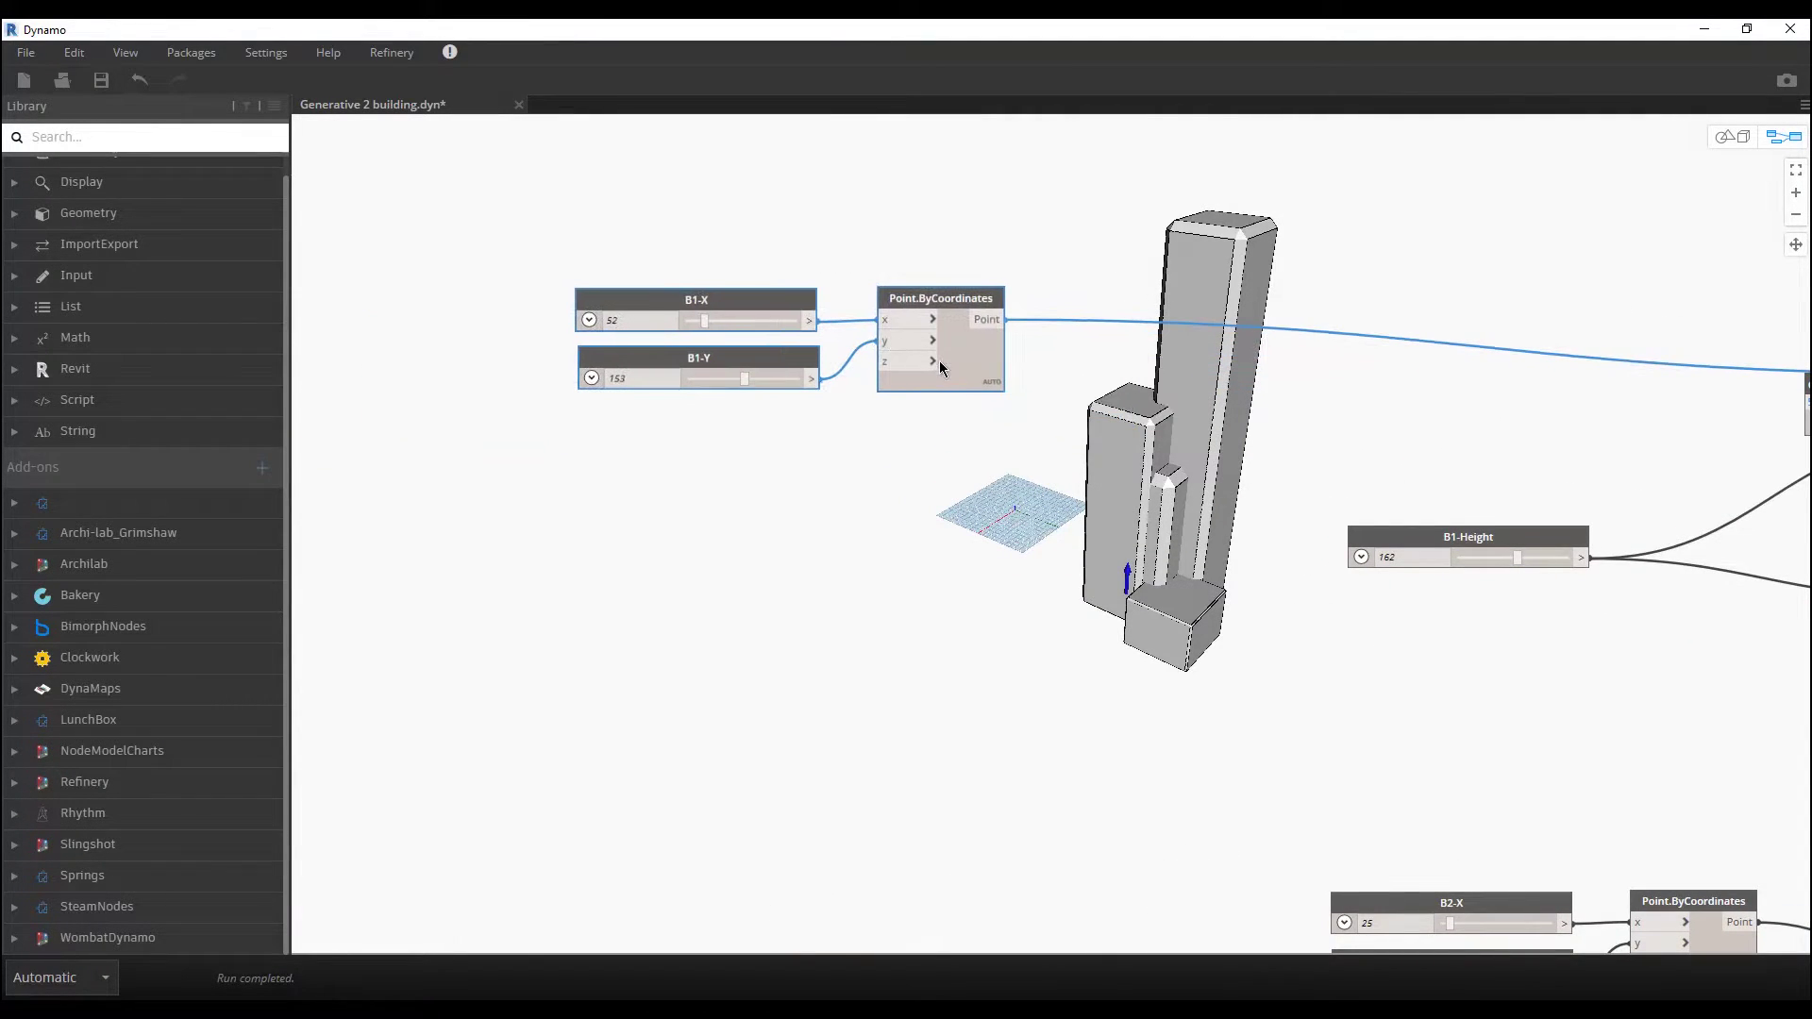
{"action": "left_click", "coordinate": [948, 428]}
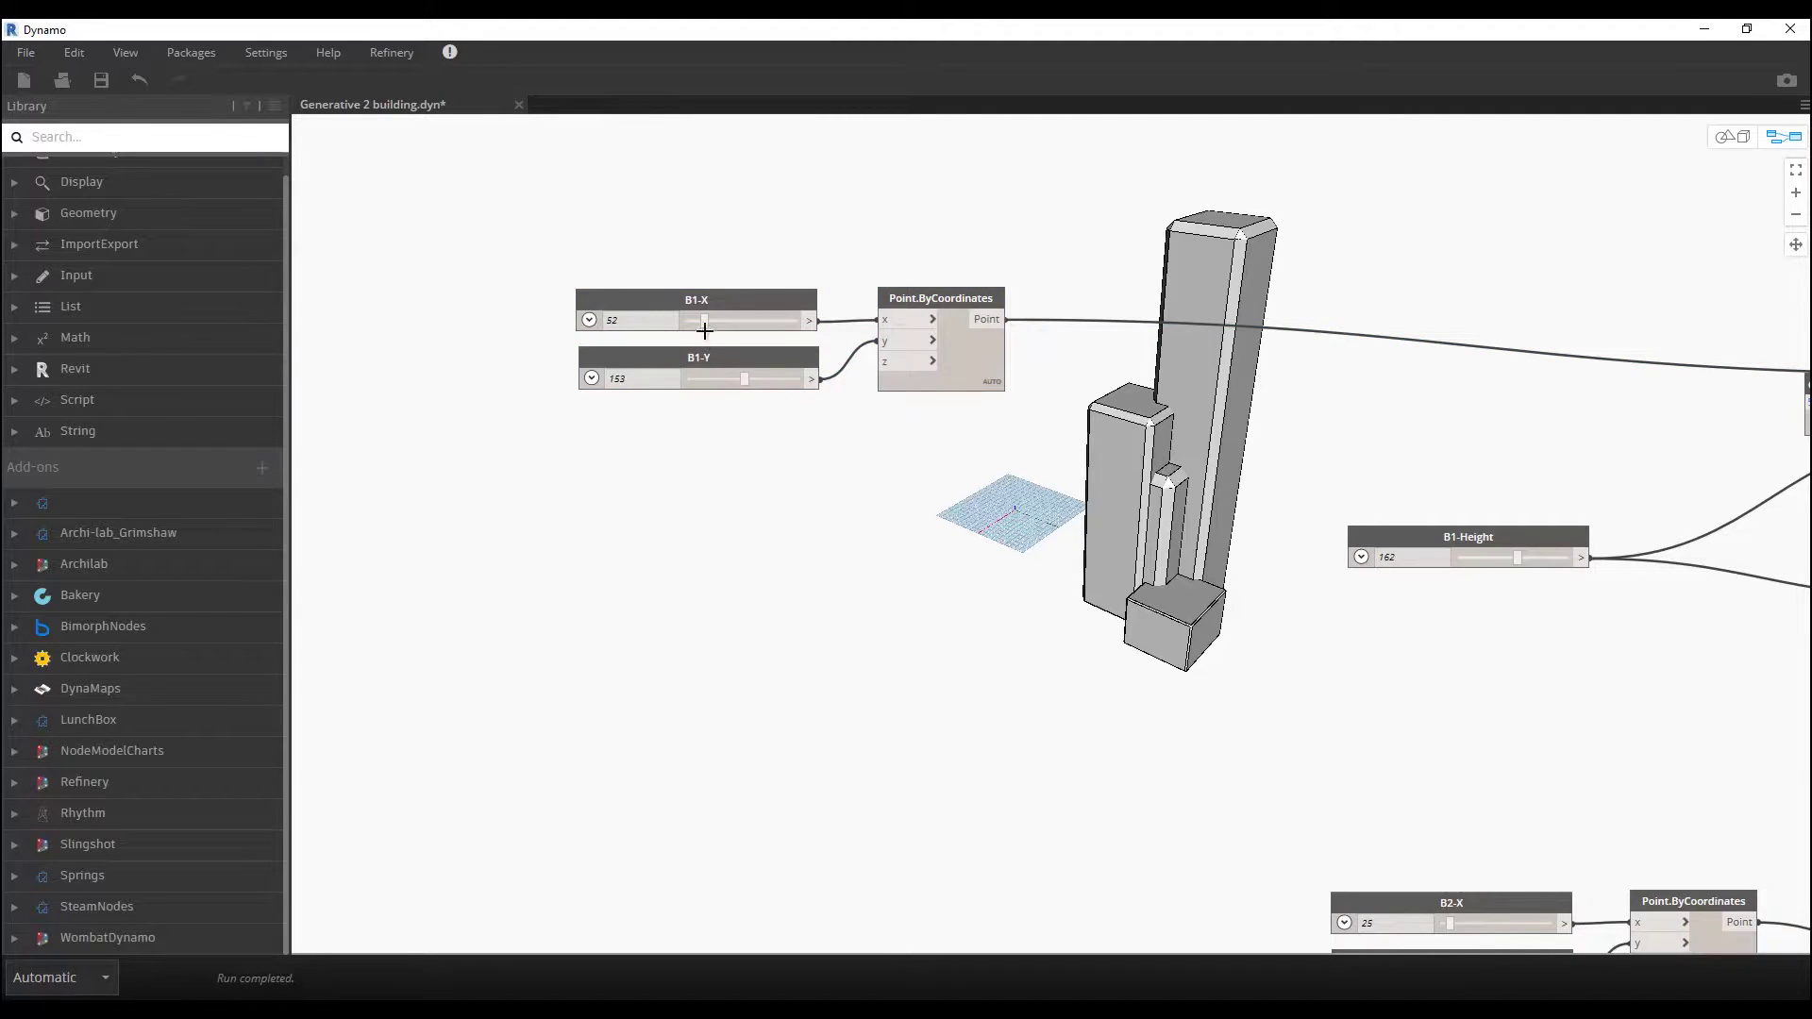
Step: Set B1-X to 300 and B1-Y to 0, and space out the two sliders and their Point.ByCoordinates node
{"action": "left_click_drag", "start_coordinate": [705, 320], "coordinate": [802, 326]}
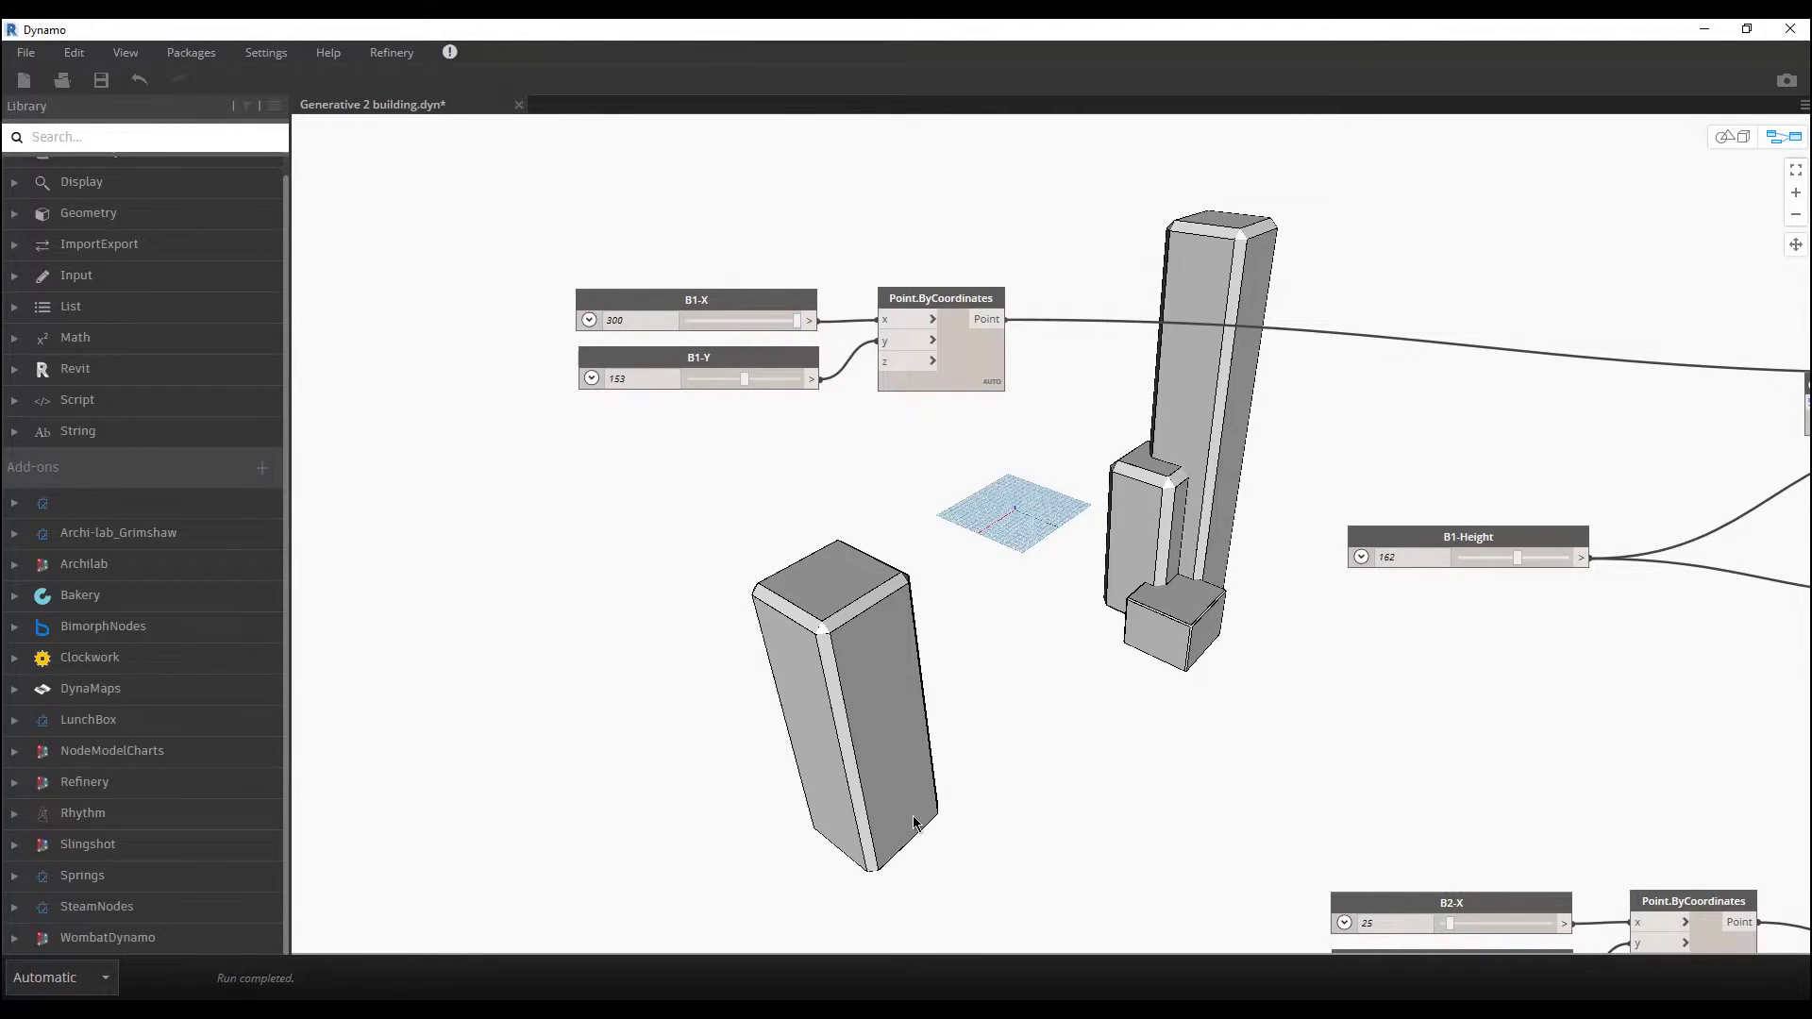
{"action": "left_click_drag", "start_coordinate": [747, 387], "coordinate": [680, 395]}
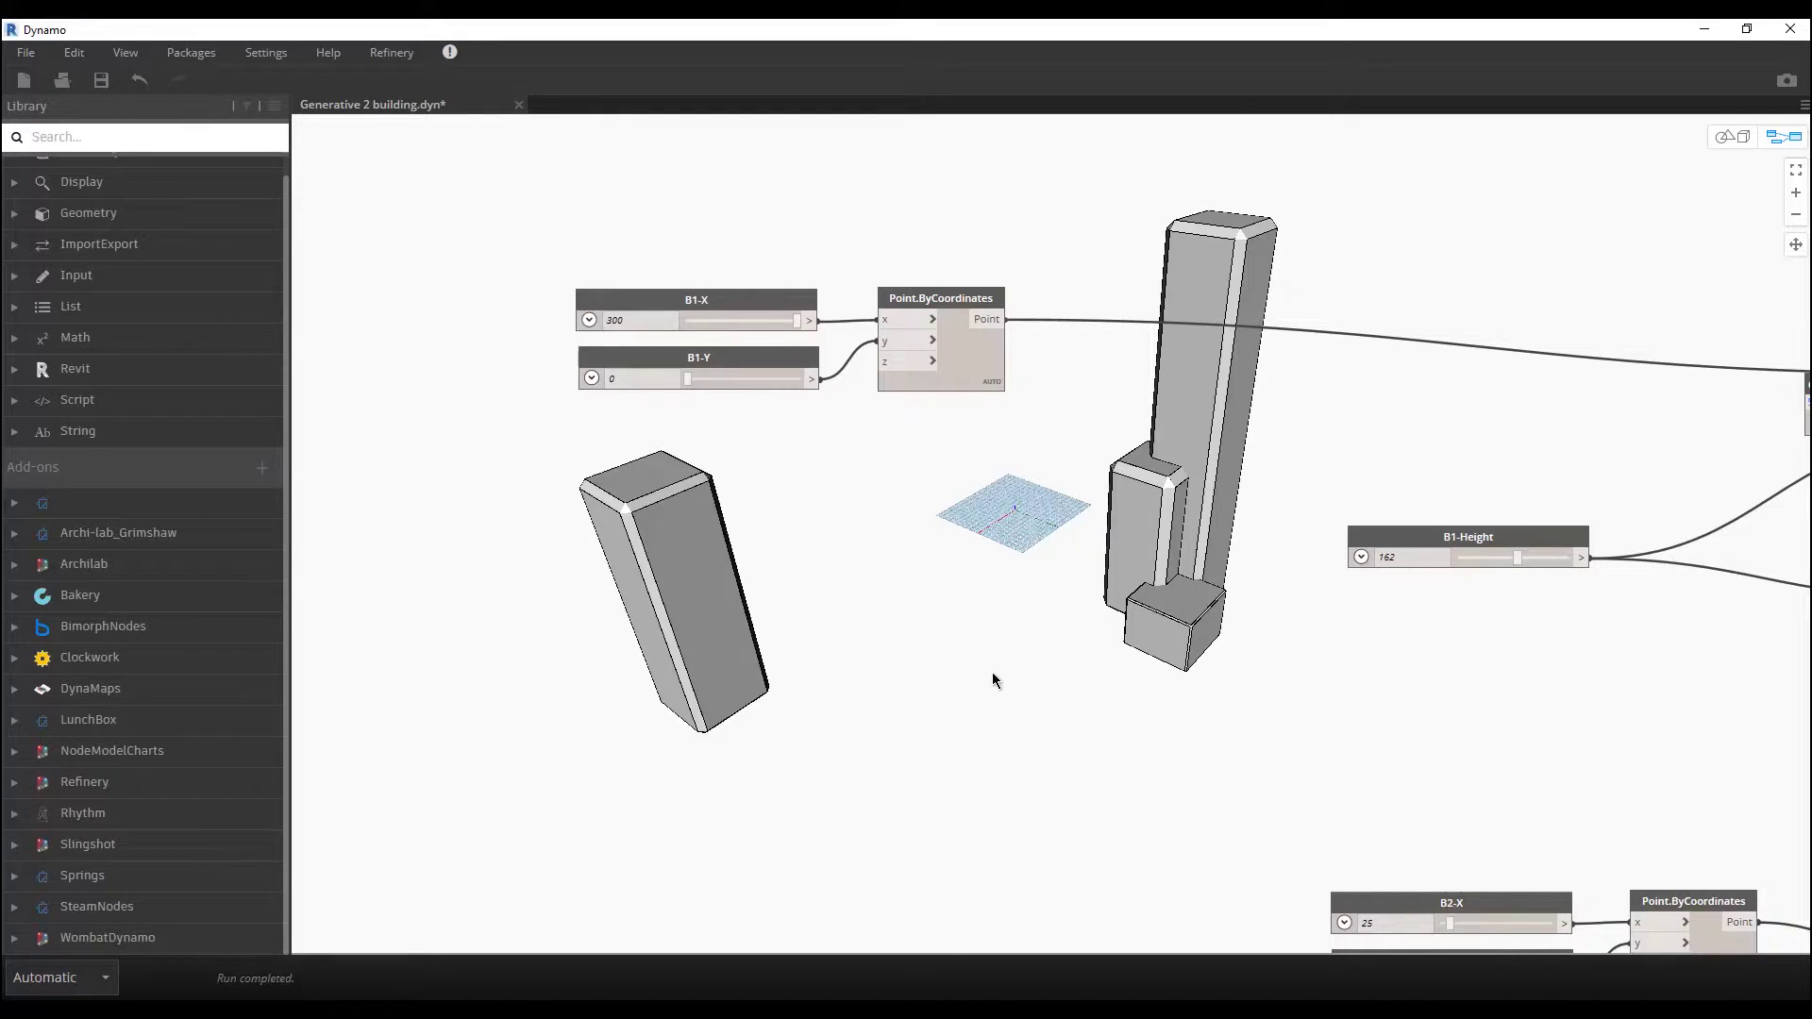
{"action": "left_click_drag", "start_coordinate": [978, 377], "coordinate": [1009, 372]}
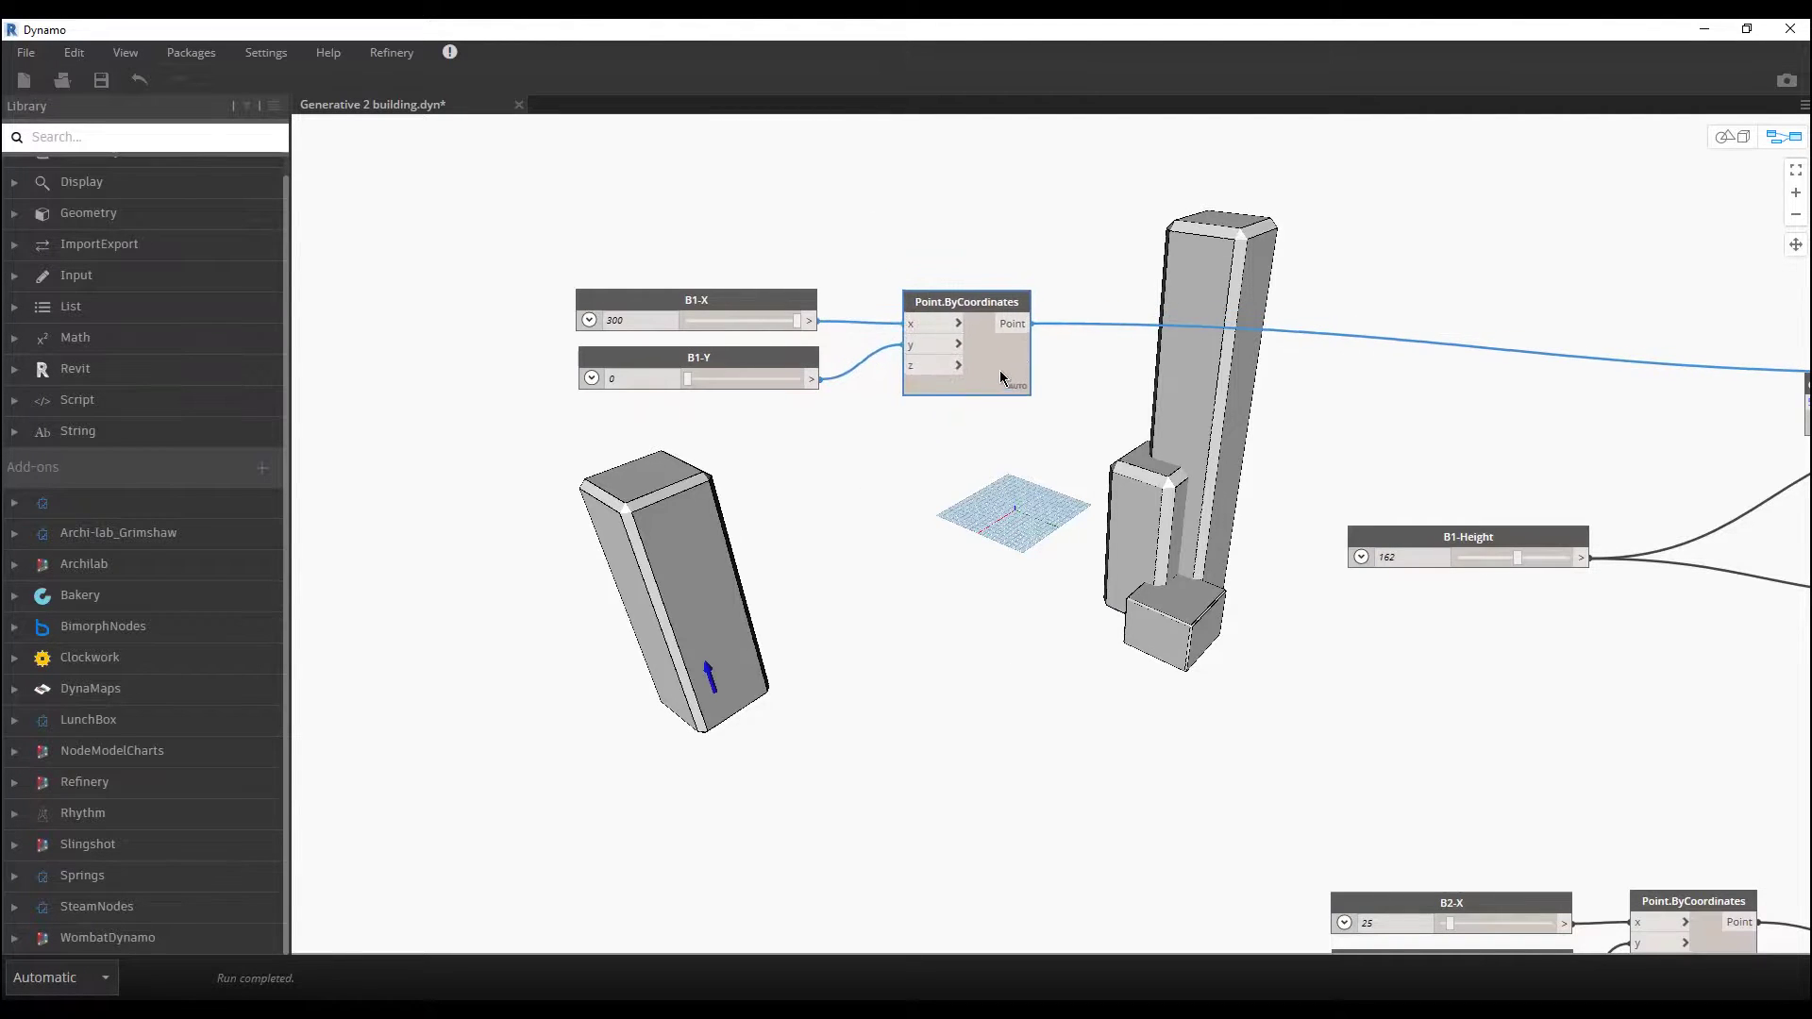
{"action": "left_click_drag", "start_coordinate": [697, 302], "coordinate": [704, 289]}
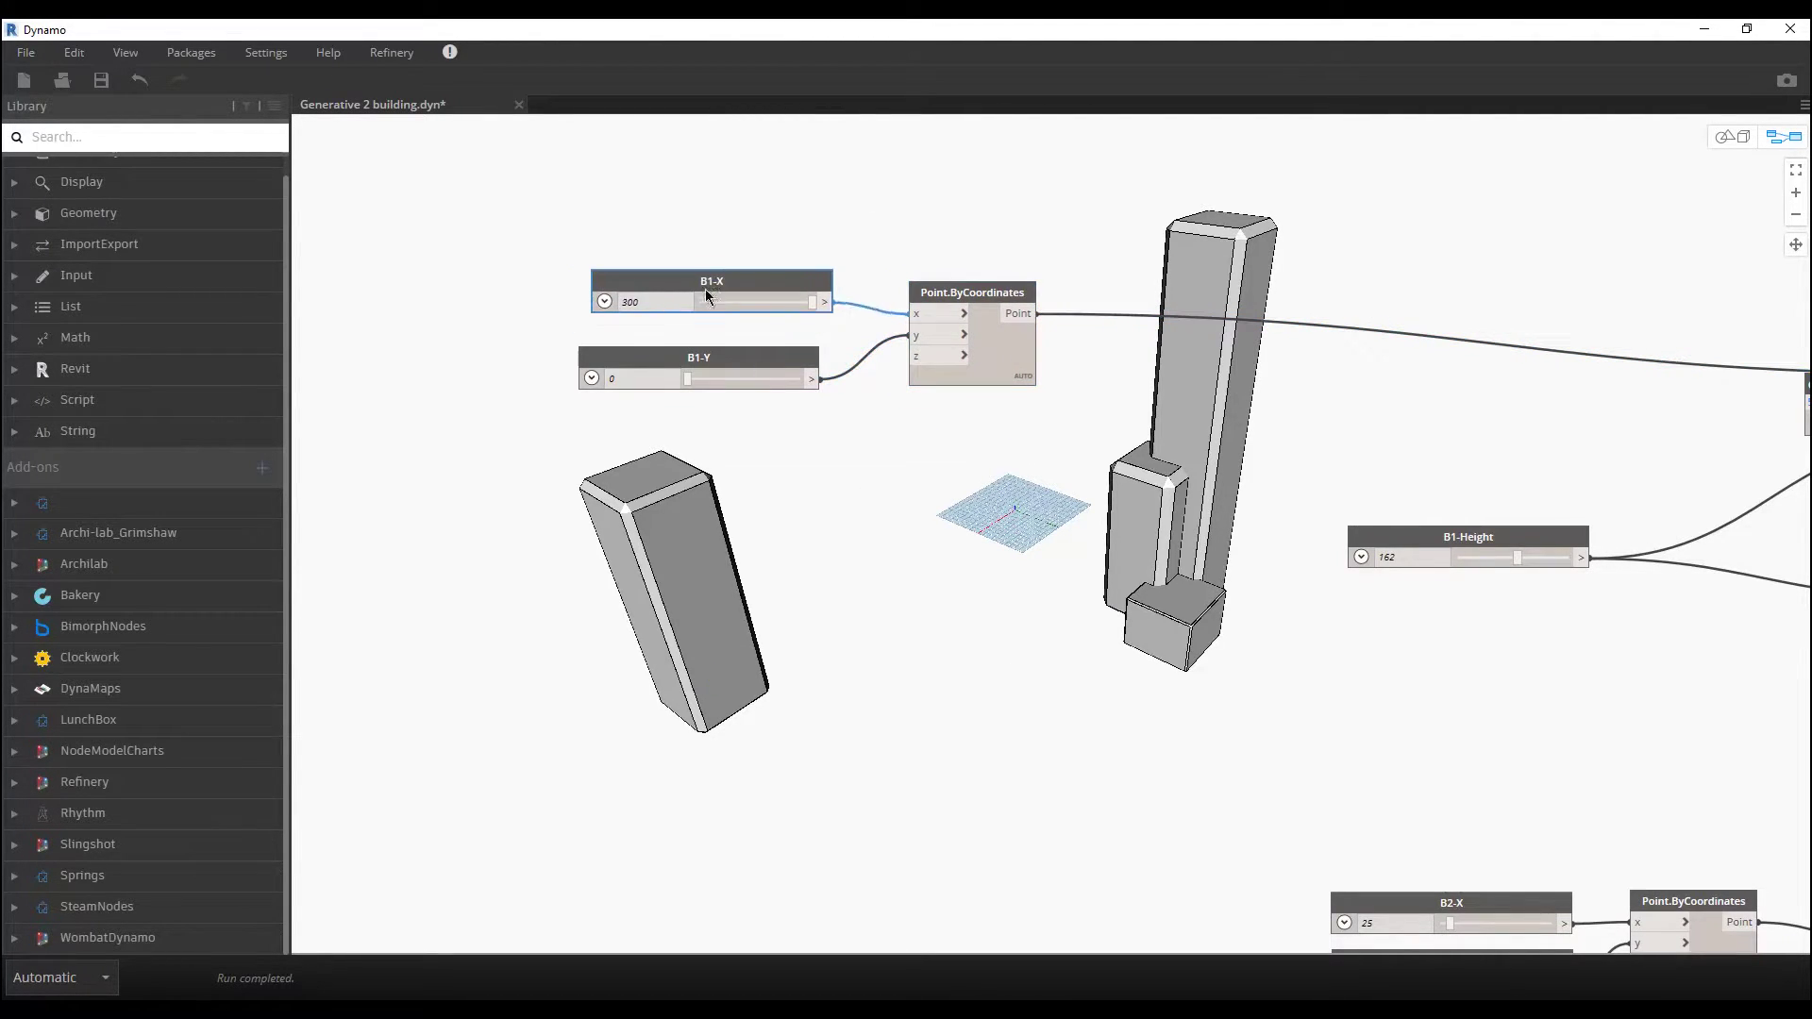
{"action": "left_click_drag", "start_coordinate": [704, 358], "coordinate": [704, 378]}
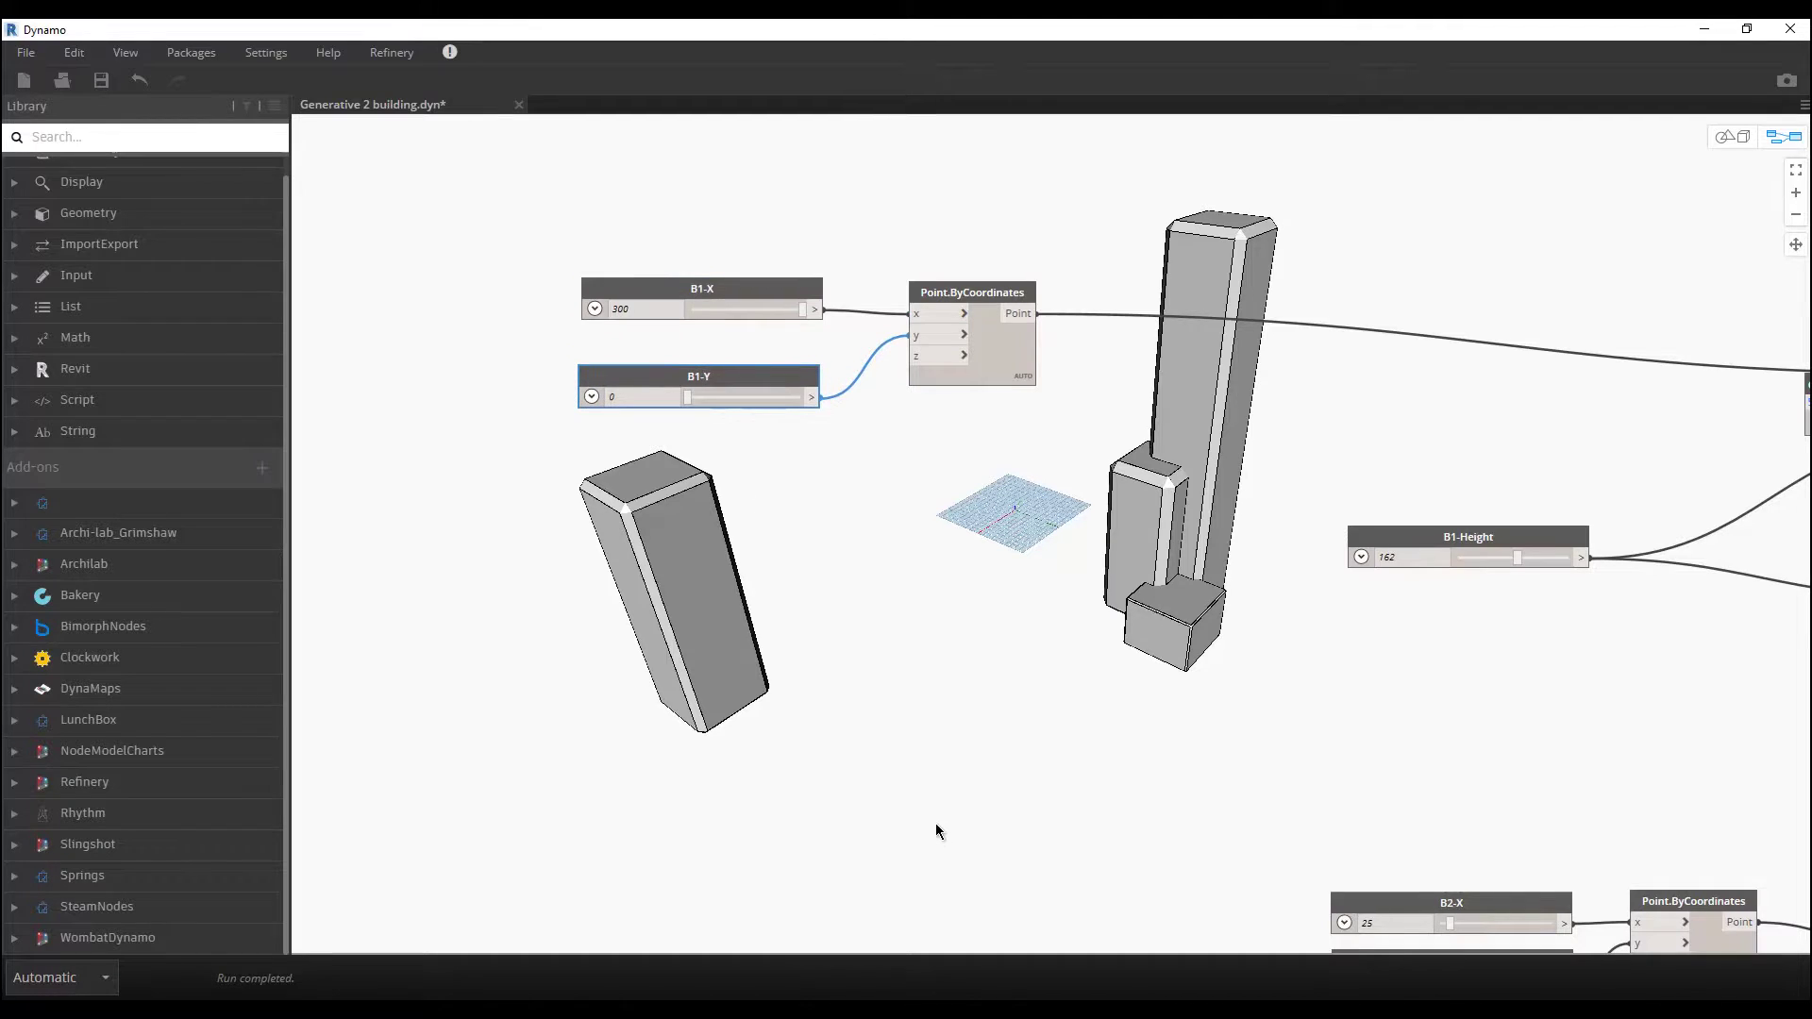
{"action": "left_click_drag", "start_coordinate": [857, 452], "coordinate": [1176, 855]}
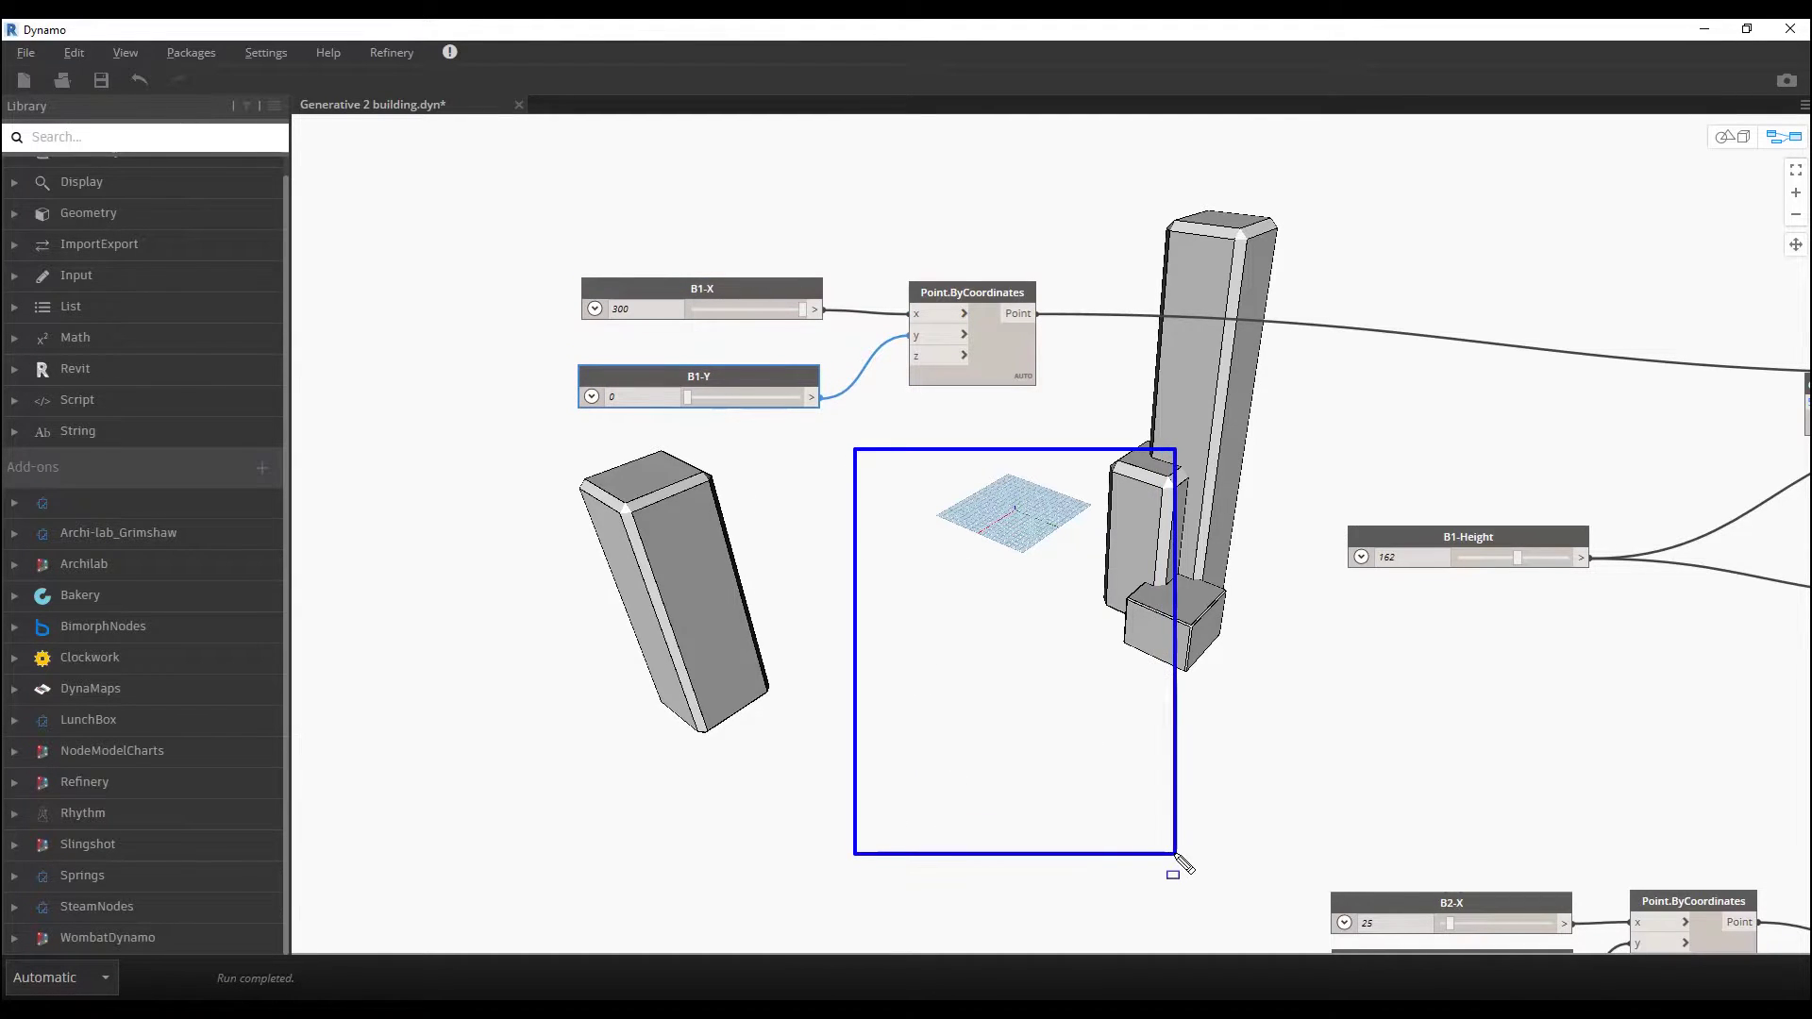
{"action": "left_click_drag", "start_coordinate": [960, 422], "coordinate": [961, 472]}
{"action": "left_click_drag", "start_coordinate": [789, 626], "coordinate": [865, 627]}
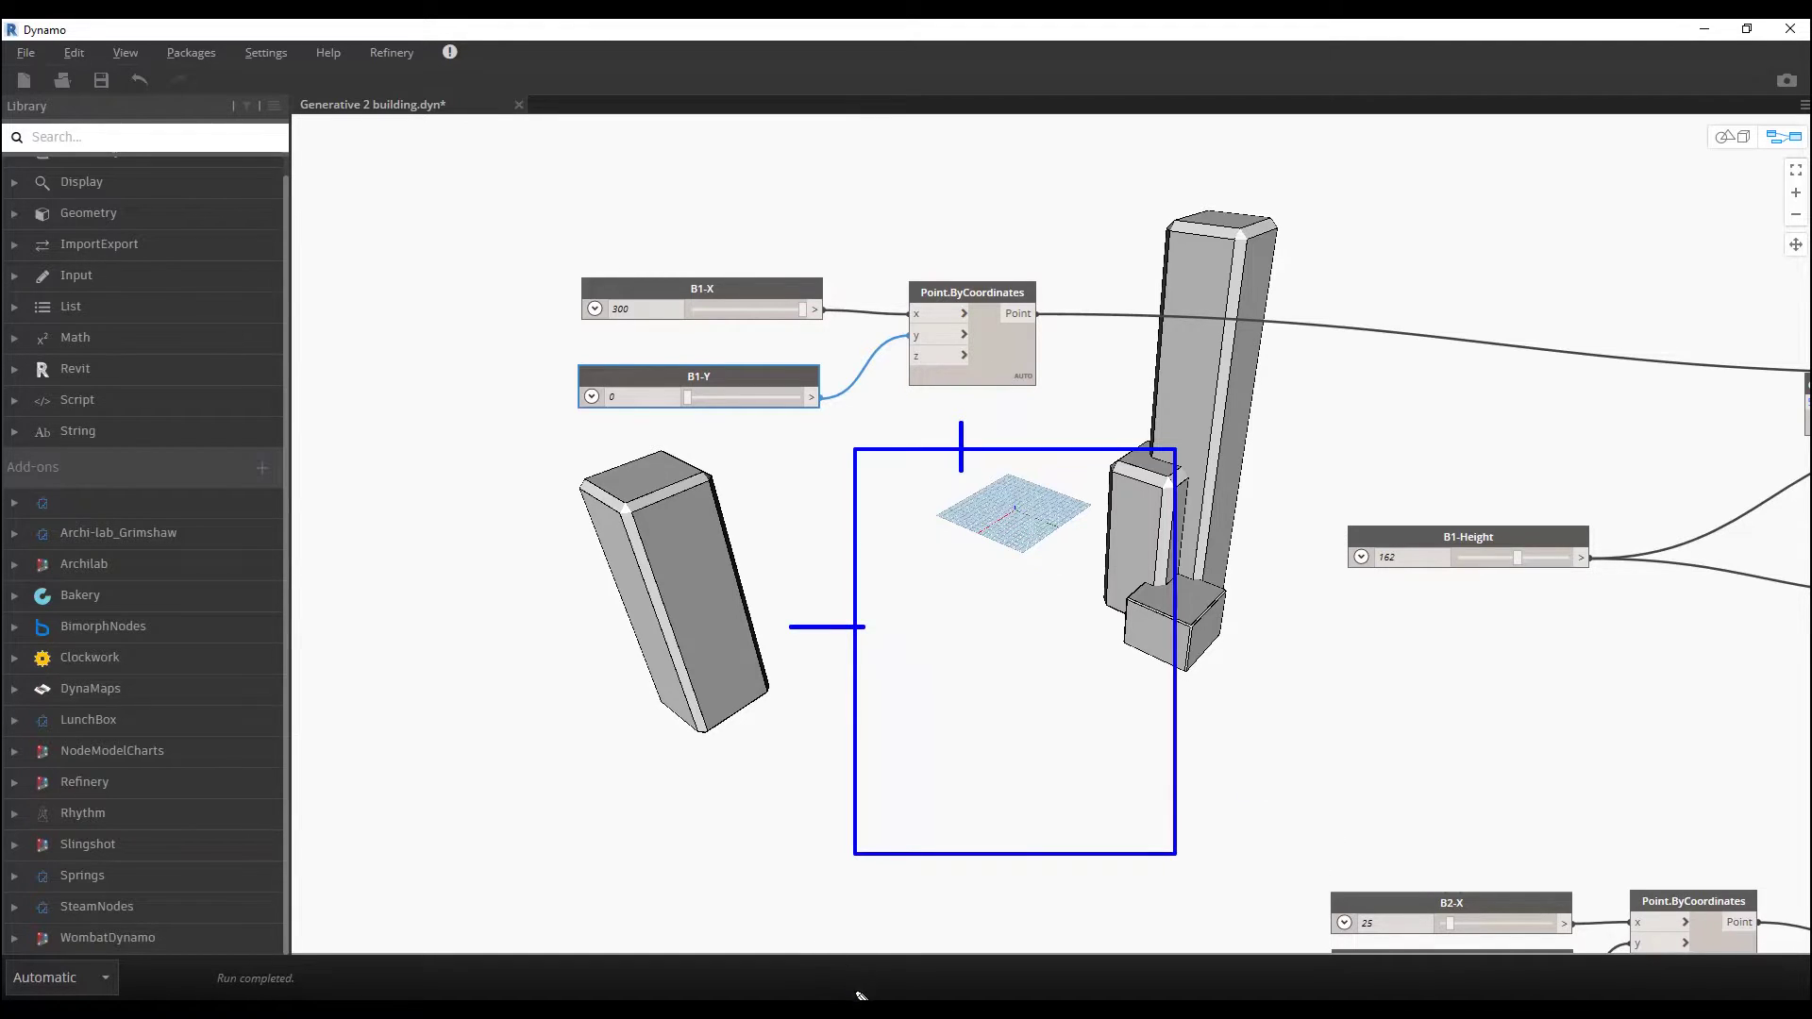
{"action": "mouse_move", "coordinate": [854, 990]}
{"action": "mouse_move", "coordinate": [956, 347]}
{"action": "left_mouse_down"}
{"action": "mouse_move", "coordinate": [944, 380]}
{"action": "mouse_move", "coordinate": [1075, 333]}
{"action": "left_mouse_up"}
{"action": "mouse_move", "coordinate": [745, 577]}
{"action": "left_mouse_down"}
{"action": "mouse_move", "coordinate": [742, 669]}
{"action": "mouse_move", "coordinate": [839, 546]}
{"action": "left_mouse_up"}
{"action": "left_click_drag", "start_coordinate": [875, 632], "coordinate": [956, 627]}
{"action": "left_click_drag", "start_coordinate": [962, 481], "coordinate": [968, 583]}
{"action": "left_click_drag", "start_coordinate": [887, 461], "coordinate": [862, 637]}
{"action": "left_click_drag", "start_coordinate": [1024, 510], "coordinate": [849, 796]}
{"action": "left_click_drag", "start_coordinate": [1145, 503], "coordinate": [897, 849]}
{"action": "left_click_drag", "start_coordinate": [1133, 684], "coordinate": [1035, 849]}
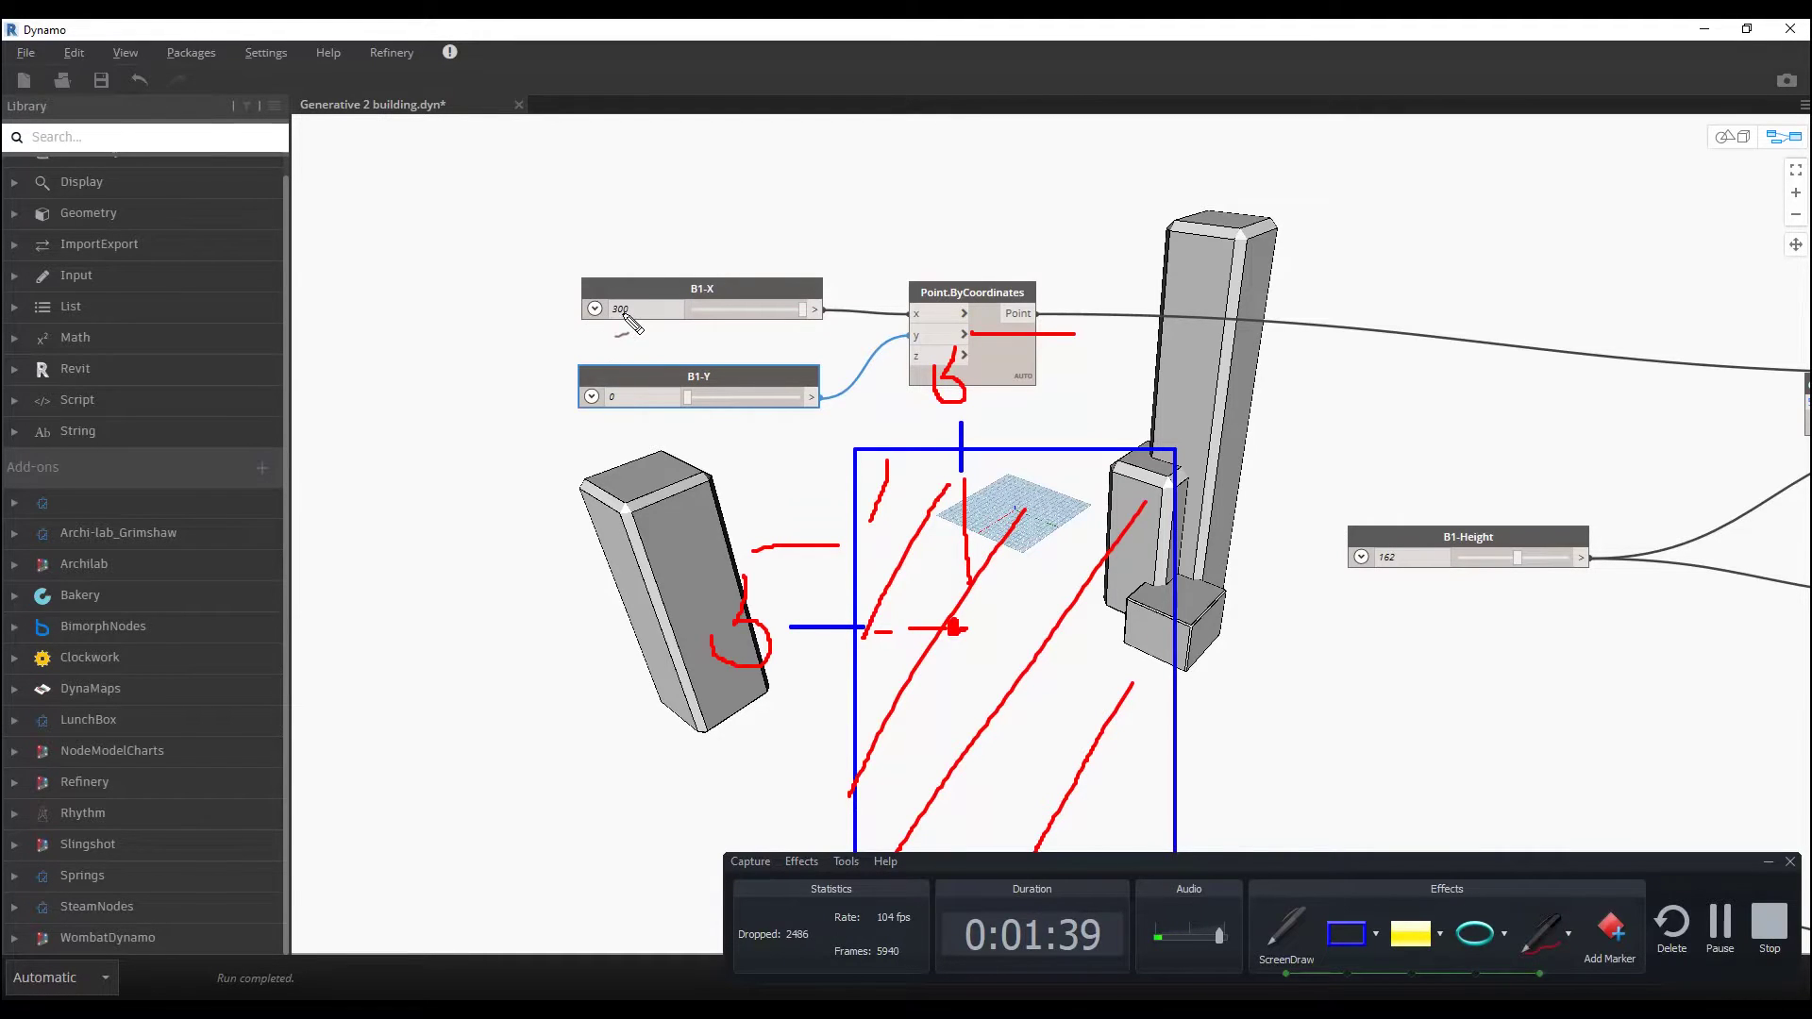
{"action": "left_click_drag", "start_coordinate": [849, 377], "coordinate": [849, 412]}
{"action": "left_click_drag", "start_coordinate": [1186, 341], "coordinate": [1180, 412]}
{"action": "mouse_move", "coordinate": [826, 288]}
{"action": "left_mouse_down"}
{"action": "mouse_move", "coordinate": [1240, 288]}
{"action": "mouse_move", "coordinate": [1206, 335]}
{"action": "left_mouse_up"}
{"action": "left_click_drag", "start_coordinate": [890, 244], "coordinate": [874, 312]}
{"action": "mouse_move", "coordinate": [973, 197]}
{"action": "left_mouse_down"}
{"action": "mouse_move", "coordinate": [1019, 226]}
{"action": "mouse_move", "coordinate": [963, 268]}
{"action": "left_mouse_up"}
{"action": "mouse_move", "coordinate": [1076, 218]}
{"action": "left_mouse_down"}
{"action": "mouse_move", "coordinate": [1059, 232]}
{"action": "mouse_move", "coordinate": [1116, 267]}
{"action": "mouse_move", "coordinate": [1137, 219]}
{"action": "left_mouse_up"}
{"action": "left_click_drag", "start_coordinate": [699, 451], "coordinate": [876, 432]}
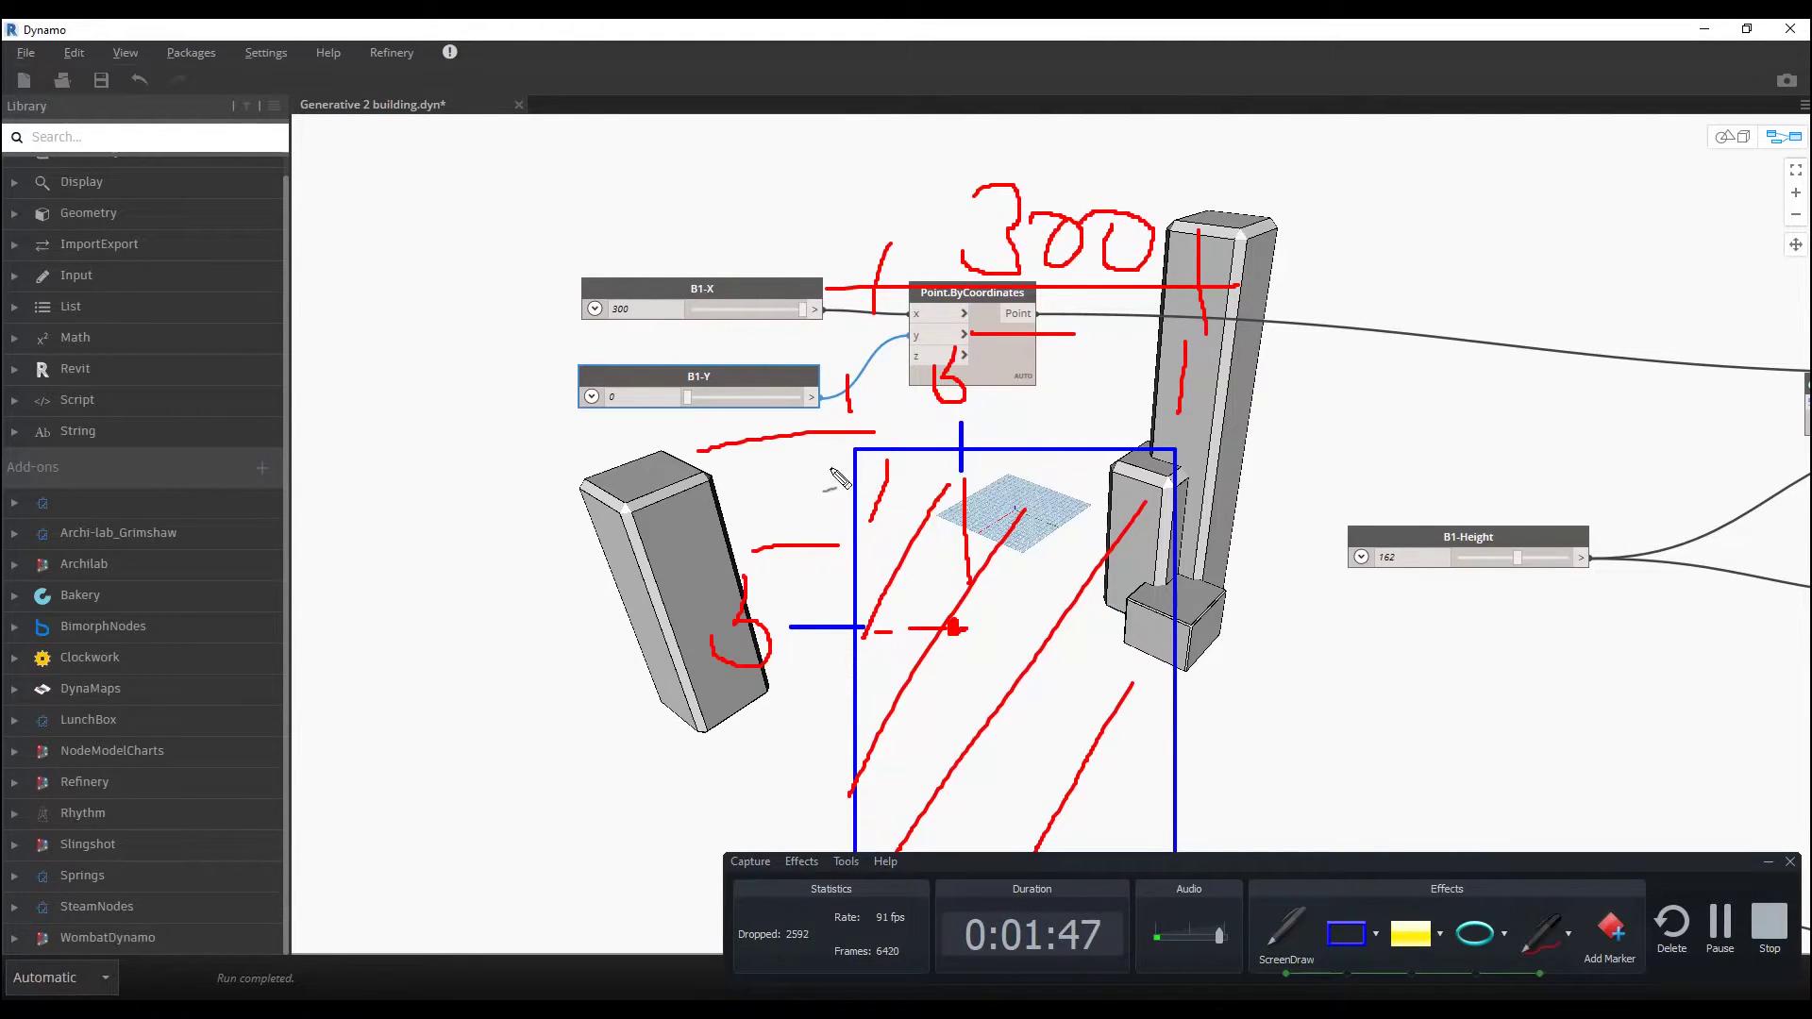
{"action": "left_click_drag", "start_coordinate": [717, 847], "coordinate": [811, 841]}
{"action": "left_click_drag", "start_coordinate": [680, 436], "coordinate": [662, 783]}
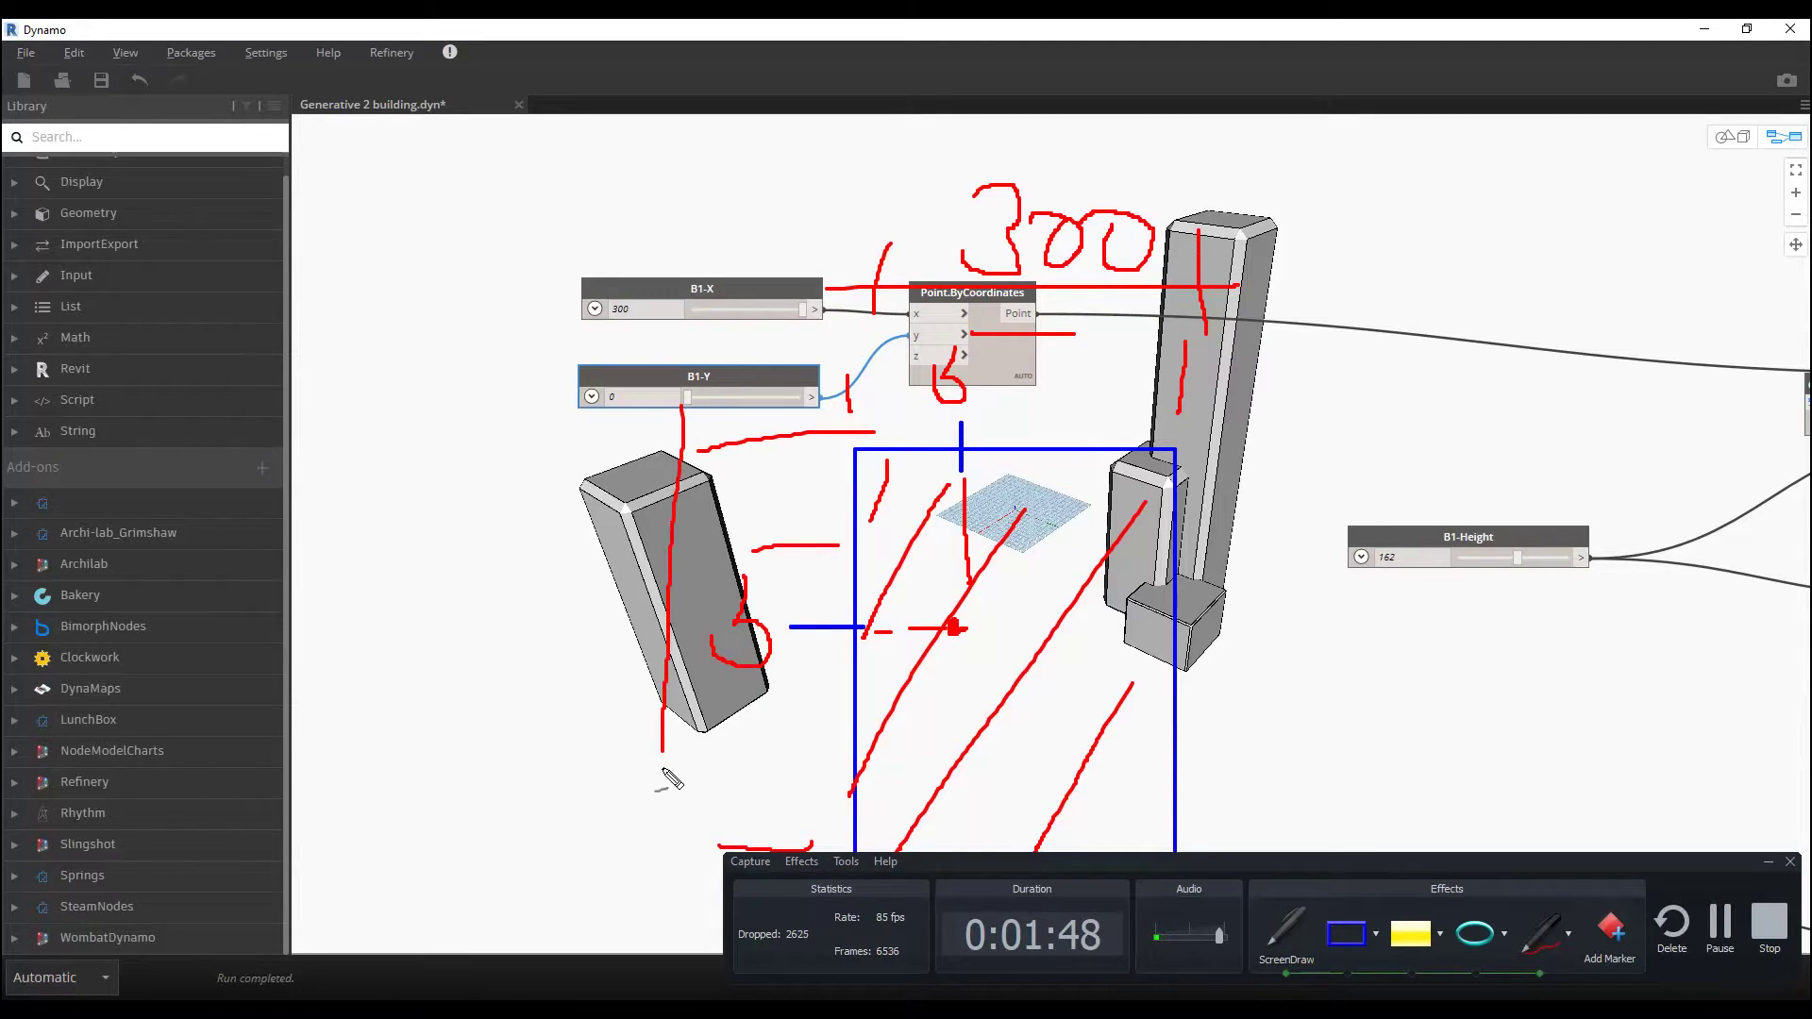
{"action": "mouse_move", "coordinate": [498, 569]}
{"action": "left_mouse_down"}
{"action": "mouse_move", "coordinate": [530, 585]}
{"action": "mouse_move", "coordinate": [487, 613]}
{"action": "mouse_move", "coordinate": [550, 592]}
{"action": "mouse_move", "coordinate": [598, 644]}
{"action": "left_mouse_up"}
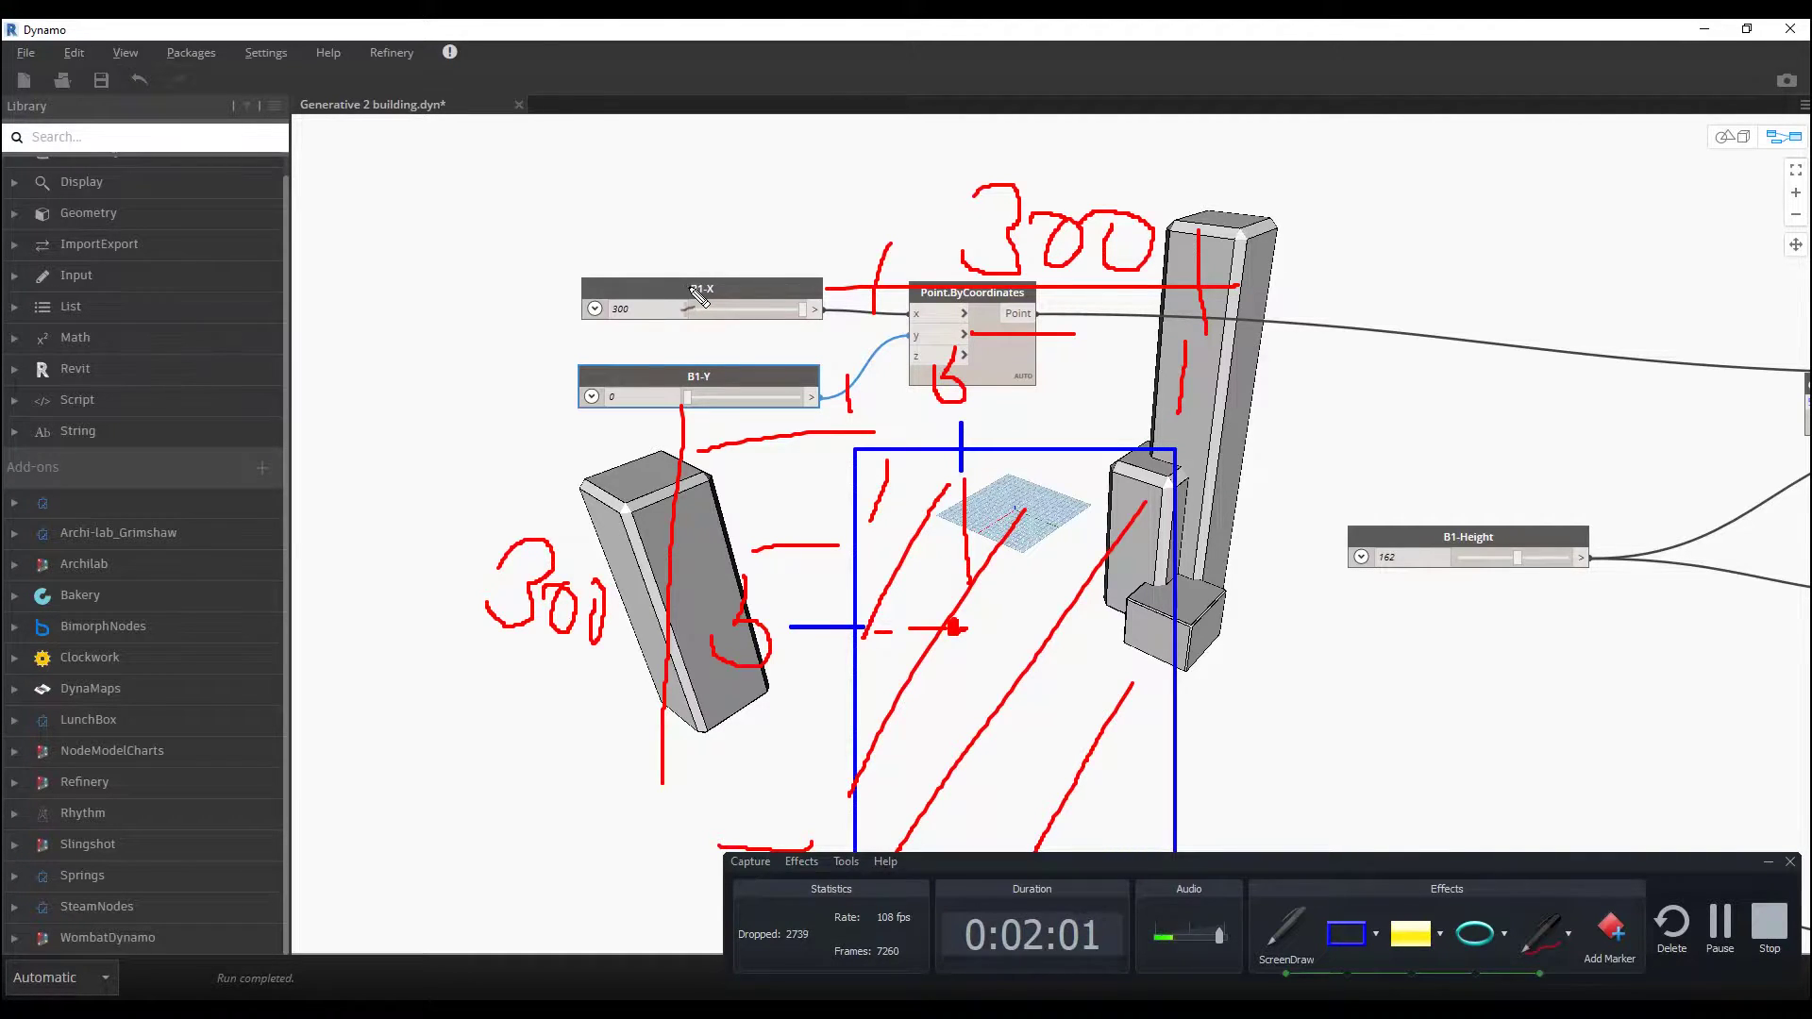
{"action": "key", "text": "Escape"}
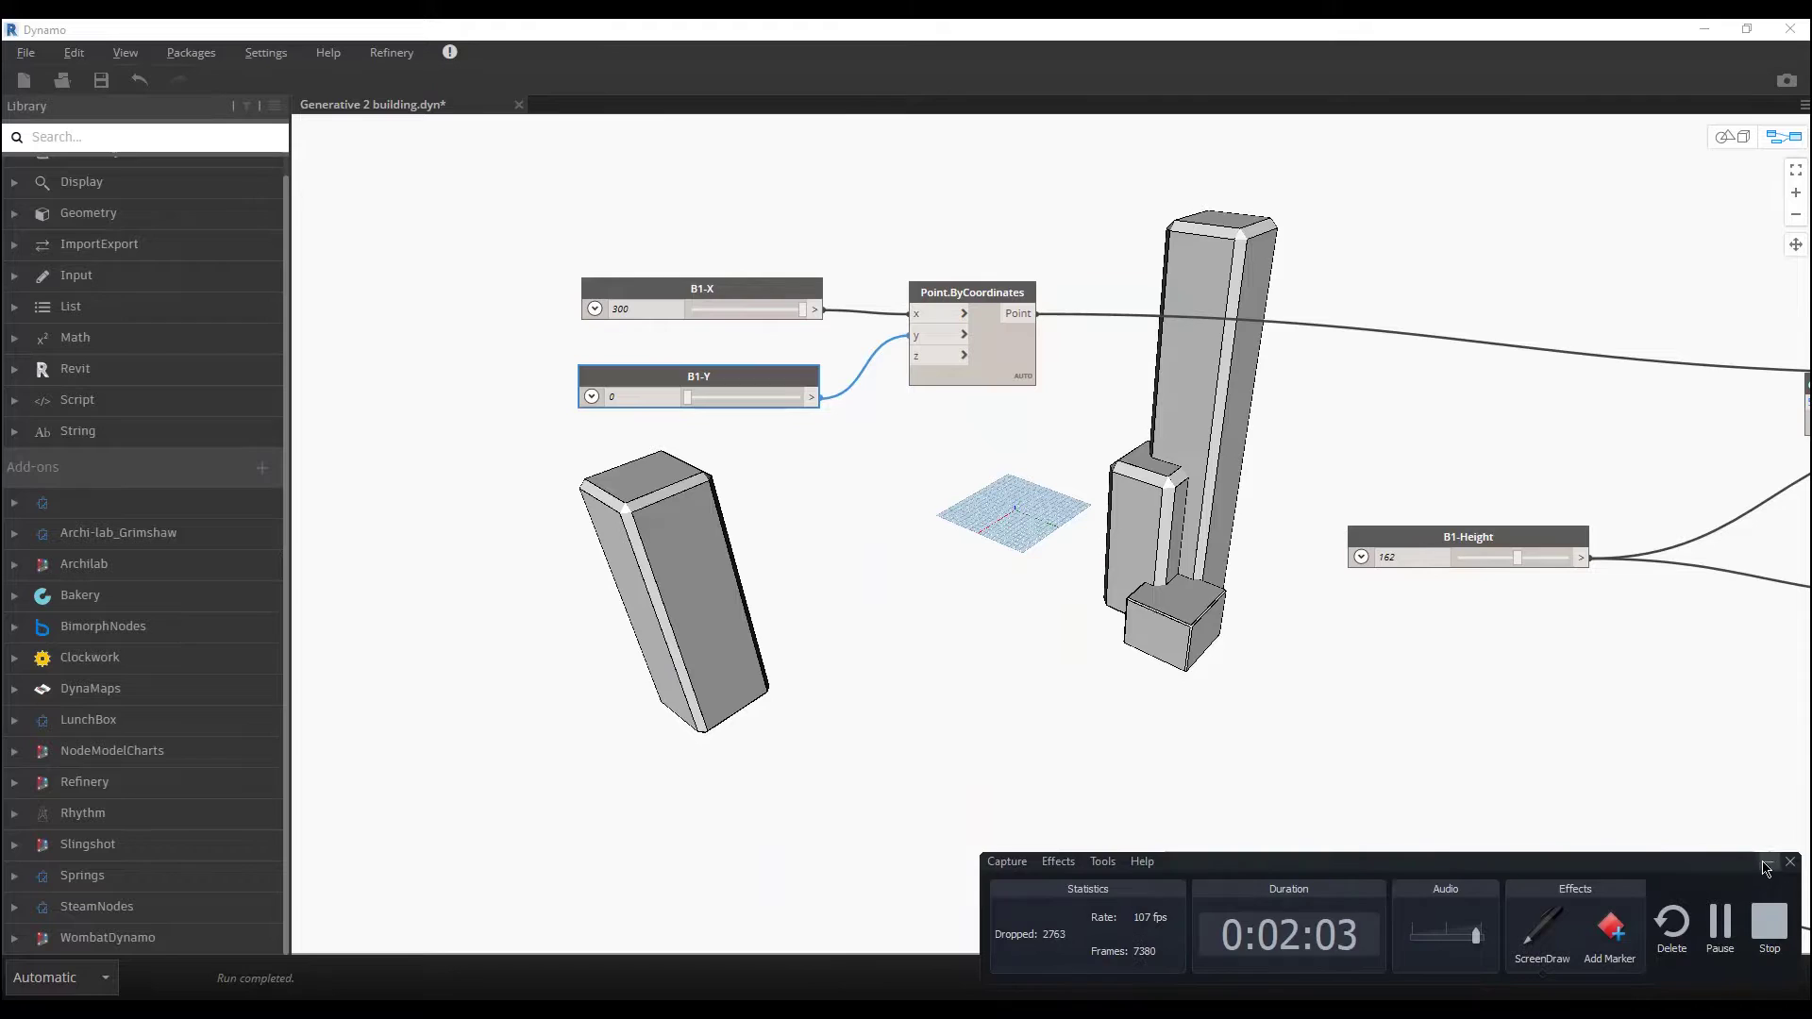
{"action": "left_click", "coordinate": [1768, 861]}
Step: Add a Rectangle.ByWidthLength node with width and length inputs and place it below the B1-Y slider
{"action": "scroll", "coordinate": [970, 549], "scroll_direction": "down", "scroll_amount": 3}
{"action": "scroll", "coordinate": [966, 487], "scroll_direction": "down", "scroll_amount": 2}
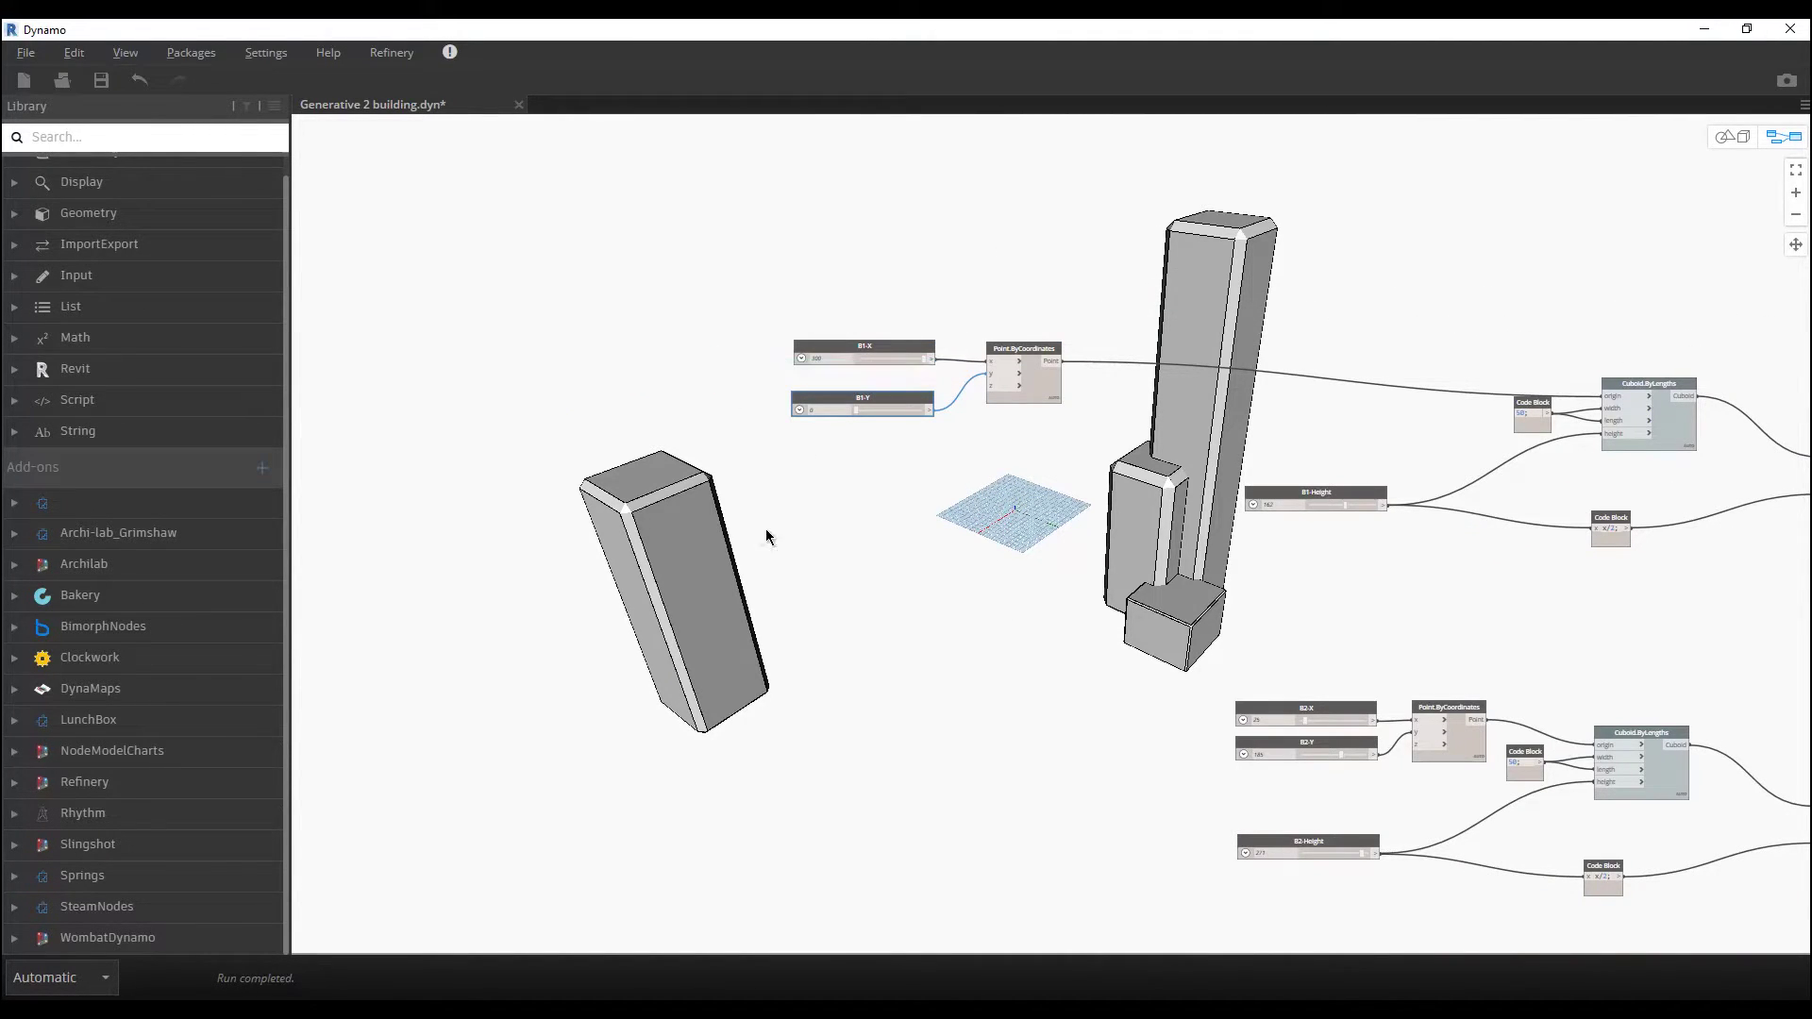
{"action": "middle_click_drag", "start_coordinate": [954, 671], "coordinate": [910, 657]}
{"action": "right_click", "coordinate": [751, 558]}
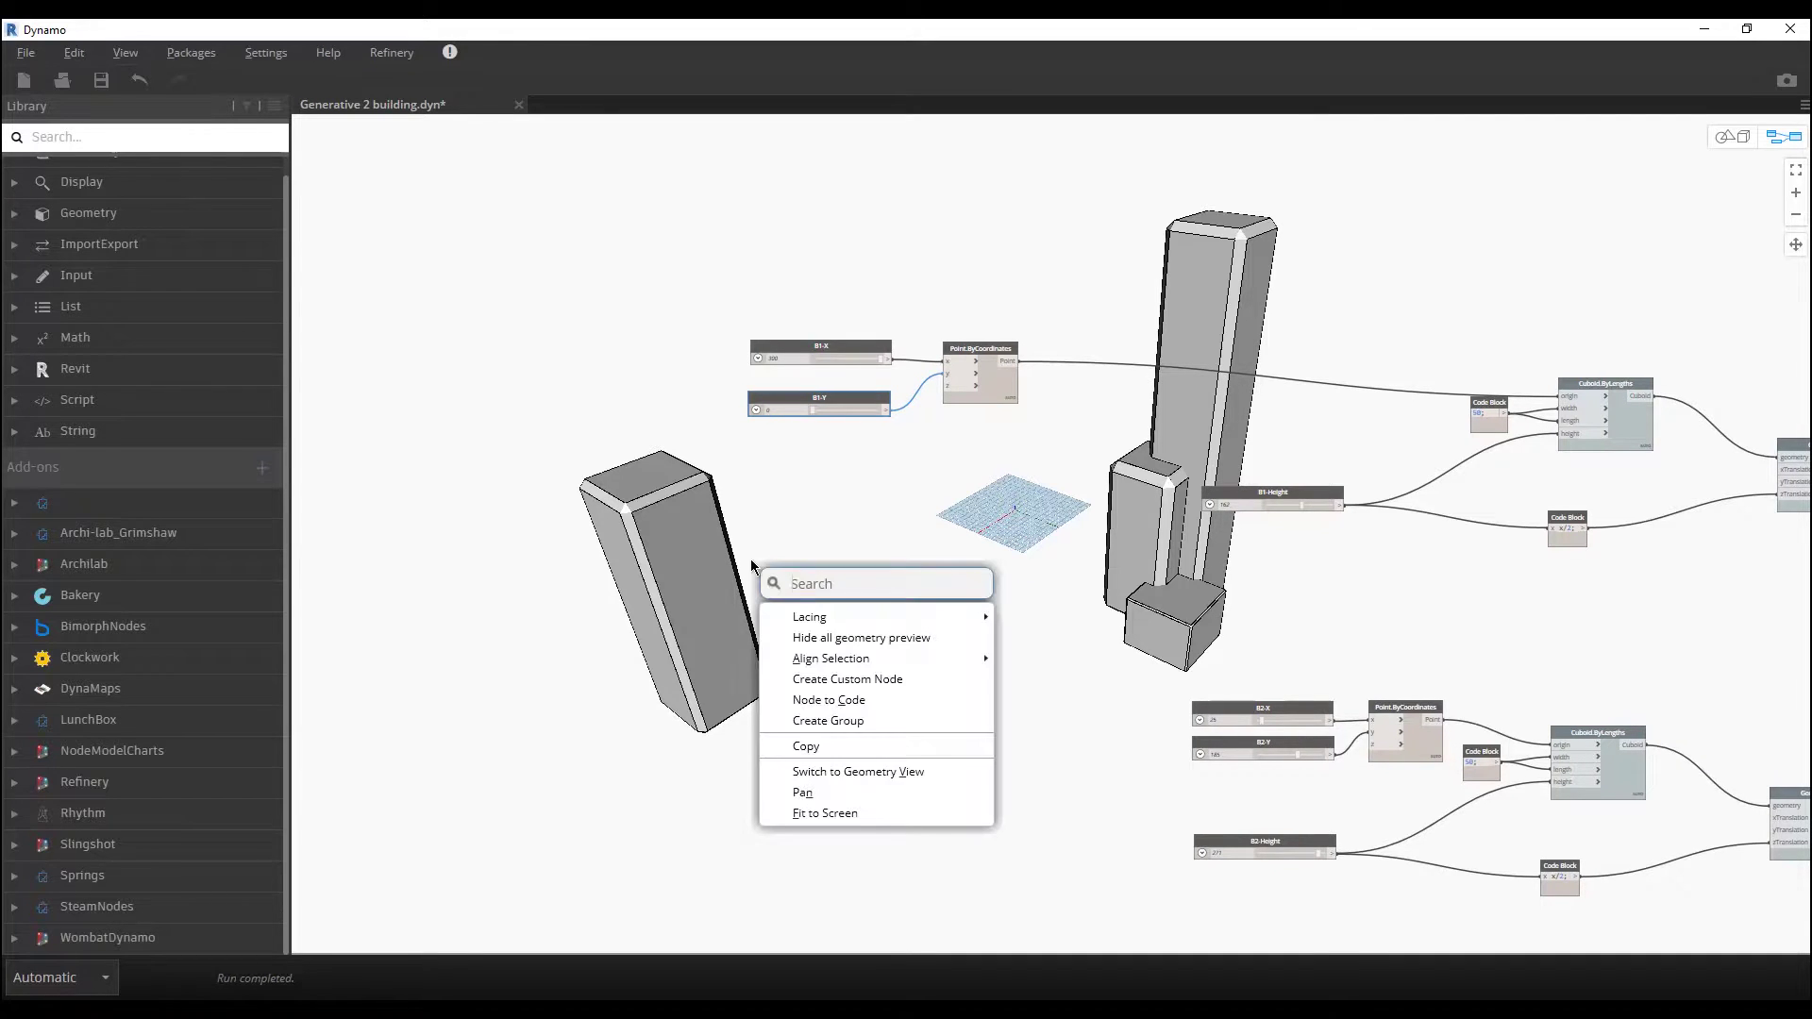
{"action": "type", "text": "rect"}
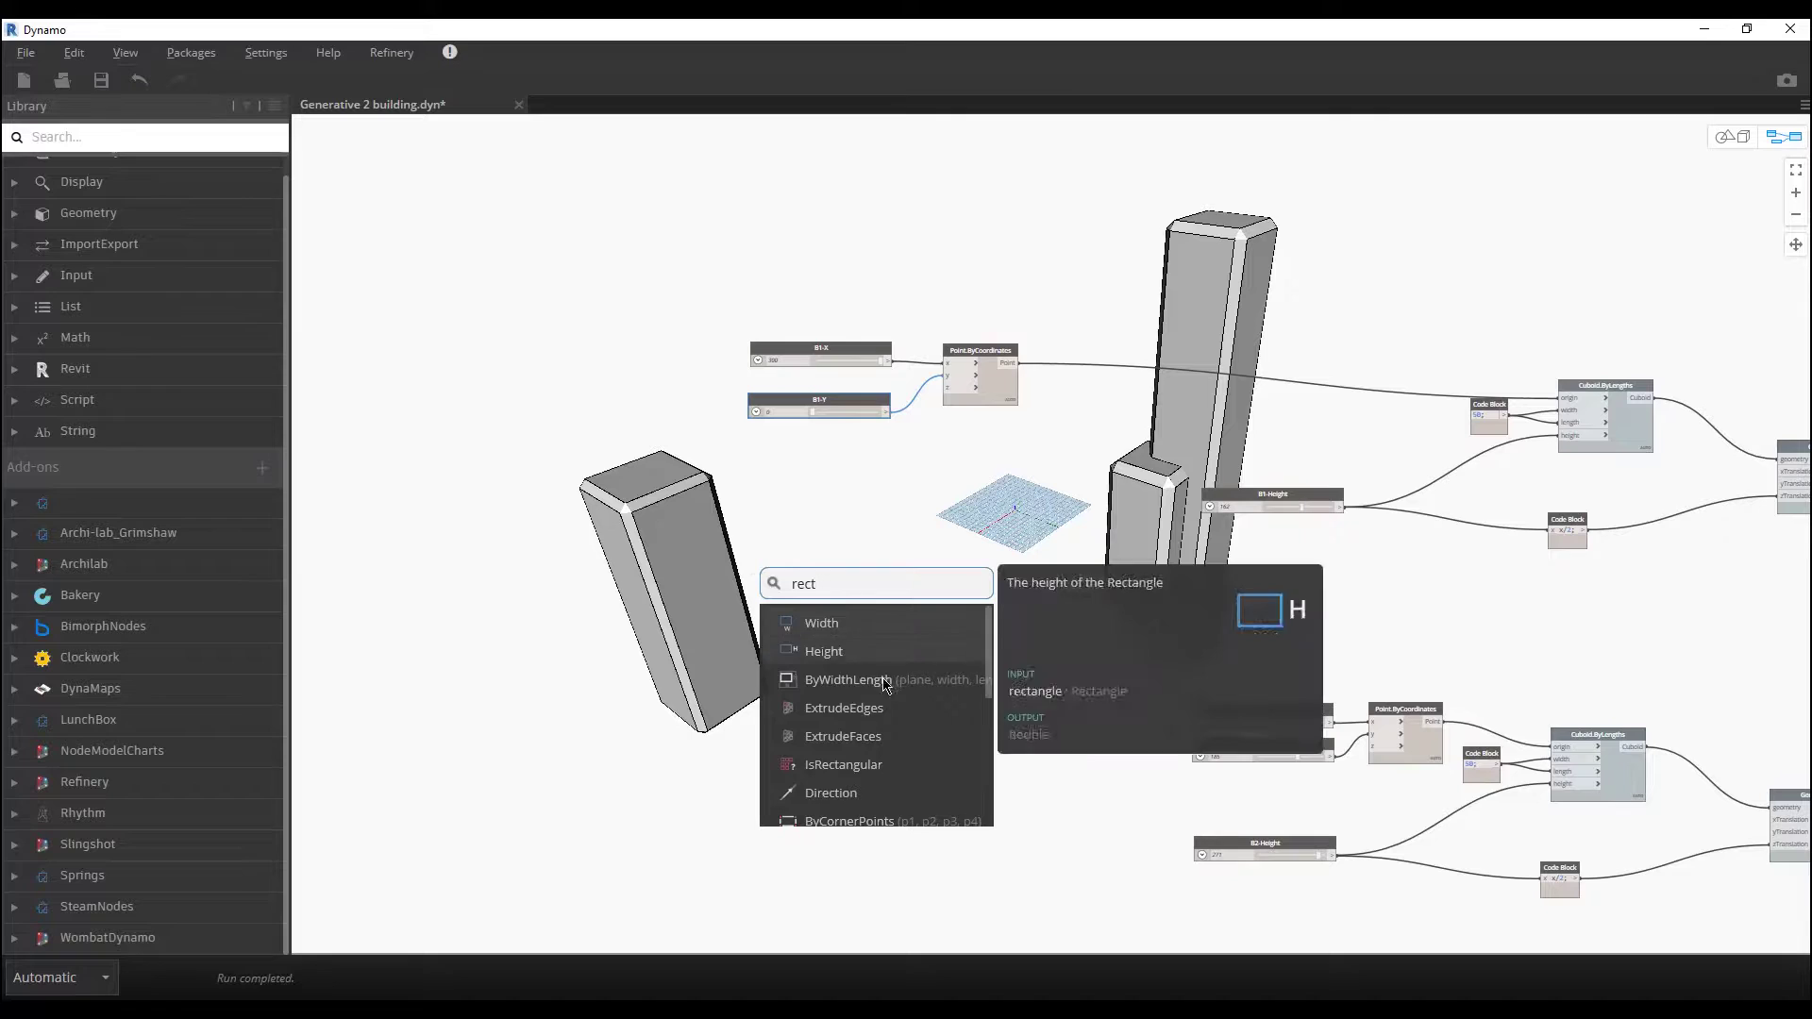
{"action": "scroll", "coordinate": [854, 676], "scroll_direction": "down", "scroll_amount": 1}
{"action": "scroll", "coordinate": [854, 676], "scroll_direction": "down", "scroll_amount": 2}
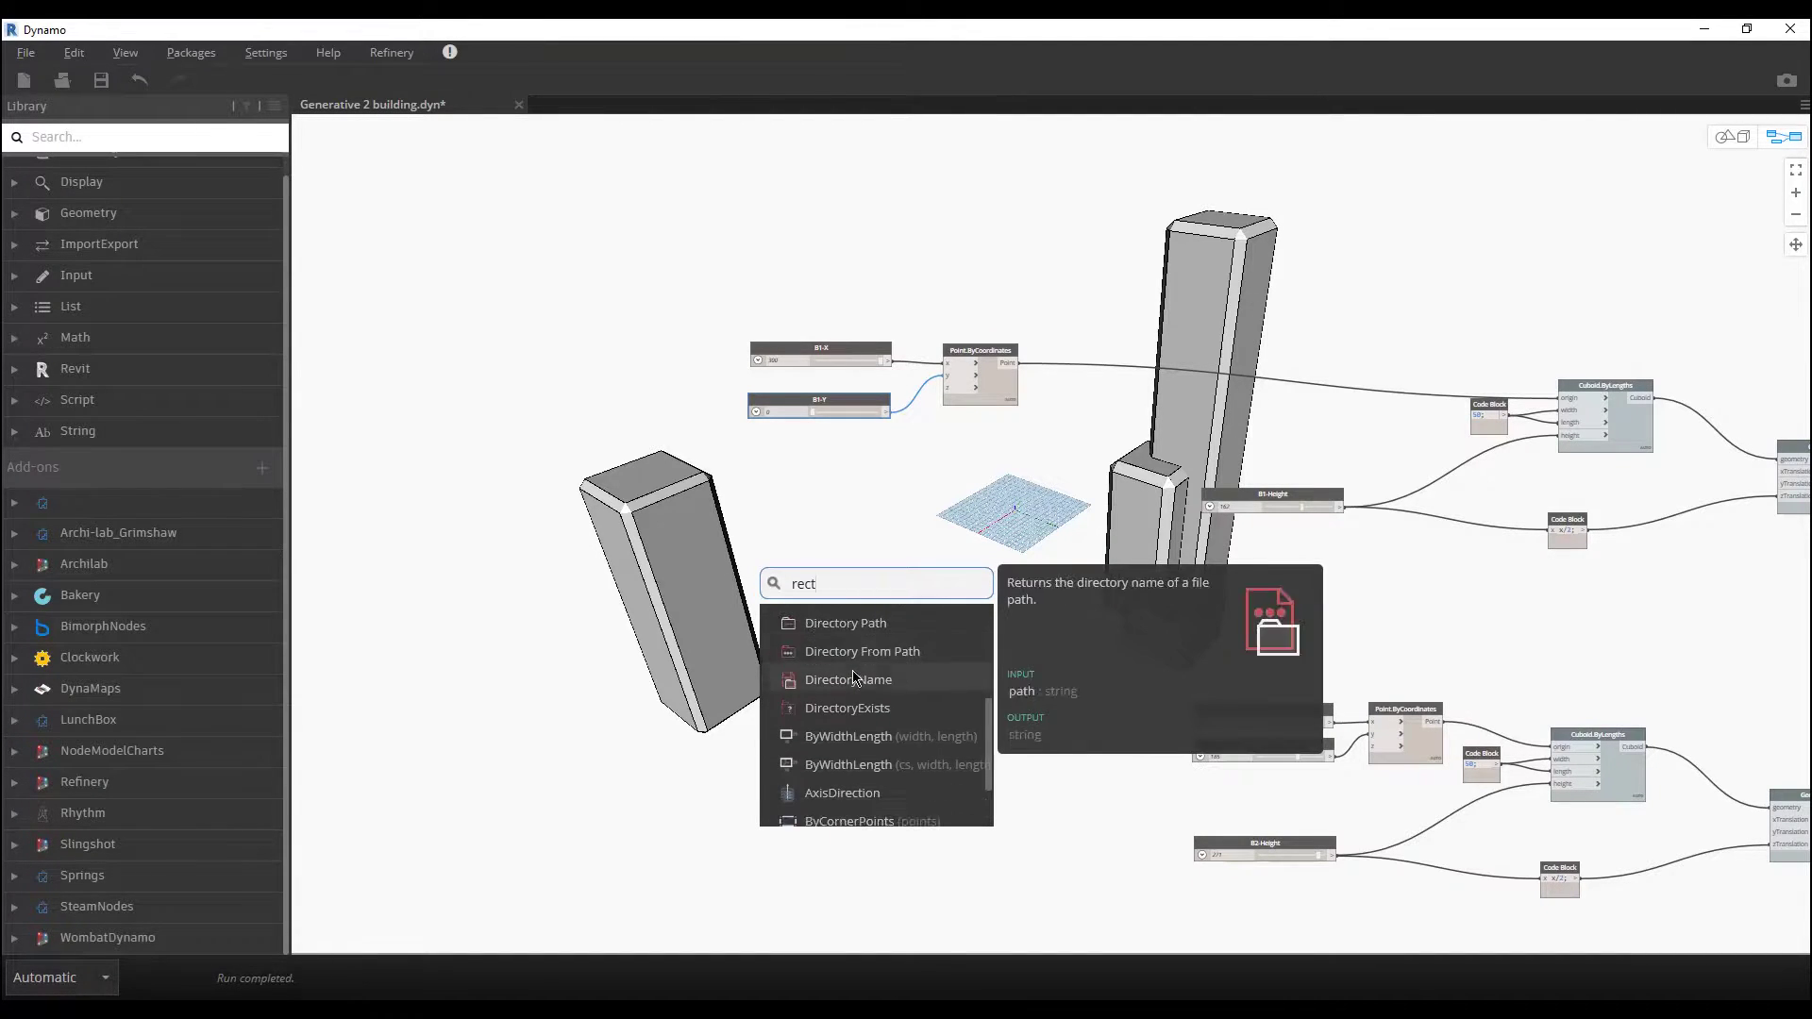
{"action": "left_click", "coordinate": [845, 740]}
{"action": "left_click_drag", "start_coordinate": [879, 753], "coordinate": [780, 529]}
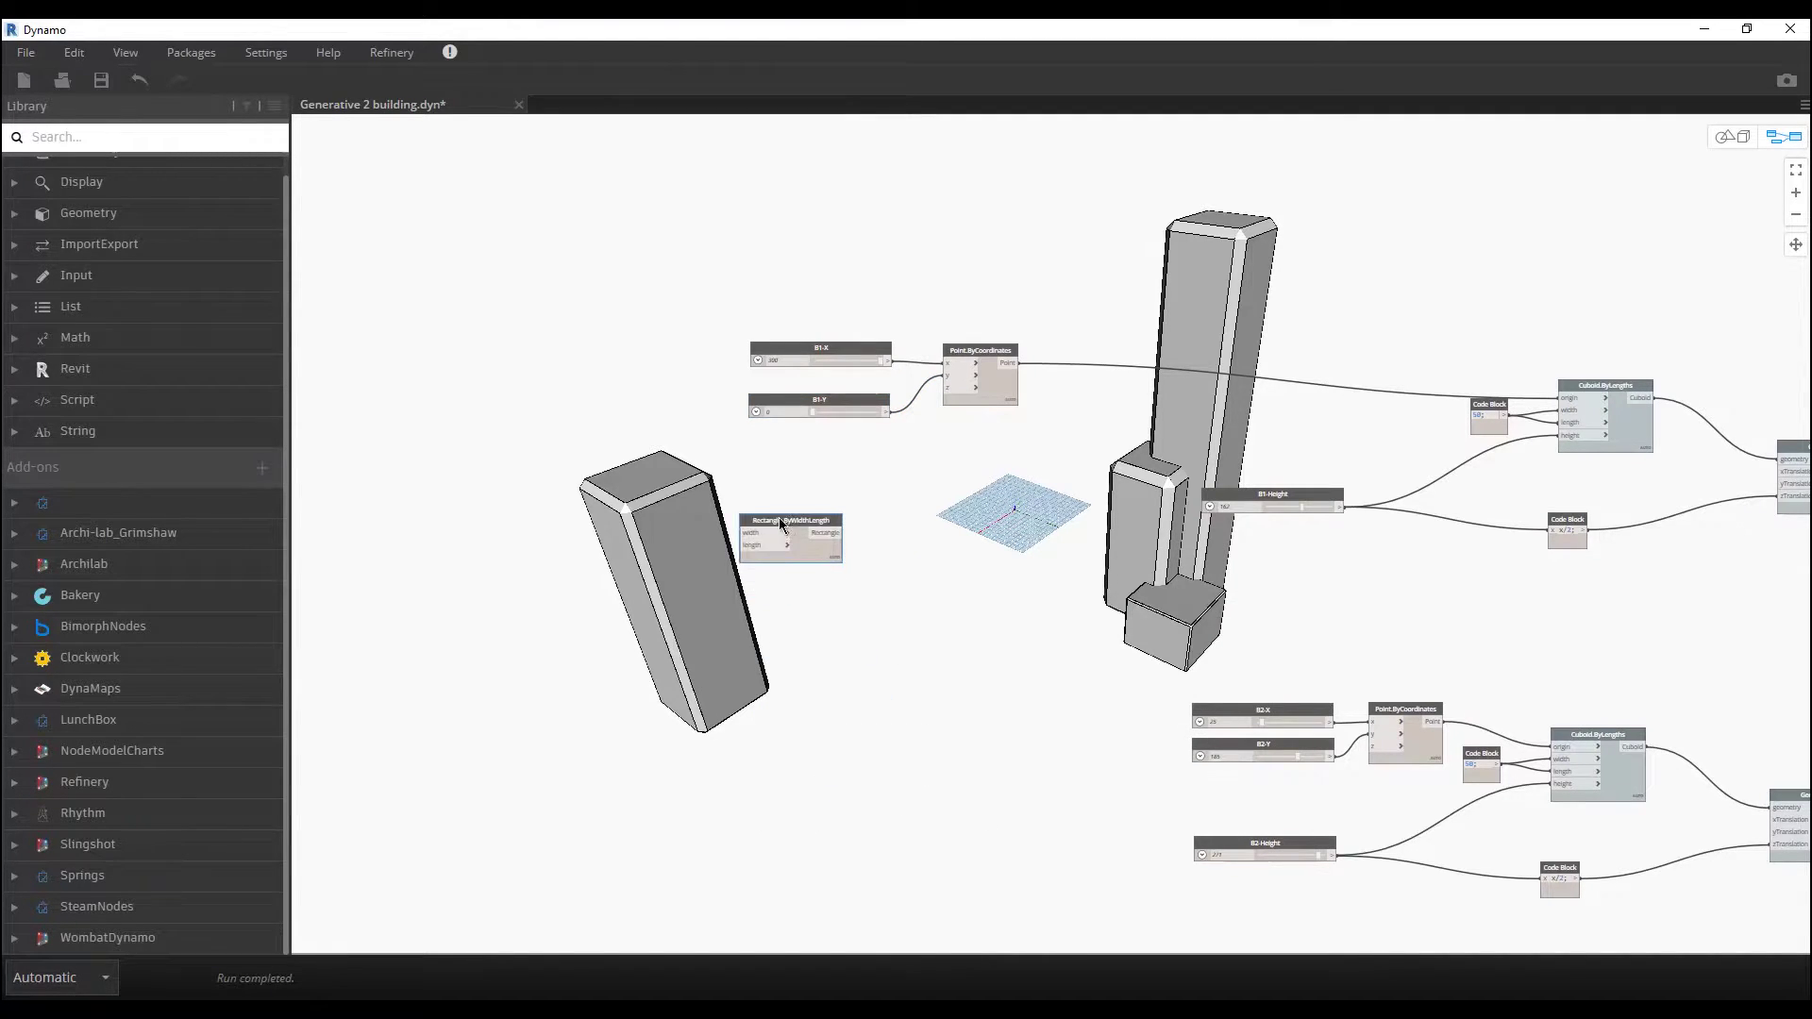
Step: Duplicate the B1-X slider, place the copy beside the rectangle node and connect it to the width input
{"action": "scroll", "coordinate": [576, 535], "scroll_direction": "up", "scroll_amount": 3}
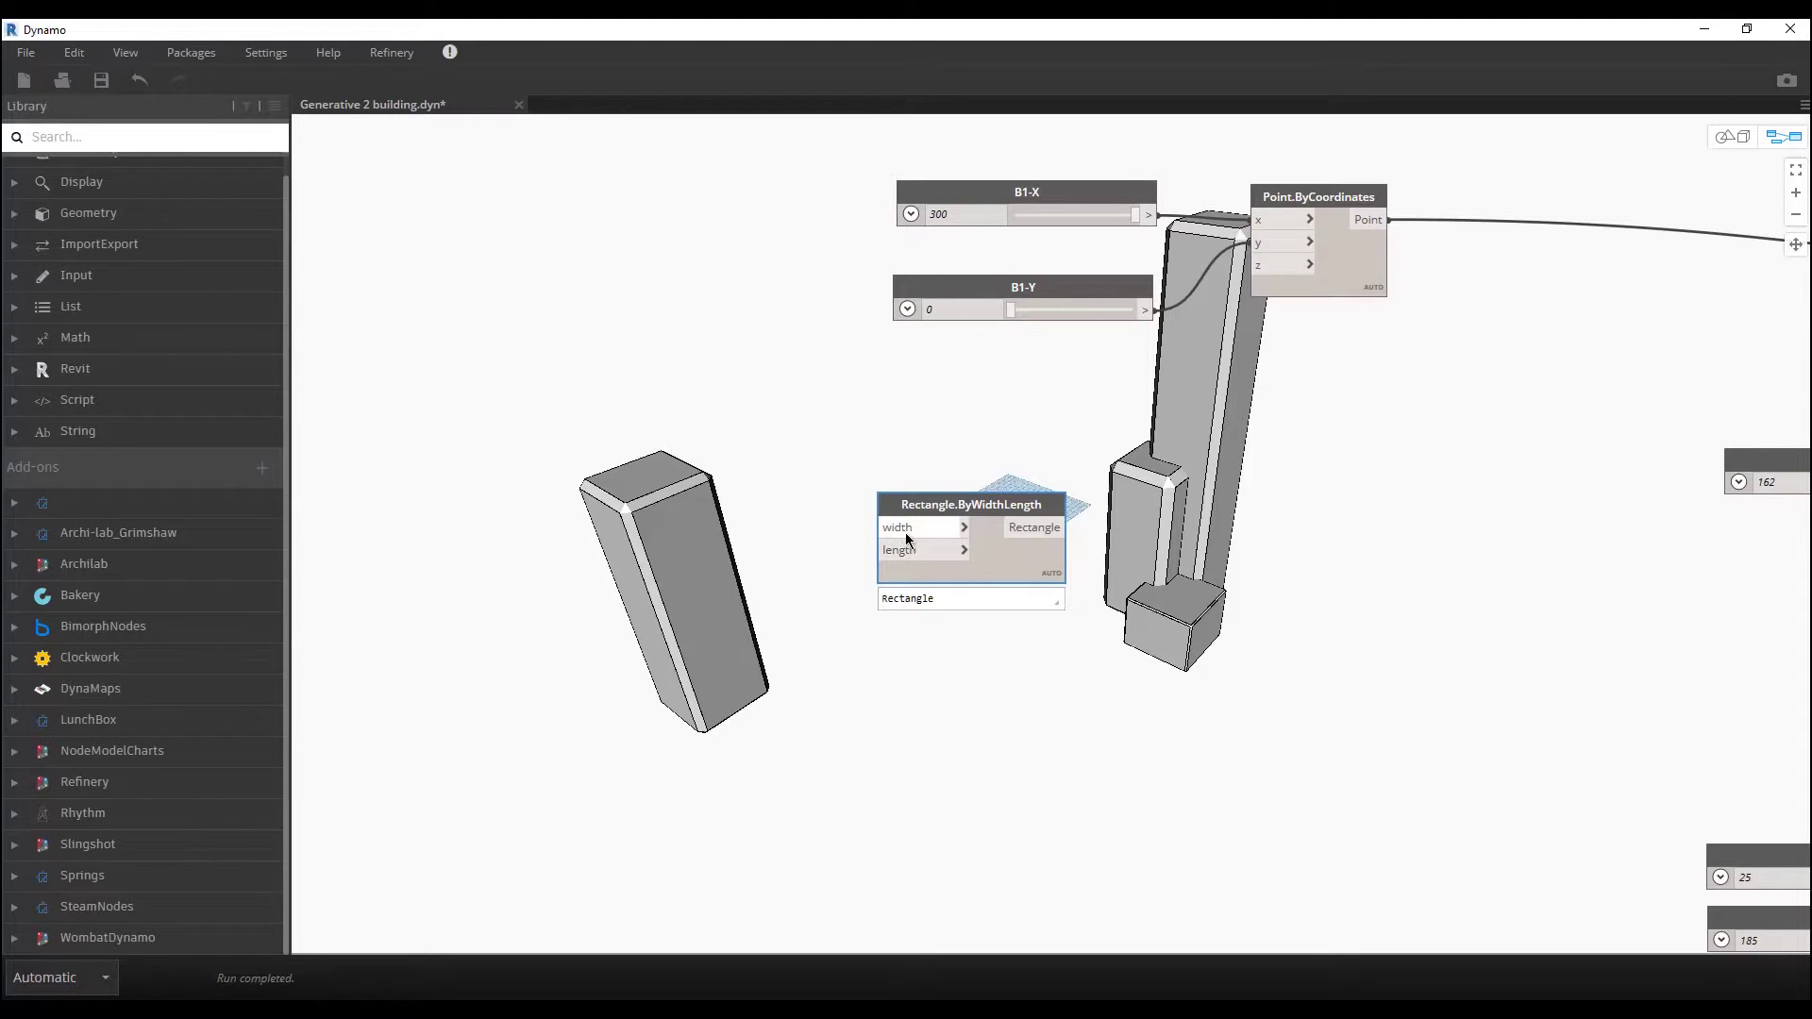
{"action": "left_click_drag", "start_coordinate": [1015, 194], "coordinate": [967, 198]}
{"action": "key", "text": "ctrl+c"}
{"action": "key", "text": "ctrl+v"}
{"action": "left_click_drag", "start_coordinate": [1198, 238], "coordinate": [545, 487]}
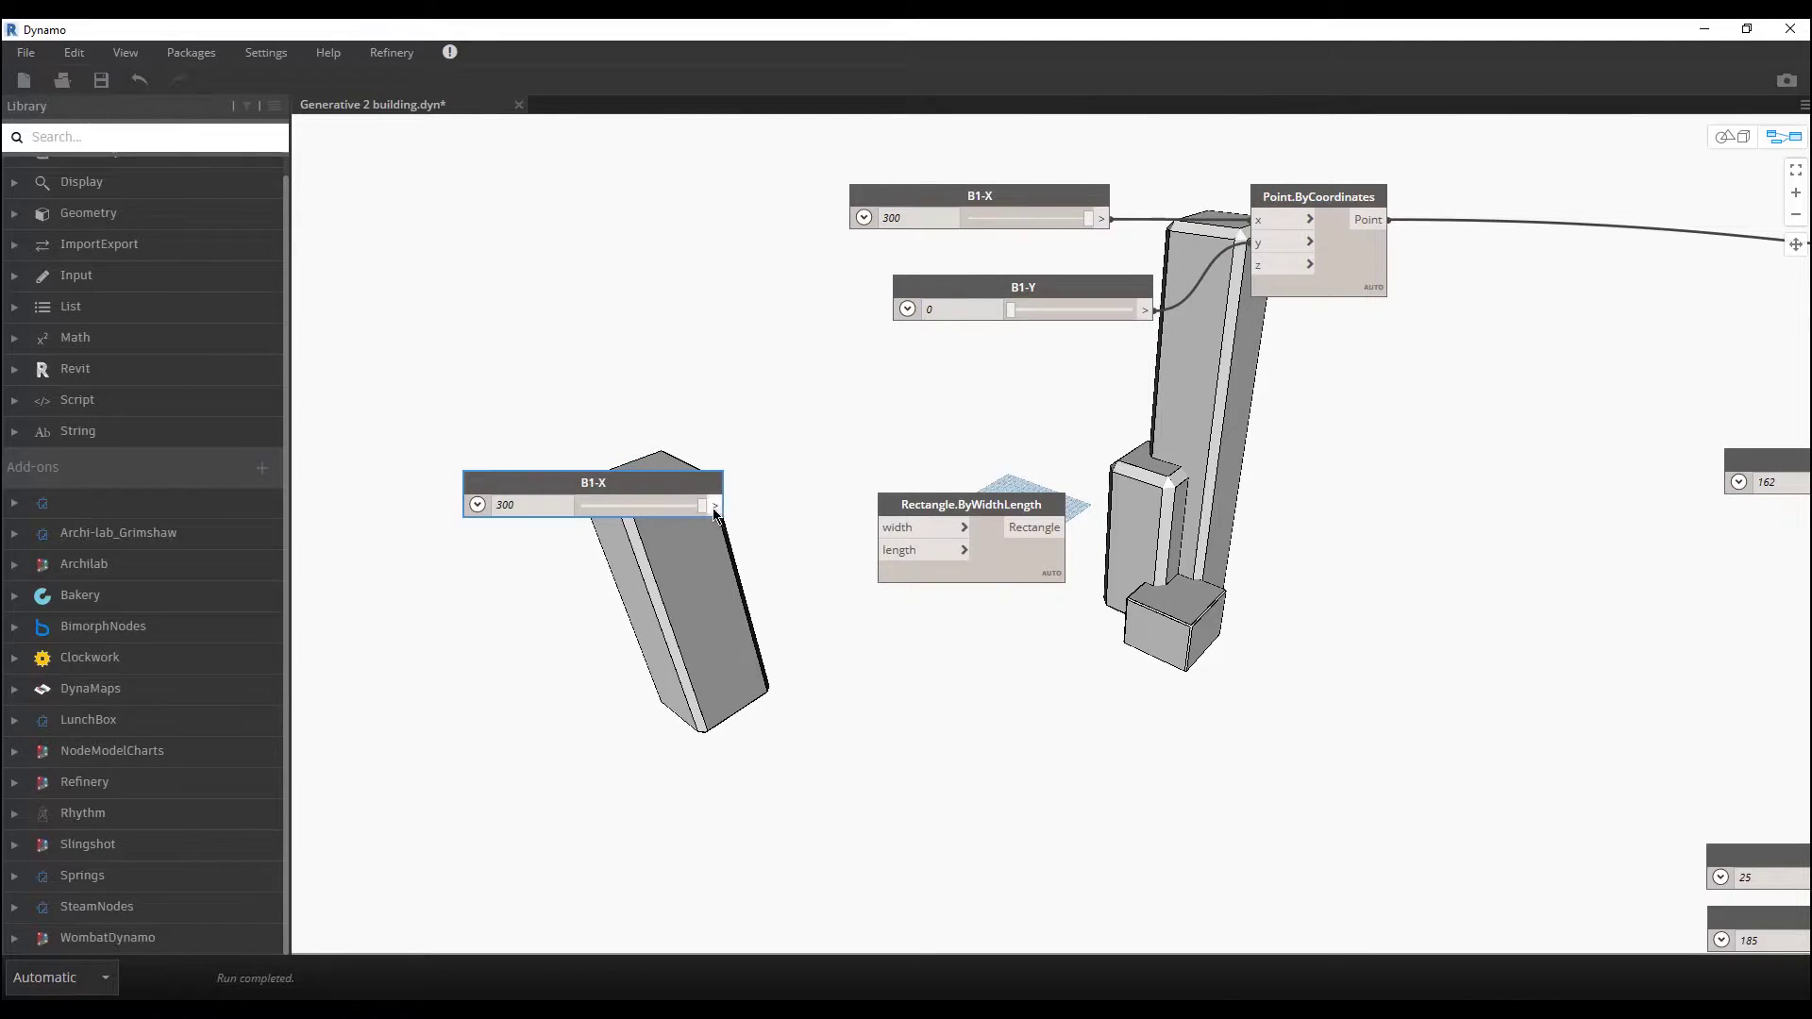
{"action": "left_click", "coordinate": [904, 527]}
Step: Duplicate the width slider, place the copy beneath it, connect it to the rectangle's length input and reposition the rectangle node
{"action": "left_click", "coordinate": [677, 493]}
{"action": "key", "text": "ctrl+c"}
{"action": "key", "text": "ctrl+v"}
{"action": "left_click_drag", "start_coordinate": [904, 498], "coordinate": [618, 565]}
{"action": "left_click_drag", "start_coordinate": [714, 604], "coordinate": [884, 551]}
{"action": "left_click_drag", "start_coordinate": [971, 510], "coordinate": [1010, 668]}
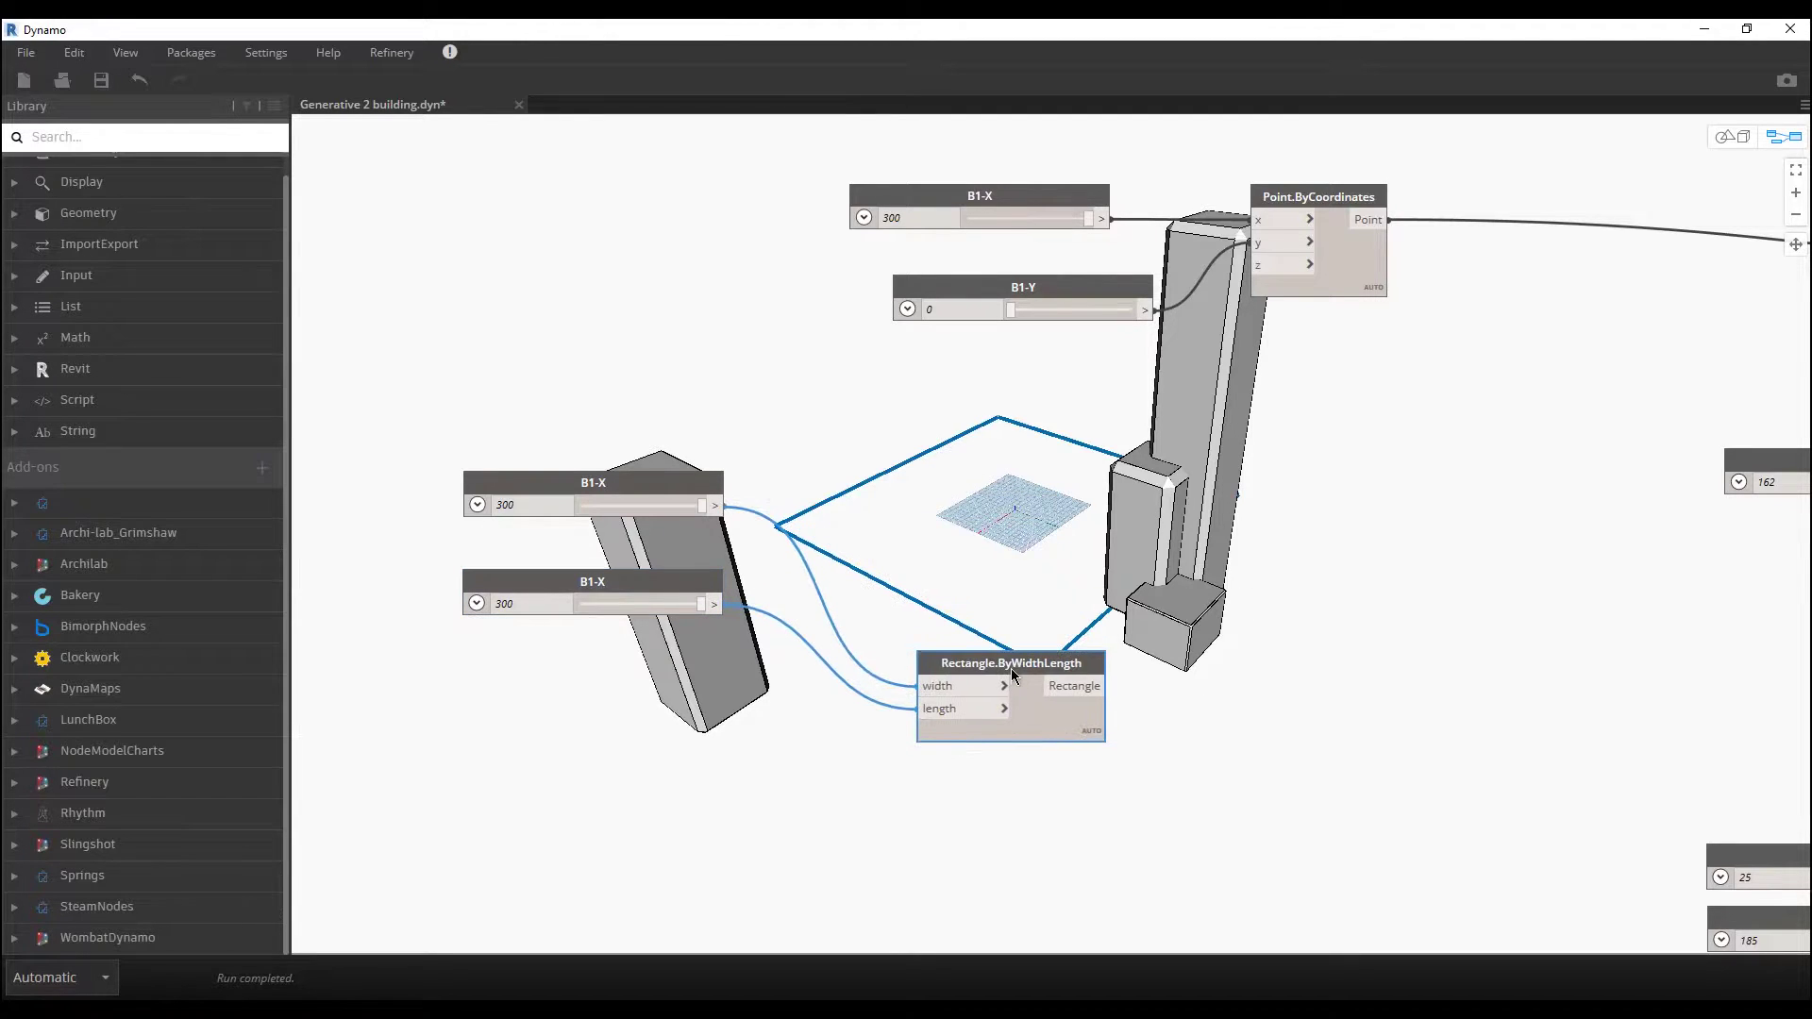
Step: Set the rectangle's width slider to 100 and its length slider to 50
{"action": "left_click_drag", "start_coordinate": [701, 604], "coordinate": [598, 617]}
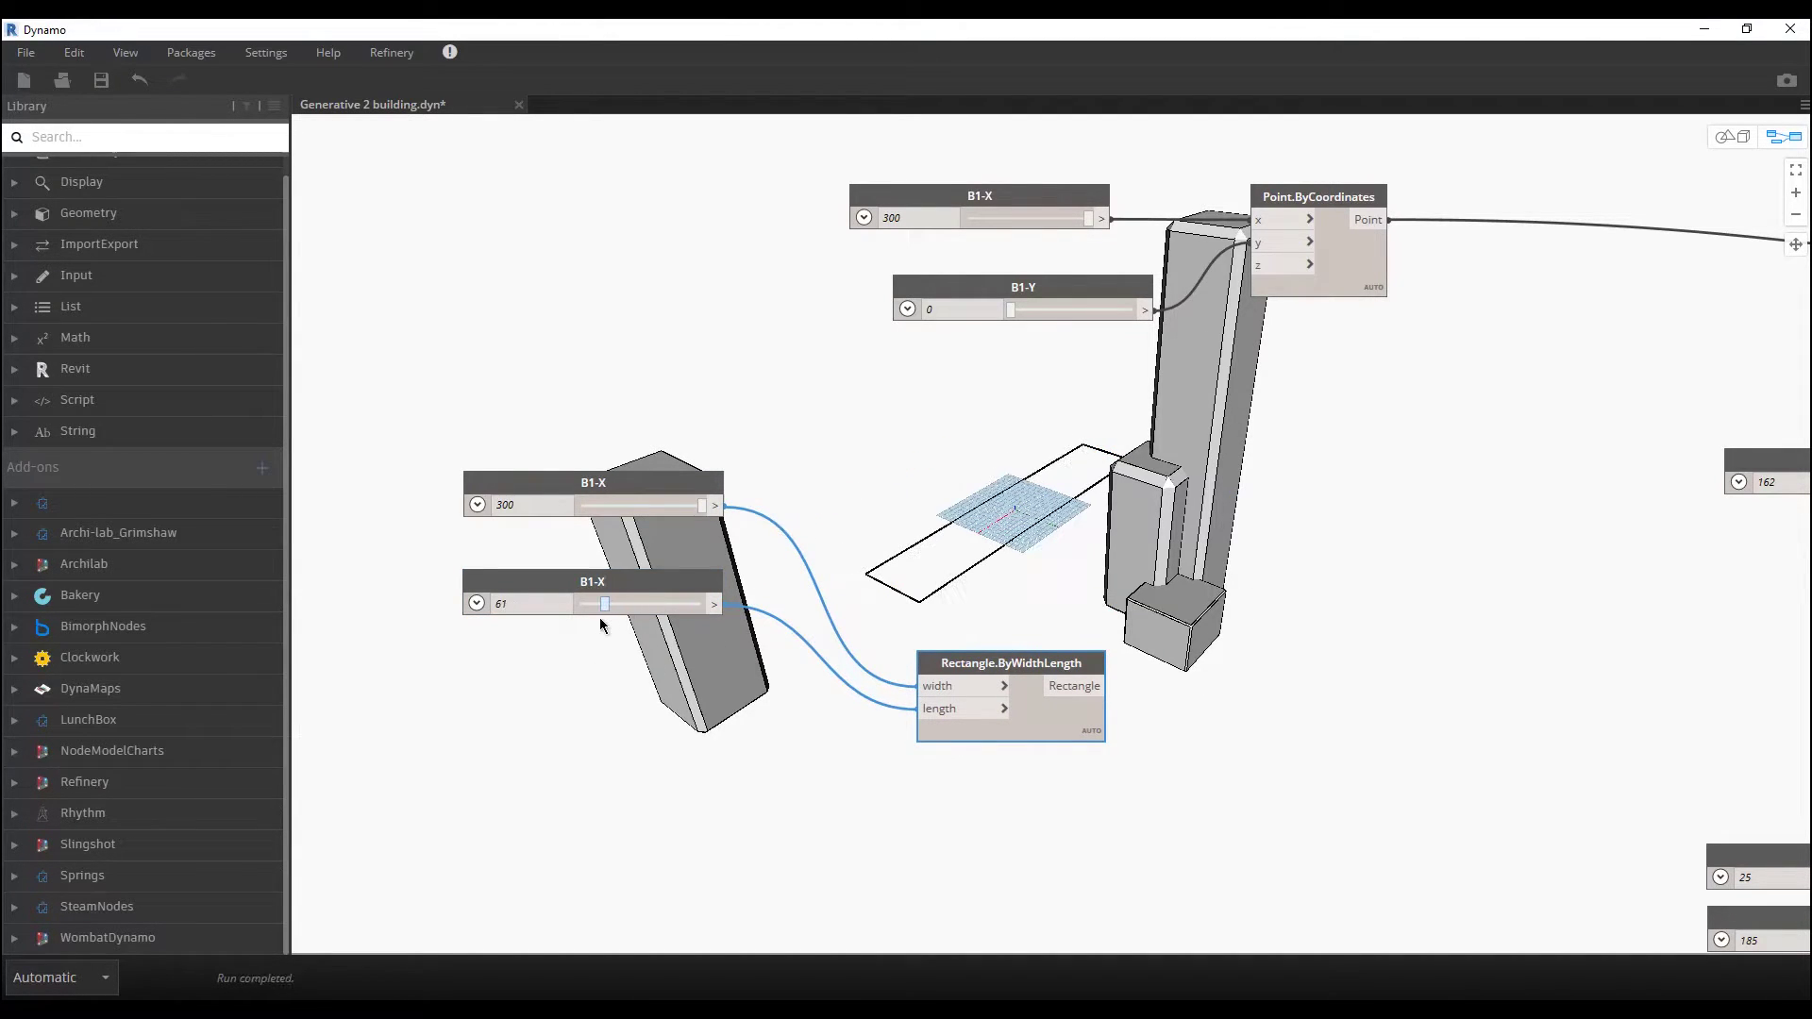
{"action": "left_click_drag", "start_coordinate": [701, 505], "coordinate": [569, 524]}
{"action": "type", "text": "100"}
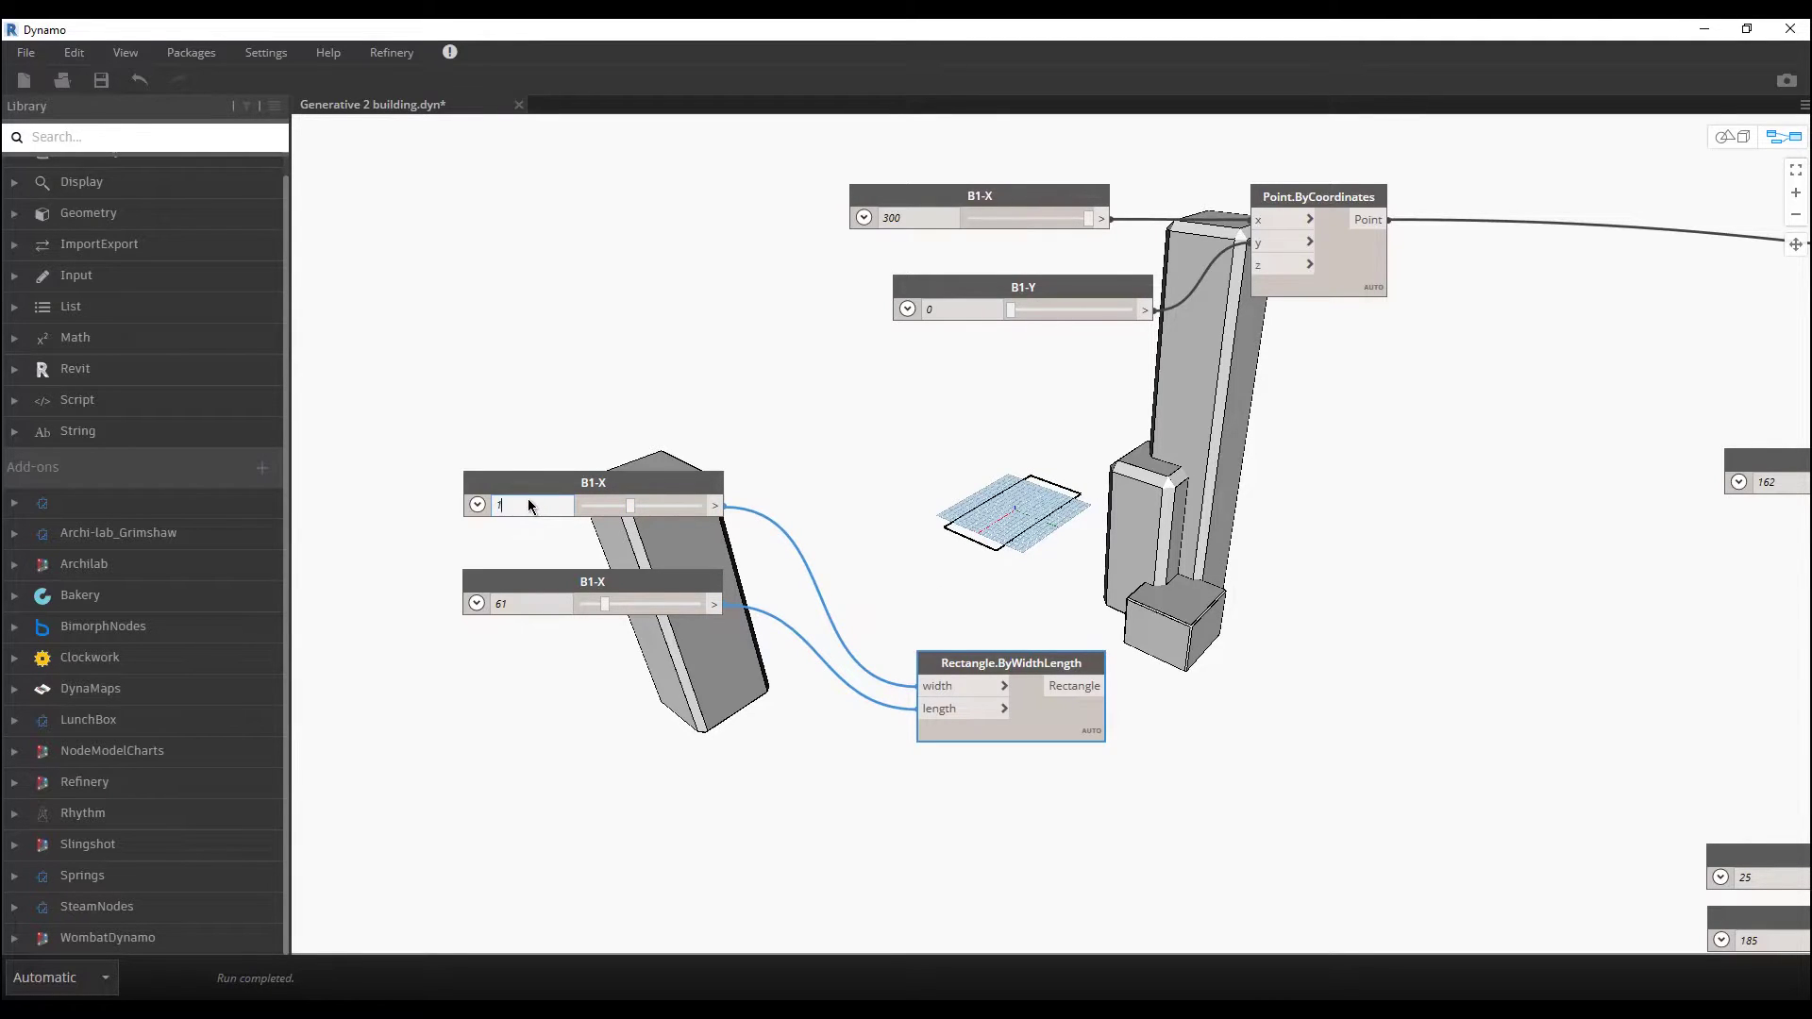
{"action": "double_click", "coordinate": [540, 604]}
{"action": "type", "text": "50"}
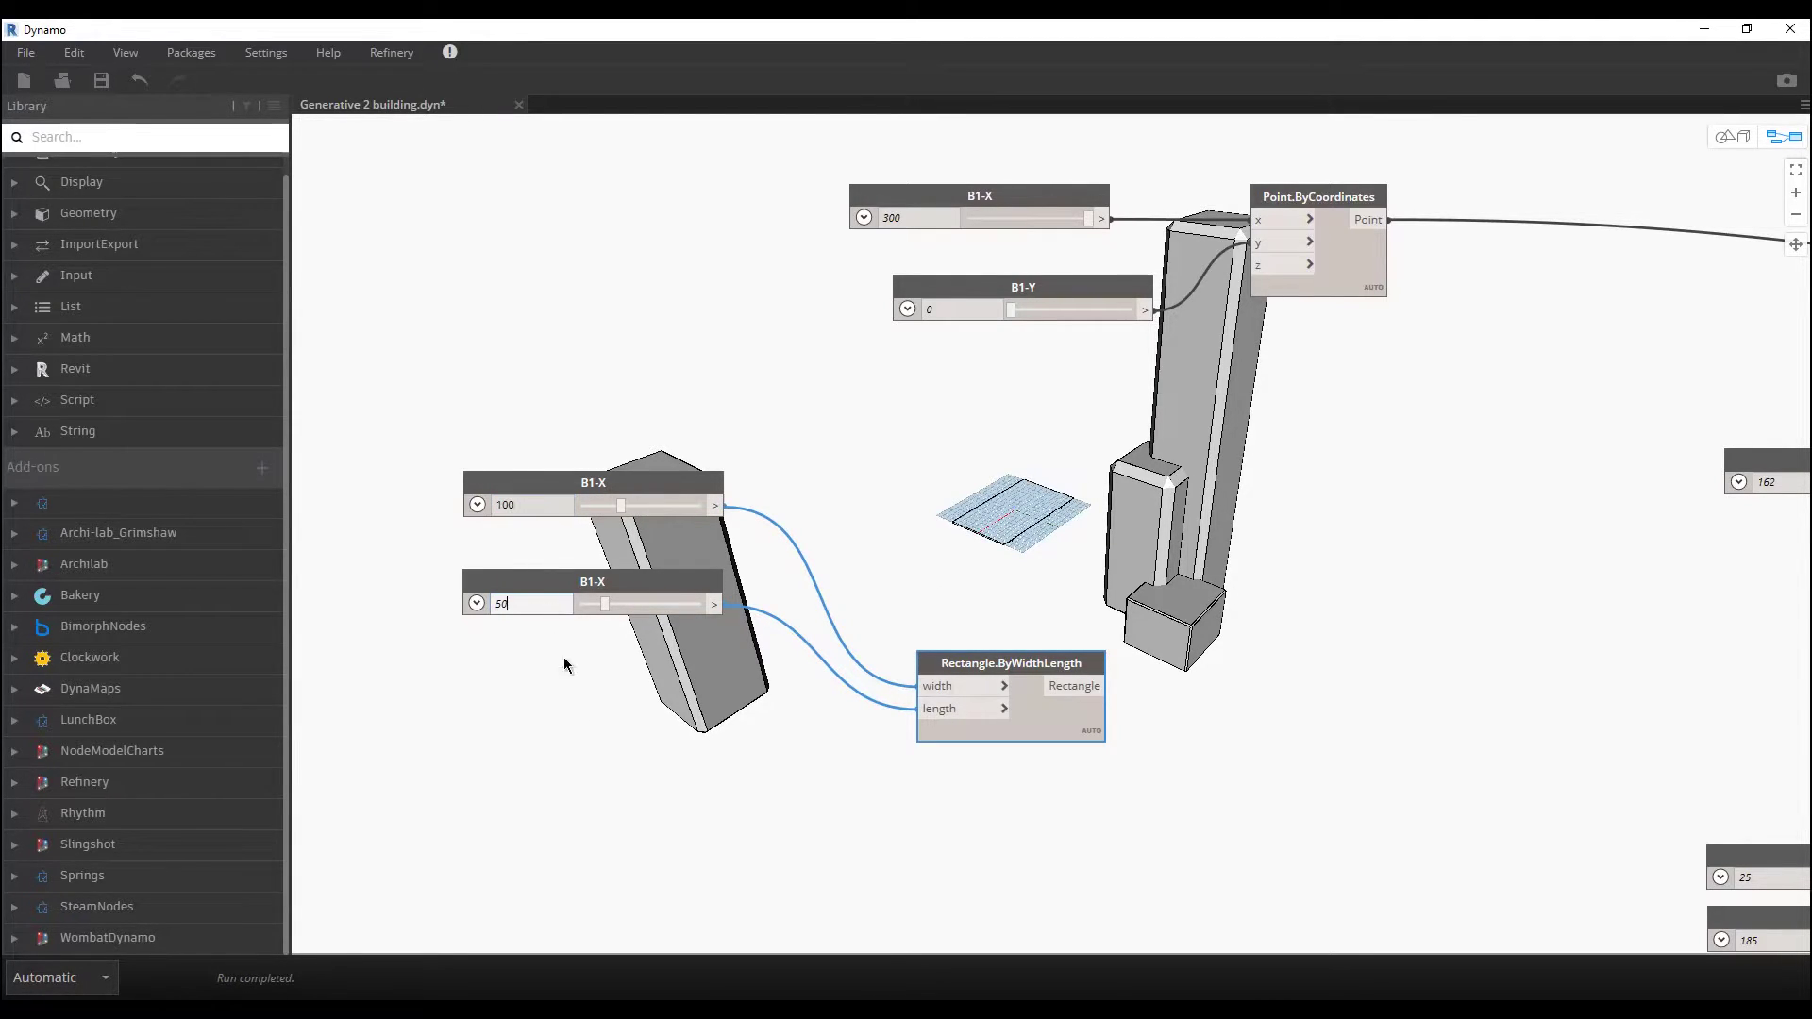
{"action": "left_click", "coordinate": [580, 670]}
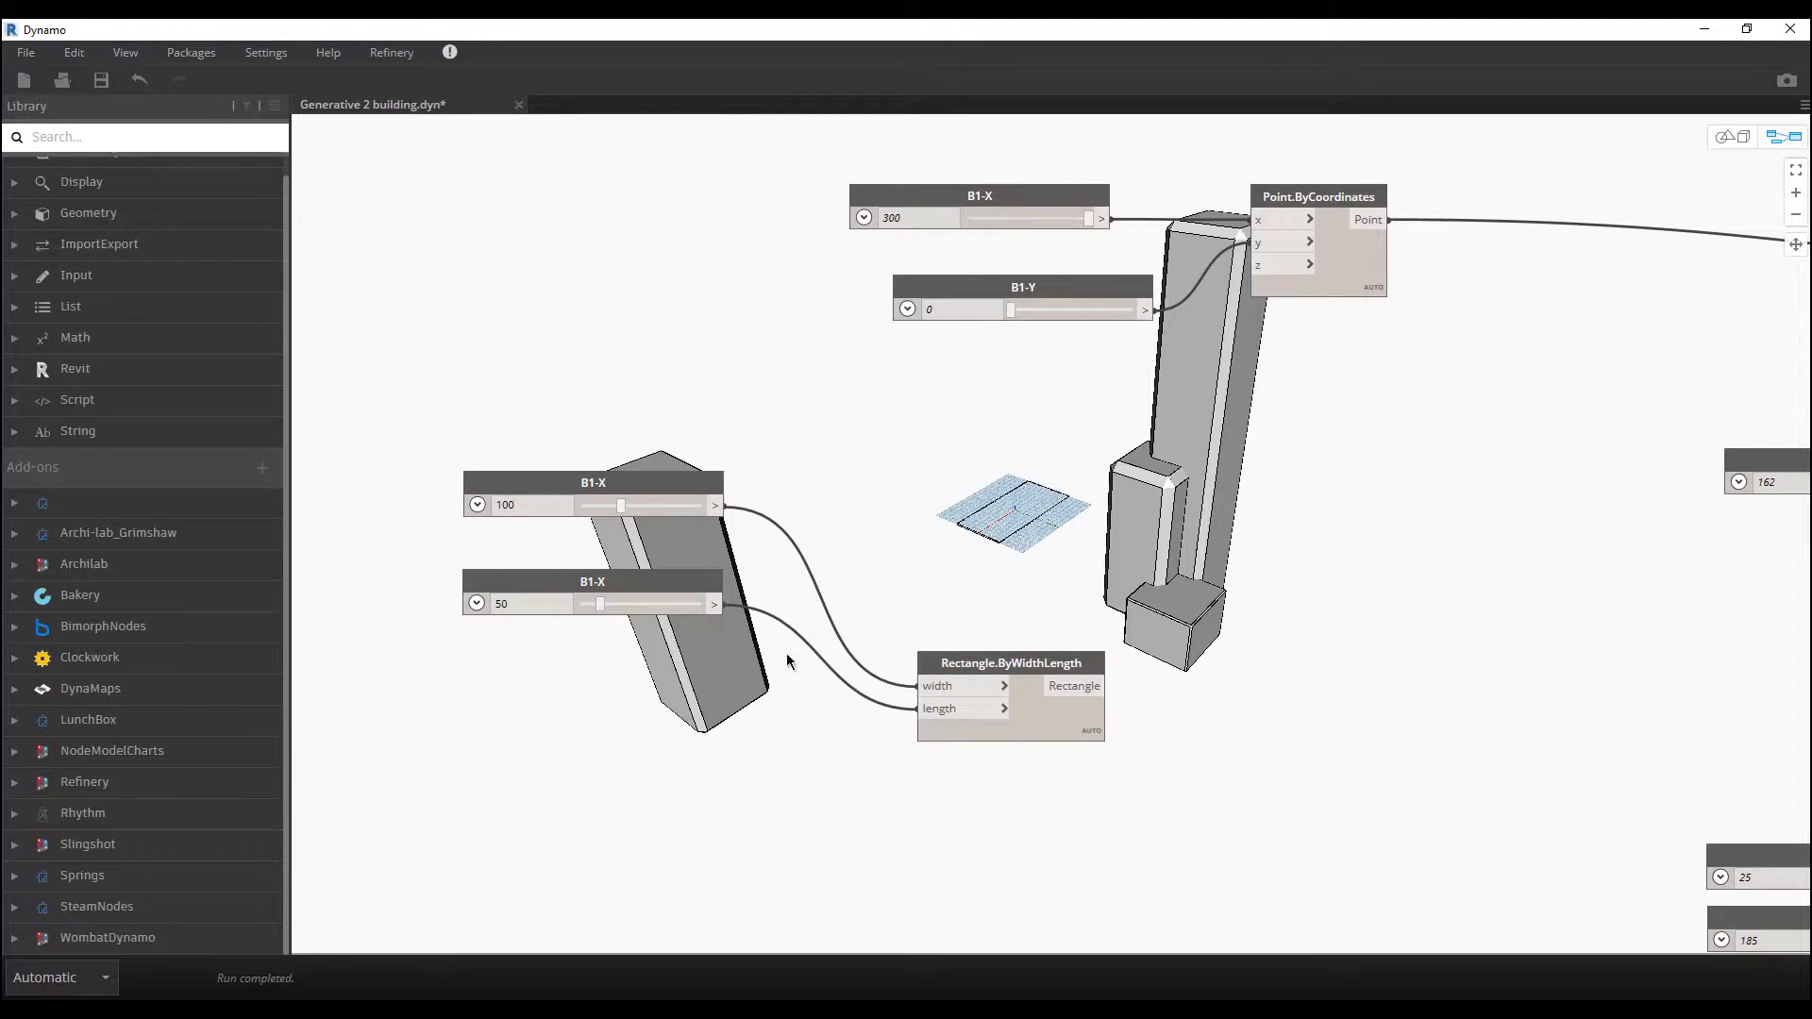
Step: Move the rectangle node with its two sliders away from the B1 nodes, and shift the B1 point nodes closer to the B1-Height slider
{"action": "scroll", "coordinate": [904, 528], "scroll_direction": "down", "scroll_amount": 5}
{"action": "left_click_drag", "start_coordinate": [953, 476], "coordinate": [665, 259]}
{"action": "scroll", "coordinate": [677, 325], "scroll_direction": "up", "scroll_amount": 3}
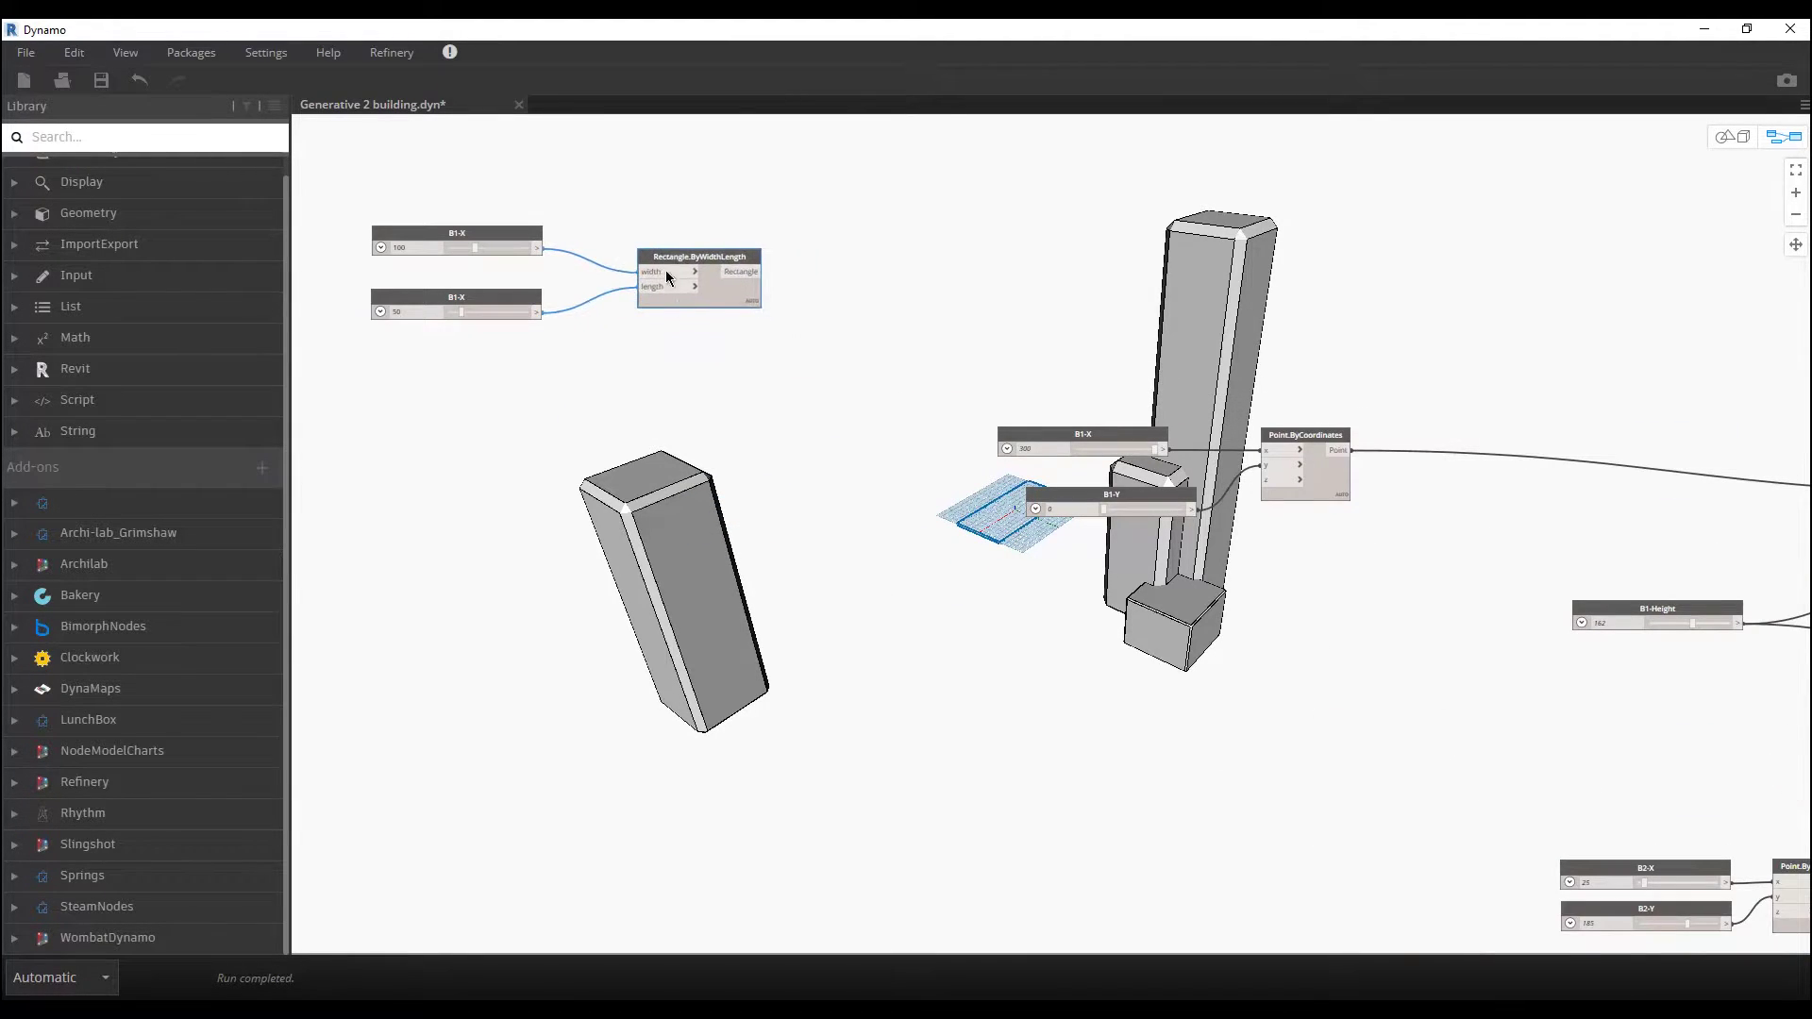
{"action": "middle_click_drag", "start_coordinate": [1080, 442], "coordinate": [875, 431]}
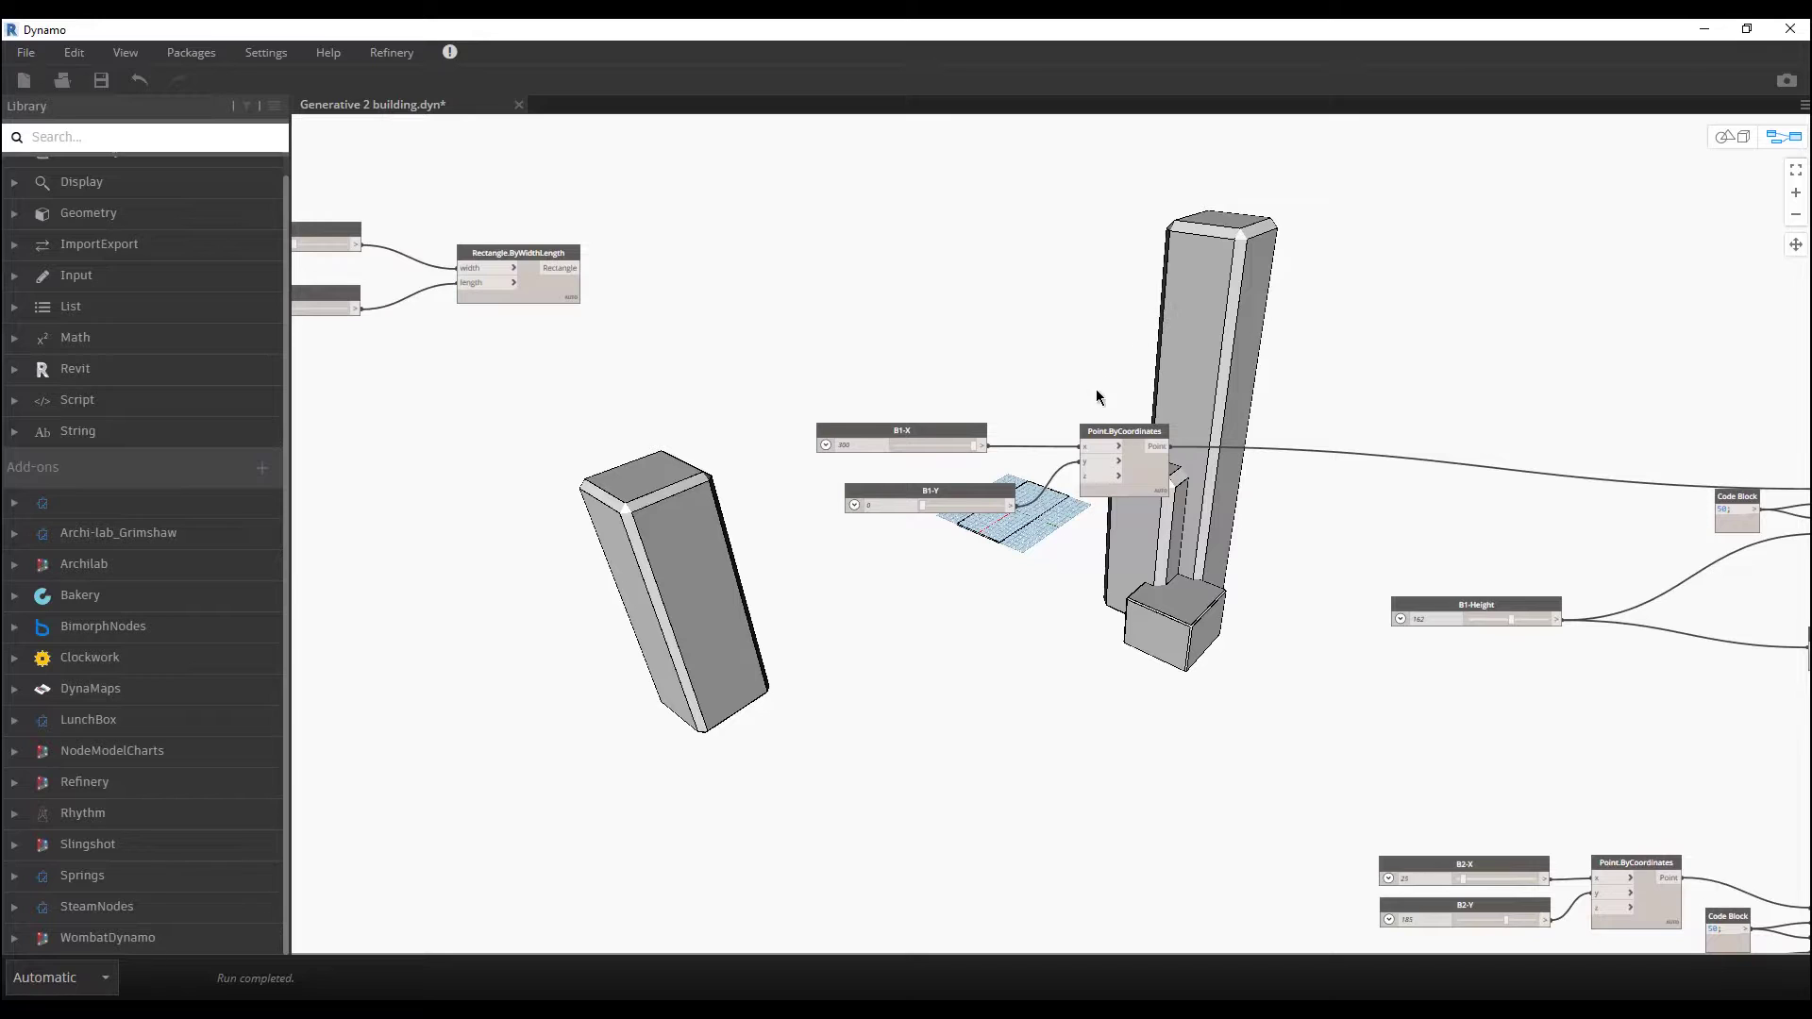
{"action": "left_click_drag", "start_coordinate": [1117, 485], "coordinate": [1391, 485]}
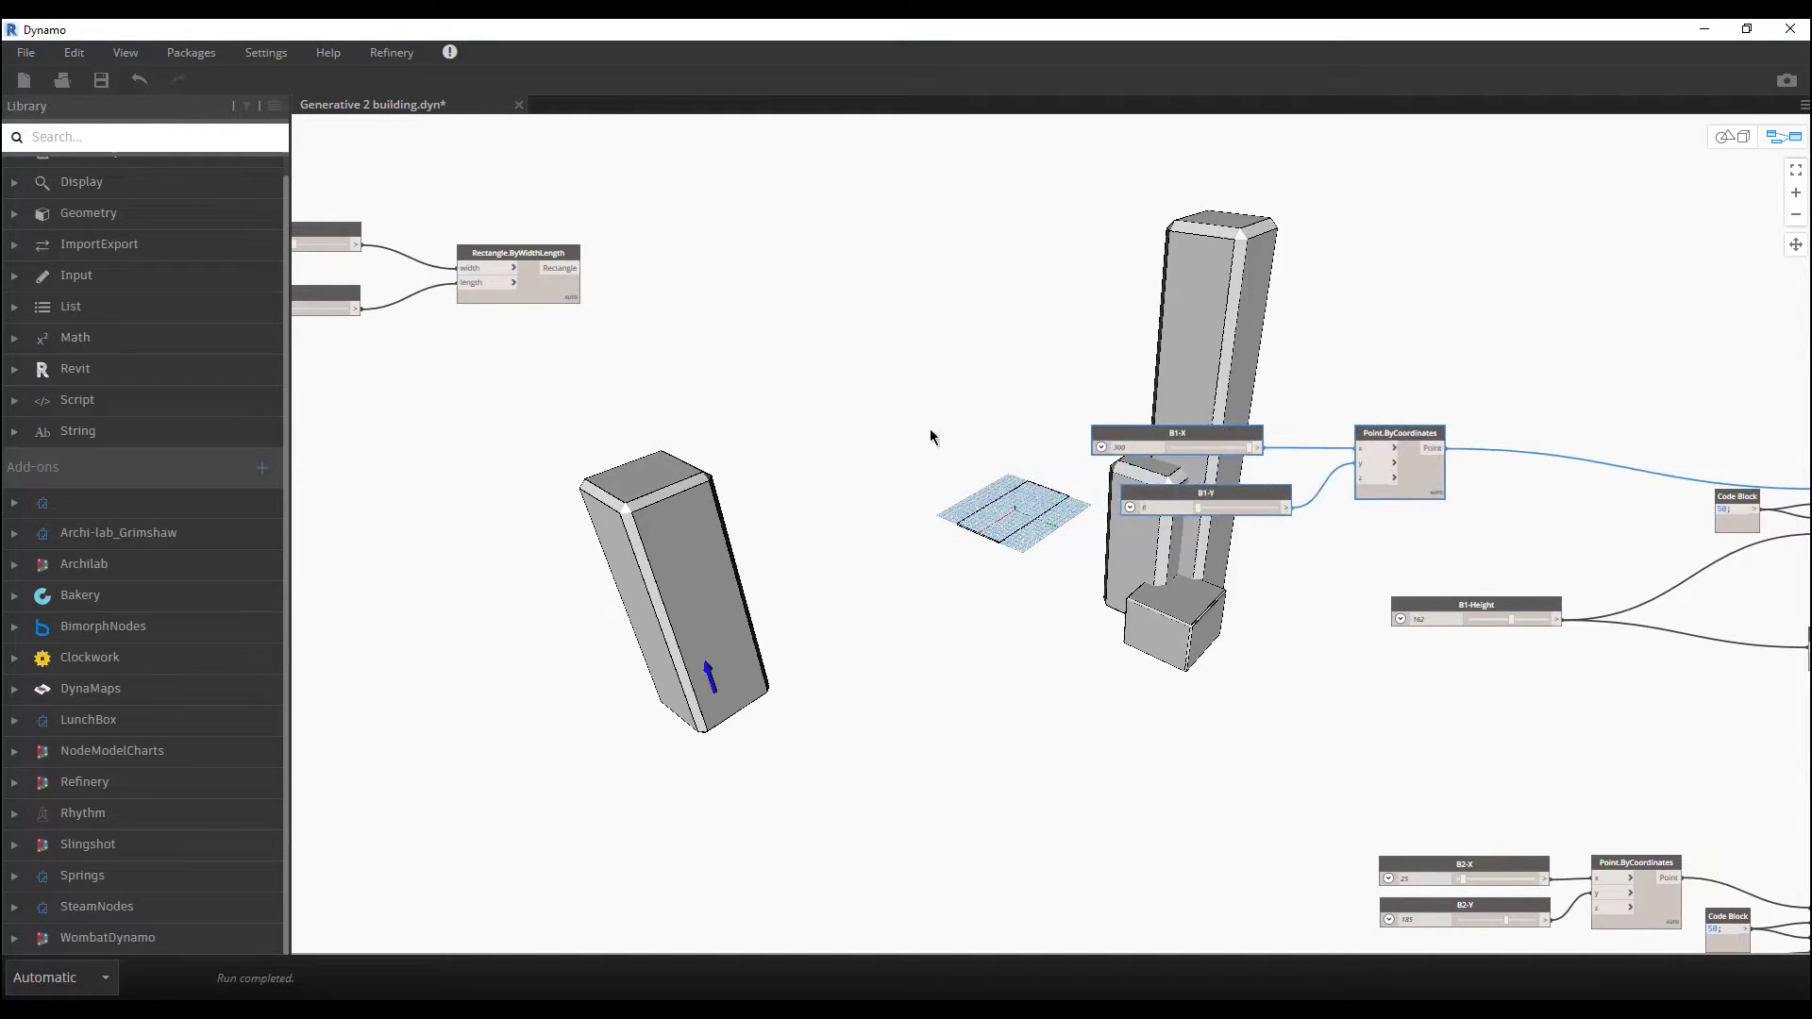
{"action": "middle_click_drag", "start_coordinate": [586, 330], "coordinate": [741, 354]}
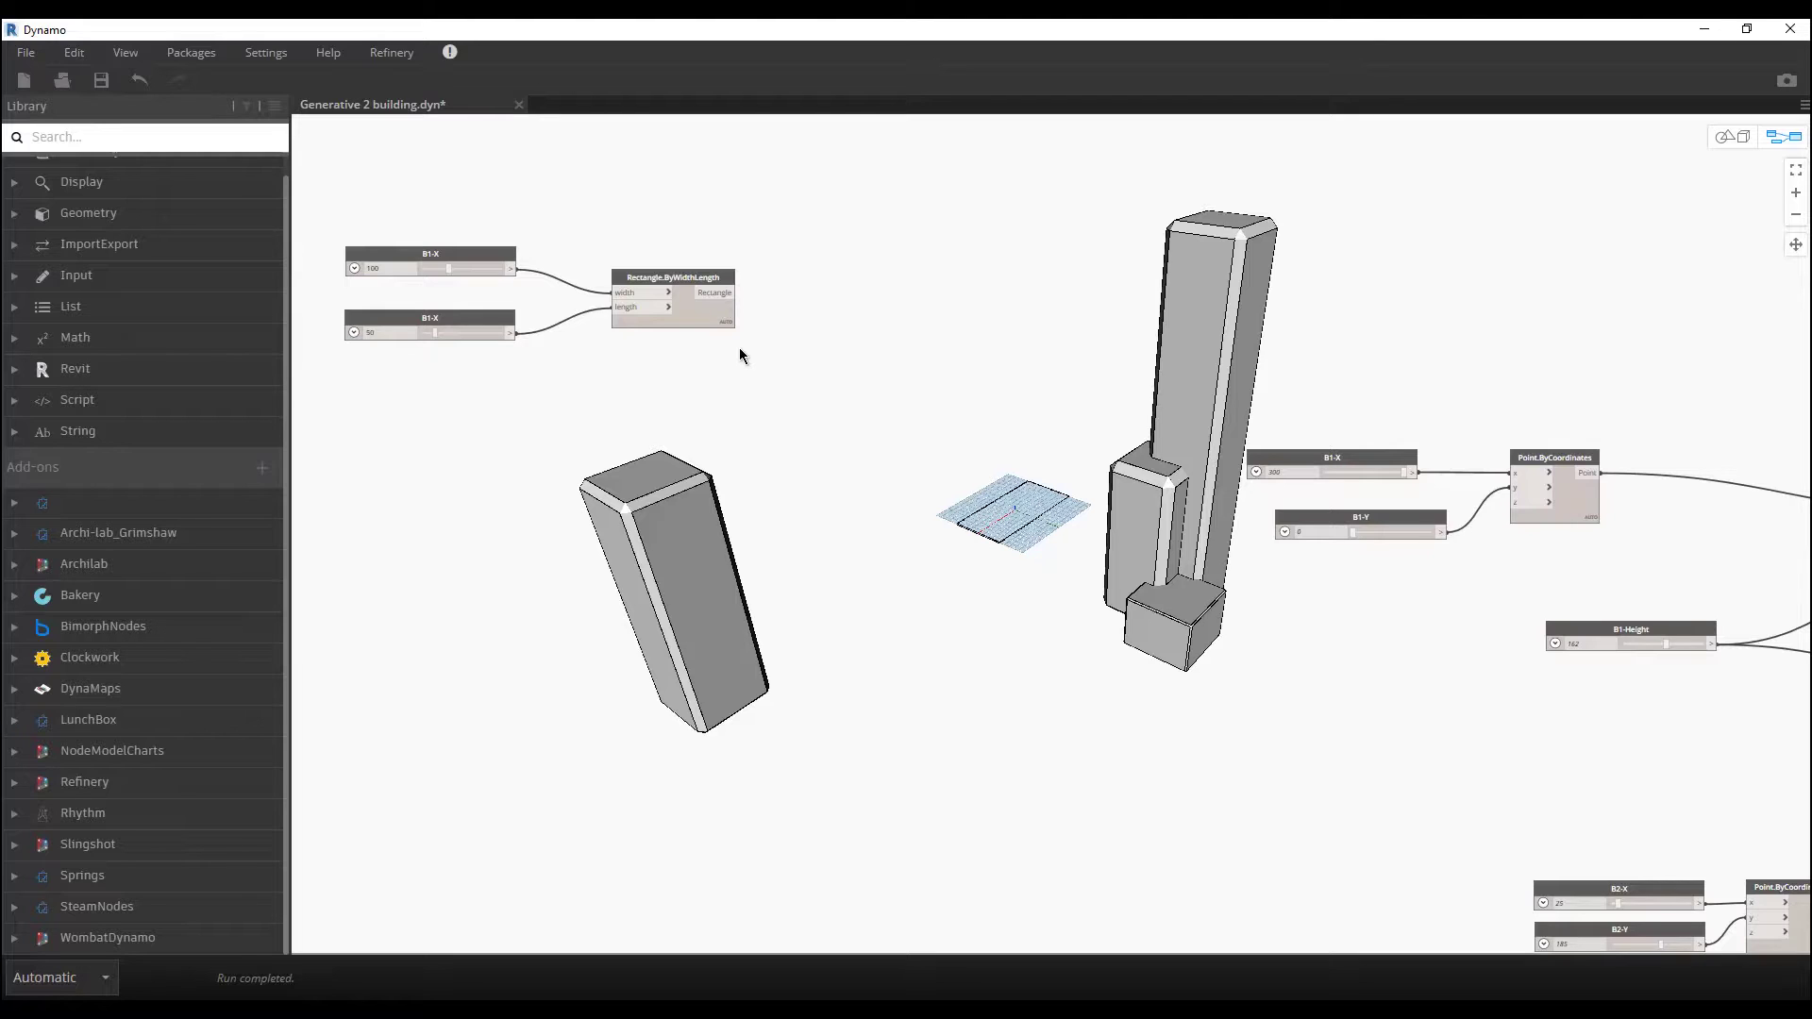
Step: Add a Surface.ByPatch node next to the rectangle node and connect the Rectangle output to its closedCurve input
{"action": "left_click", "coordinate": [164, 142]}
{"action": "type", "text": "patch"}
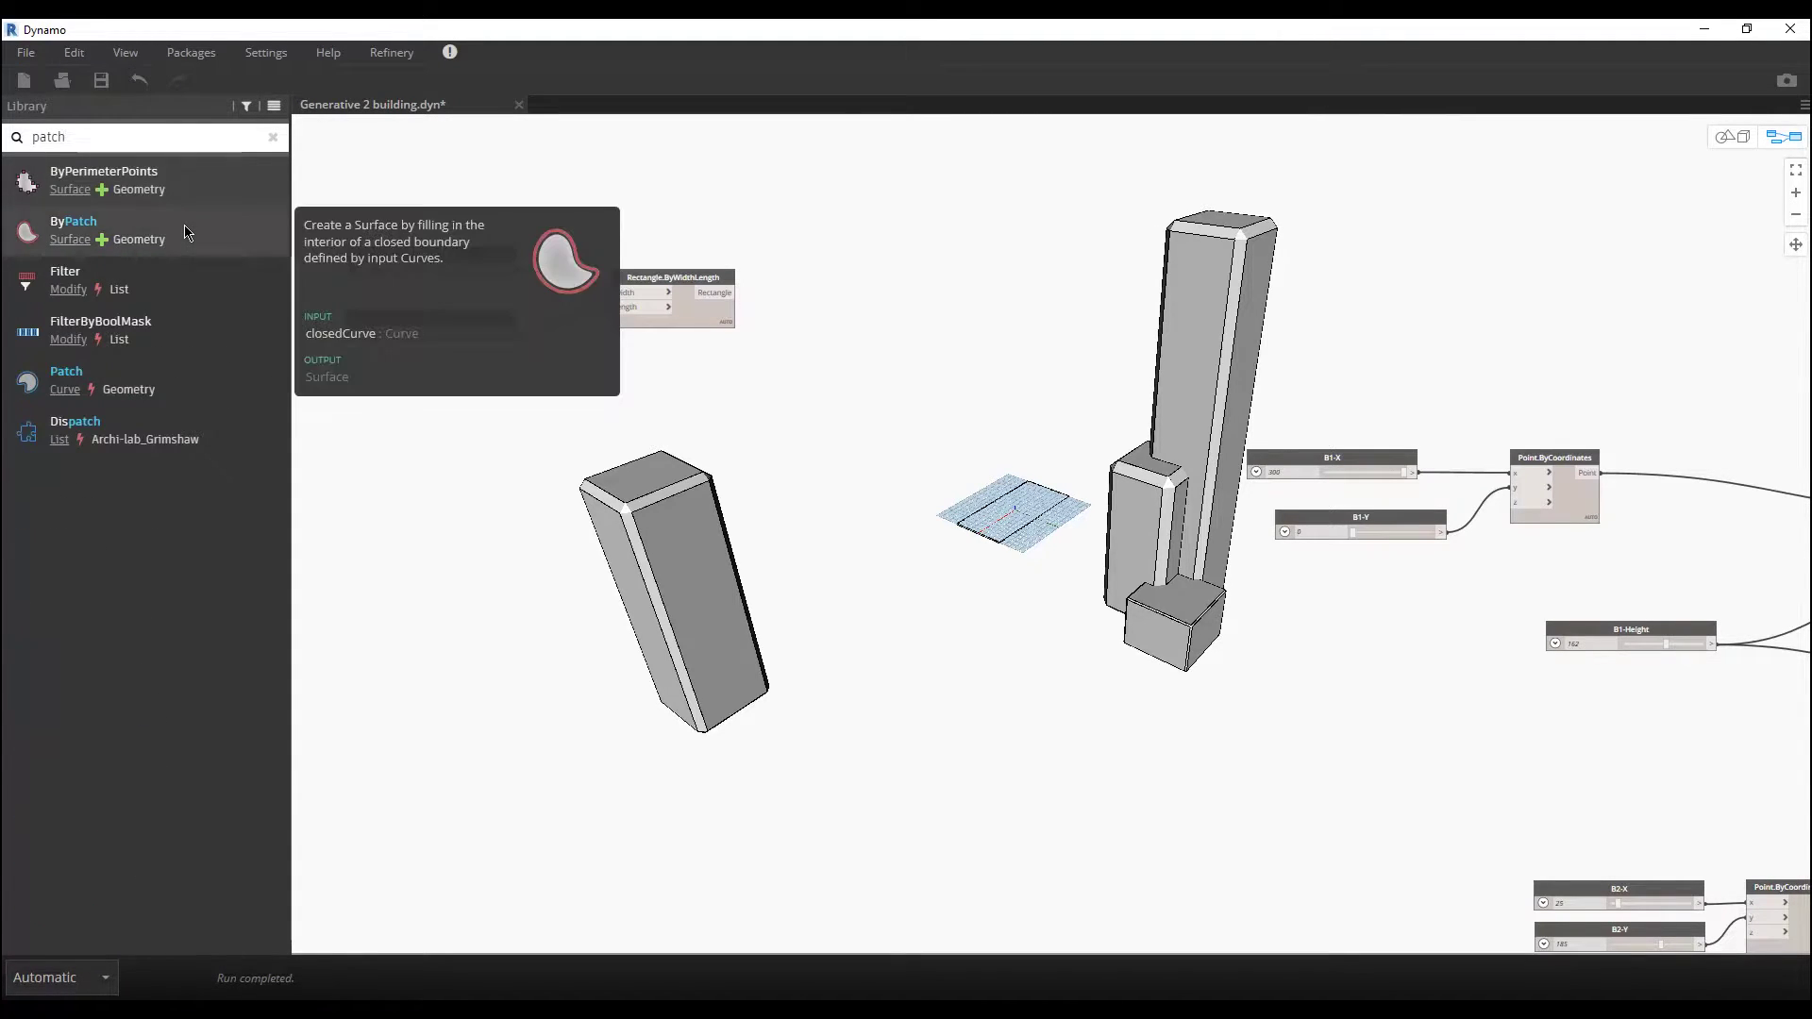
{"action": "left_click", "coordinate": [187, 232]}
{"action": "left_click_drag", "start_coordinate": [1107, 527], "coordinate": [989, 371]}
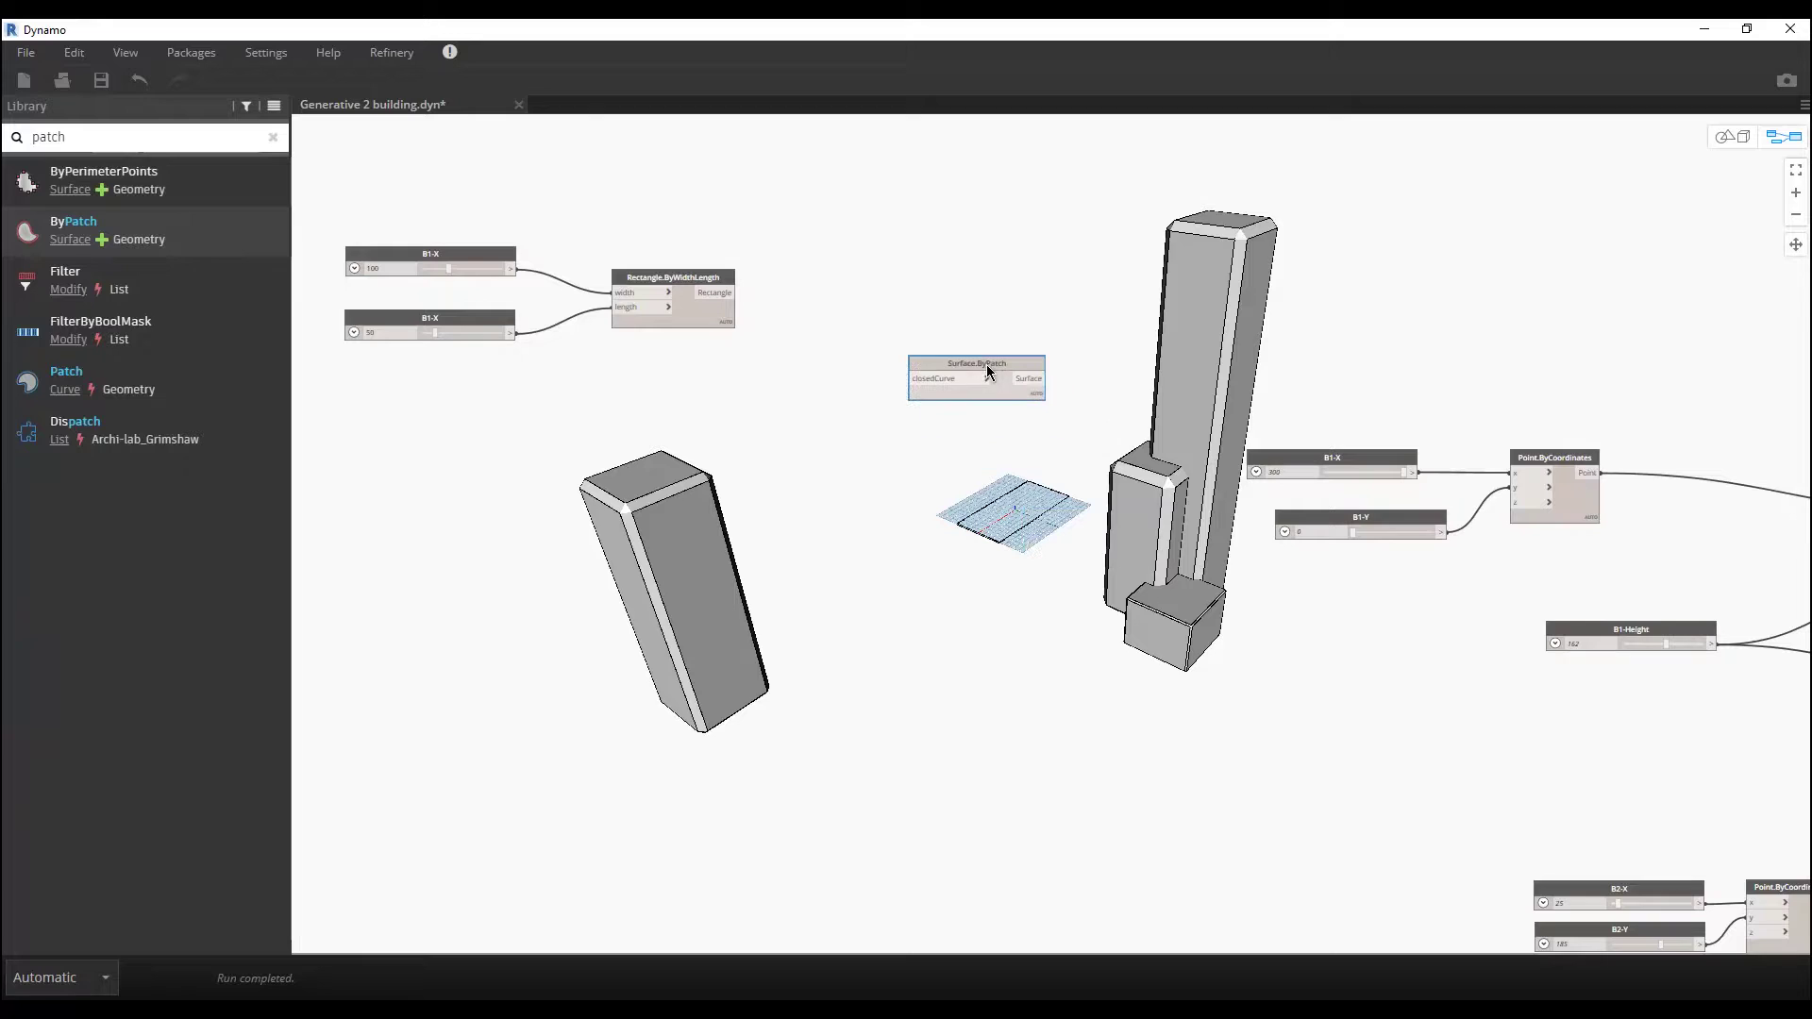
{"action": "left_click_drag", "start_coordinate": [732, 293], "coordinate": [834, 338]}
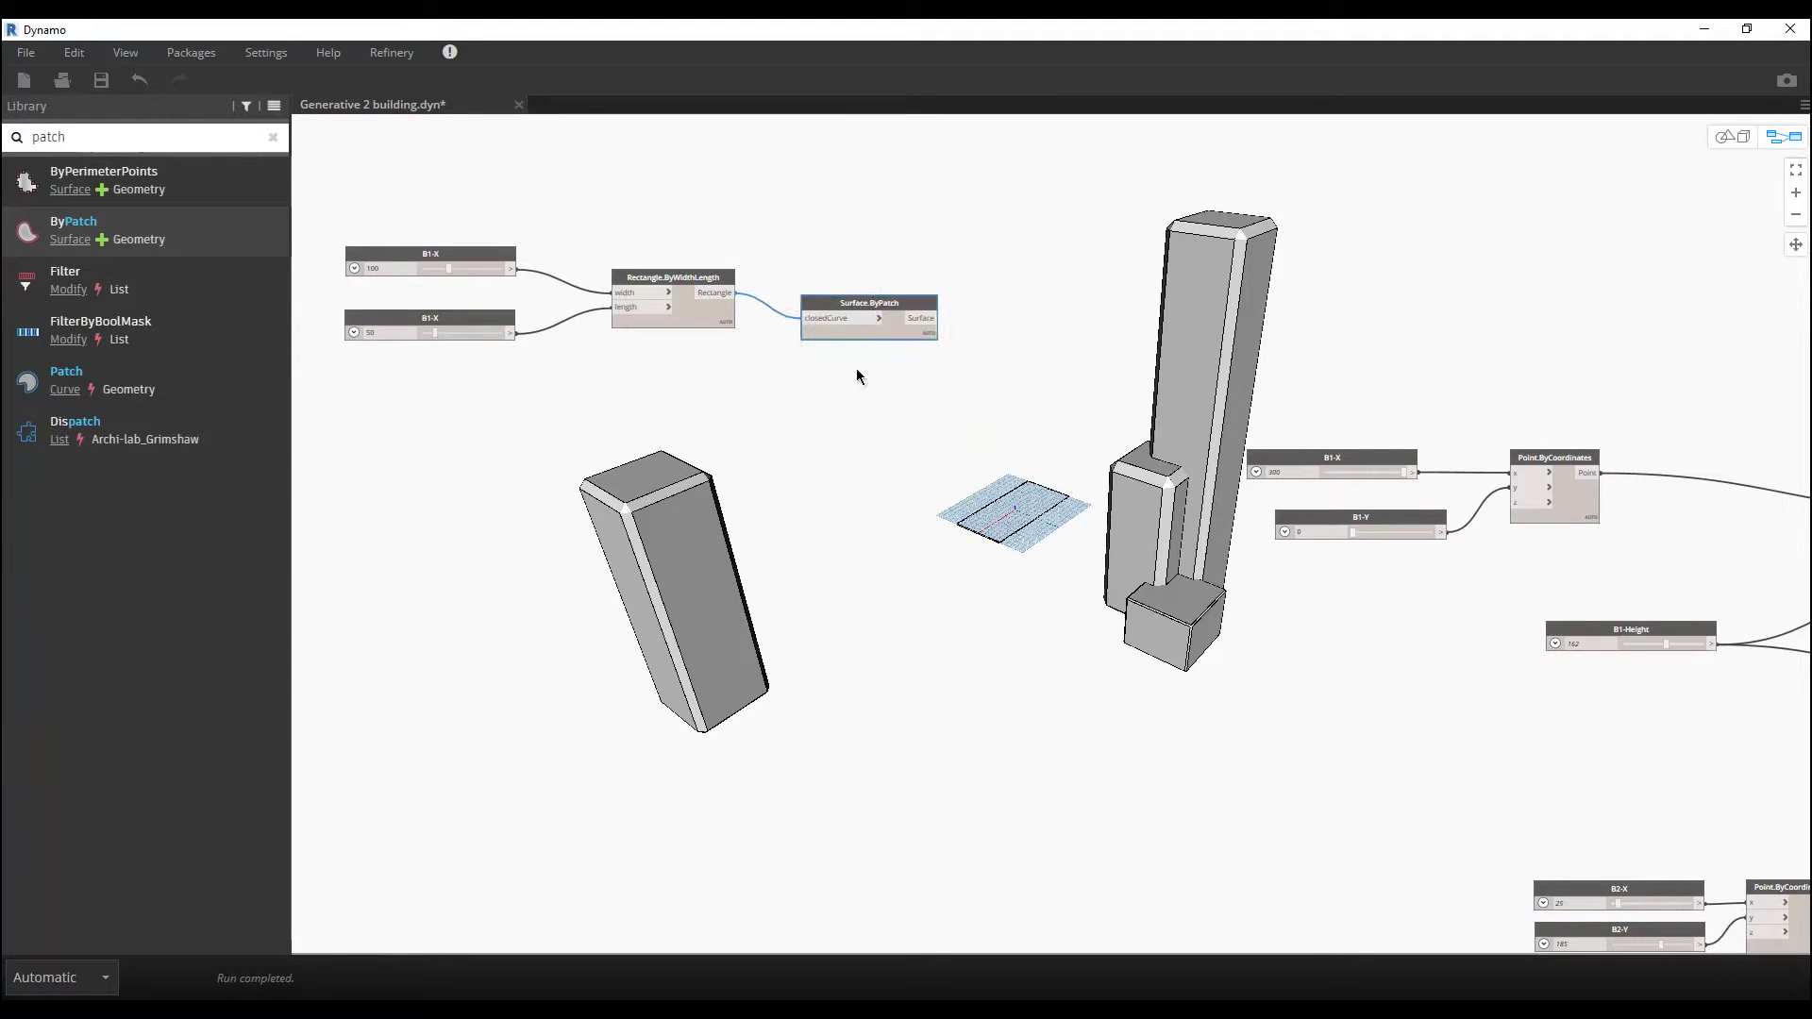
Step: Move the Surface.ByPatch node closer to the Rectangle.ByWidthLength node
{"action": "scroll", "coordinate": [1008, 506], "scroll_direction": "up", "scroll_amount": 2}
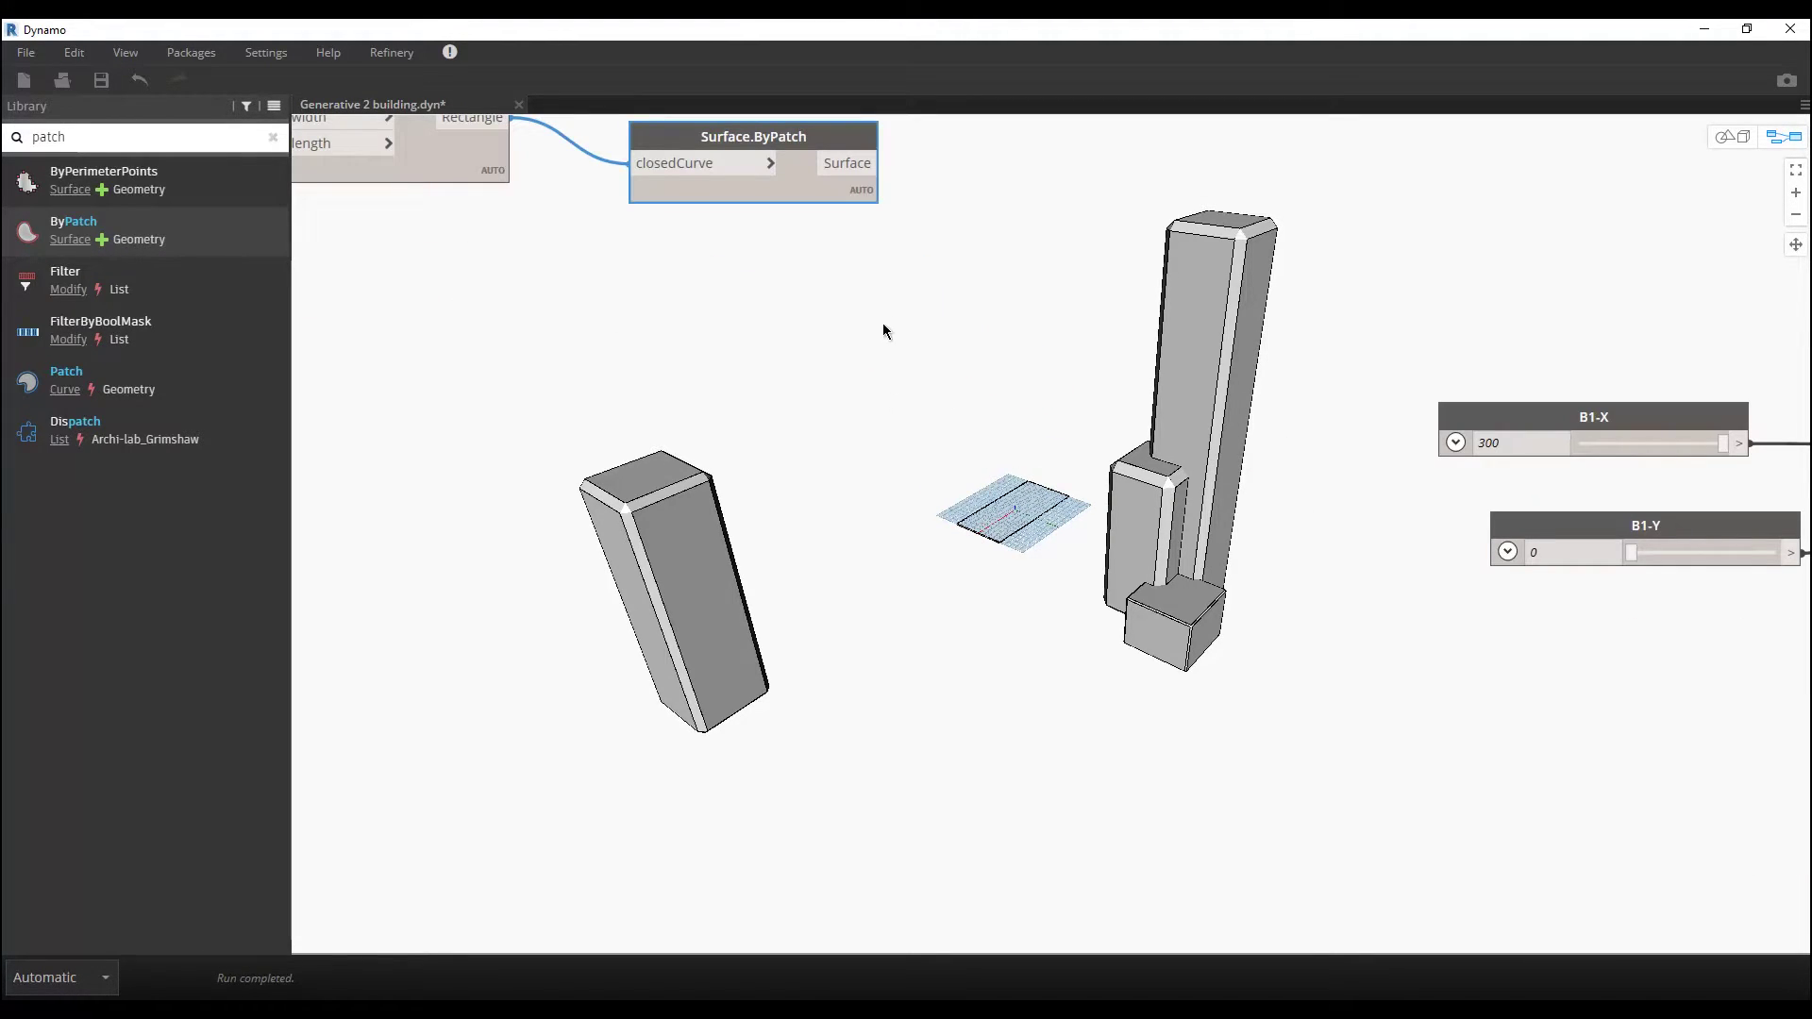
{"action": "scroll", "coordinate": [878, 340], "scroll_direction": "down", "scroll_amount": 1}
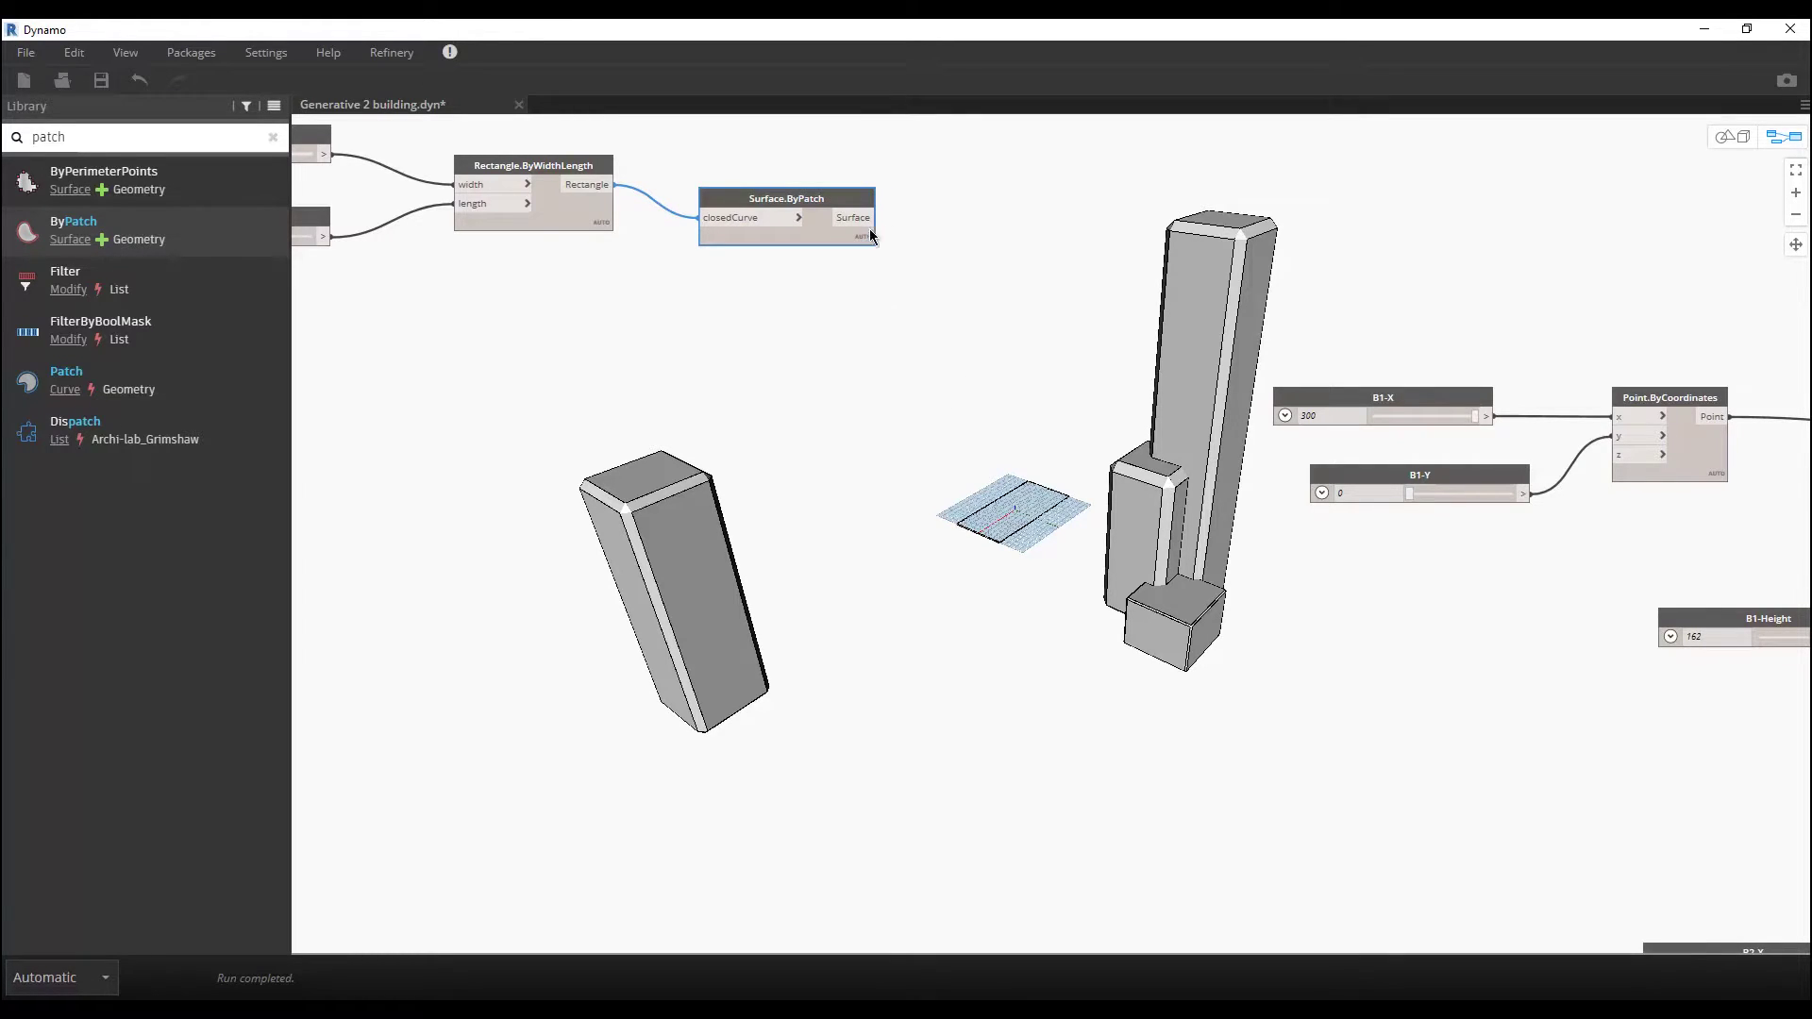
{"action": "left_click_drag", "start_coordinate": [834, 232], "coordinate": [772, 229]}
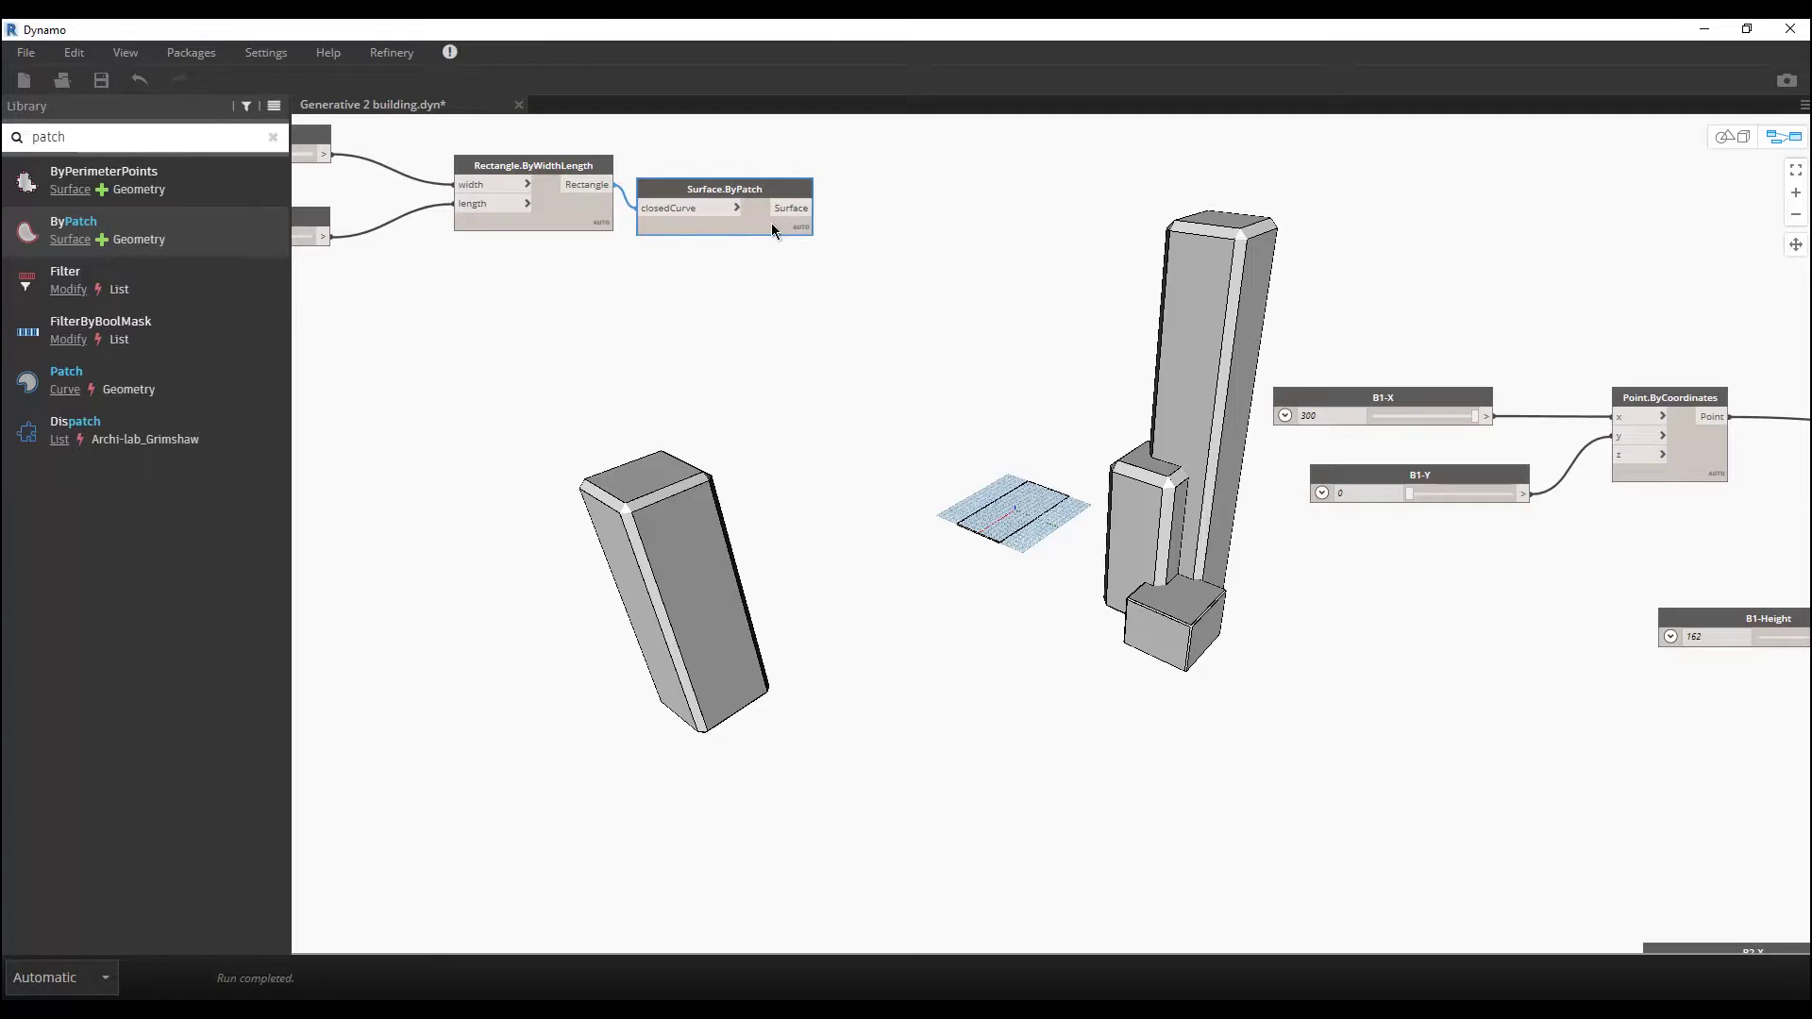
{"action": "middle_click_drag", "start_coordinate": [877, 444], "coordinate": [864, 500]}
Step: Add a Surface.PointAtParameter node beside Surface.ByPatch and connect the Surface output to its surface input
{"action": "left_click_drag", "start_coordinate": [128, 142], "coordinate": [3, 140]}
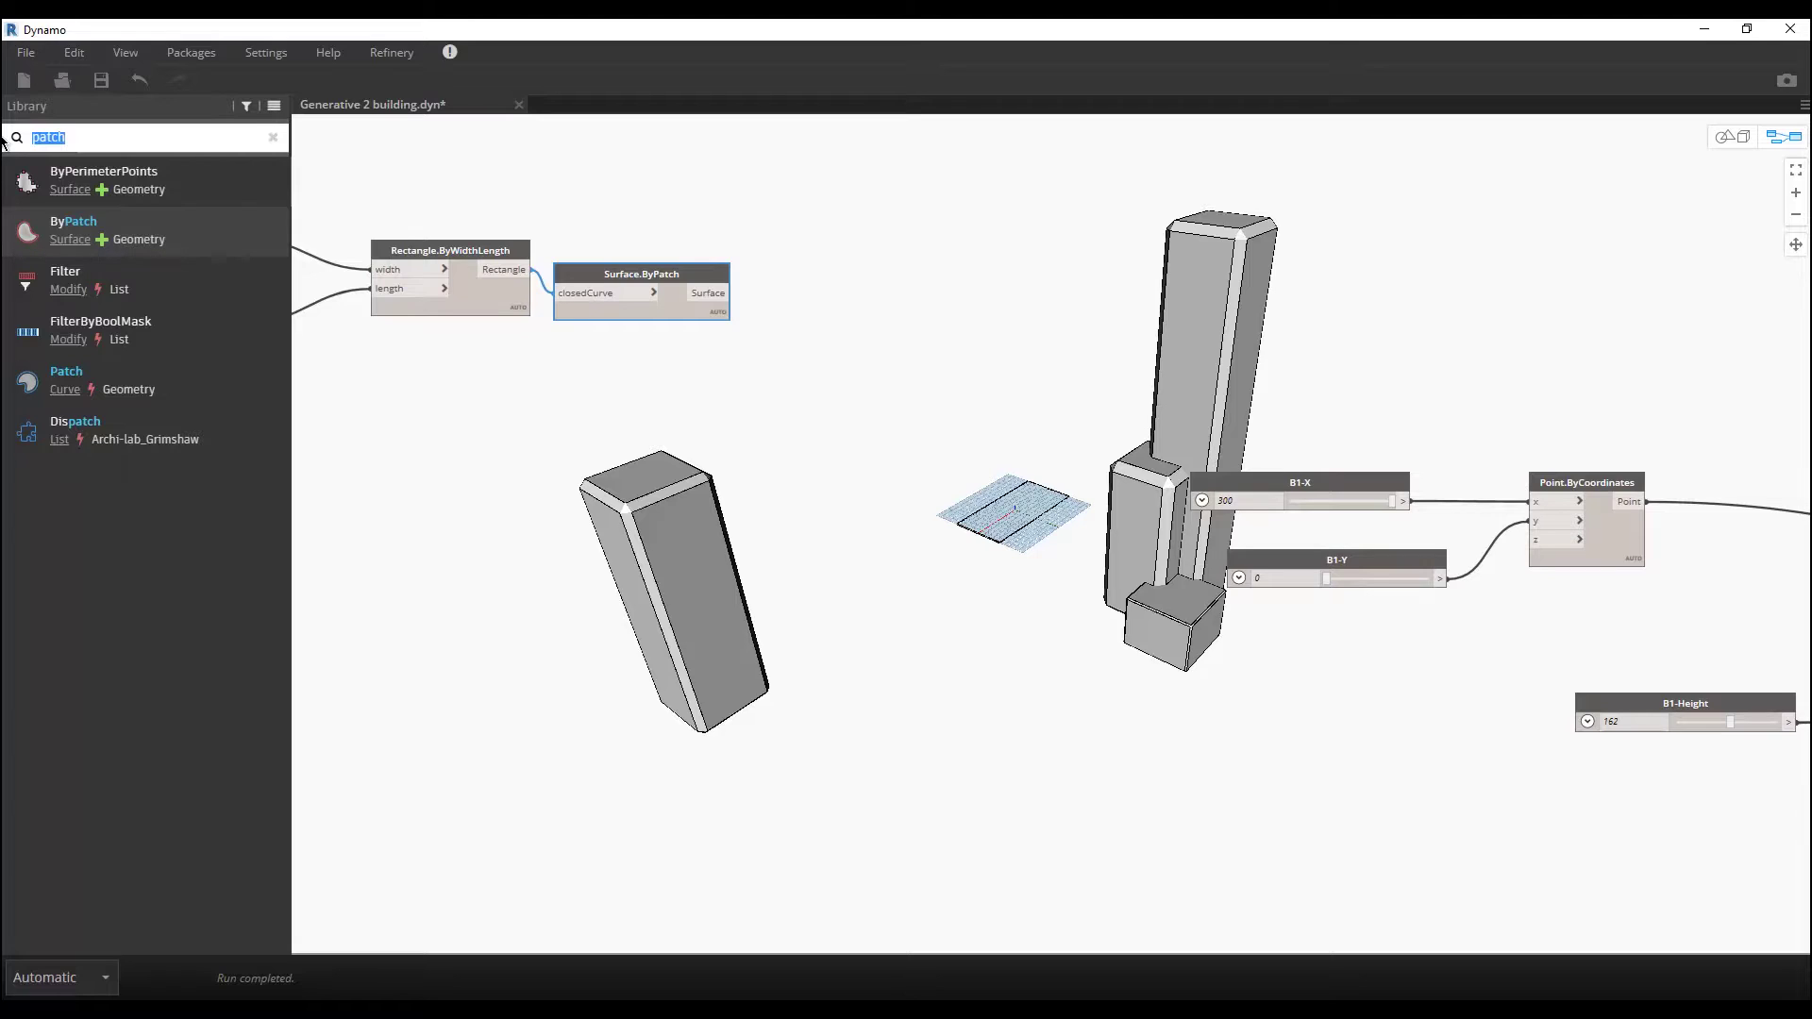
{"action": "type", "text": "paint"}
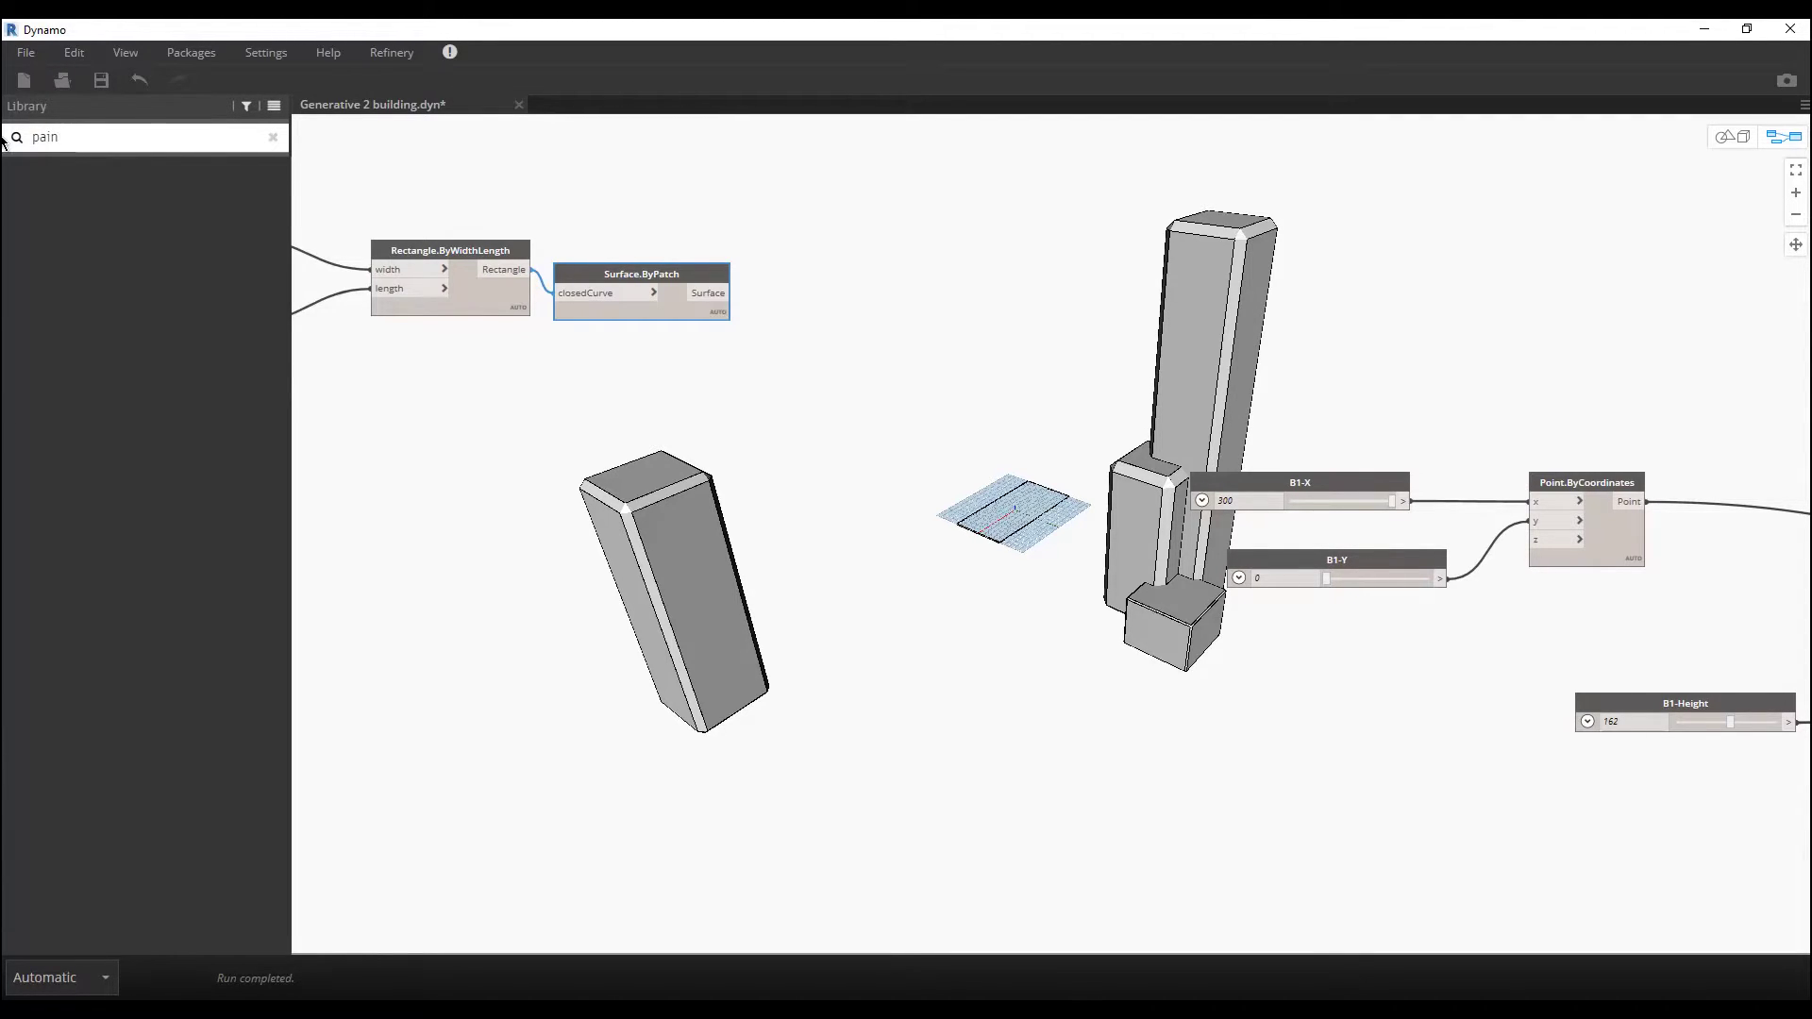
{"action": "key", "text": "BackSpace"}
{"action": "key", "text": "BackSpace"}
{"action": "key", "text": "BackSpace"}
{"action": "key", "text": "BackSpace"}
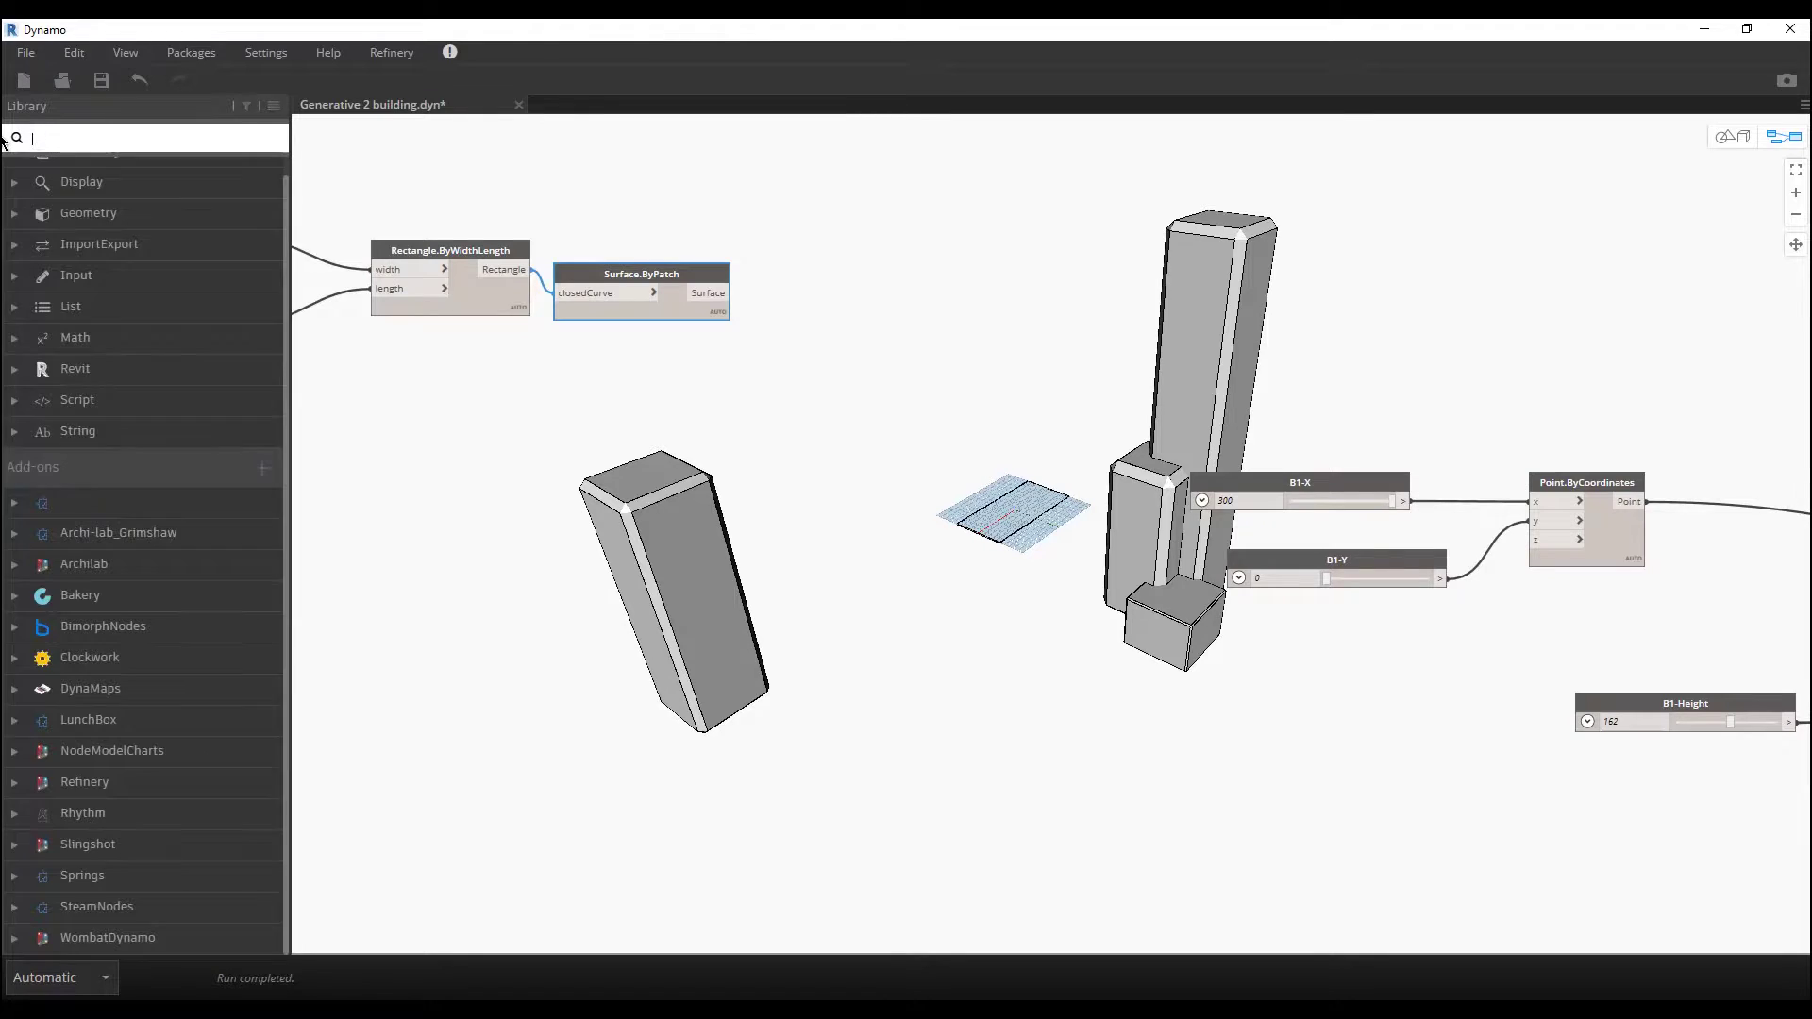
{"action": "type", "text": "surface.point"}
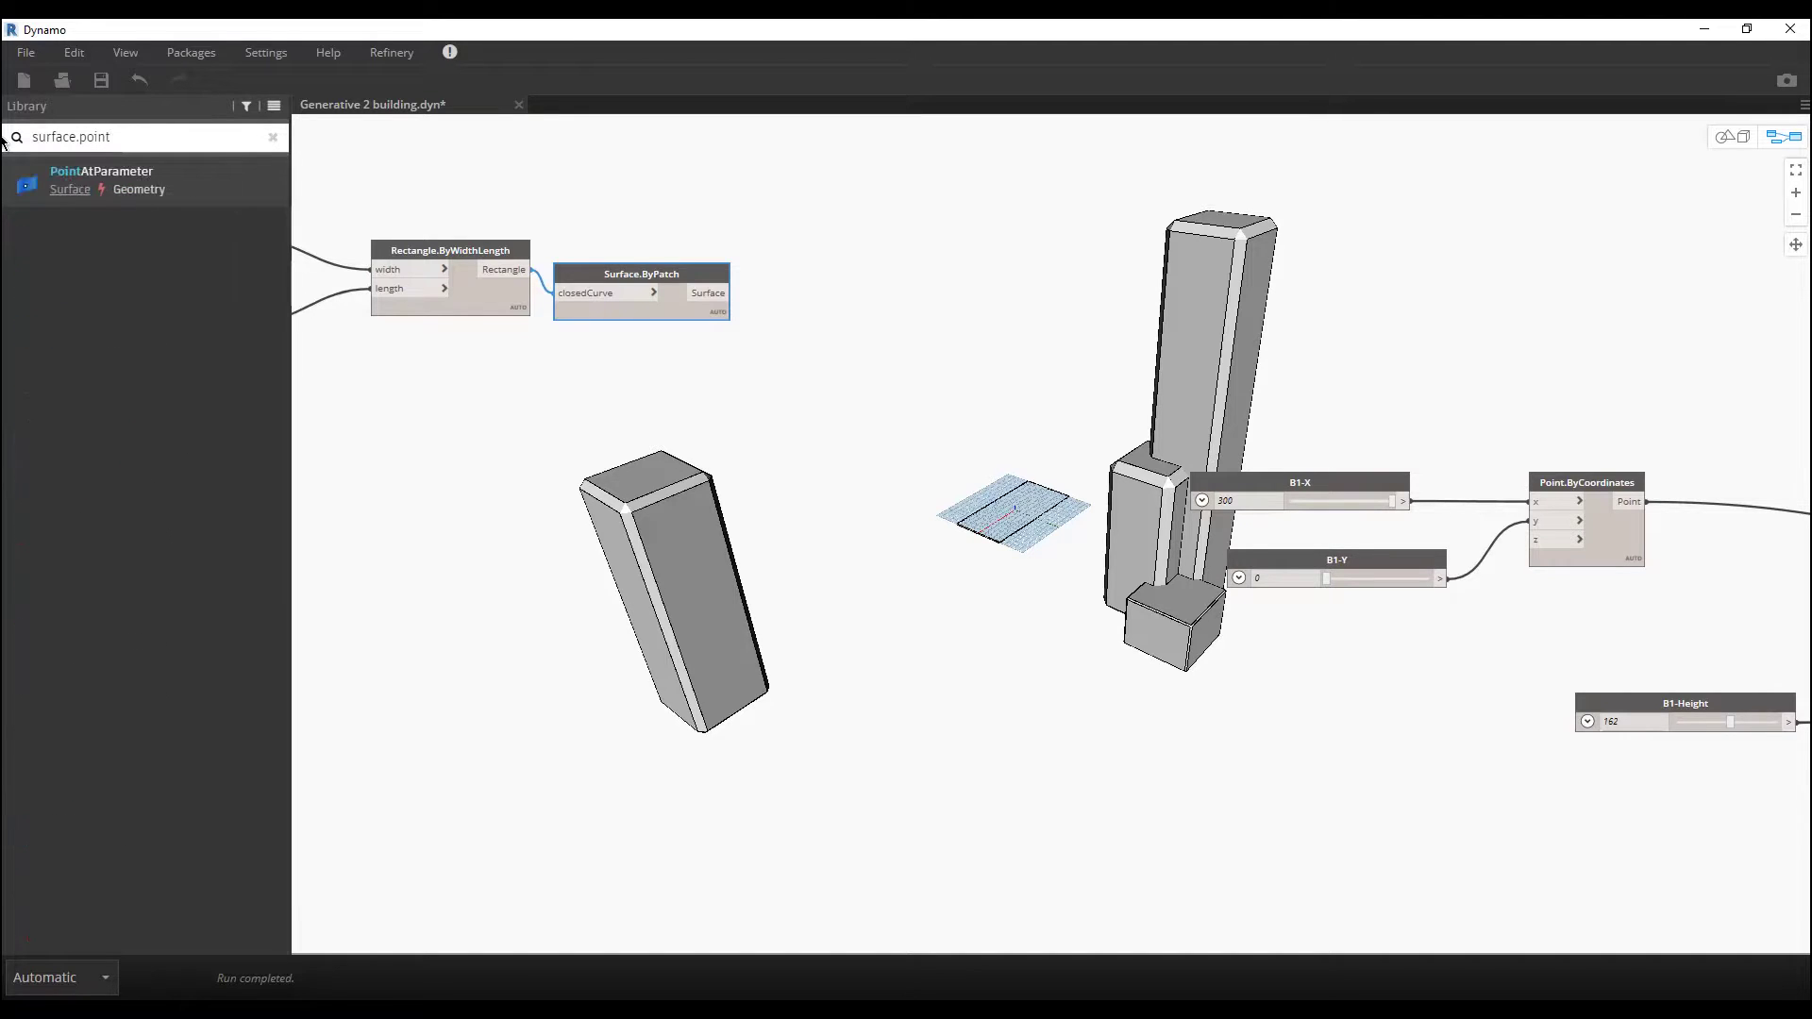
{"action": "left_click", "coordinate": [102, 174]}
{"action": "left_click_drag", "start_coordinate": [1080, 522], "coordinate": [839, 390]}
{"action": "left_click", "coordinate": [731, 293]}
{"action": "left_click", "coordinate": [796, 415]}
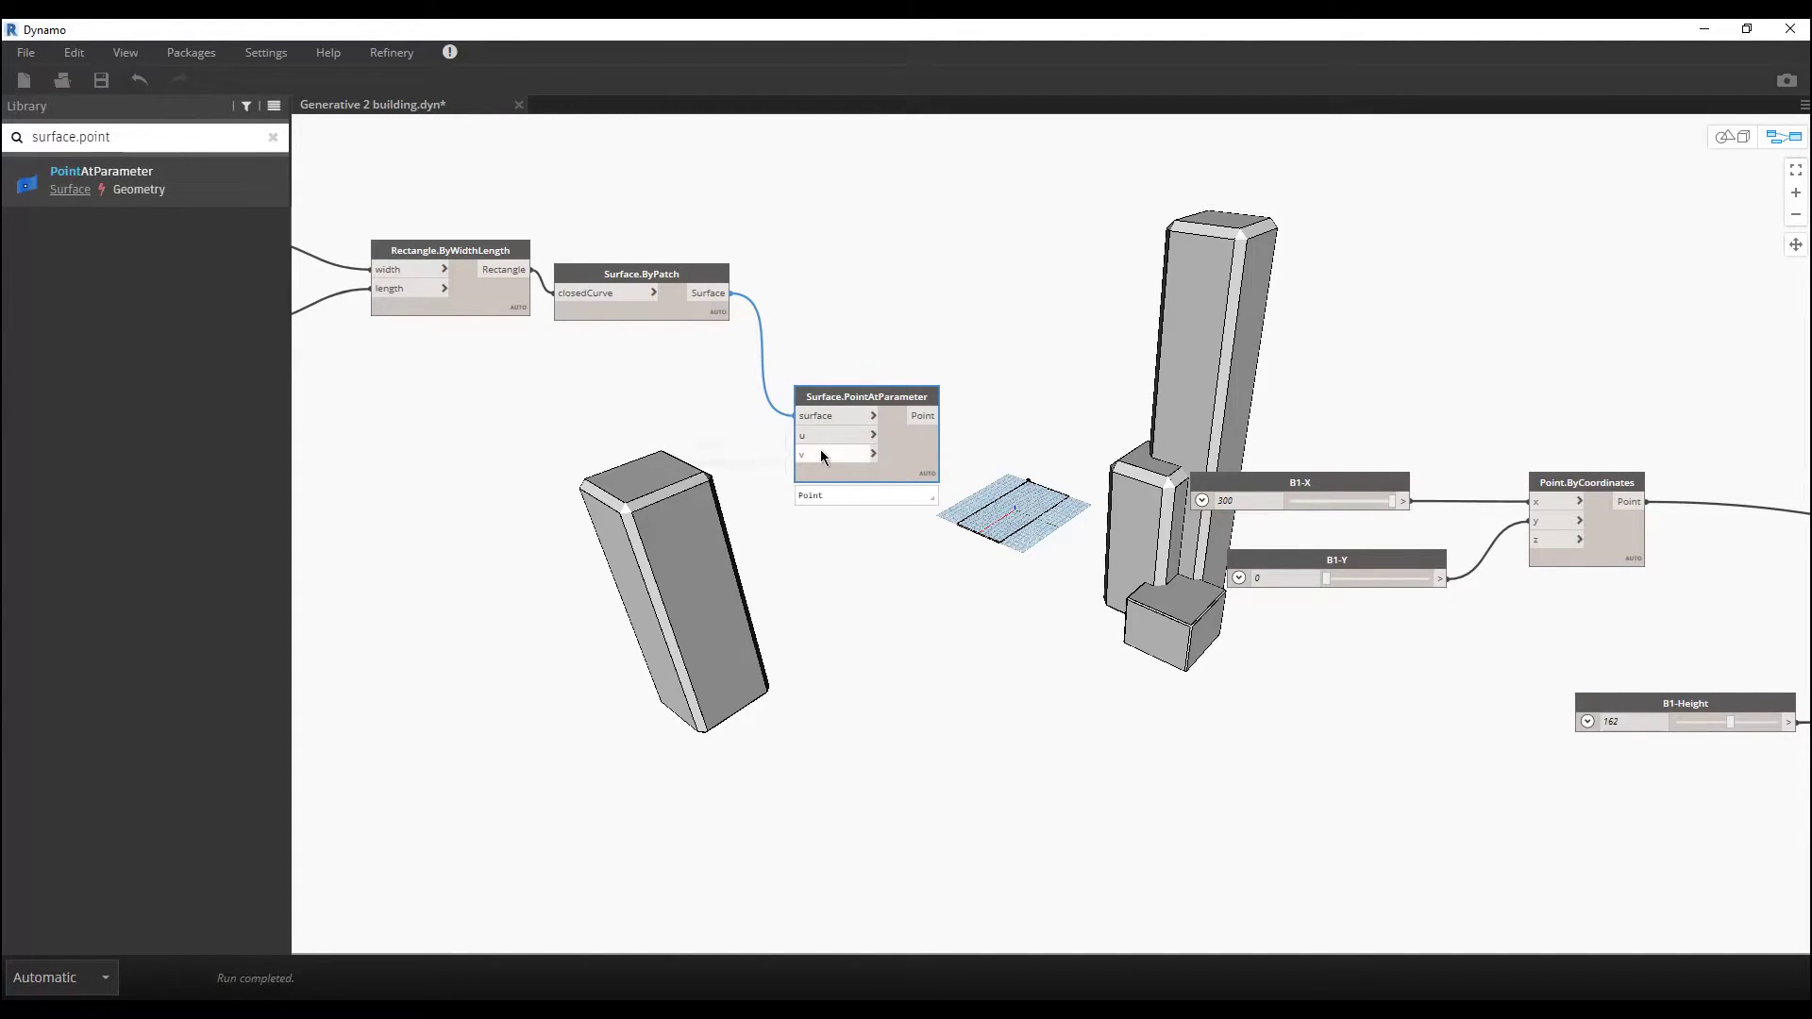
{"action": "left_click_drag", "start_coordinate": [823, 455], "coordinate": [791, 344]}
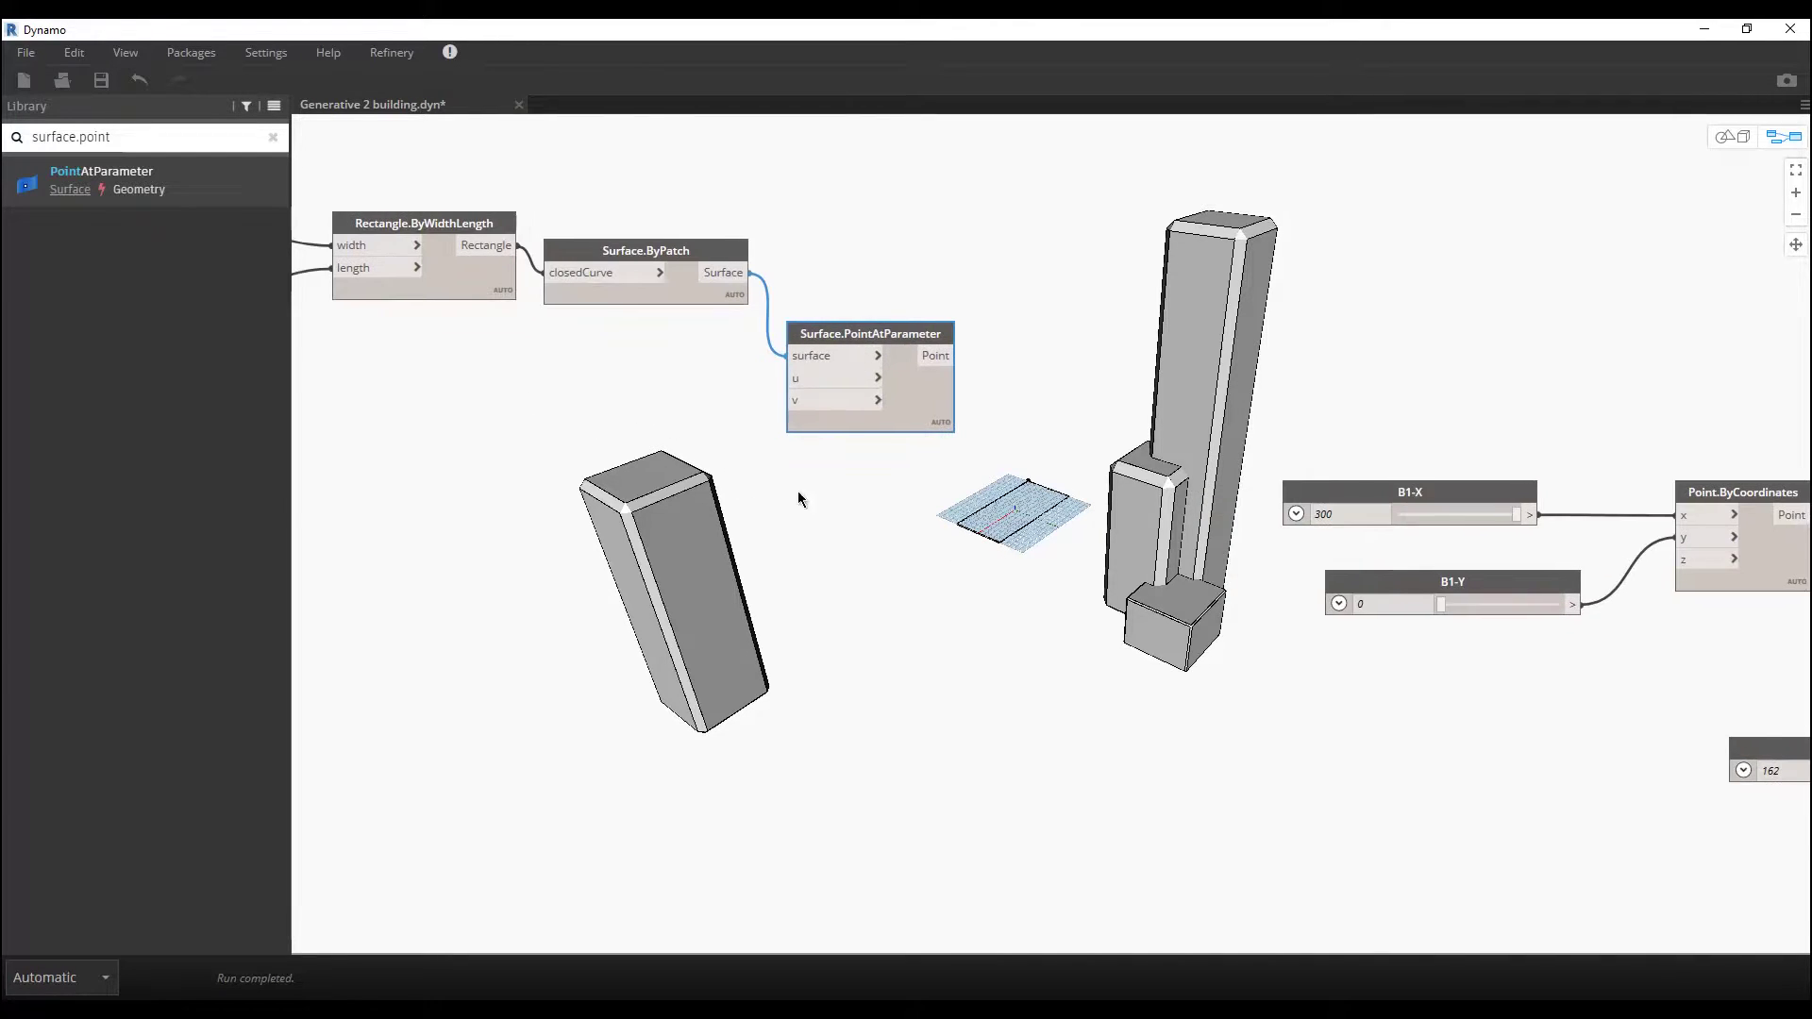
Step: Paste another copy of the integer slider and place it beside the Surface.PointAtParameter node
{"action": "scroll", "coordinate": [762, 484], "scroll_direction": "up", "scroll_amount": 2}
{"action": "key", "text": "ctrl+v"}
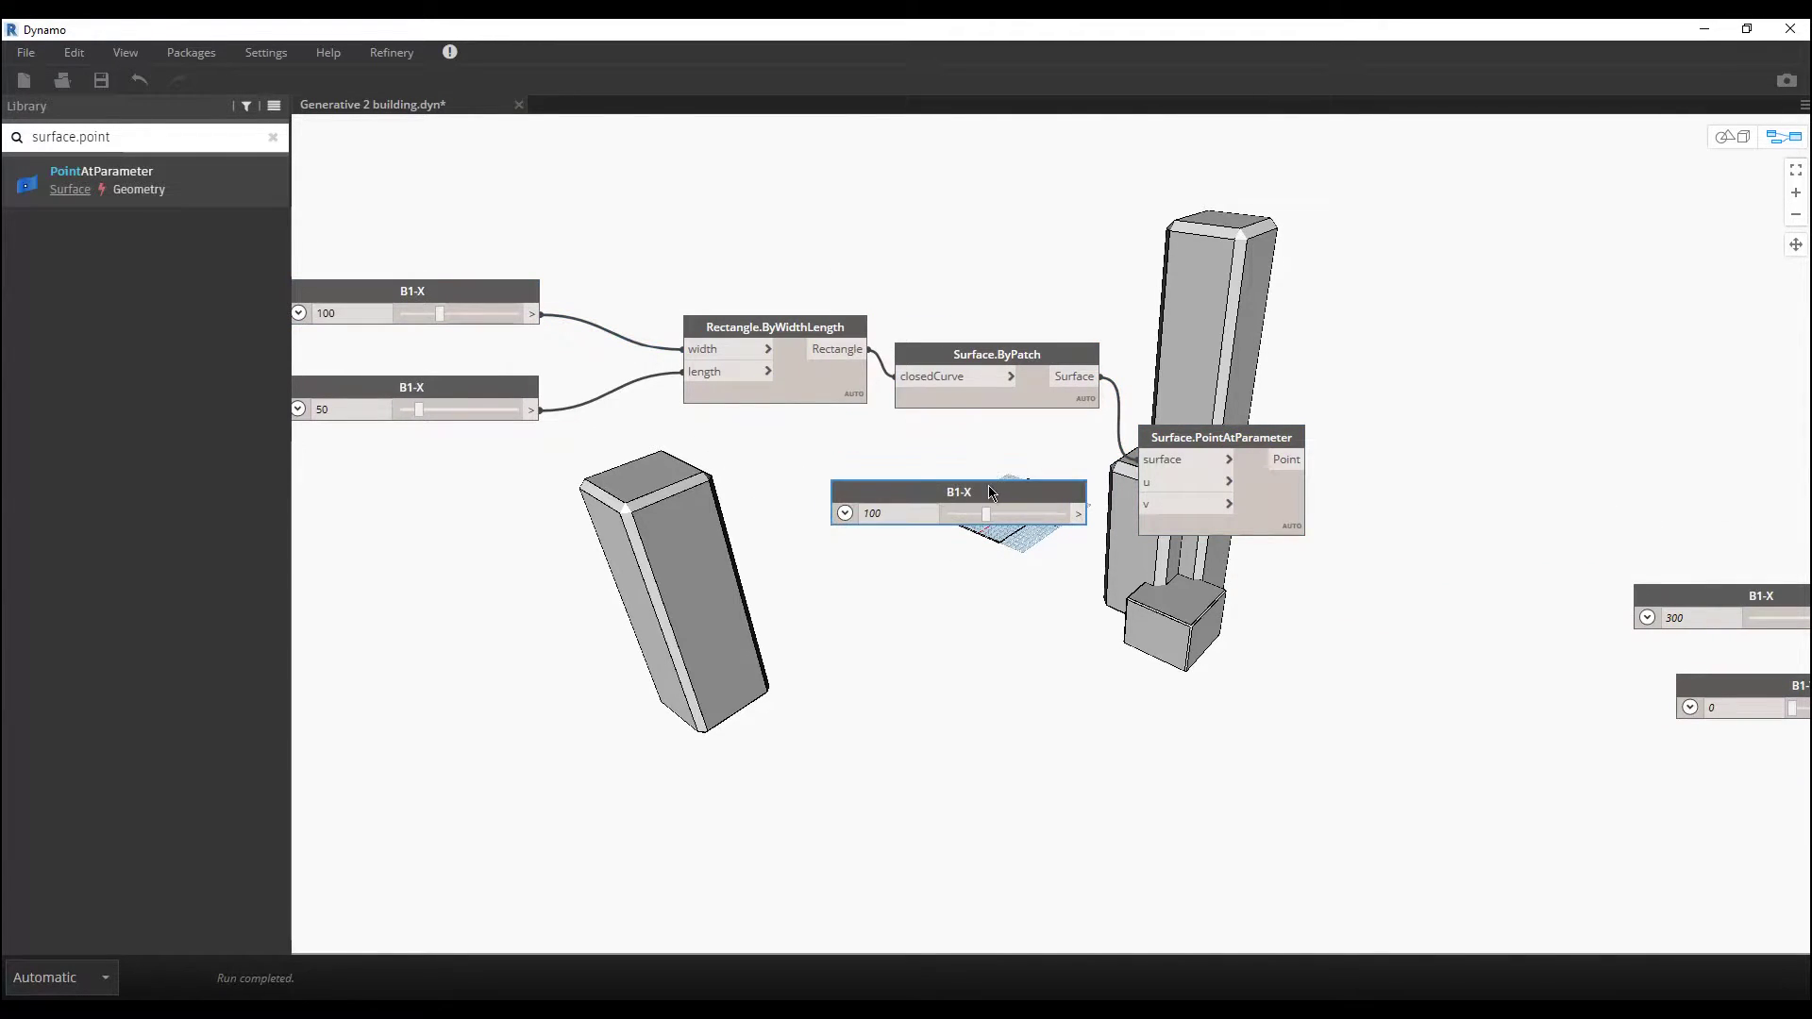
{"action": "left_click_drag", "start_coordinate": [988, 486], "coordinate": [983, 450]}
{"action": "scroll", "coordinate": [1128, 567], "scroll_direction": "up", "scroll_amount": 3}
{"action": "scroll", "coordinate": [994, 591], "scroll_direction": "down", "scroll_amount": 5}
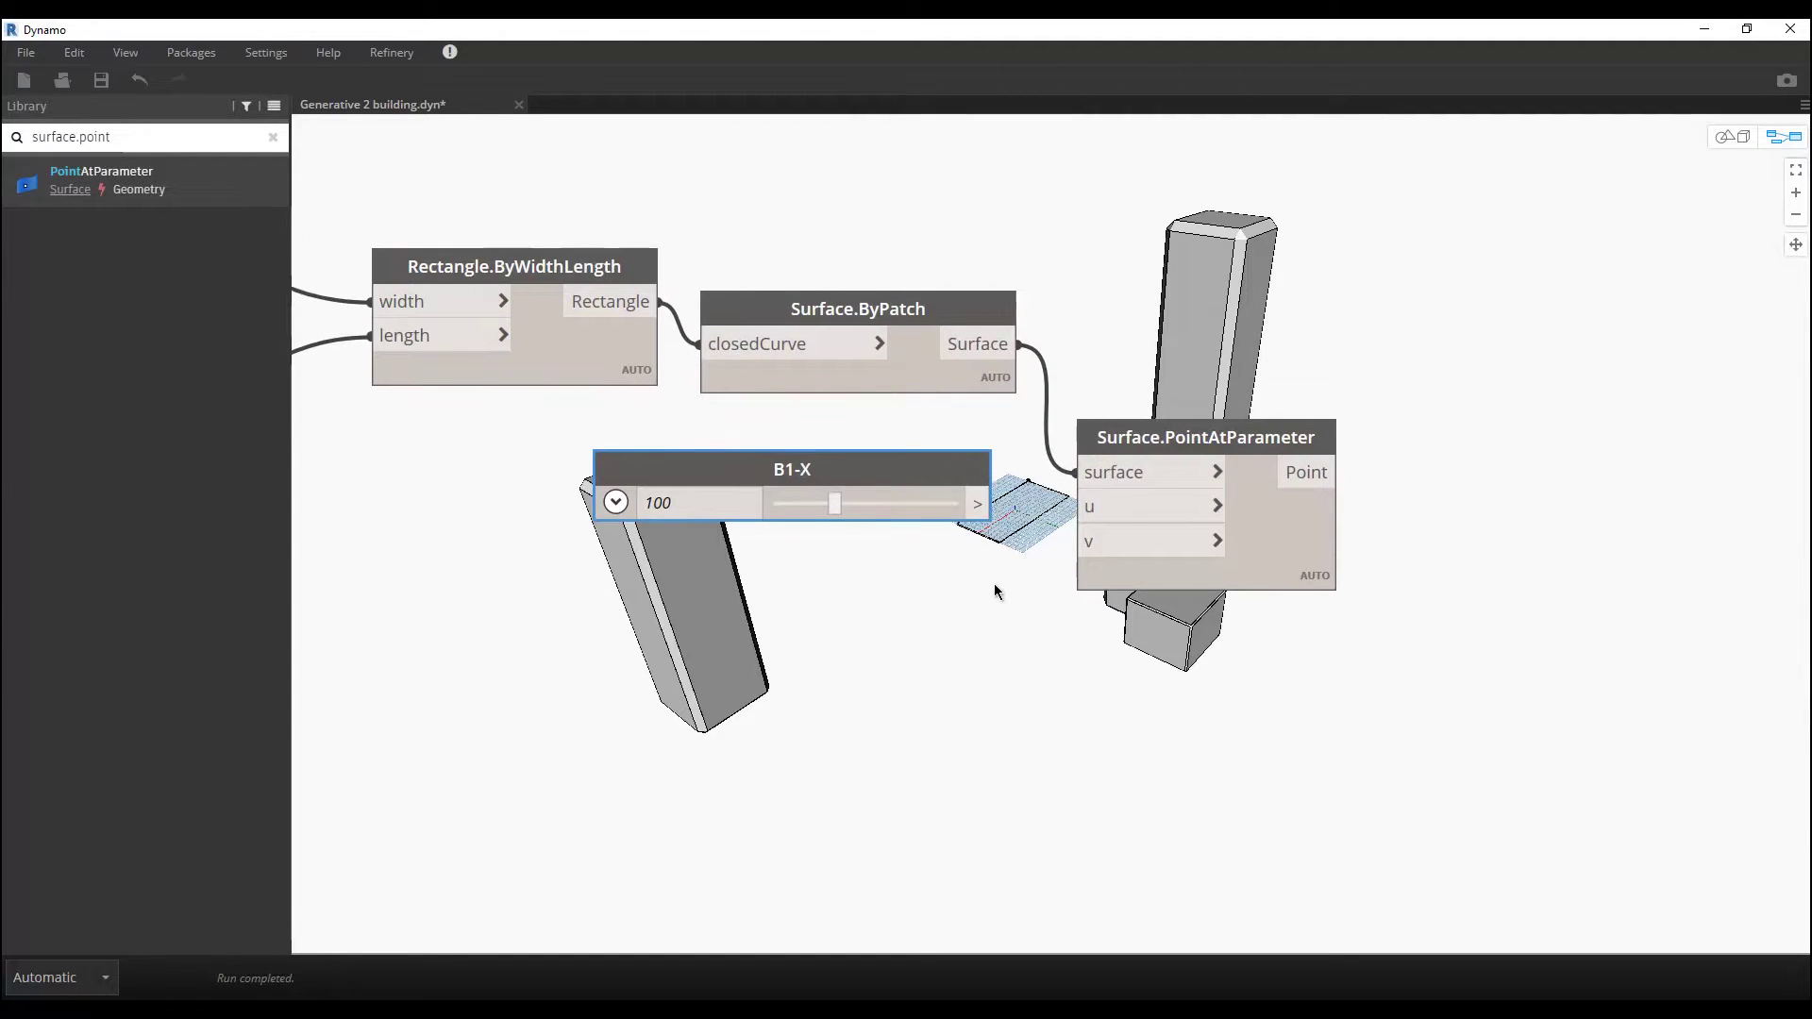
{"action": "scroll", "coordinate": [513, 453], "scroll_direction": "up", "scroll_amount": 3}
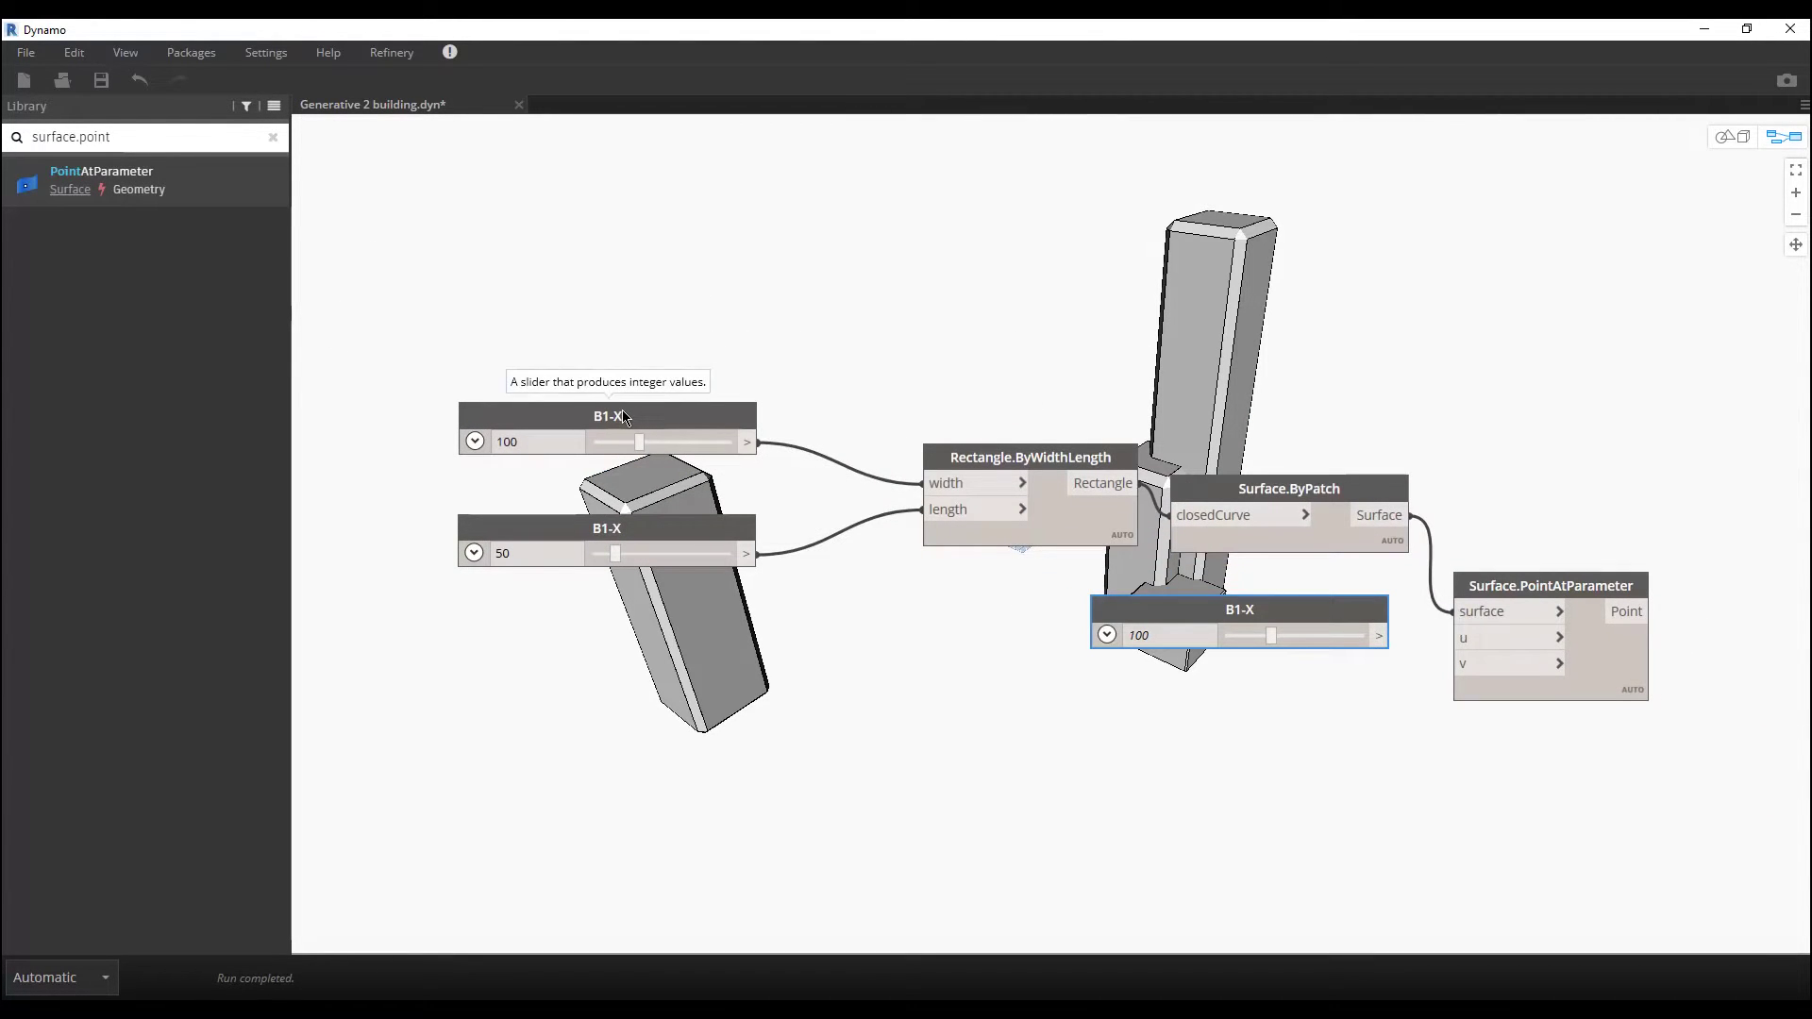
Step: Turn off the Is Input option for the rectangle's width and length sliders
{"action": "right_click", "coordinate": [654, 412]}
{"action": "left_click", "coordinate": [655, 517]}
{"action": "left_click", "coordinate": [664, 517]}
{"action": "right_click", "coordinate": [664, 517]}
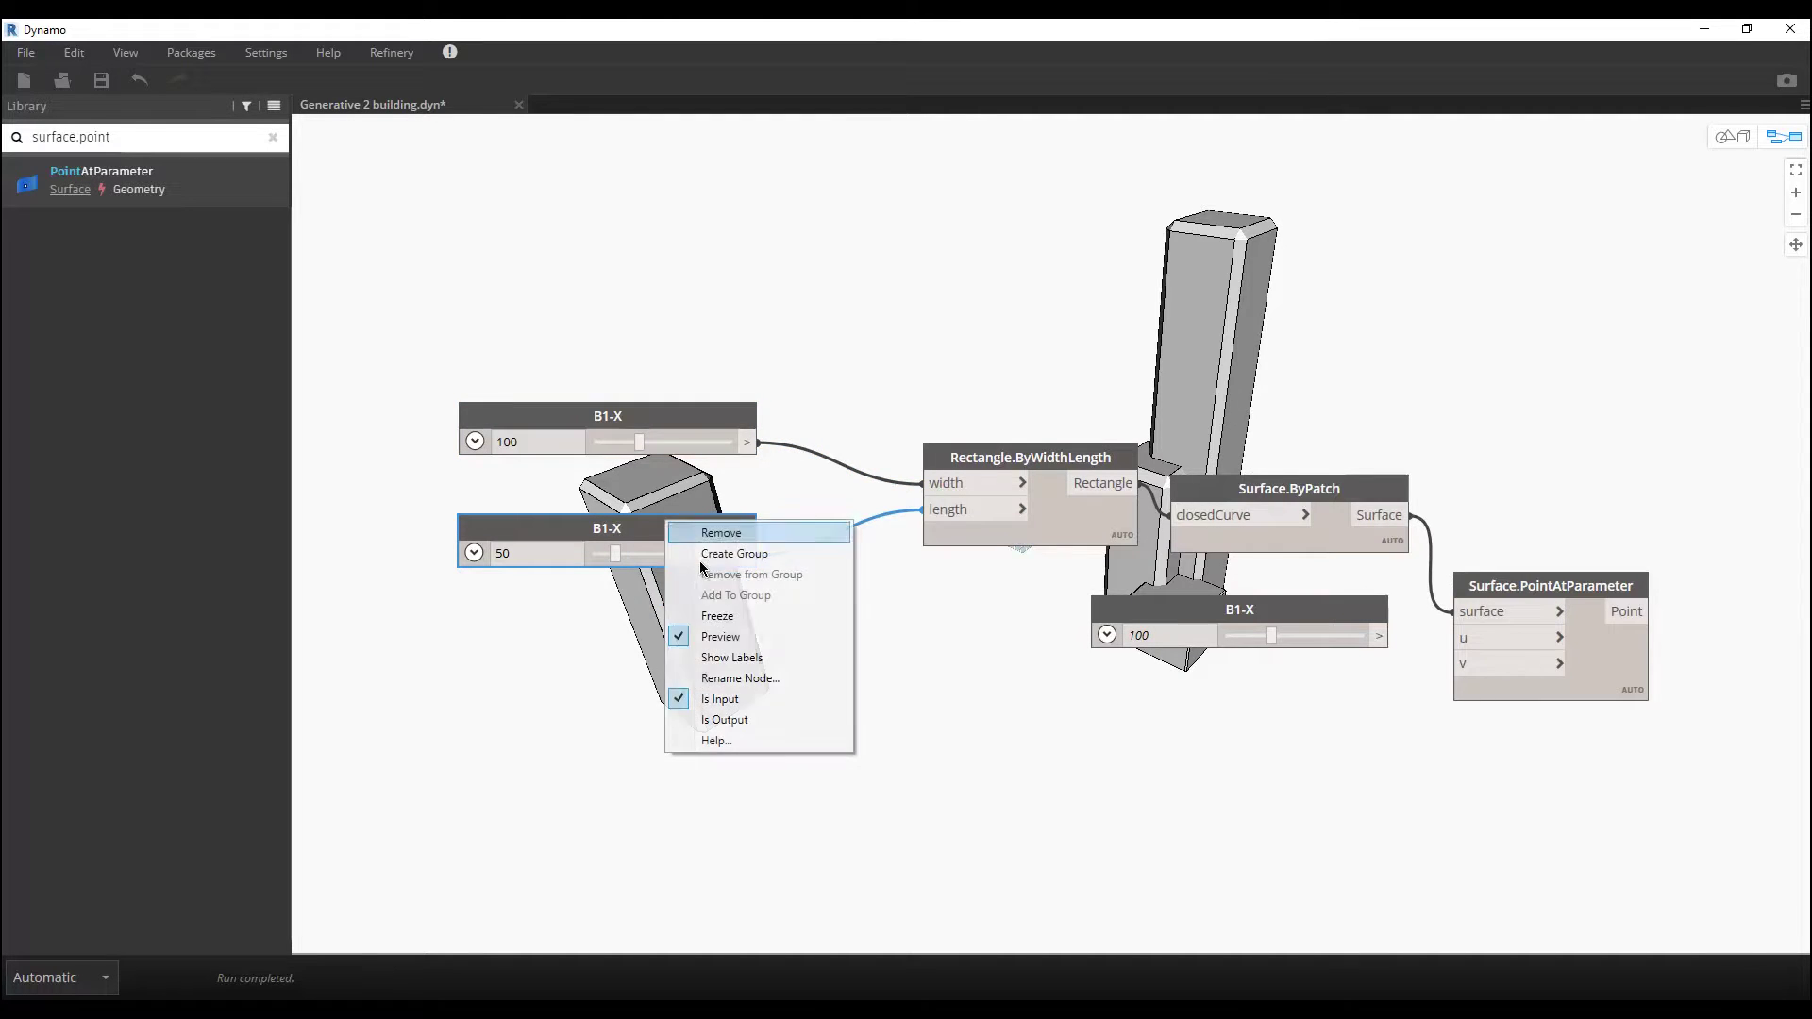
{"action": "left_click", "coordinate": [732, 698]}
Step: Try a maximum of 1 and a step of 0.01 on the pasted integer slider, and delete that slider
{"action": "scroll", "coordinate": [655, 733], "scroll_direction": "right", "scroll_amount": 5}
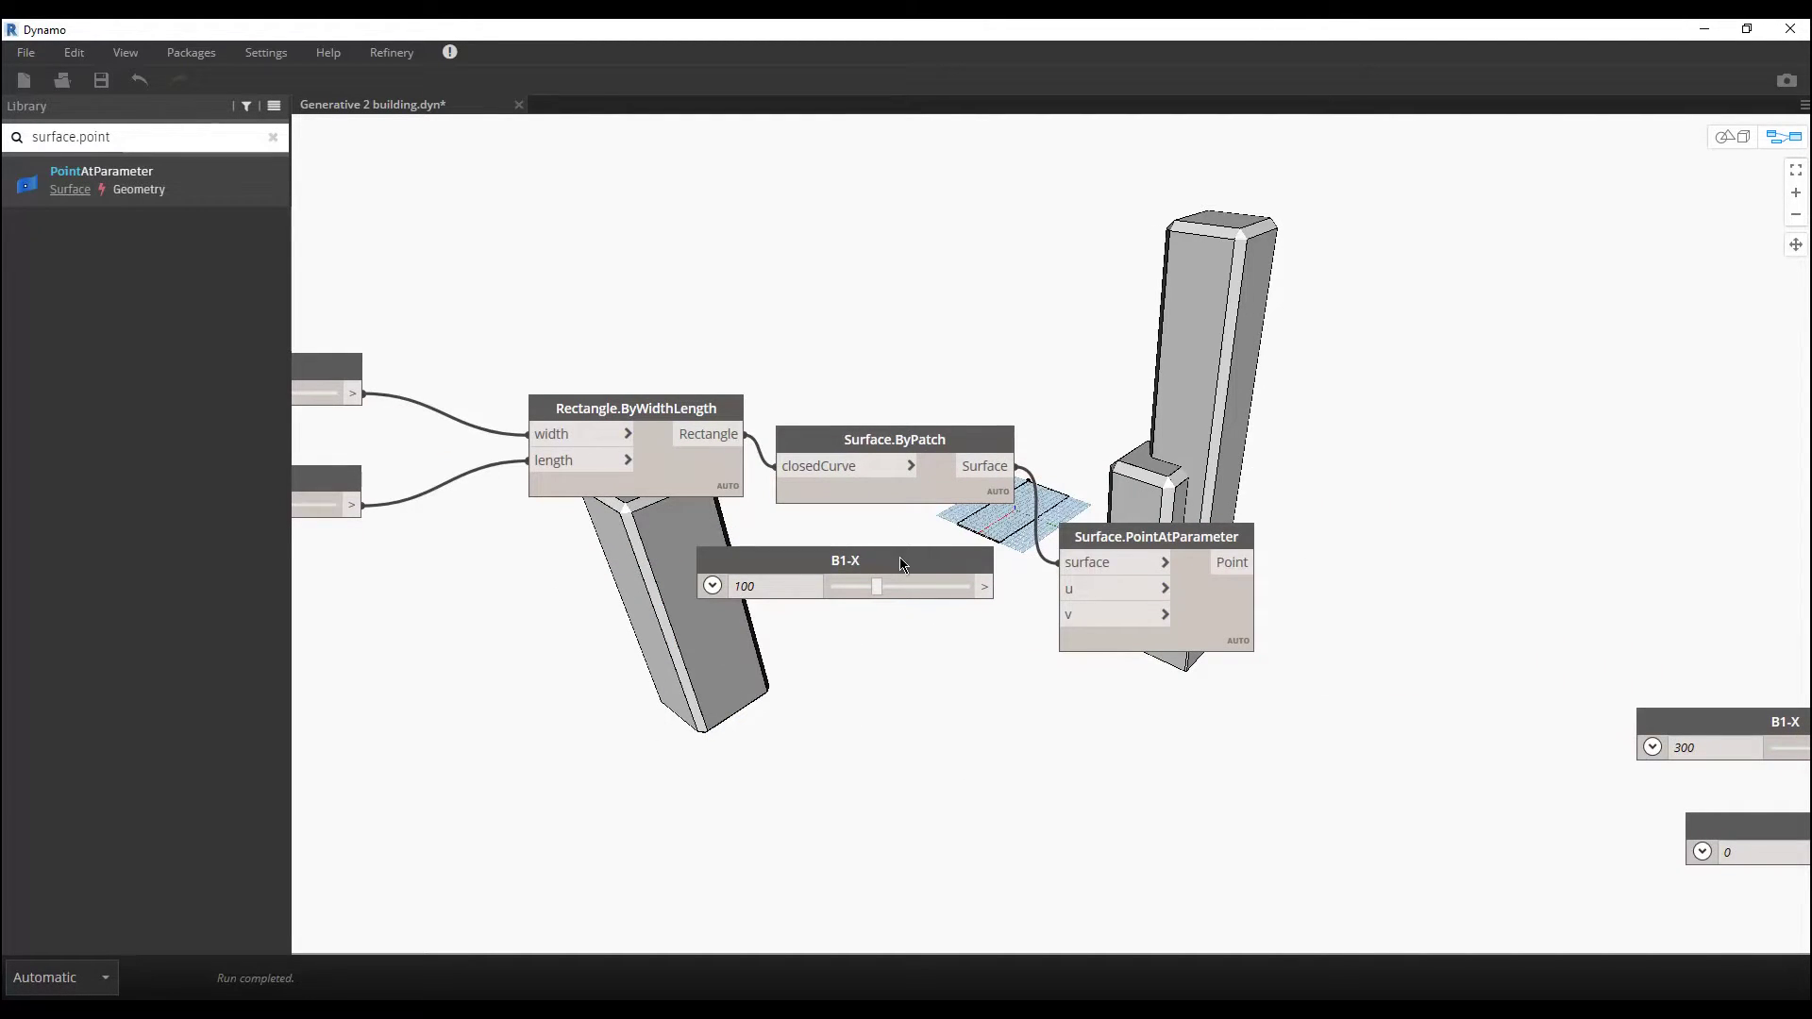
{"action": "scroll", "coordinate": [947, 659], "scroll_direction": "left", "scroll_amount": 3}
{"action": "scroll", "coordinate": [1066, 649], "scroll_direction": "right", "scroll_amount": 5}
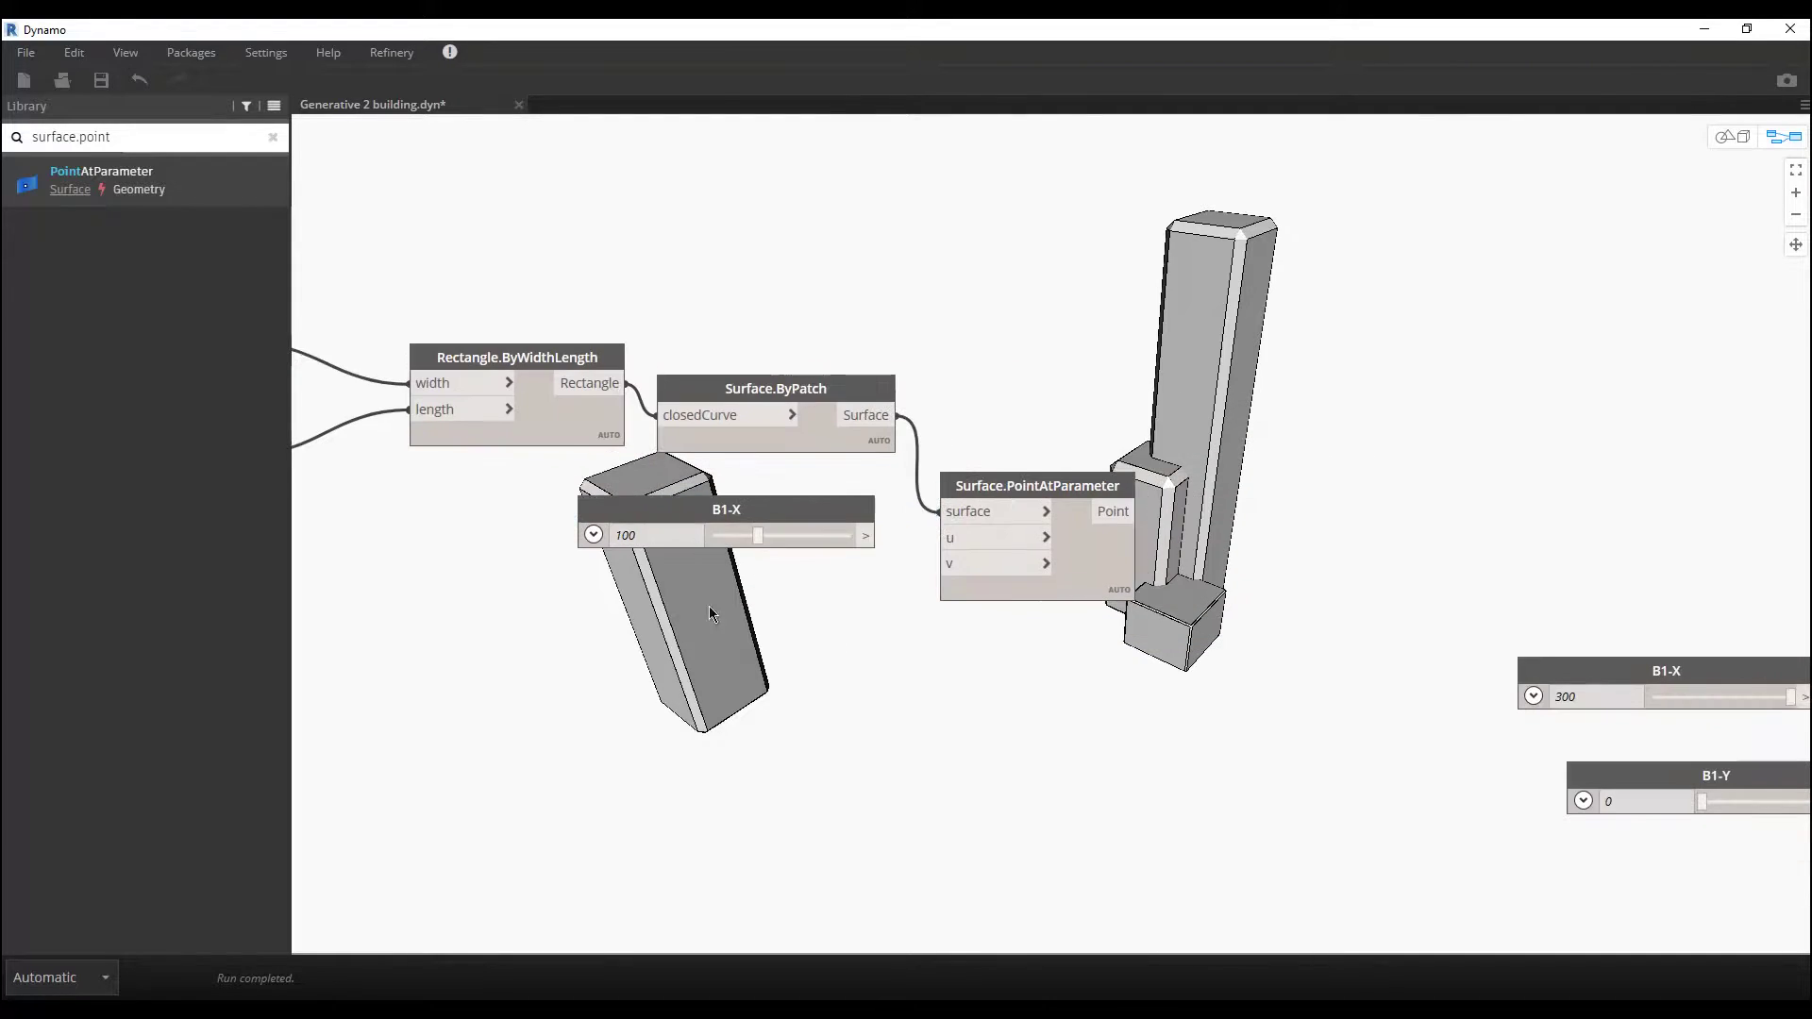
{"action": "scroll", "coordinate": [903, 578], "scroll_direction": "up", "scroll_amount": 3}
{"action": "left_click", "coordinate": [506, 520]}
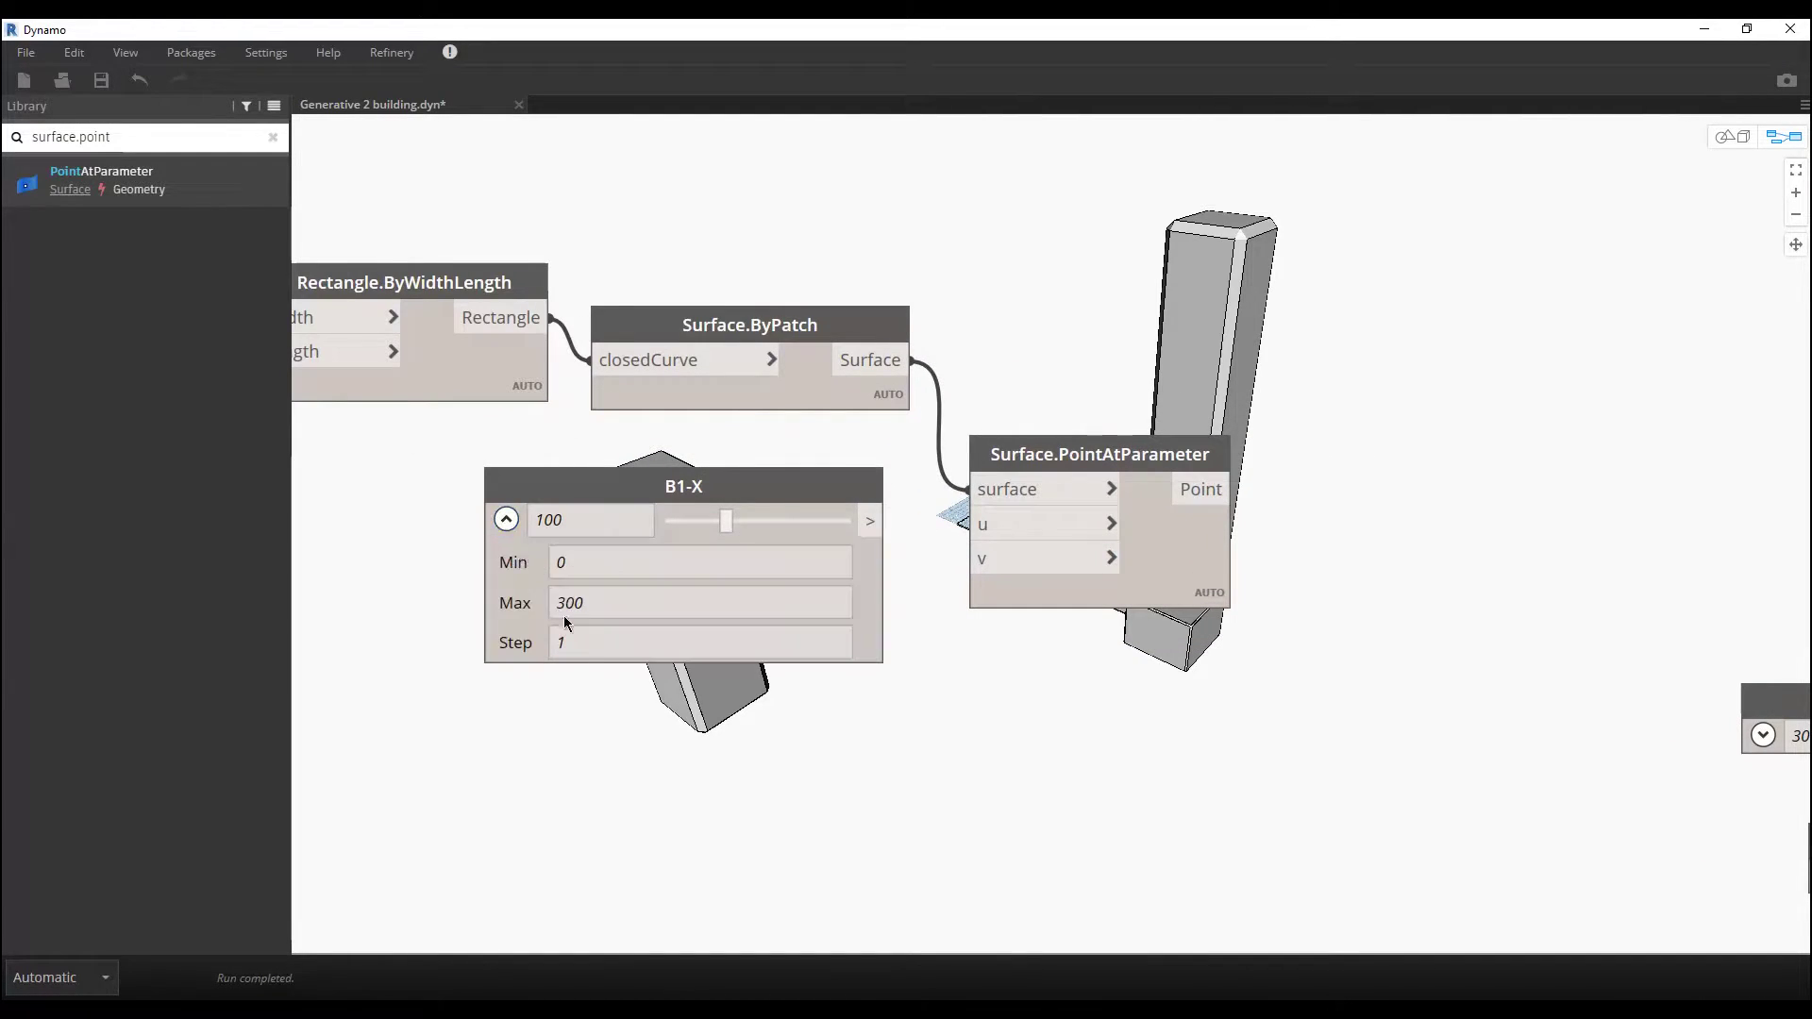
{"action": "left_click", "coordinate": [580, 641]}
{"action": "left_click", "coordinate": [613, 595]}
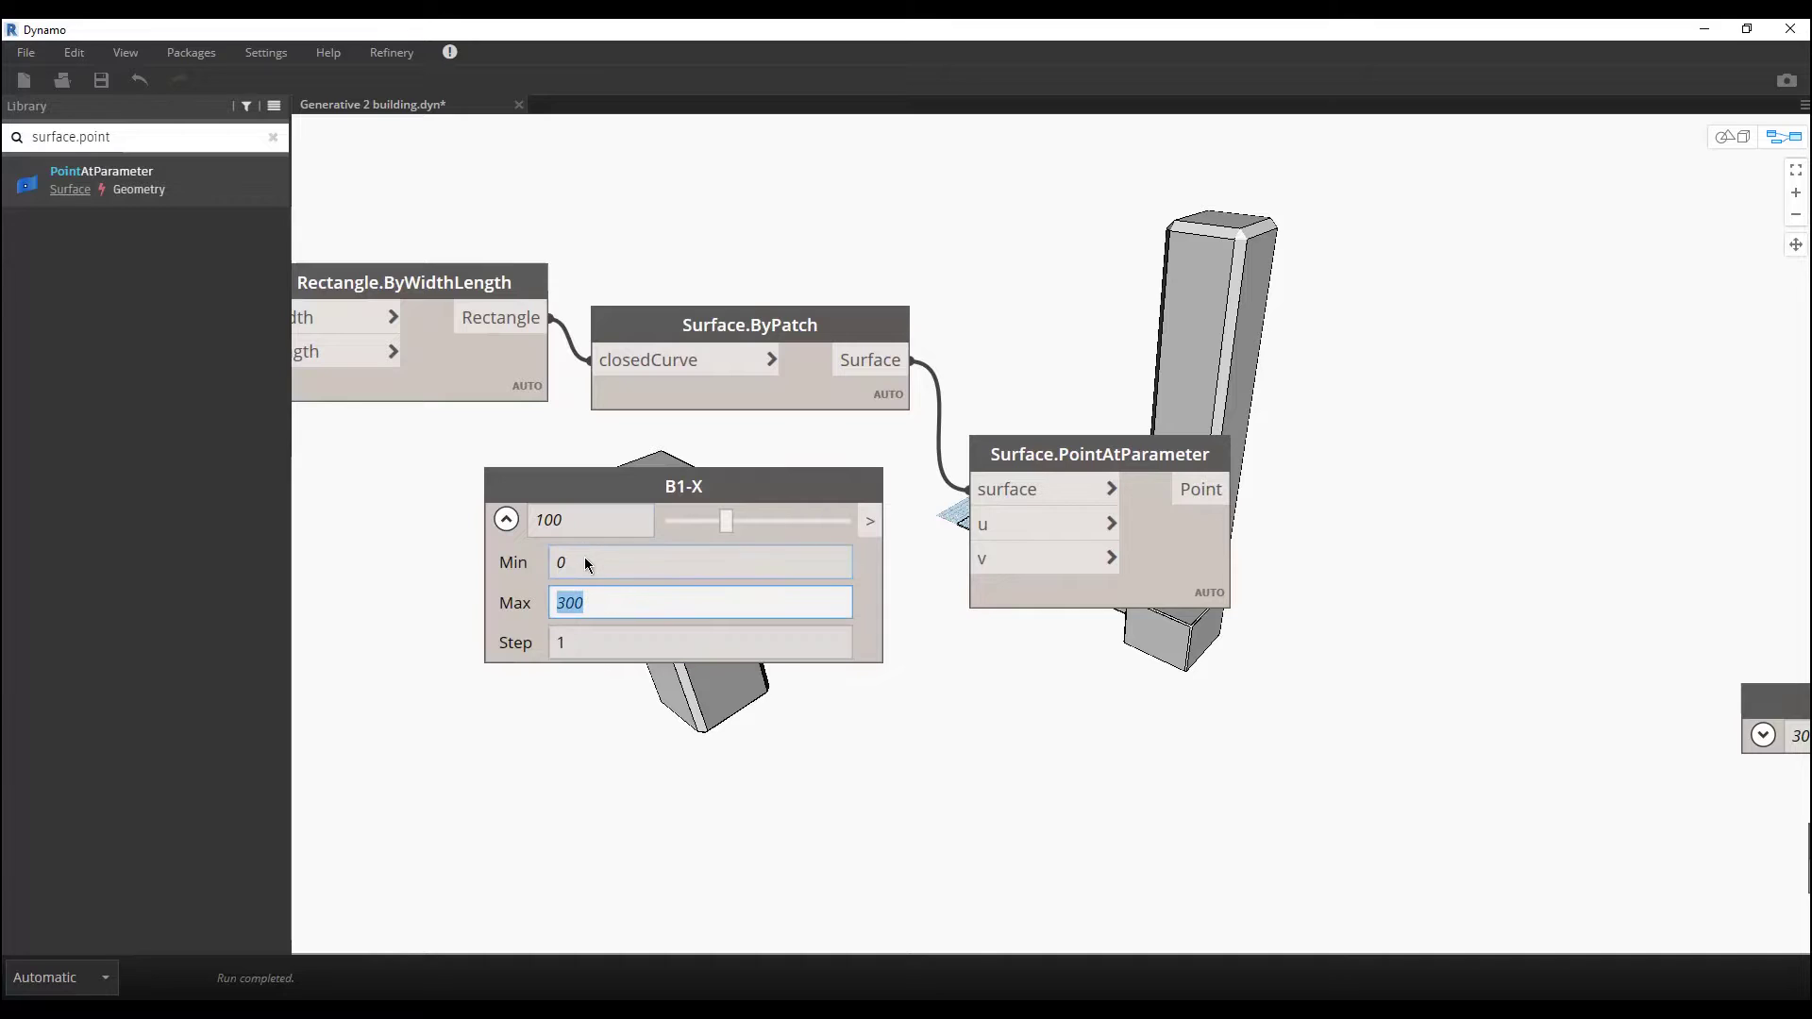
{"action": "type", "text": "1"}
{"action": "left_click", "coordinate": [607, 651]}
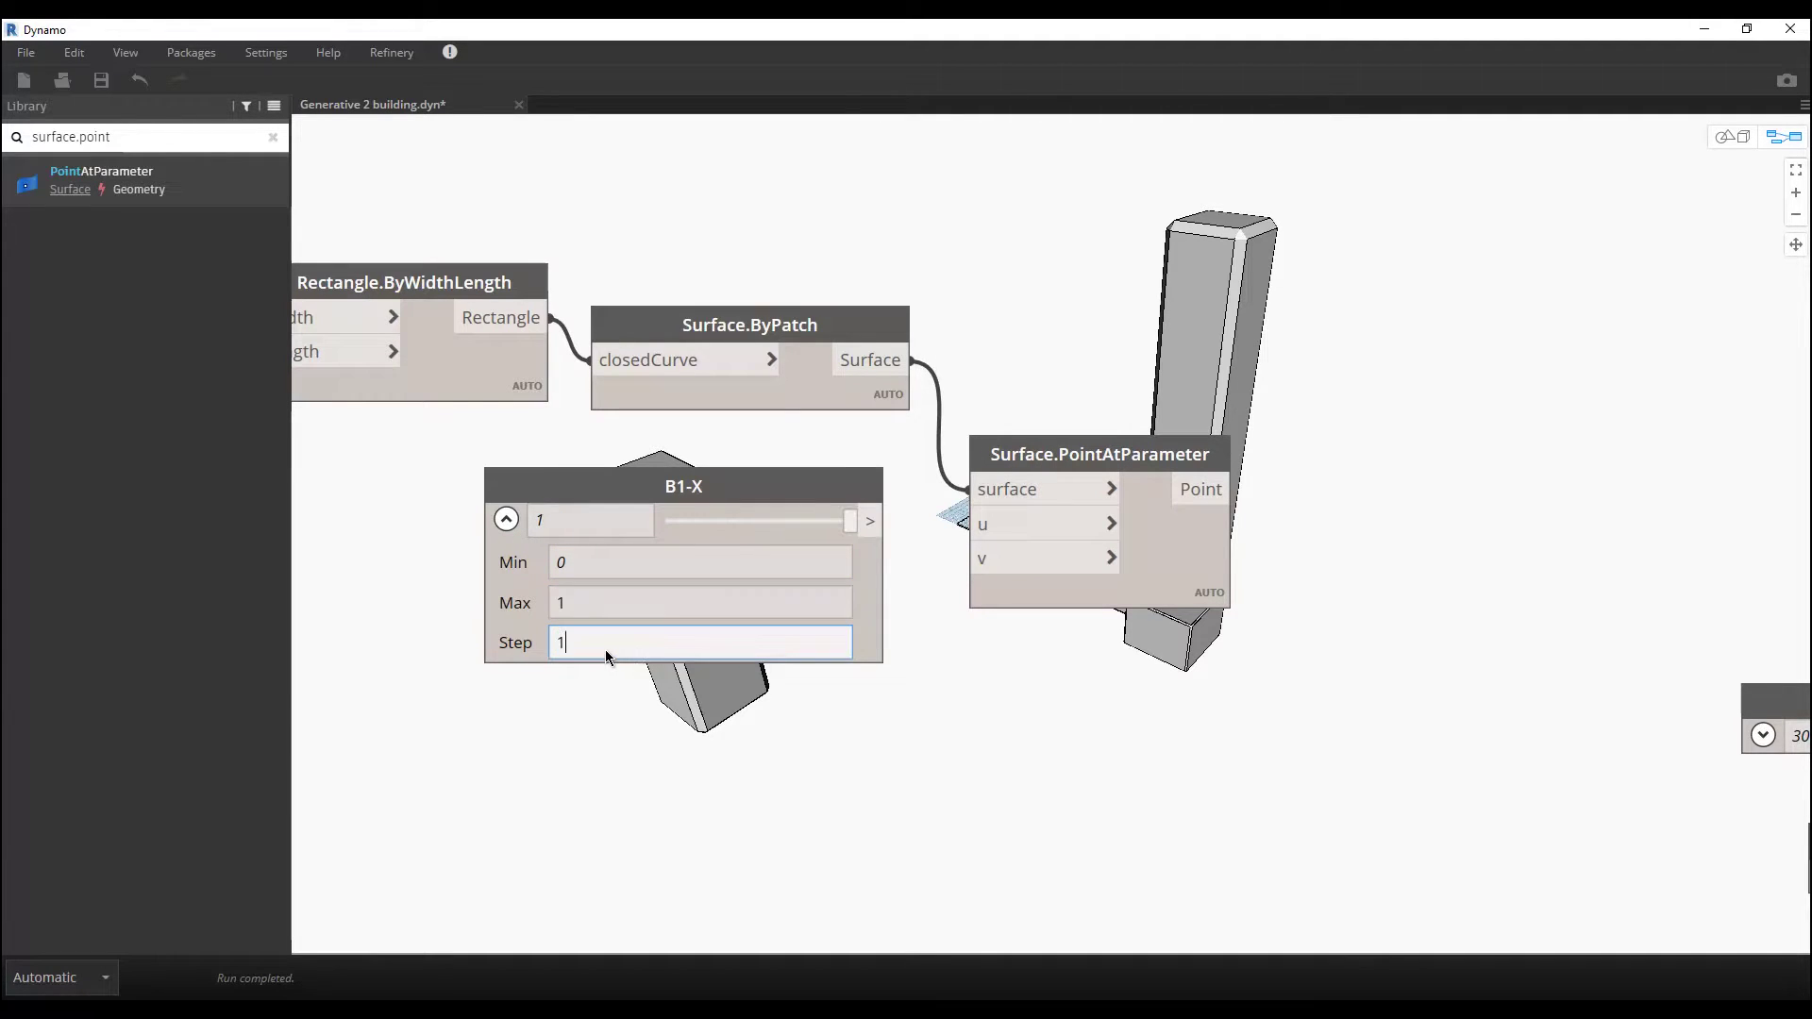
{"action": "type", "text": "0.01"}
{"action": "key", "text": "Return"}
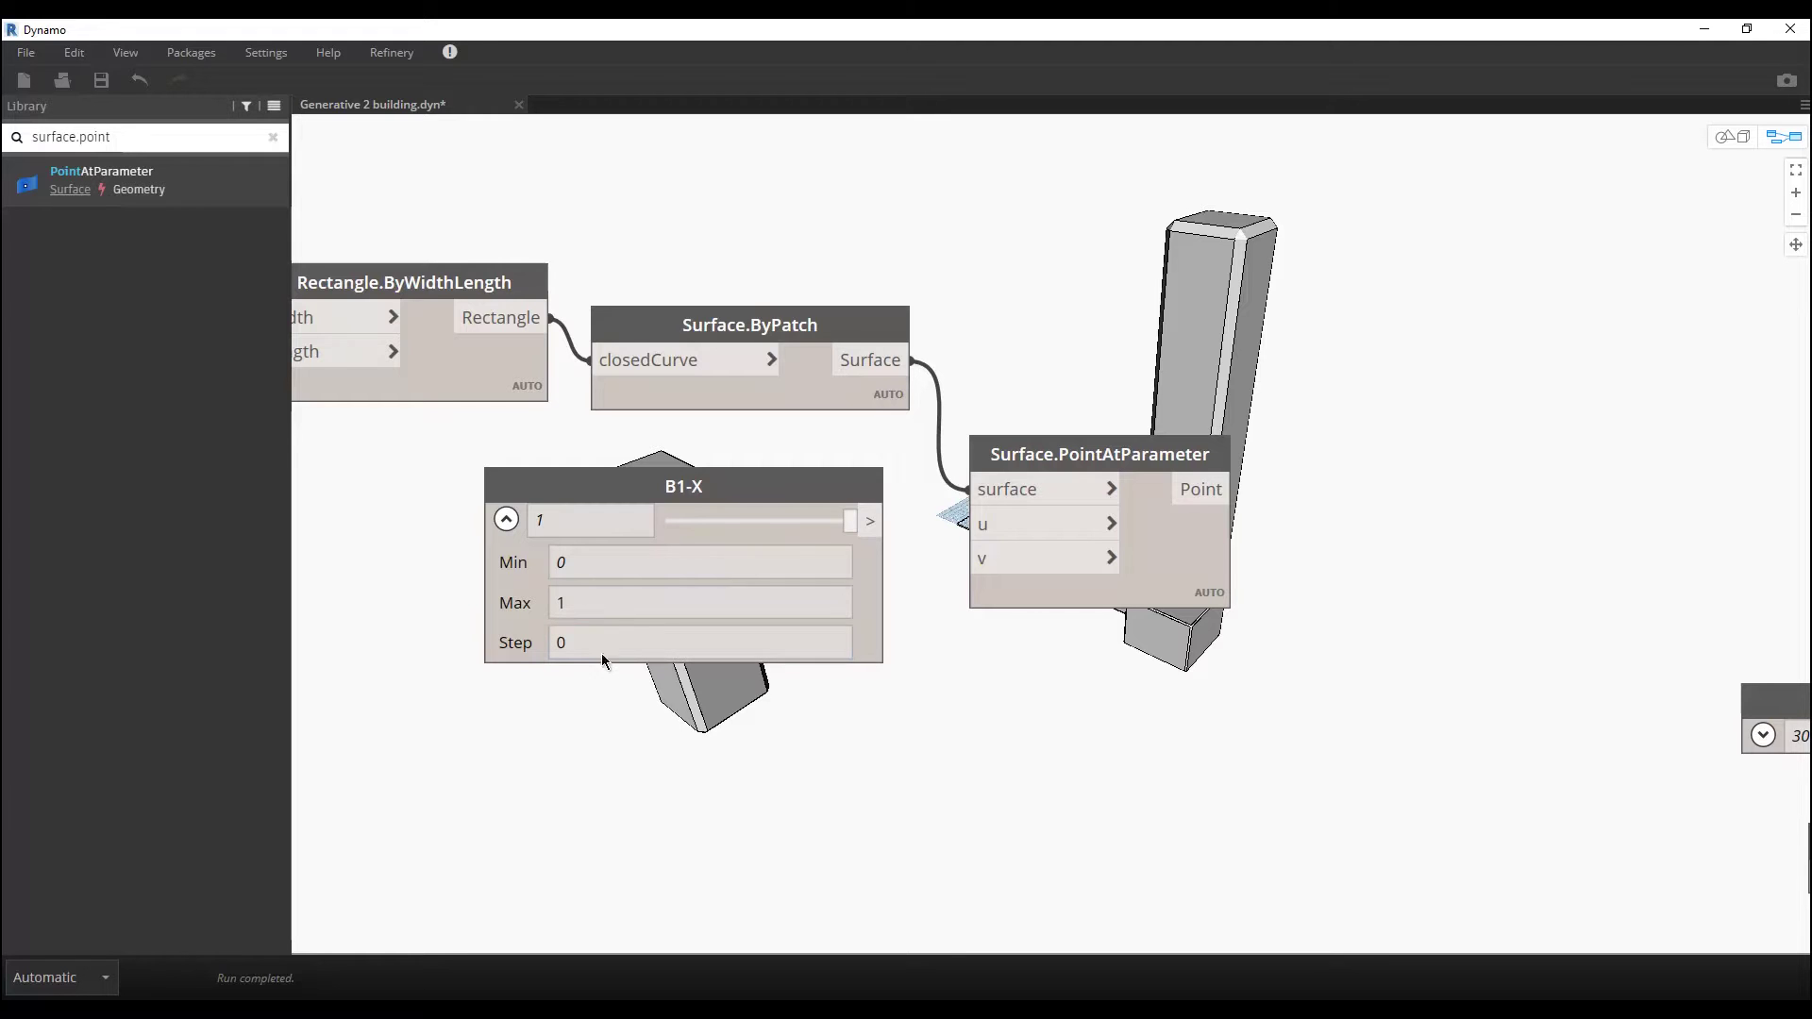
{"action": "left_click", "coordinate": [716, 489]}
{"action": "key", "text": "Delete"}
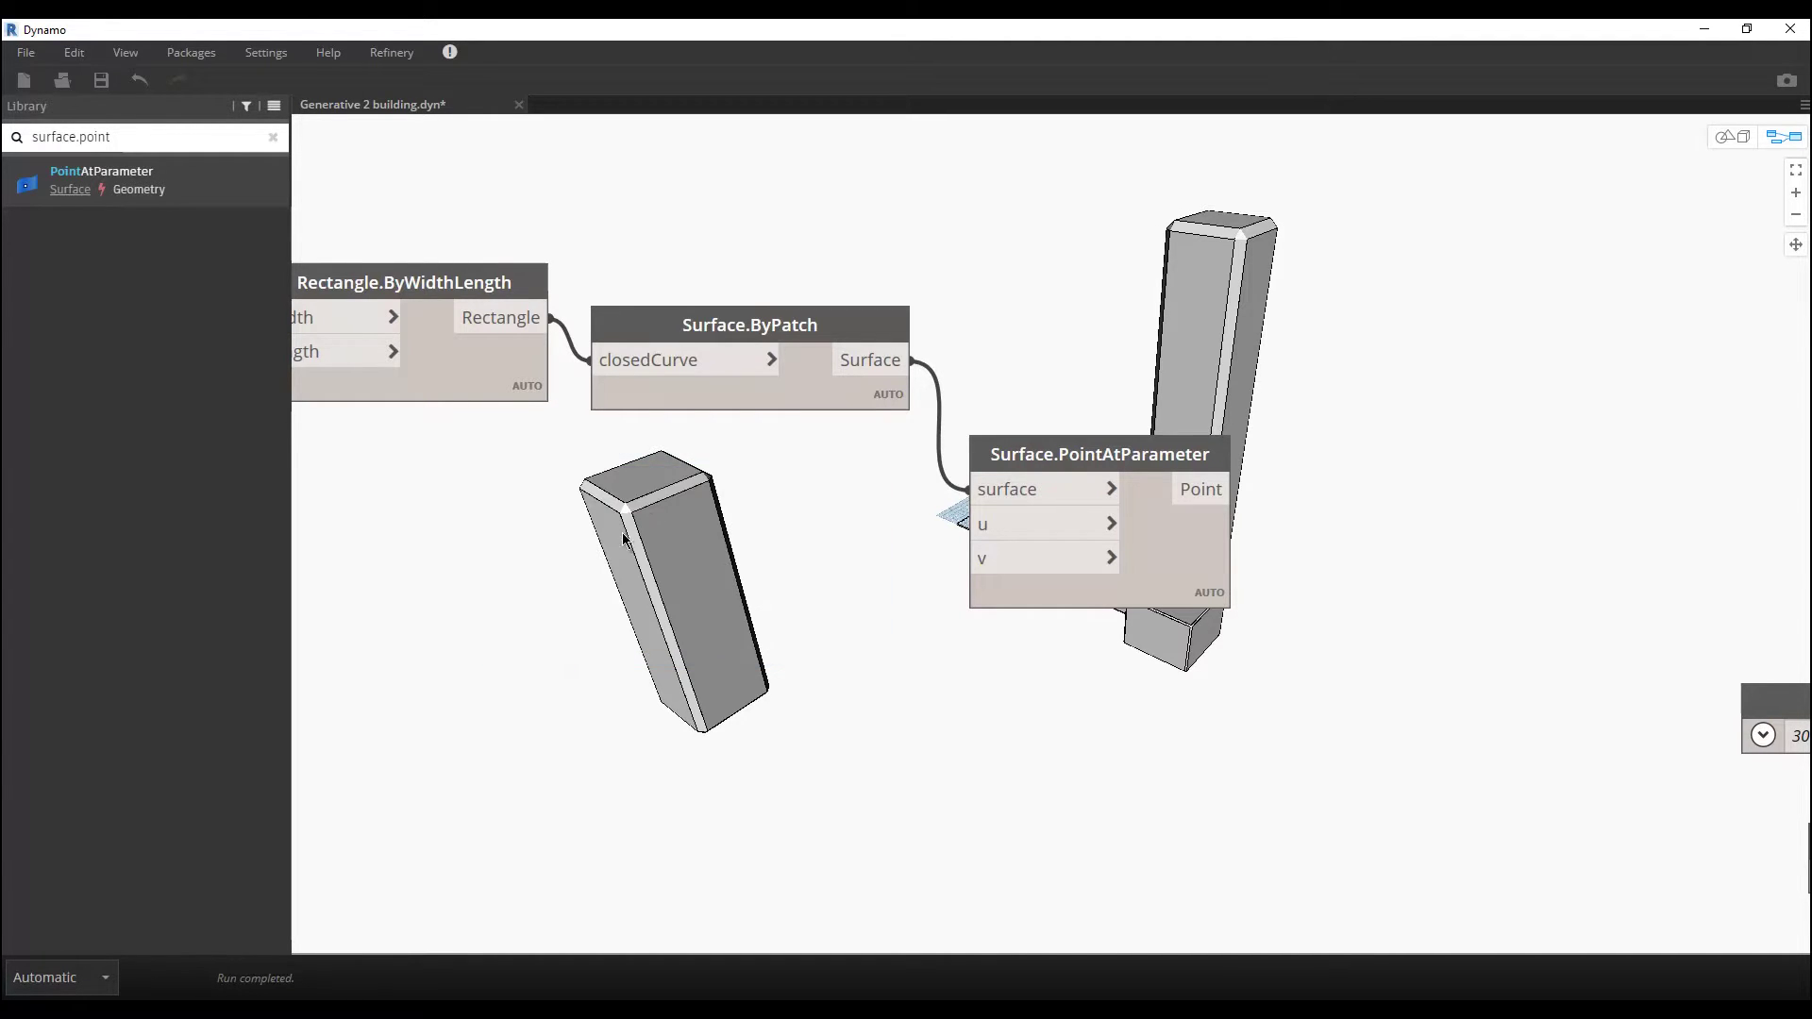
Step: Add a Number Slider node to the graph beside the Surface.PointAtParameter node
{"action": "right_click", "coordinate": [633, 559]}
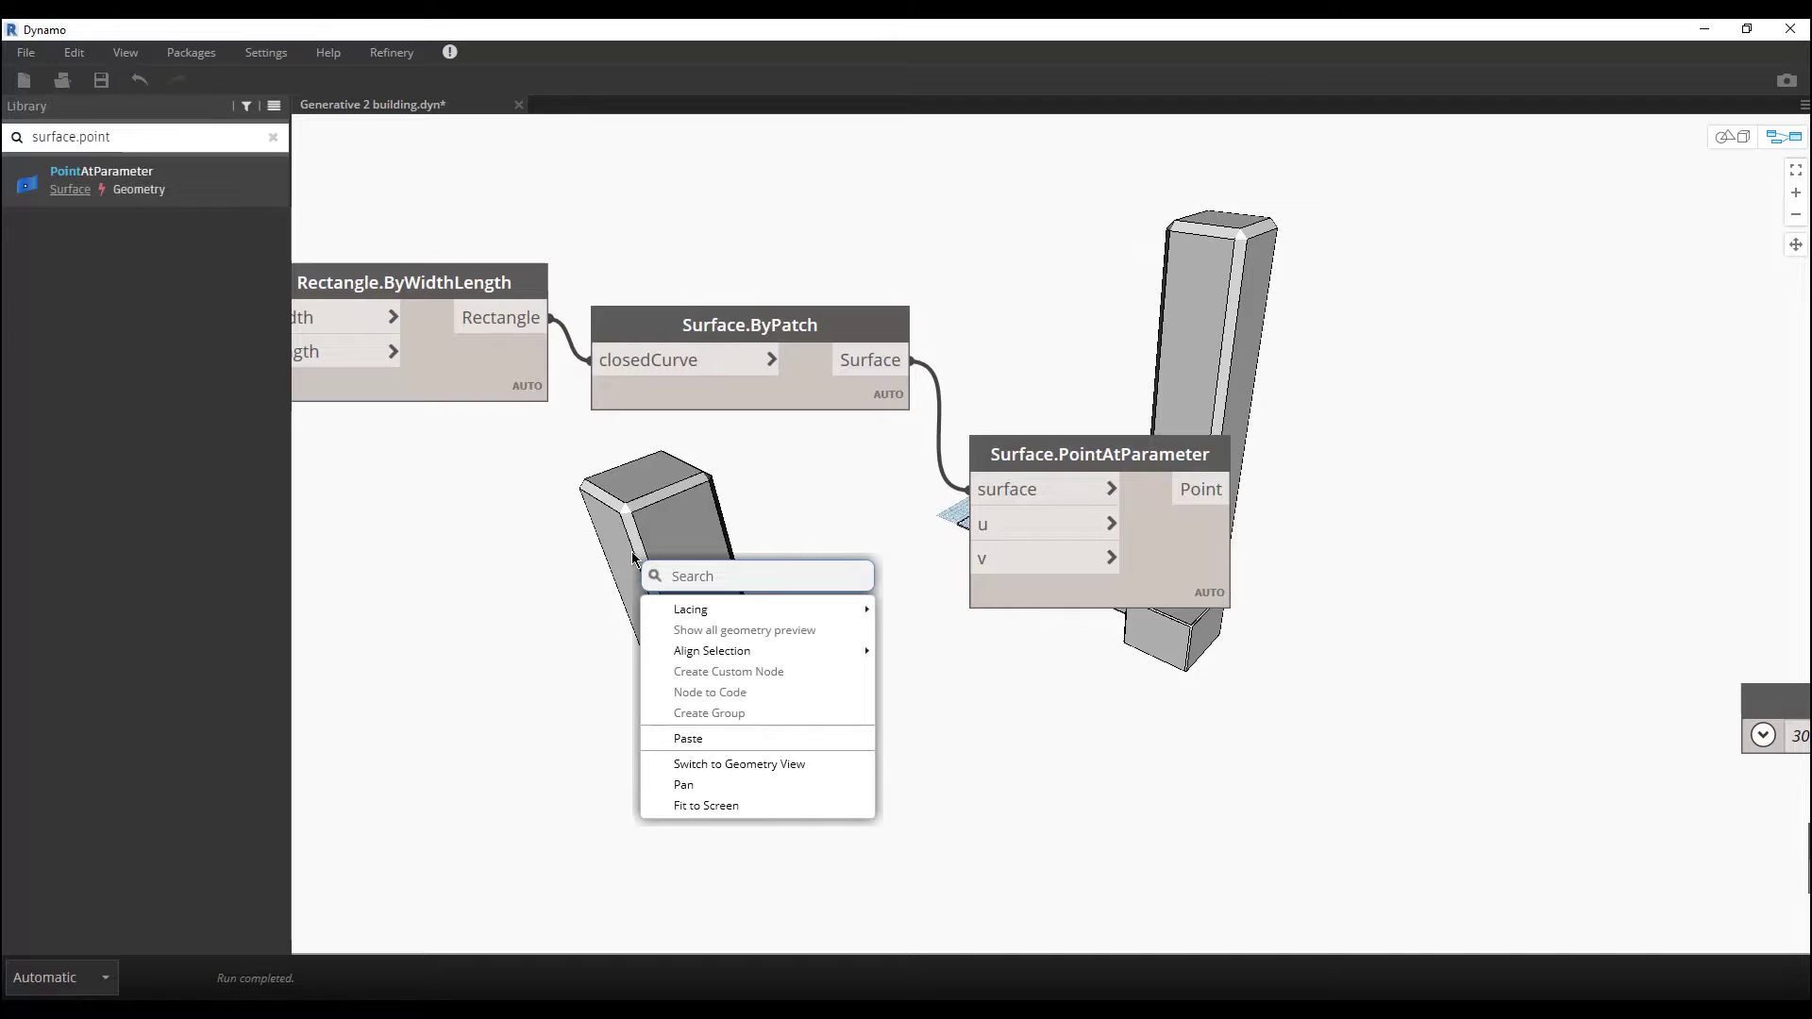
{"action": "type", "text": "slider"}
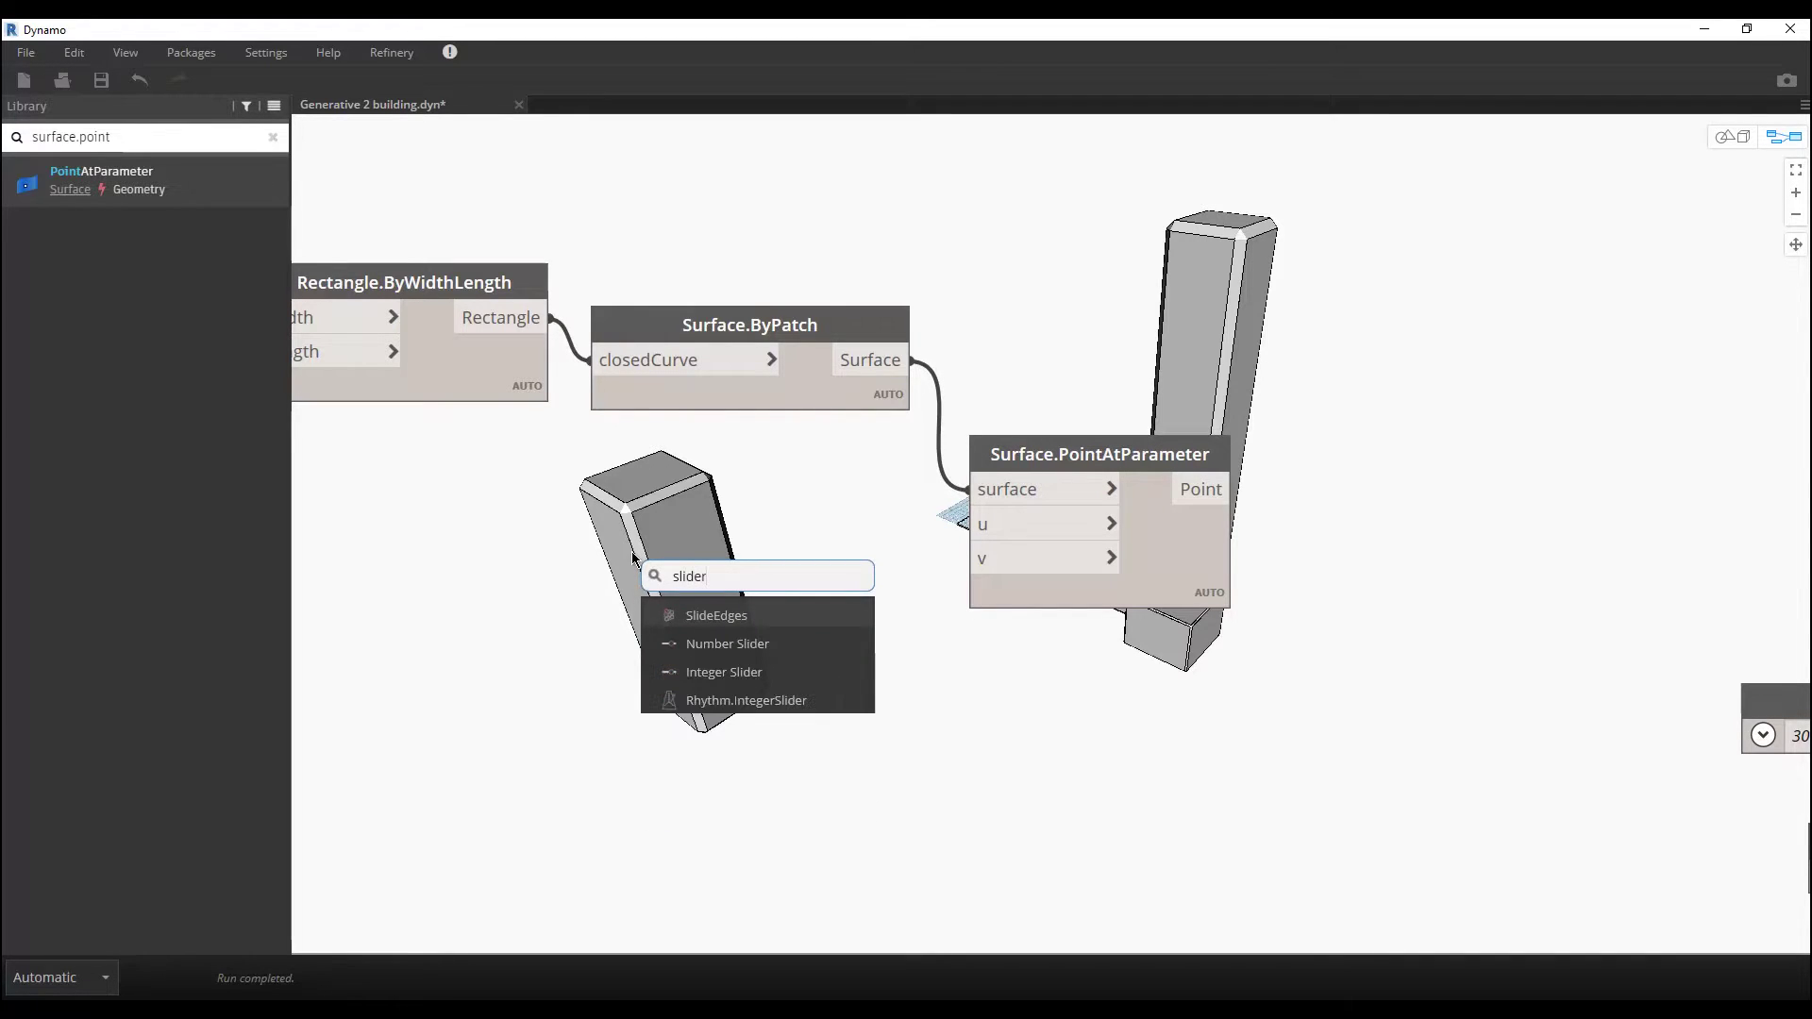
{"action": "left_click", "coordinate": [700, 643]}
{"action": "left_click_drag", "start_coordinate": [849, 666], "coordinate": [610, 537]}
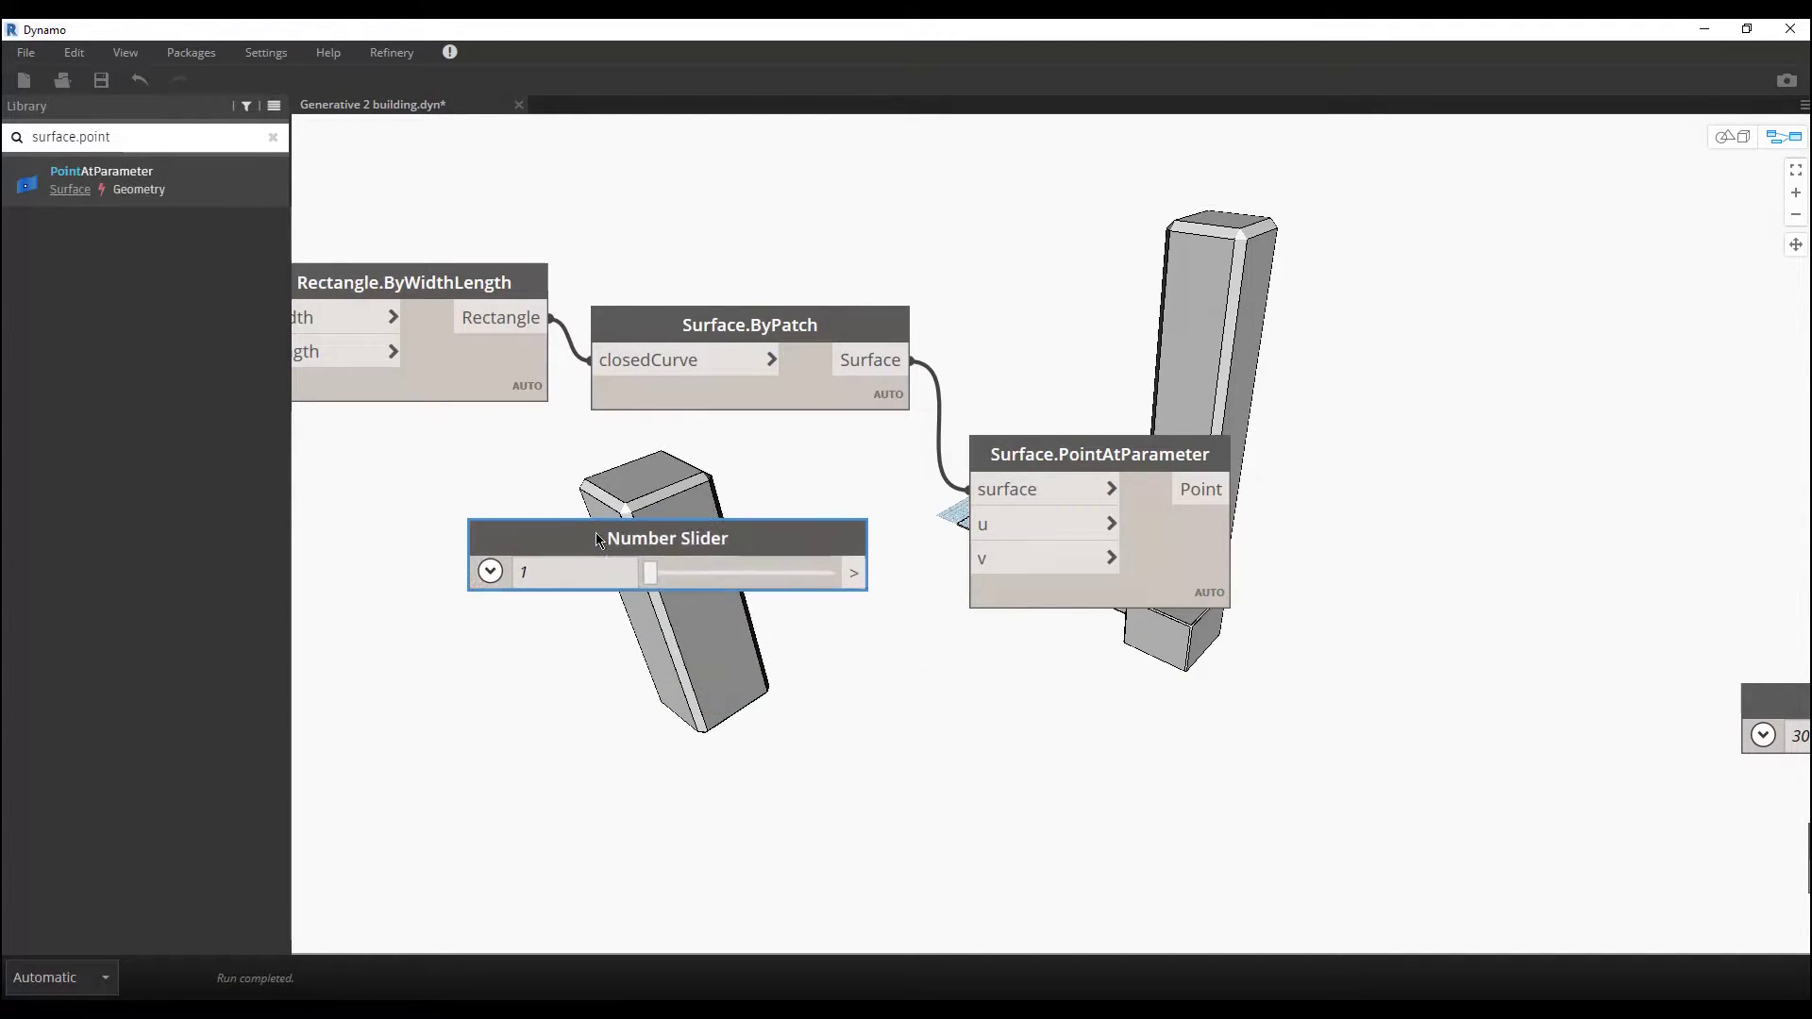
Step: Set the number slider's maximum to 1 and its step to 0.01
{"action": "left_click", "coordinate": [679, 574]}
{"action": "left_click", "coordinate": [490, 572]}
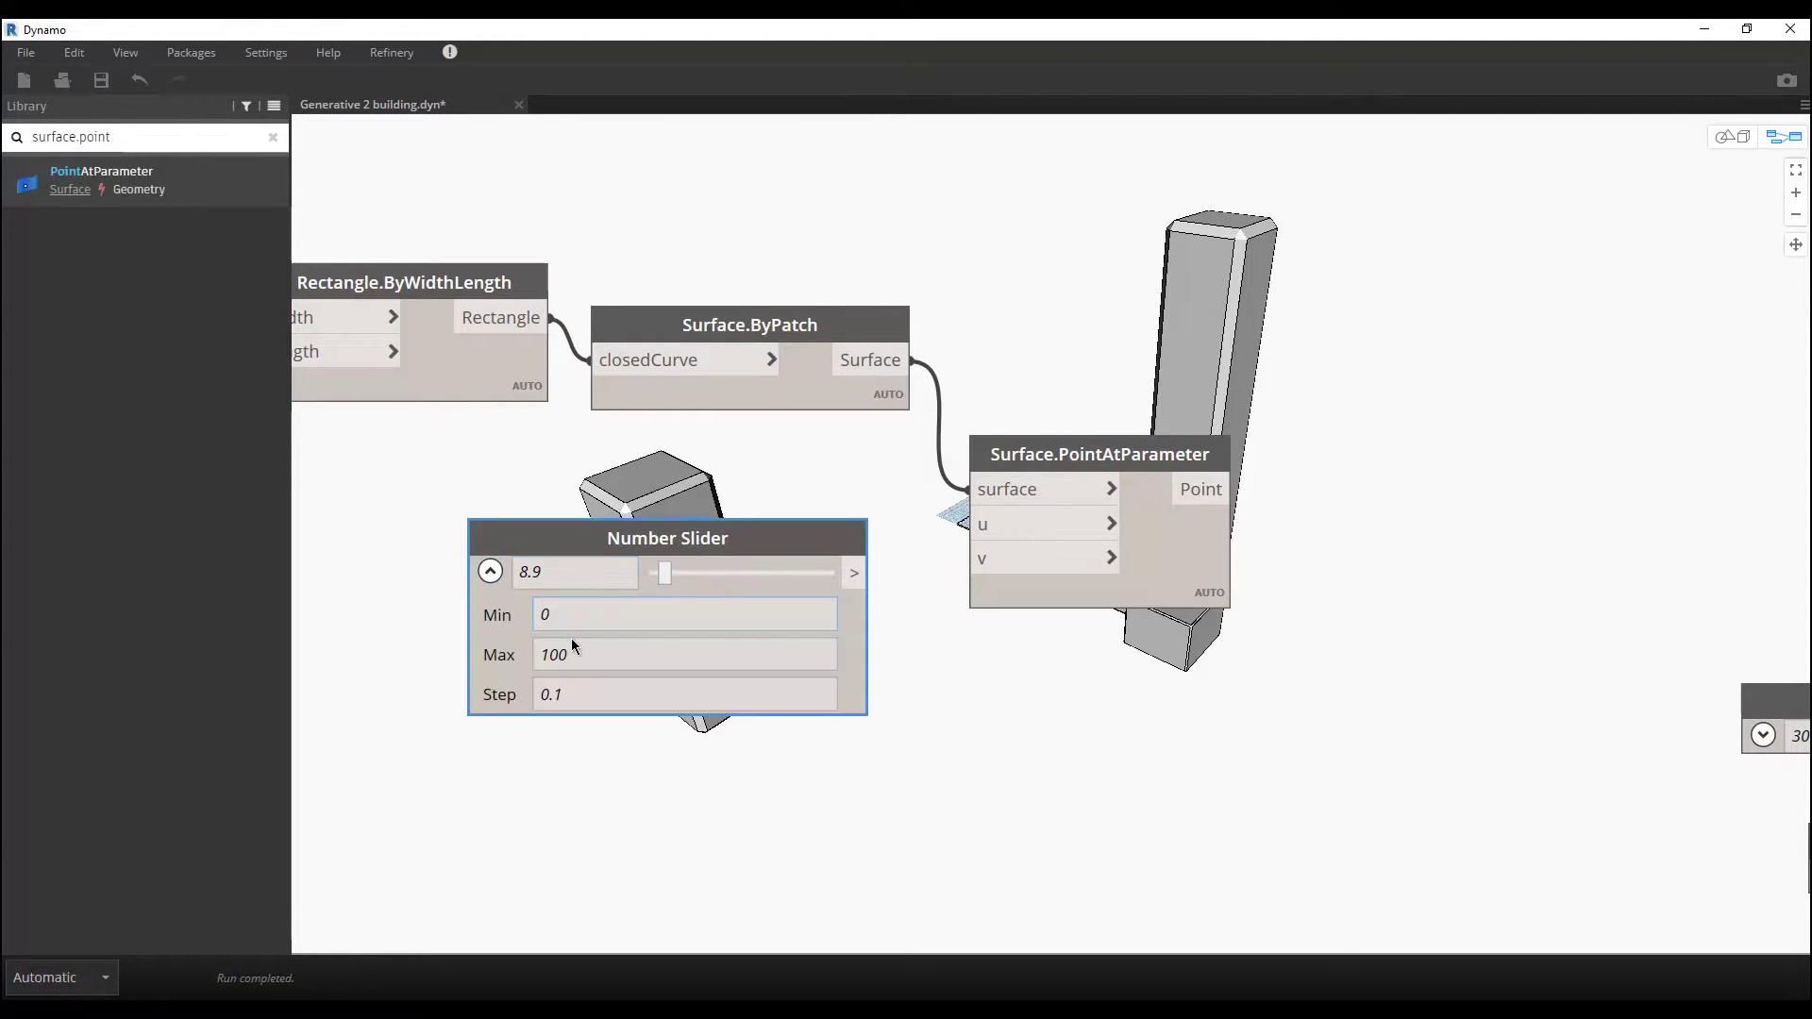
{"action": "double_click", "coordinate": [576, 651]}
{"action": "type", "text": "1"}
{"action": "double_click", "coordinate": [575, 700]}
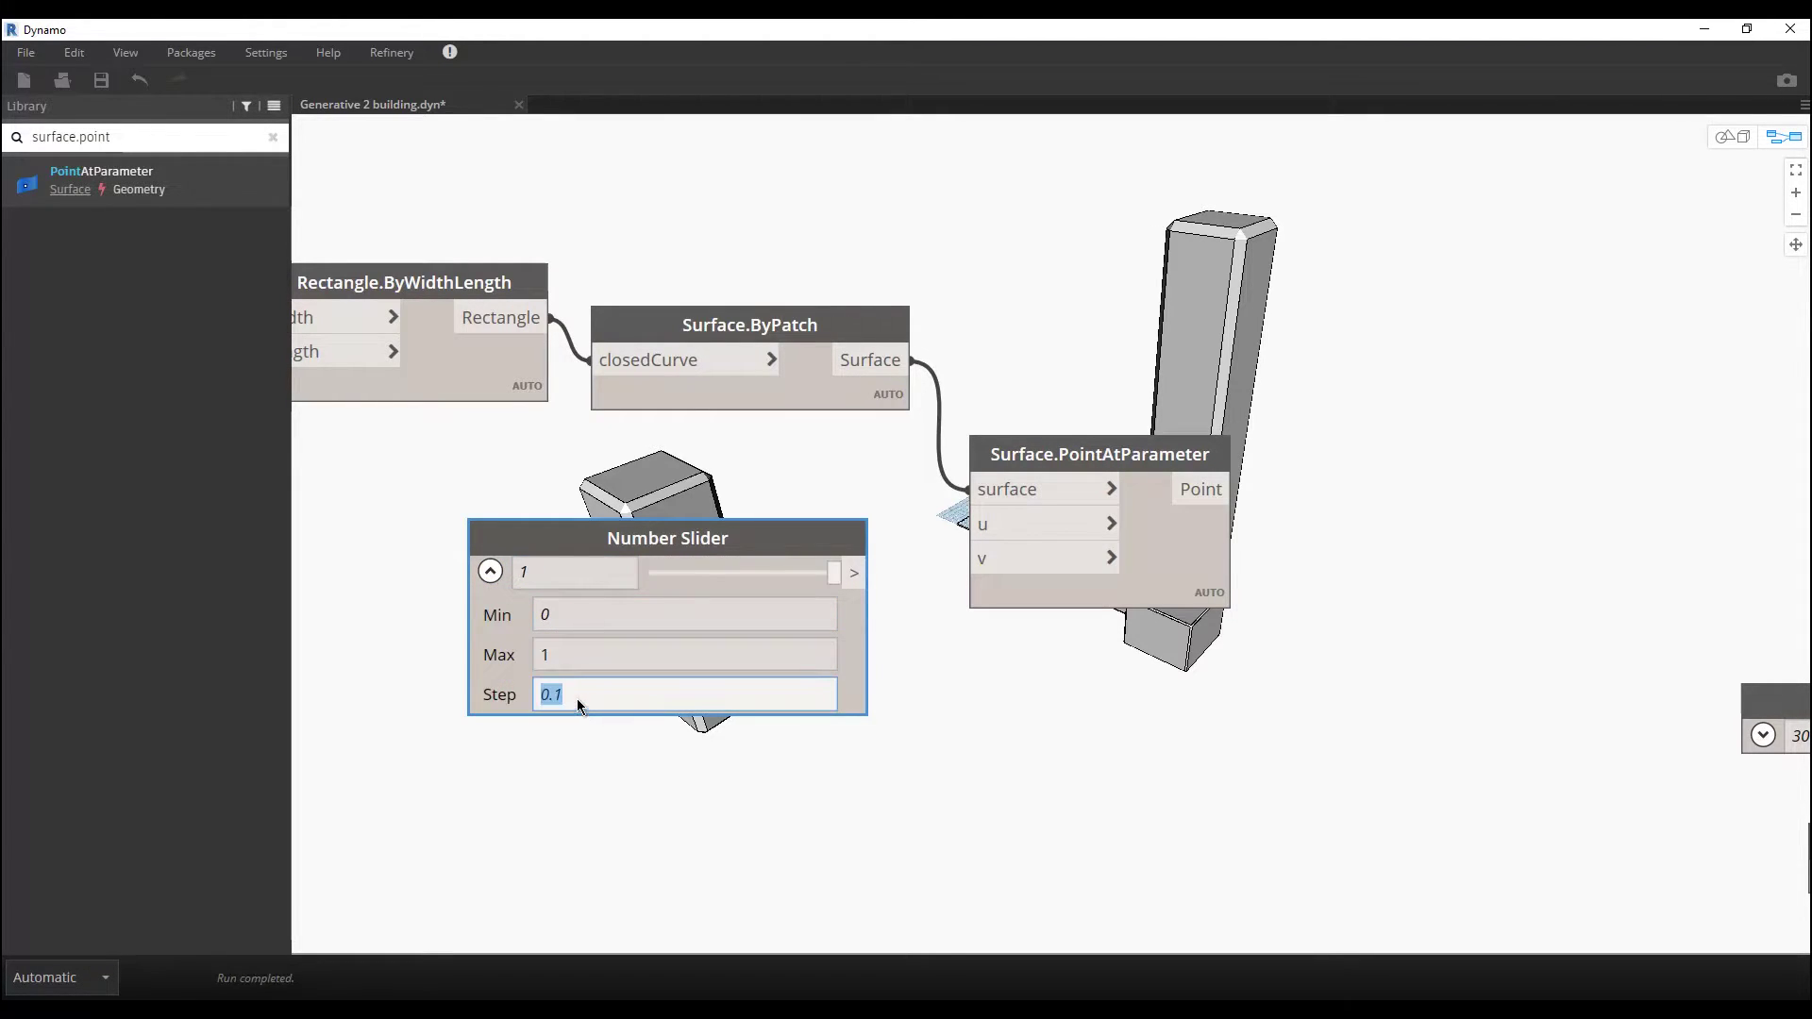
{"action": "type", "text": "0.01"}
{"action": "left_click", "coordinate": [859, 760]}
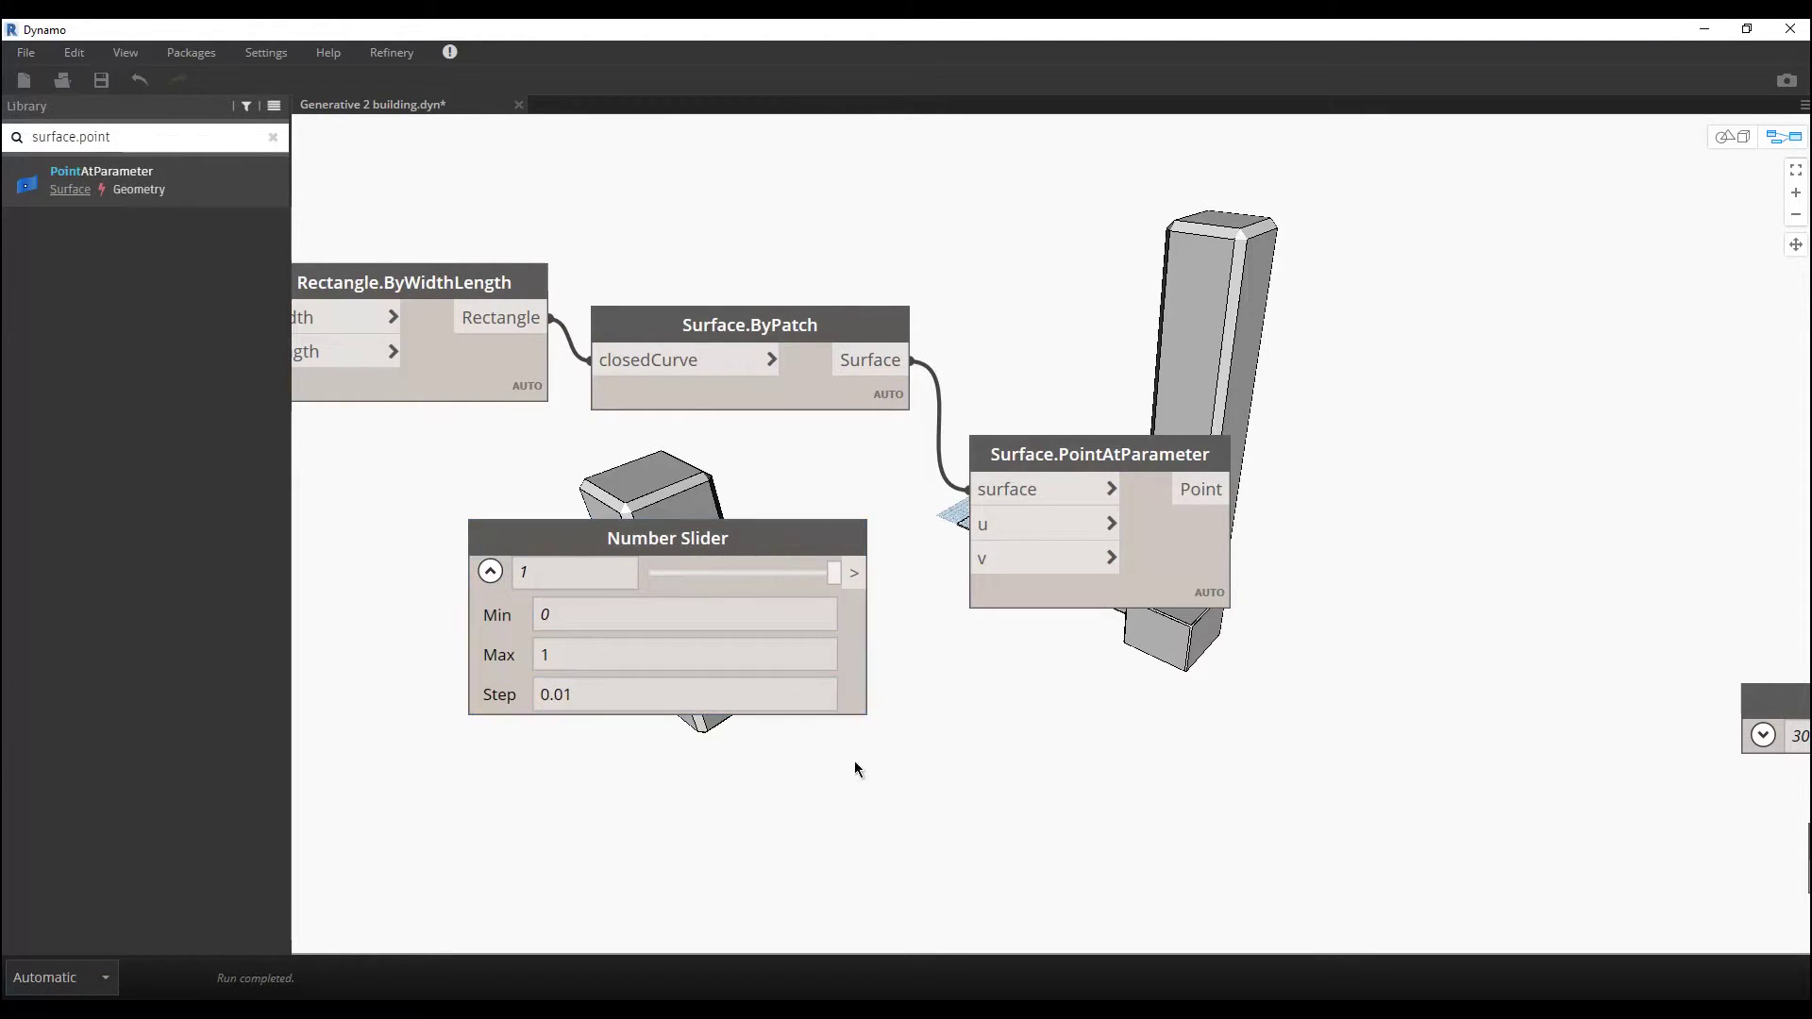
Step: Connect the number slider to the u input of Surface.PointAtParameter, collapse its settings and shift it up slightly
{"action": "left_click_drag", "start_coordinate": [869, 574], "coordinate": [974, 525]}
{"action": "left_click", "coordinate": [489, 572]}
{"action": "left_click_drag", "start_coordinate": [638, 546], "coordinate": [634, 500]}
Step: Duplicate the number slider beneath the original and connect the copy to the v input of Surface.PointAtParameter
{"action": "key", "text": "ctrl+c"}
{"action": "key", "text": "ctrl+v"}
{"action": "left_click_drag", "start_coordinate": [932, 547], "coordinate": [450, 593]}
{"action": "left_click_drag", "start_coordinate": [889, 630], "coordinate": [1000, 560]}
{"action": "left_click_drag", "start_coordinate": [1052, 456], "coordinate": [1071, 566]}
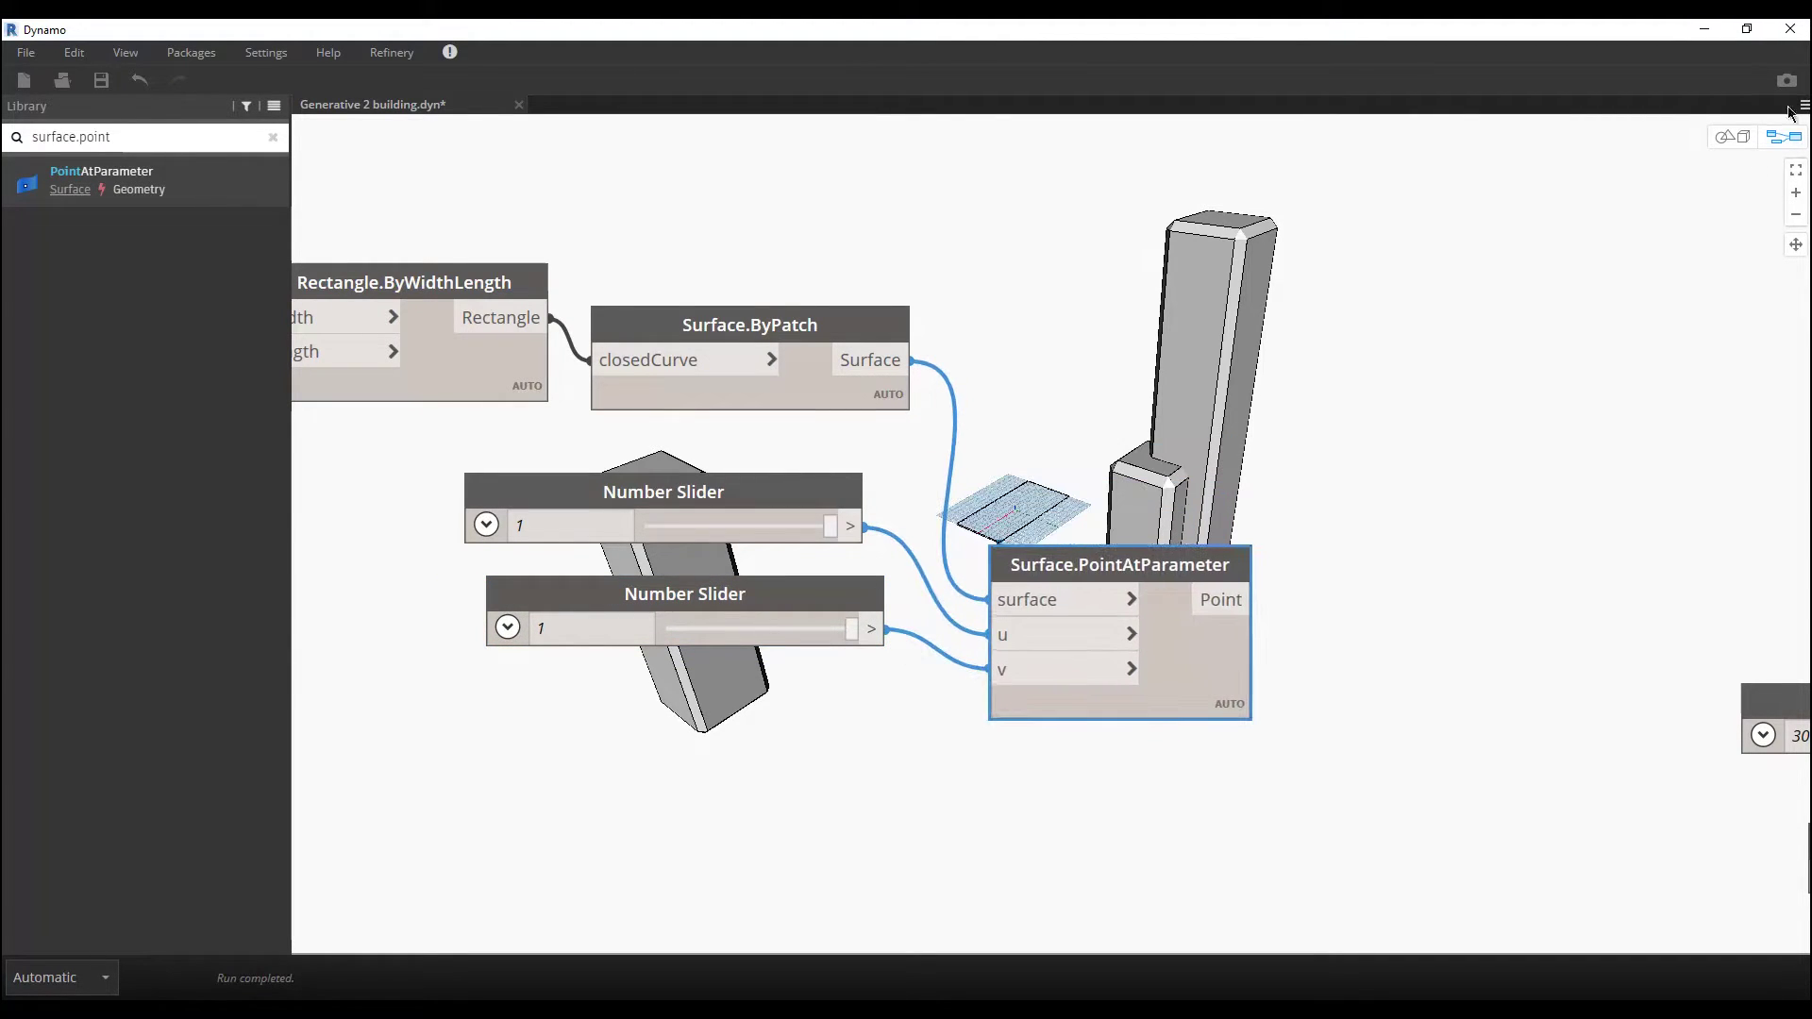
Step: Move the Surface.PointAtParameter node below its two sliders, clear of the rectangular surface in the 3D preview
{"action": "key", "text": "ctrl+b"}
{"action": "scroll", "coordinate": [999, 517], "scroll_direction": "up", "scroll_amount": 5}
{"action": "scroll", "coordinate": [997, 511], "scroll_direction": "up", "scroll_amount": 6}
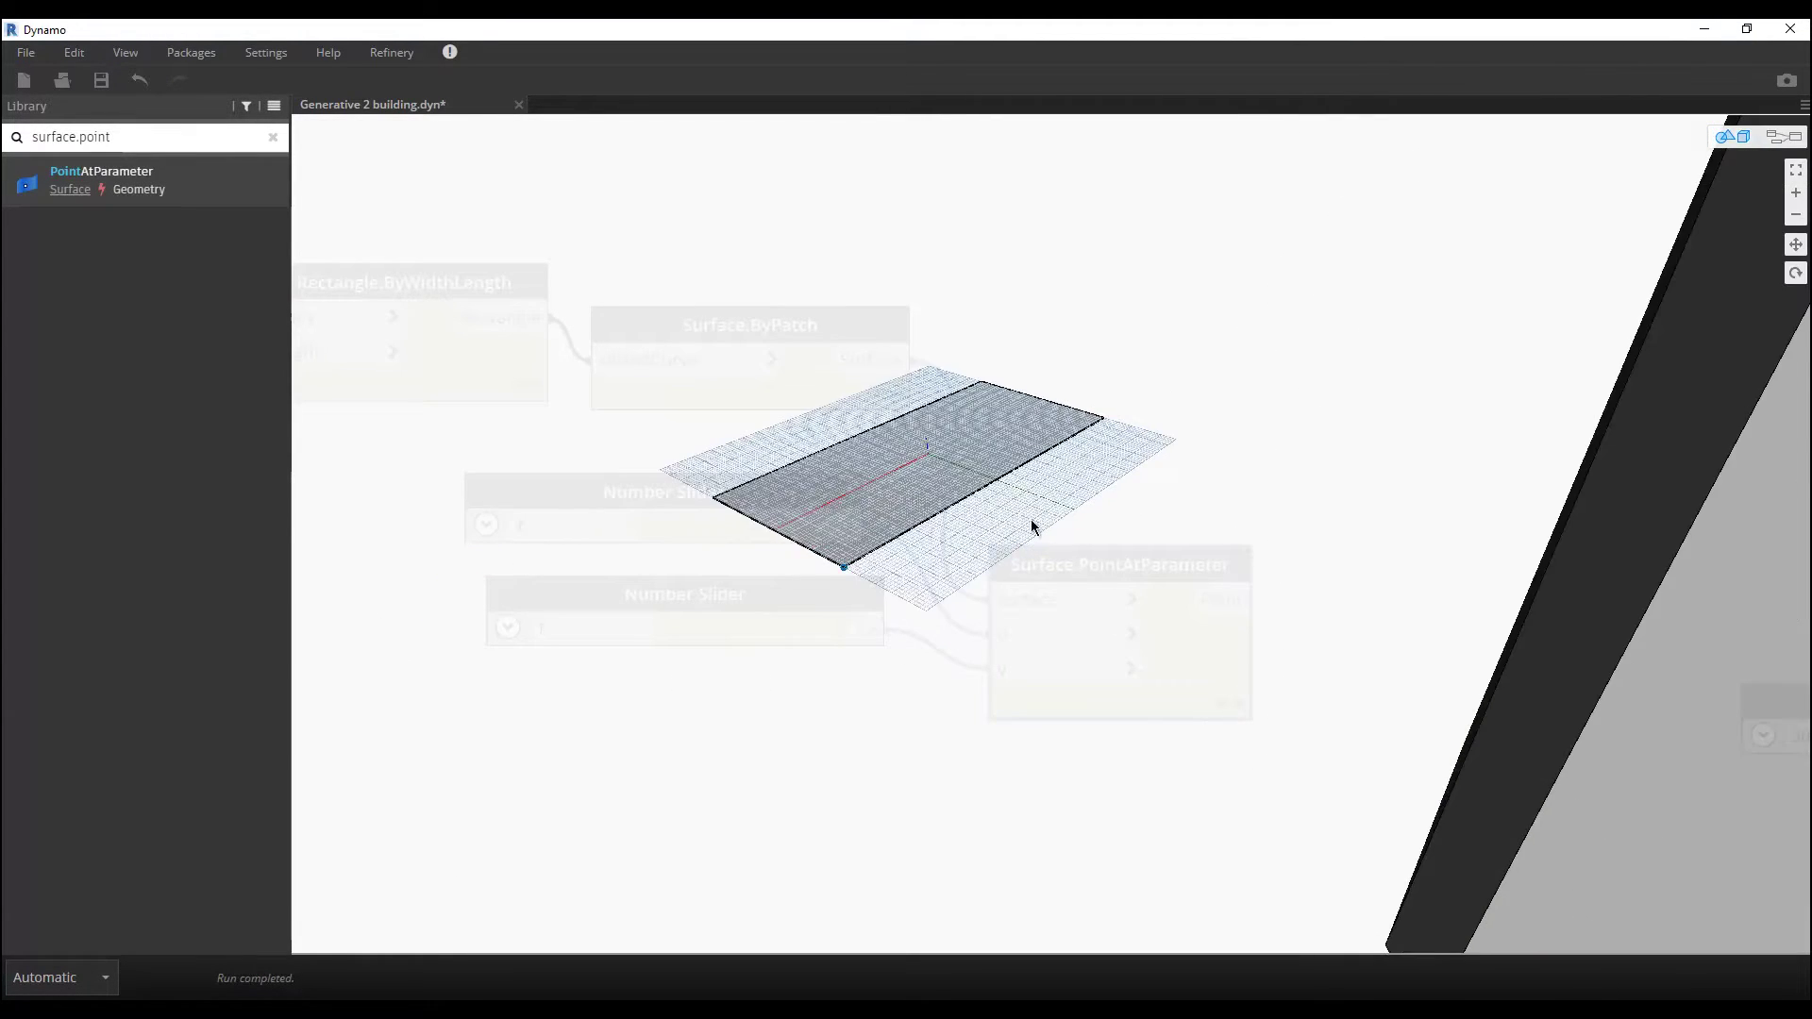
{"action": "right_click_drag", "start_coordinate": [1066, 489], "coordinate": [1089, 595]}
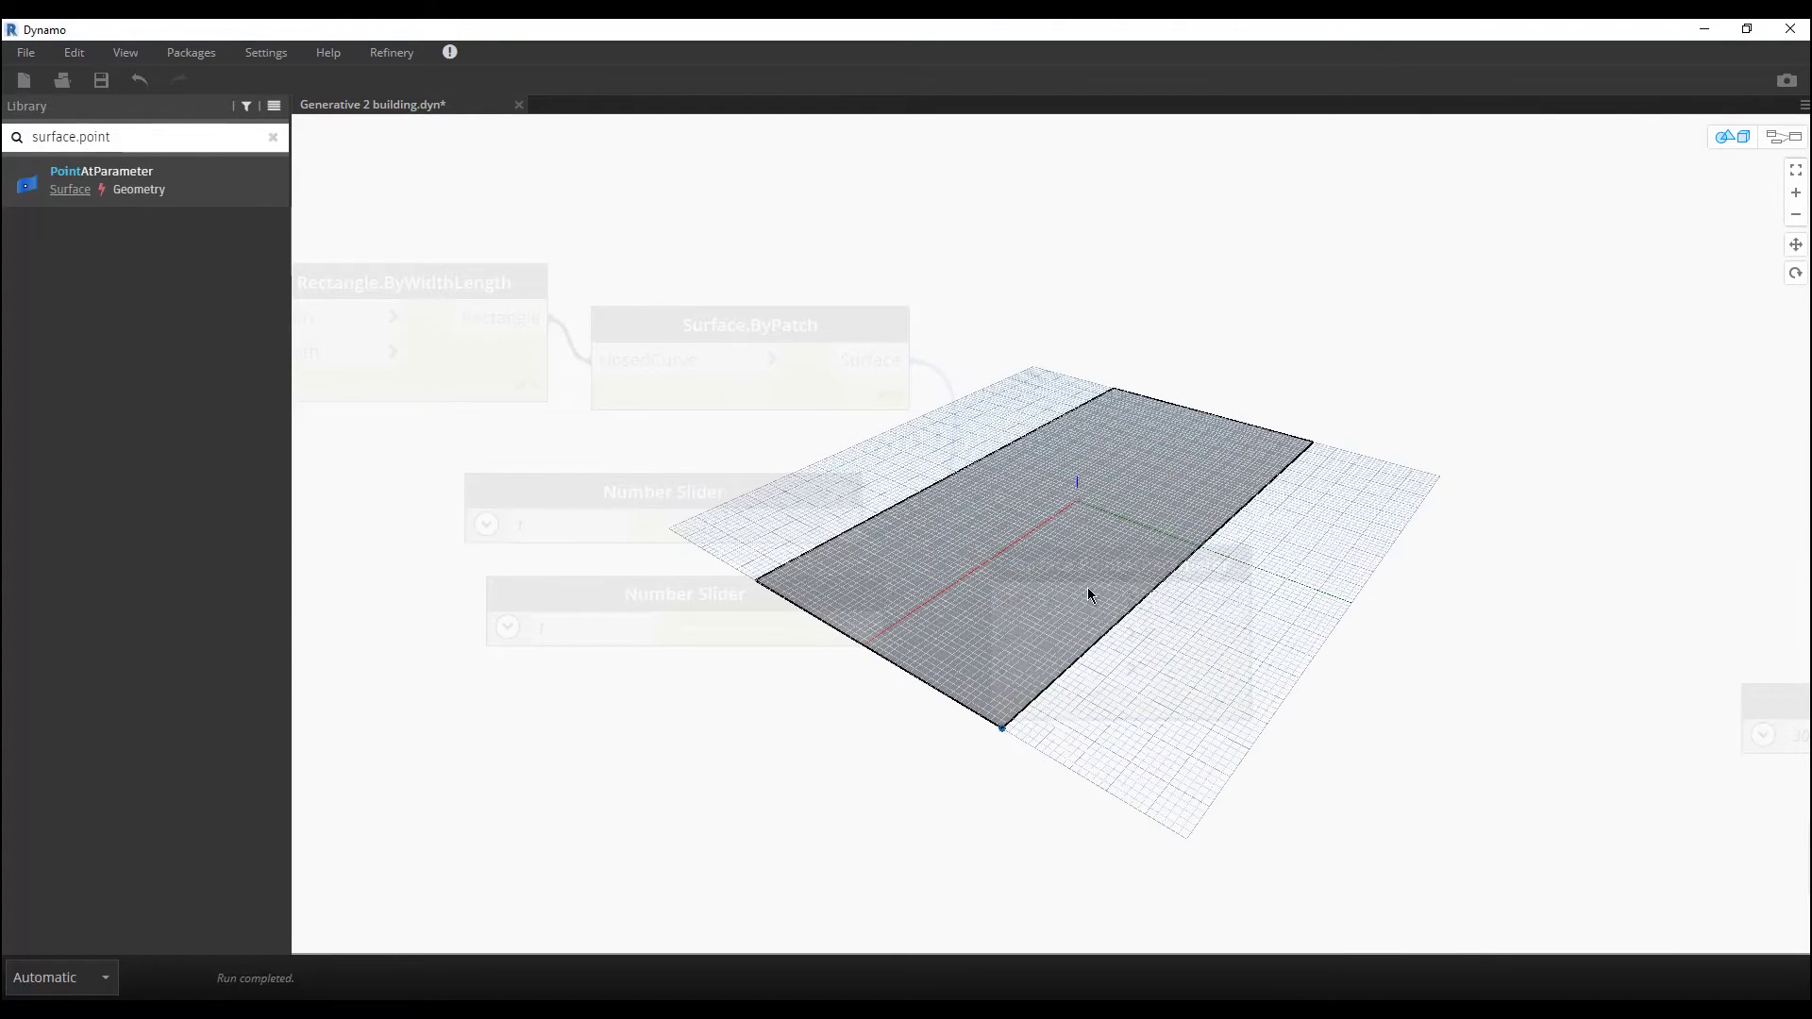
{"action": "left_click", "coordinate": [1782, 137]}
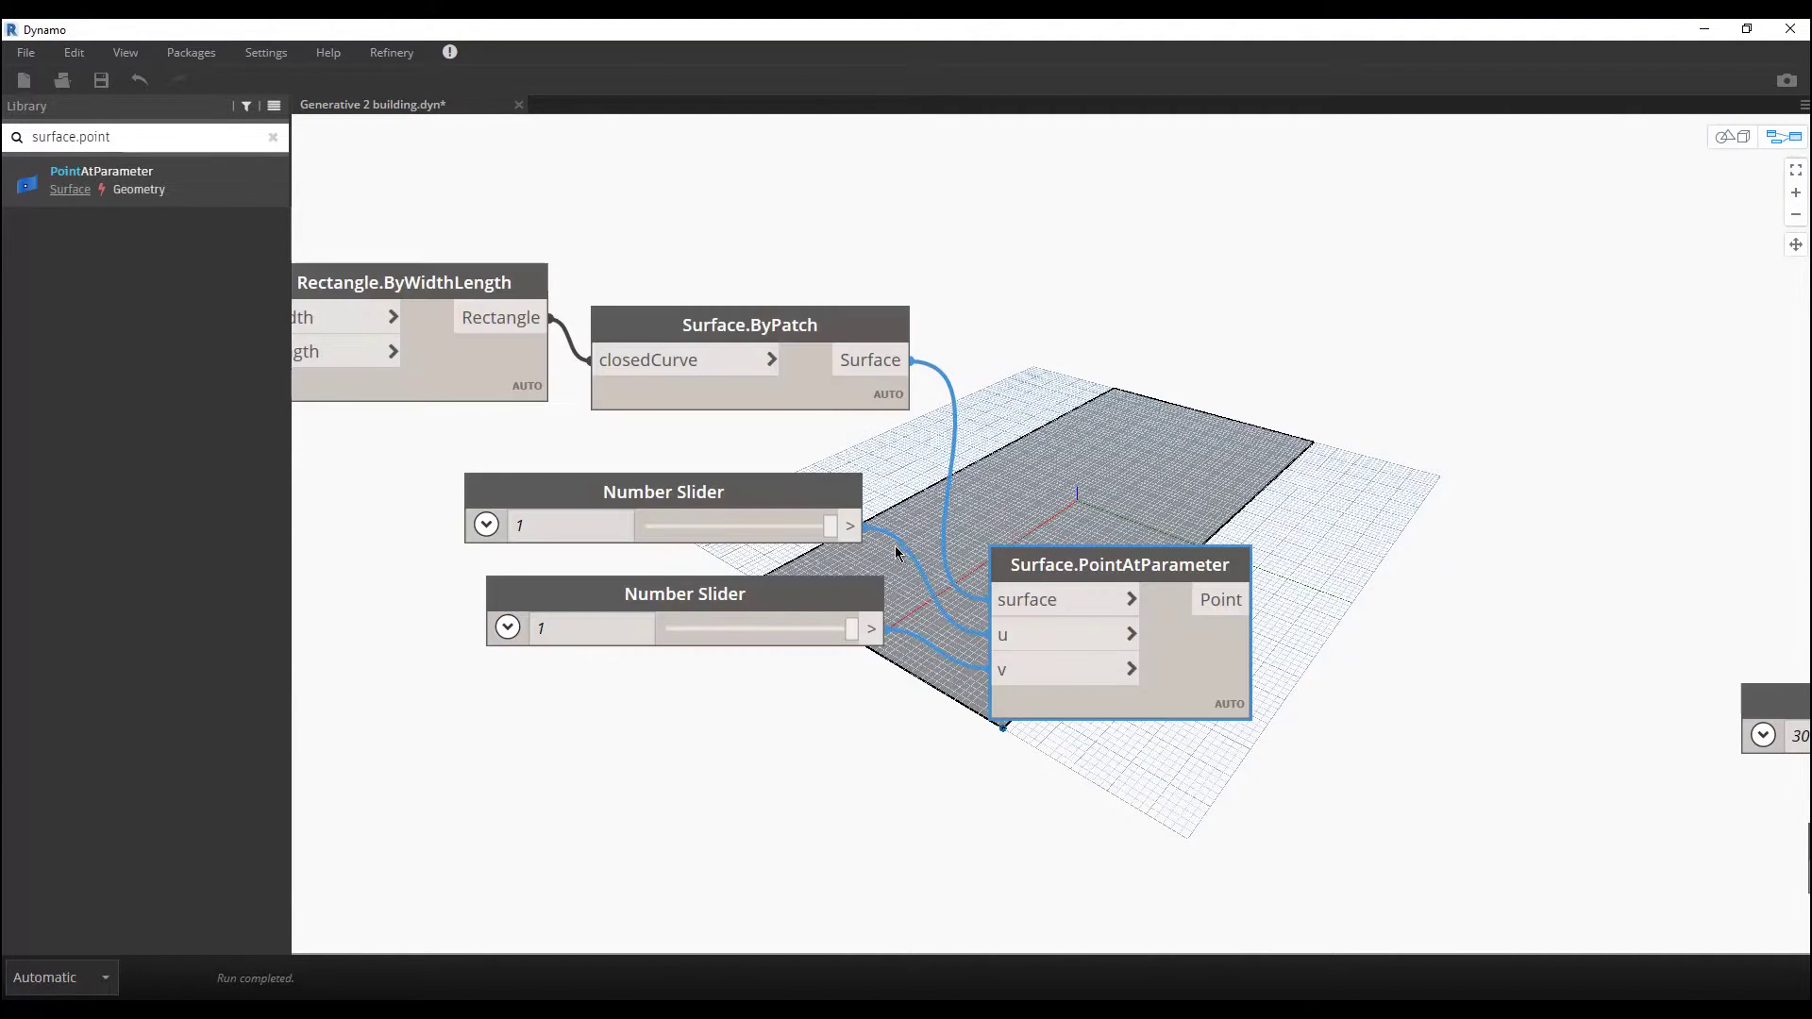
{"action": "left_click_drag", "start_coordinate": [1066, 567], "coordinate": [1046, 691]}
{"action": "middle_click_drag", "start_coordinate": [604, 539], "coordinate": [991, 472]}
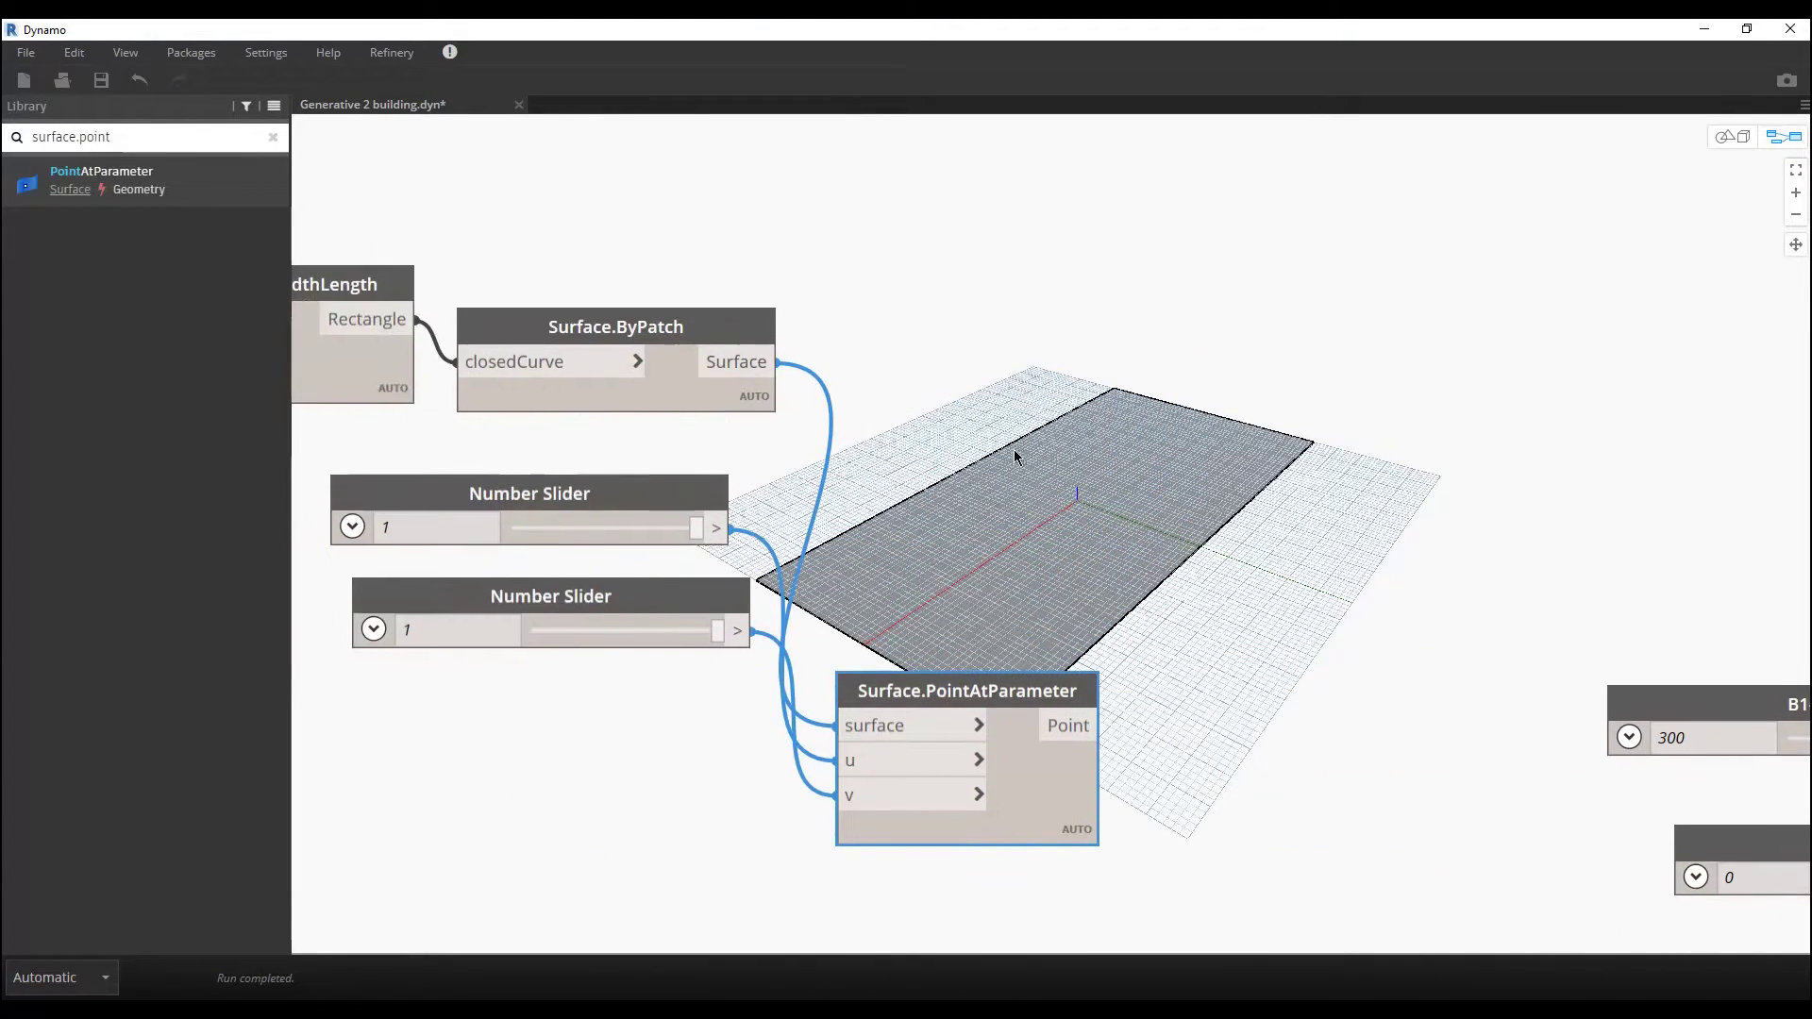
{"action": "left_click", "coordinate": [1725, 137]}
{"action": "right_click_drag", "start_coordinate": [1031, 421], "coordinate": [1614, 381]}
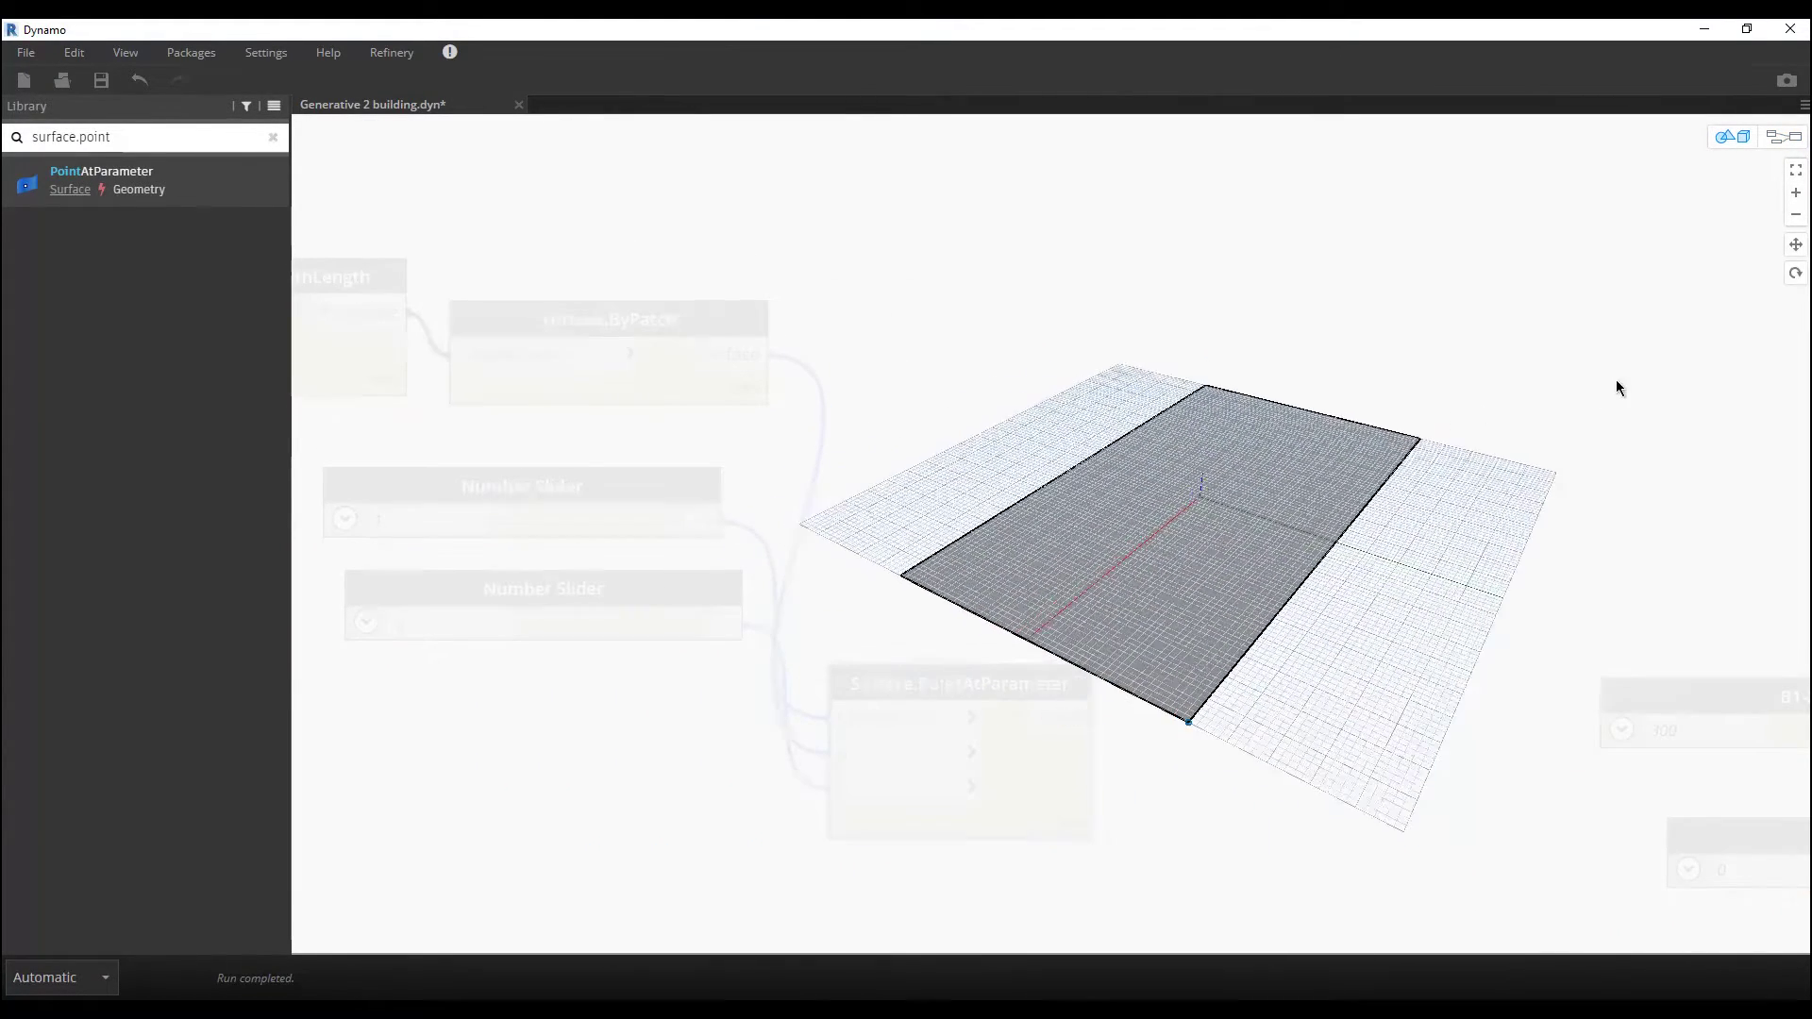
{"action": "left_click", "coordinate": [1783, 137]}
Step: Reposition the point on the surface by setting the u slider to 0.54 and the v slider to 0.71
{"action": "mouse_move", "coordinate": [699, 519]}
{"action": "left_mouse_down"}
{"action": "mouse_move", "coordinate": [646, 525]}
{"action": "mouse_move", "coordinate": [708, 525]}
{"action": "left_mouse_up"}
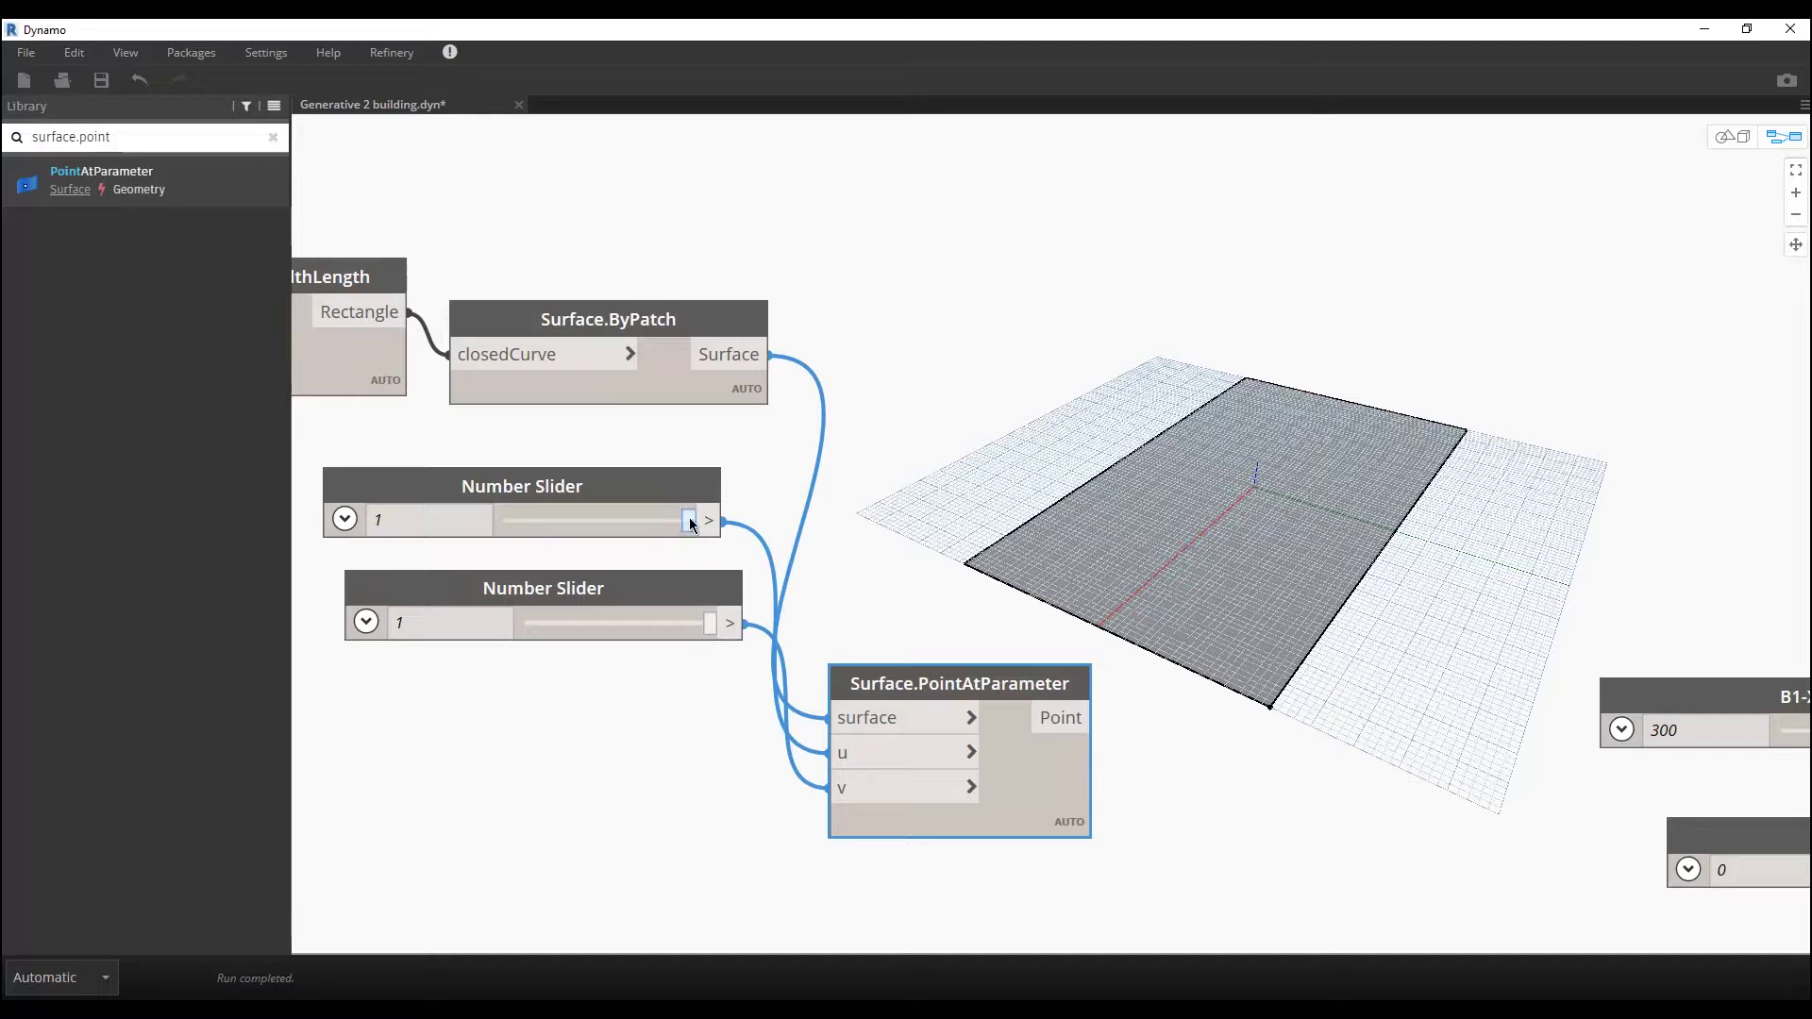
{"action": "left_click_drag", "start_coordinate": [688, 520], "coordinate": [503, 520]}
{"action": "left_click_drag", "start_coordinate": [706, 624], "coordinate": [651, 623]}
{"action": "left_click", "coordinate": [538, 525]}
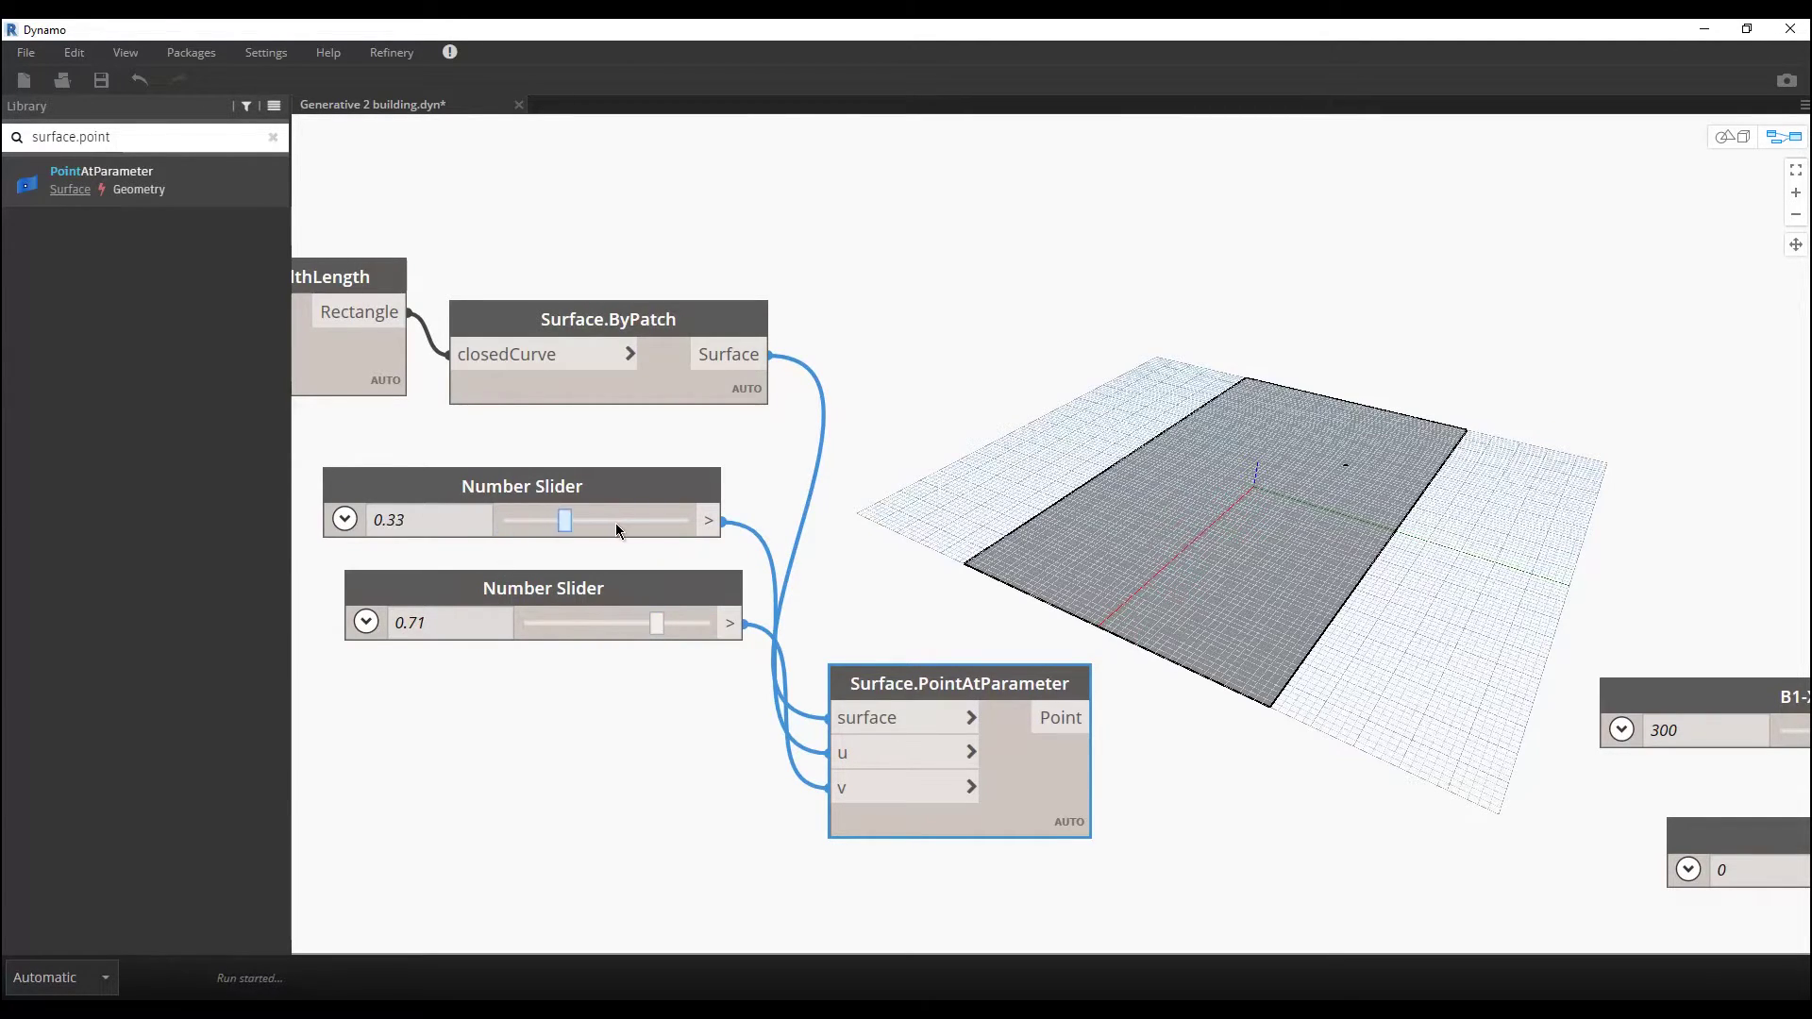
{"action": "left_click_drag", "start_coordinate": [668, 521], "coordinate": [603, 524]}
{"action": "scroll", "coordinate": [1132, 514], "scroll_direction": "down", "scroll_amount": 2}
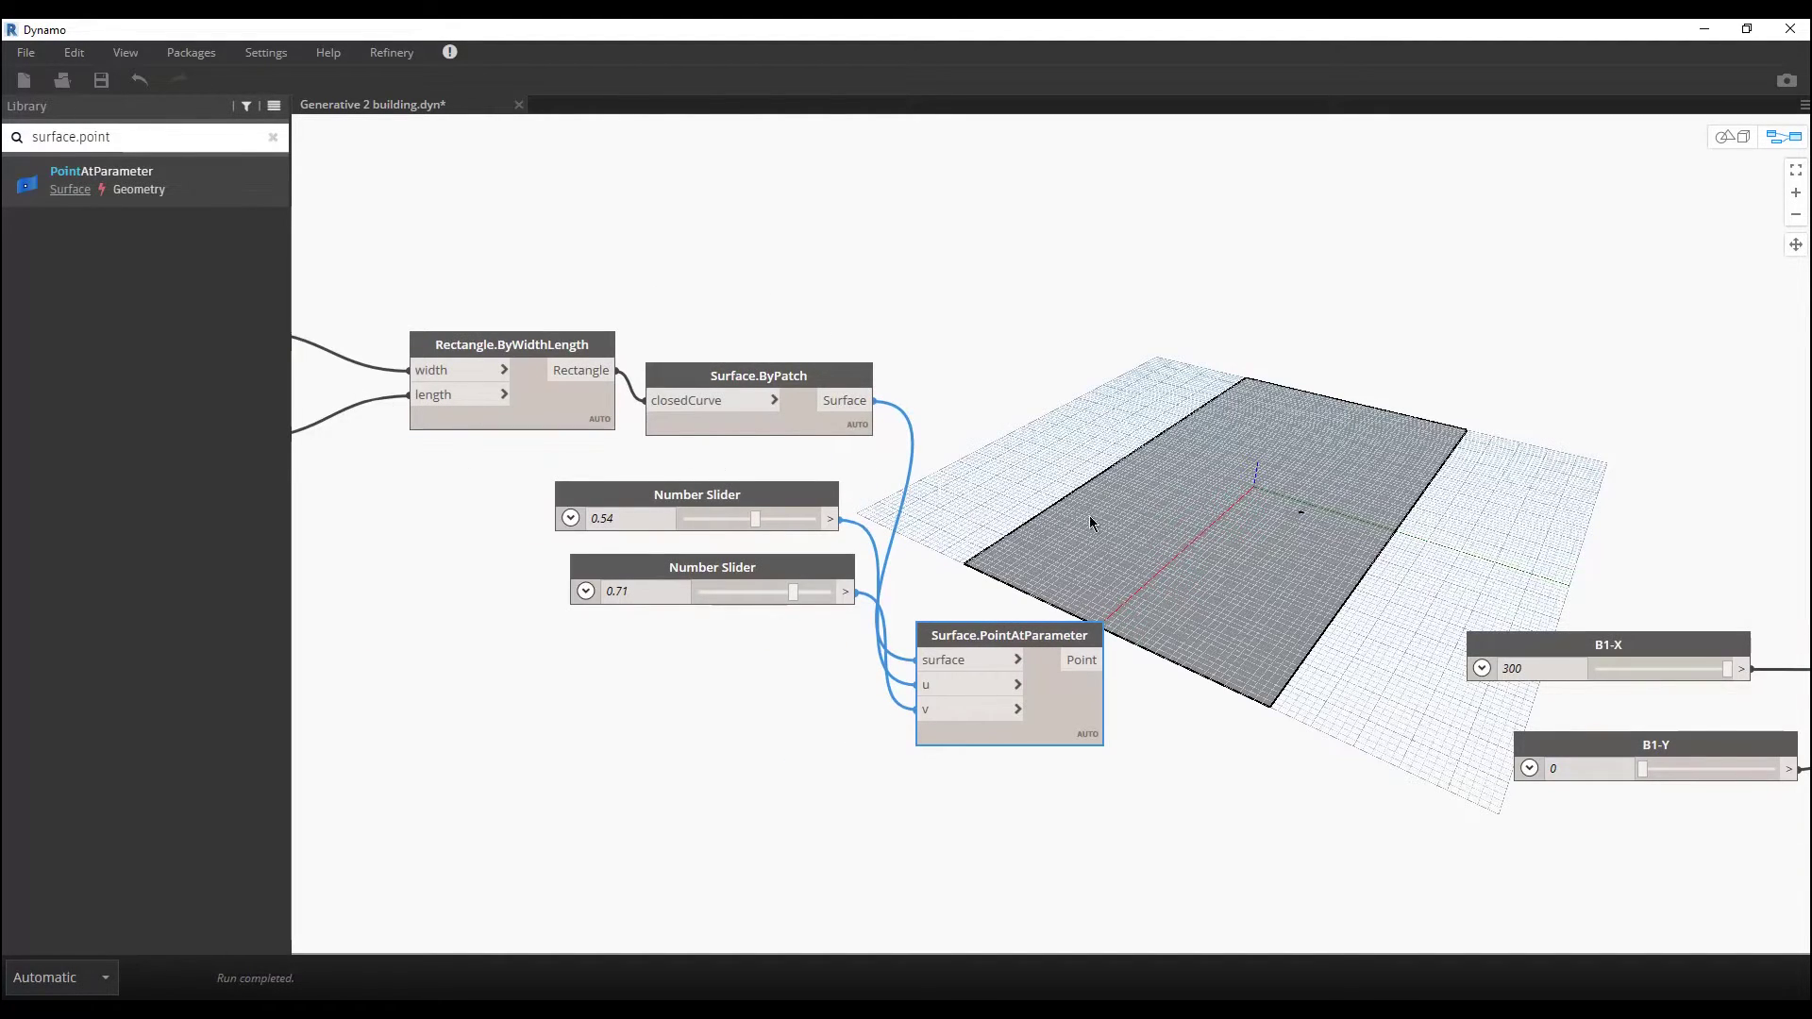
Step: Set the v slider to 1 so the point sits on the edge of the rectangular surface
{"action": "middle_click_drag", "start_coordinate": [765, 585], "coordinate": [881, 581]}
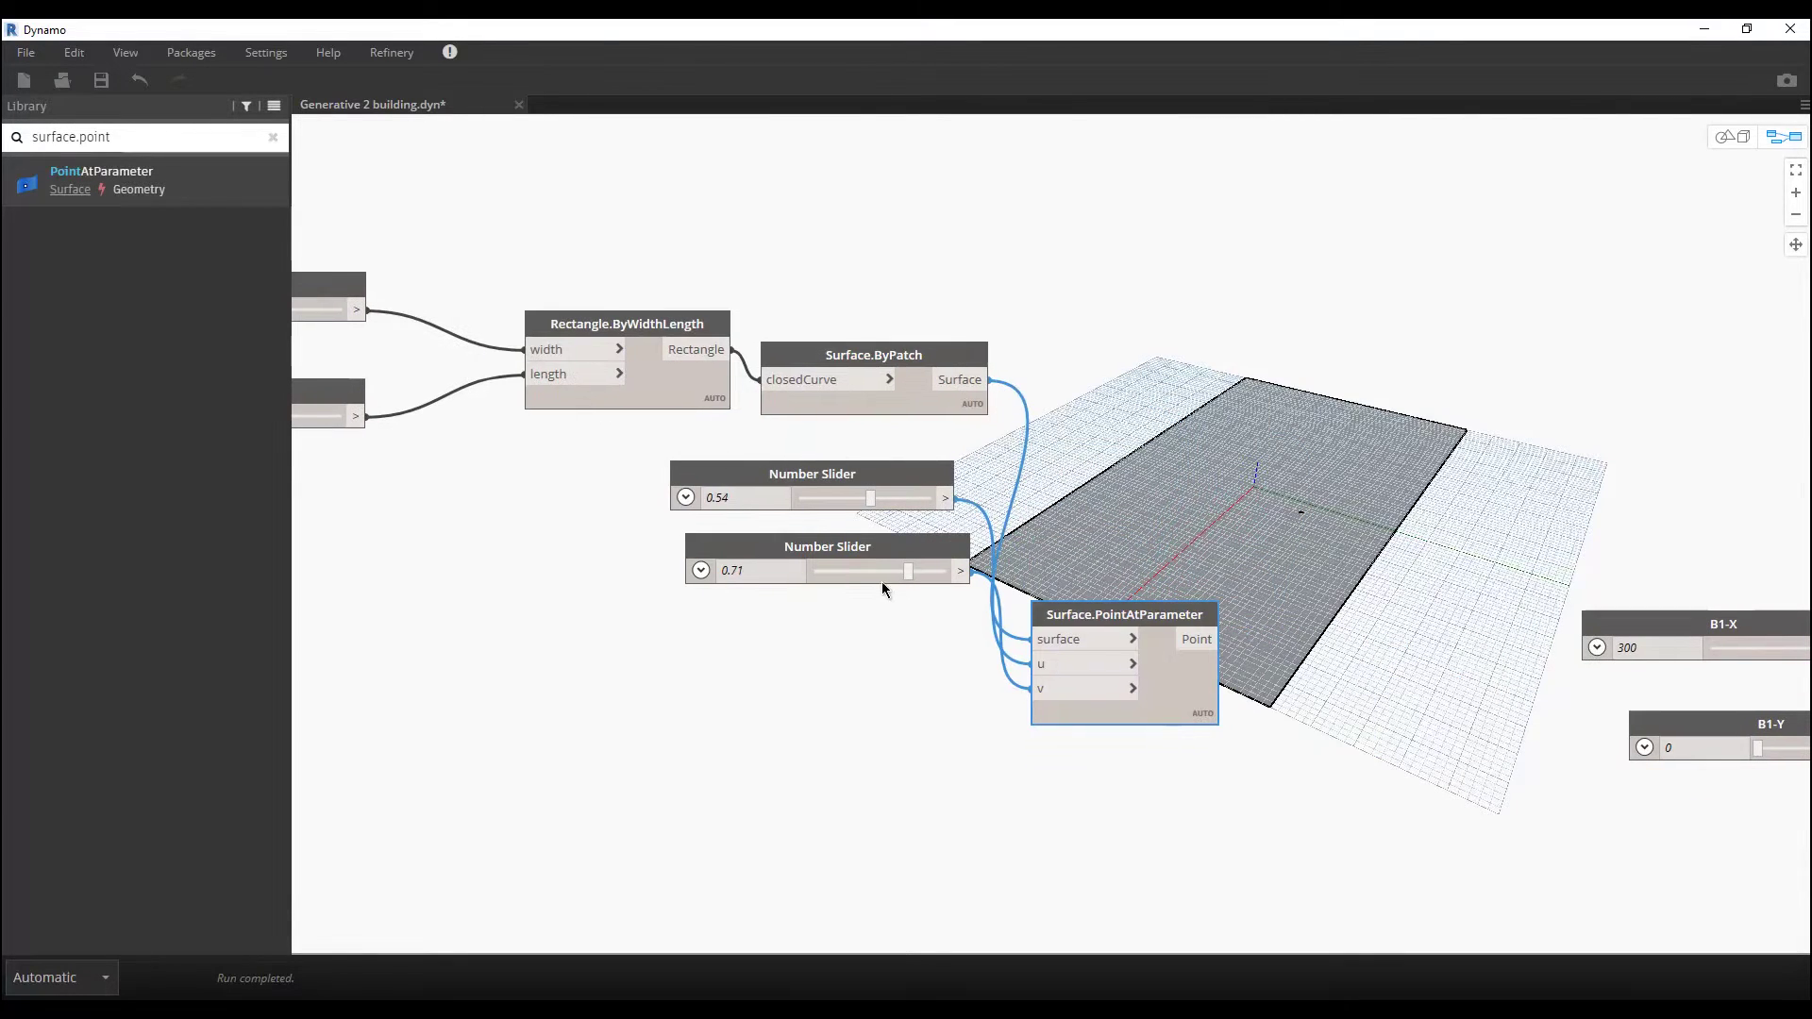
{"action": "left_click_drag", "start_coordinate": [917, 567], "coordinate": [1457, 559]}
Step: Try a rectangle length of 93 and undo the change
{"action": "middle_click_drag", "start_coordinate": [1335, 547], "coordinate": [542, 451]}
{"action": "left_click_drag", "start_coordinate": [485, 439], "coordinate": [501, 437]}
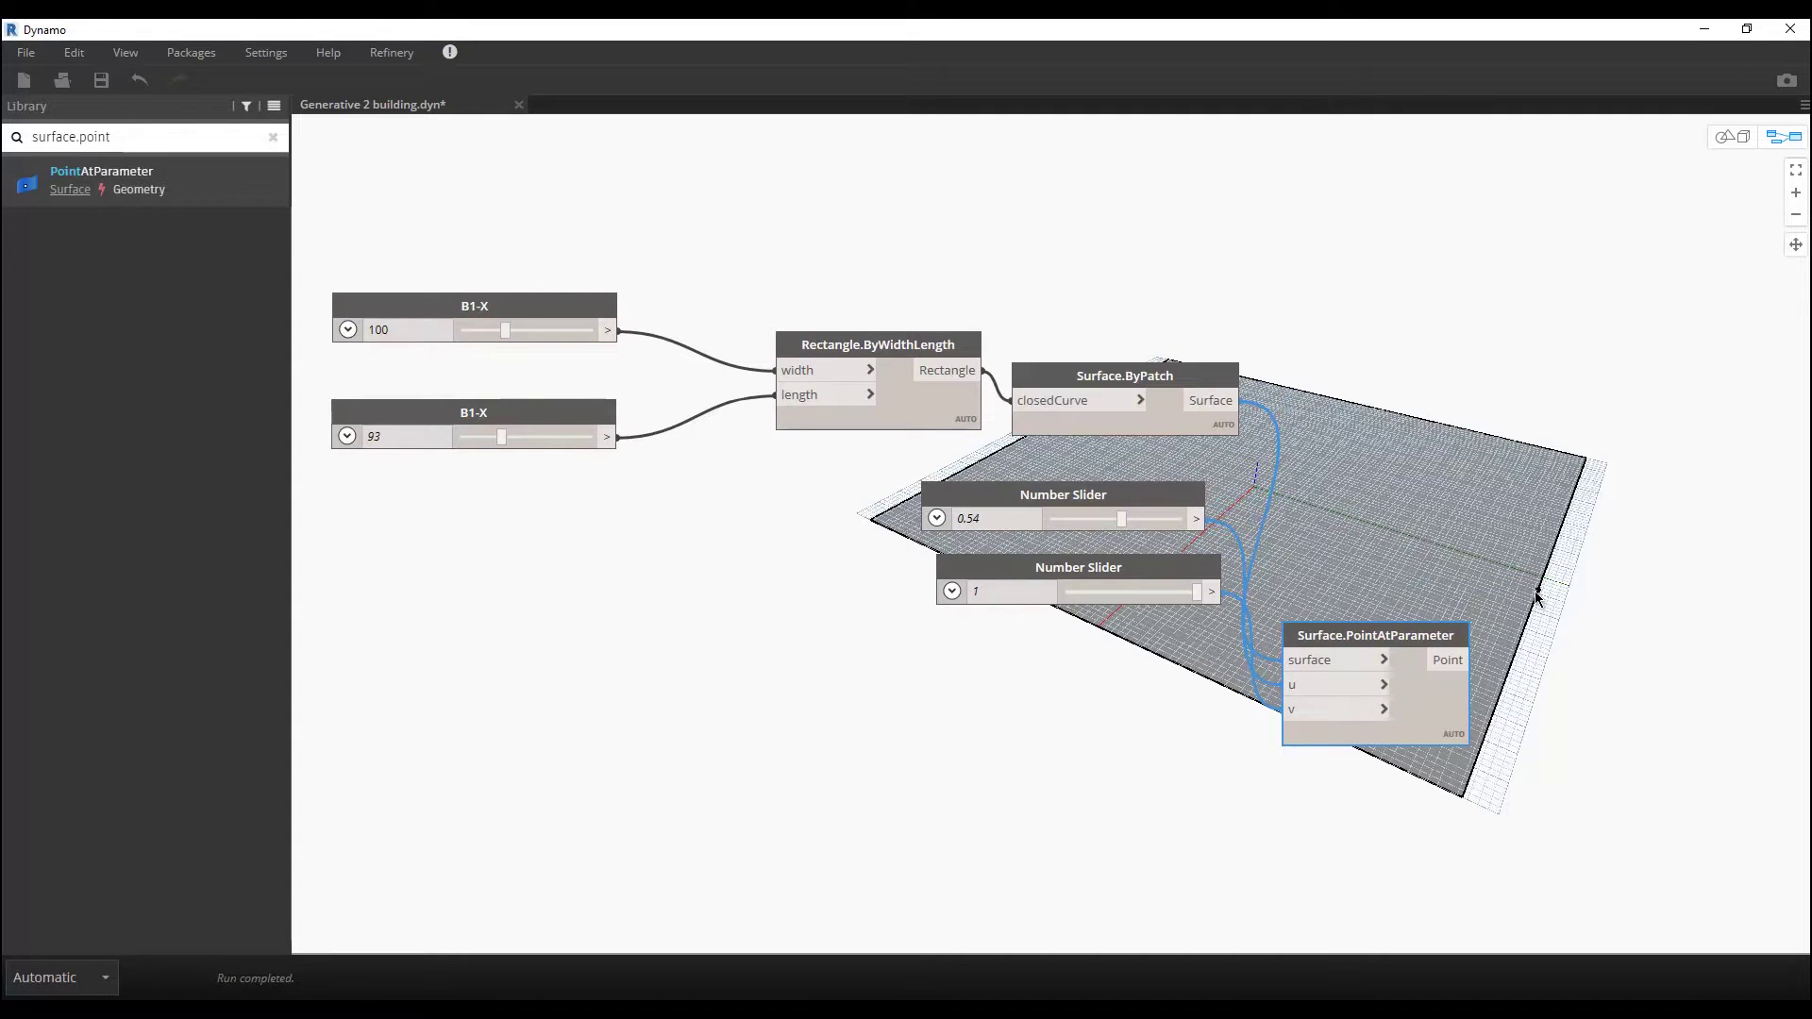
{"action": "key", "text": "ctrl+z"}
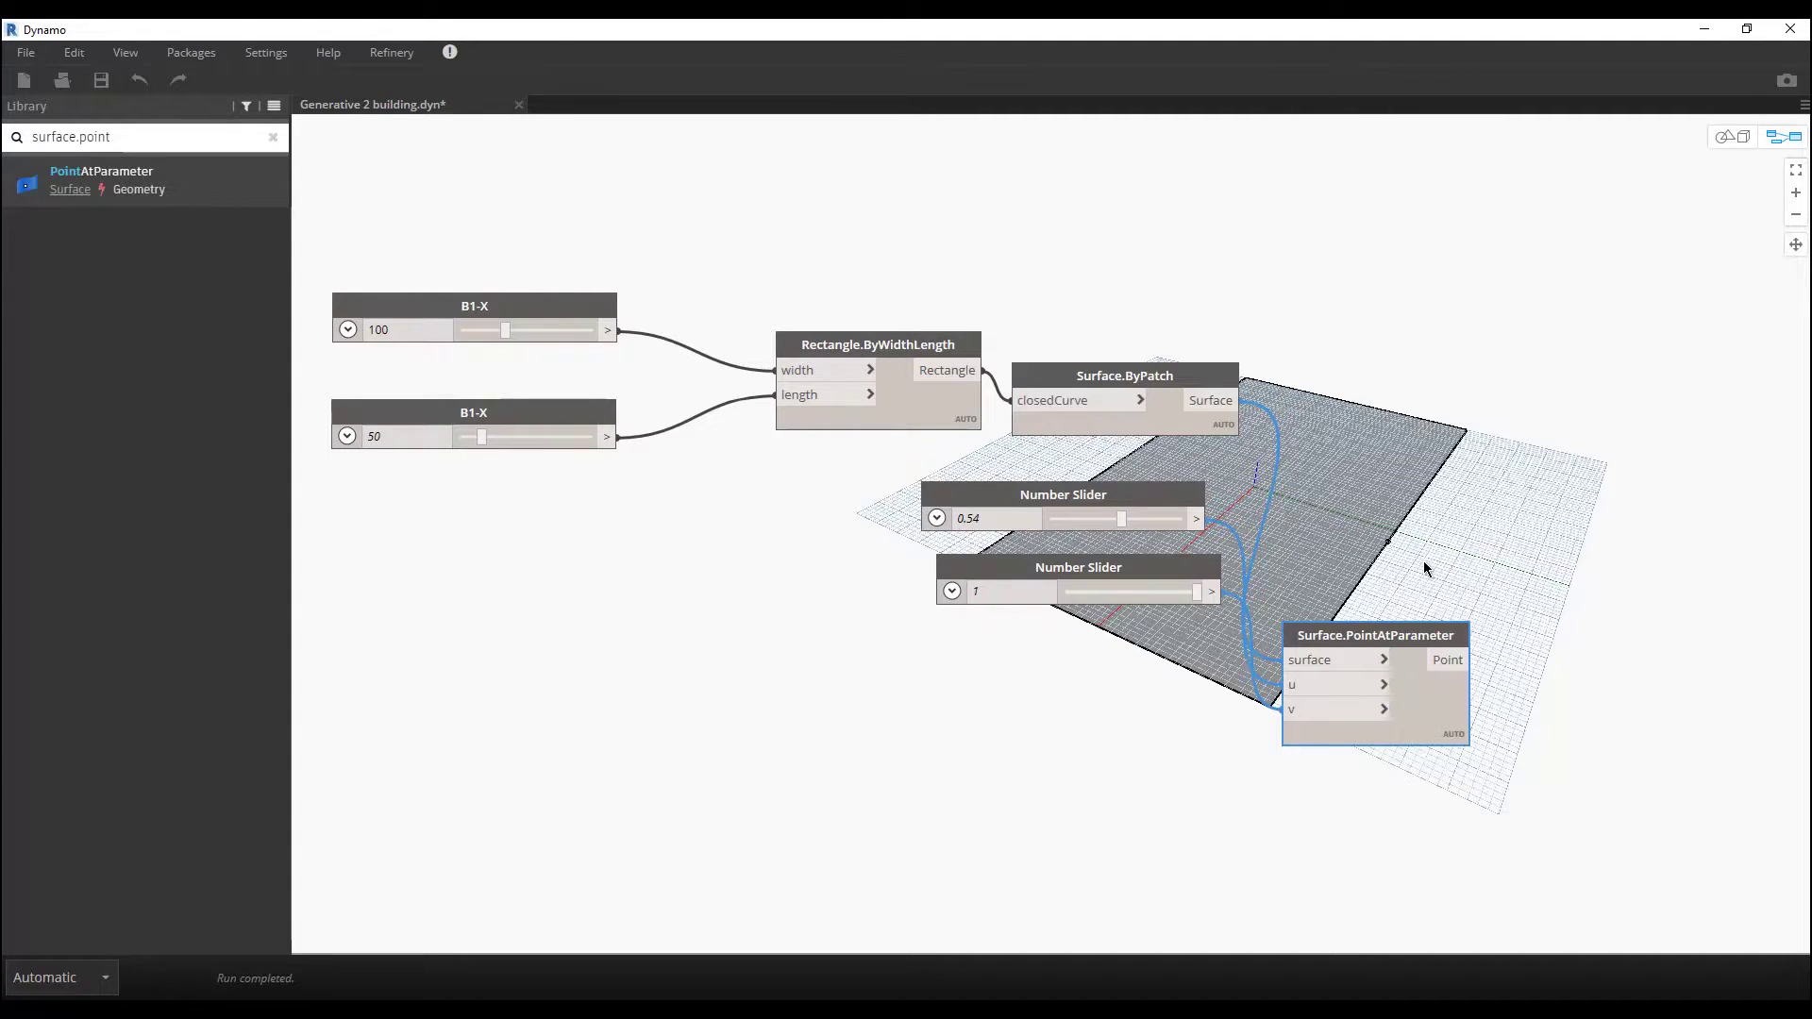
Step: Move the Surface.PointAtParameter node up beside Surface.ByPatch and set the u slider to 0.59
{"action": "mouse_move", "coordinate": [1344, 637]}
{"action": "middle_click_drag", "start_coordinate": [1378, 451], "coordinate": [904, 658]}
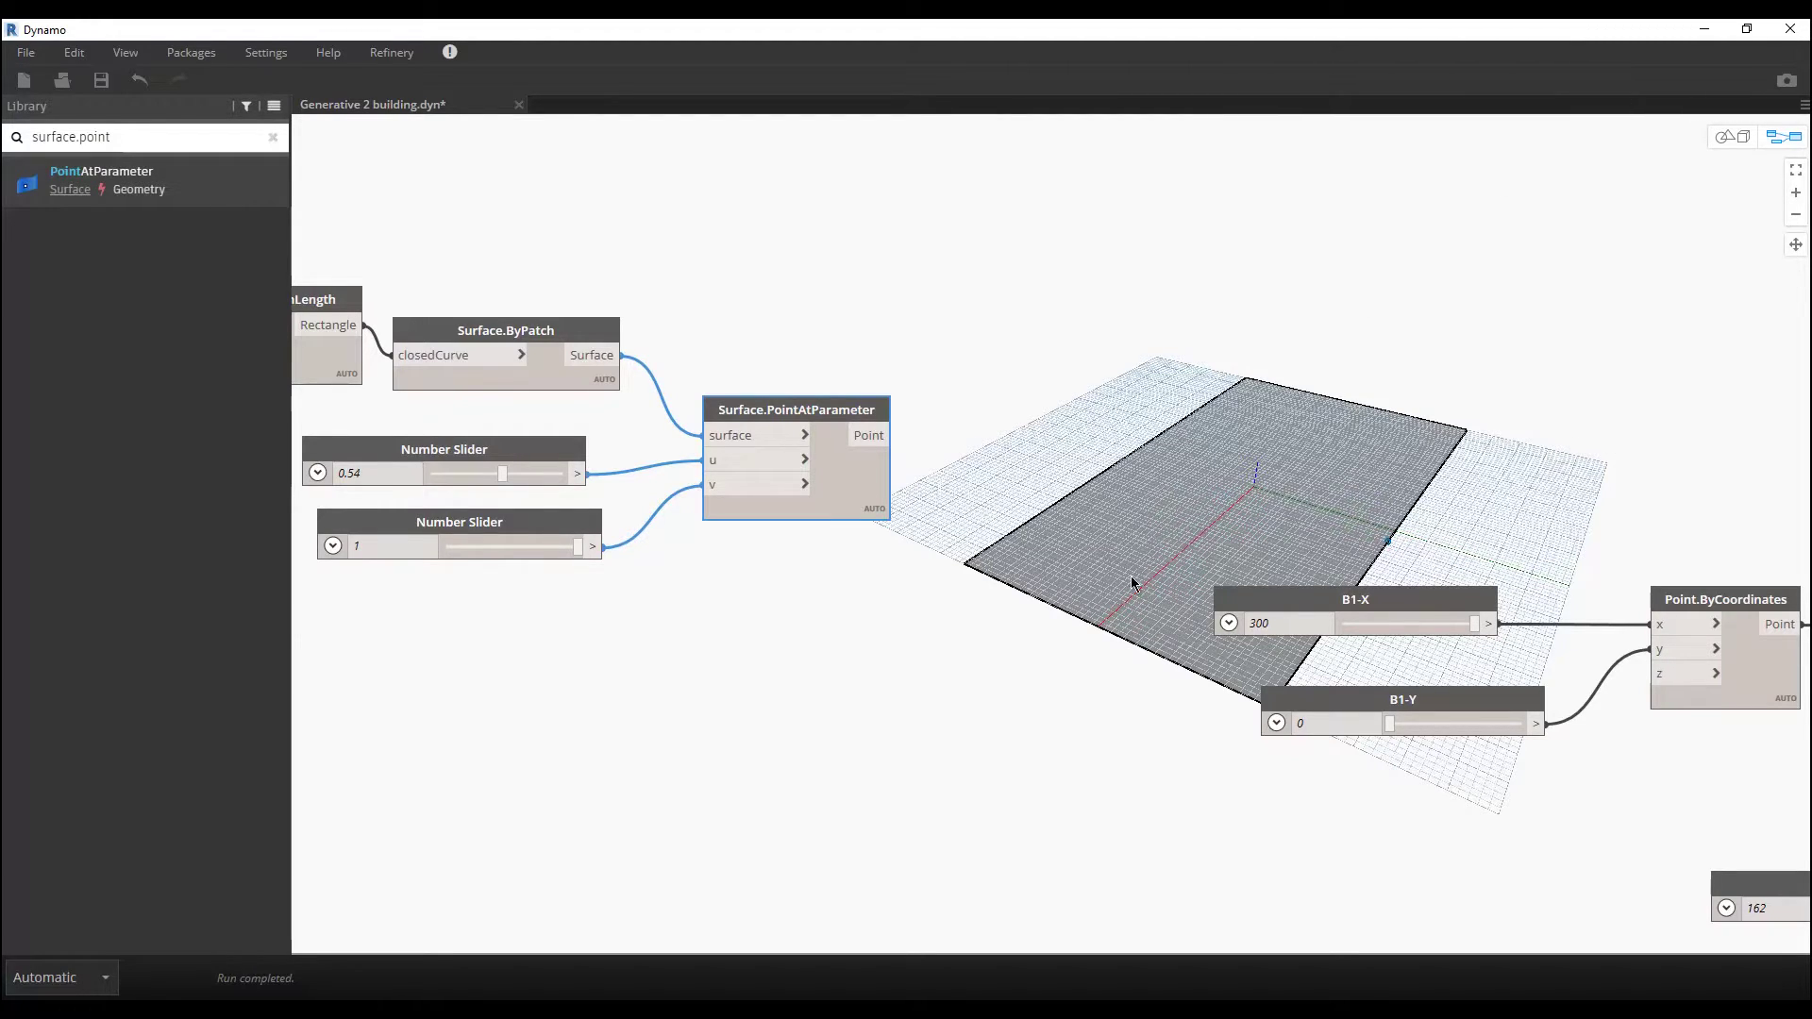
{"action": "left_click_drag", "start_coordinate": [501, 474], "coordinate": [508, 474]}
Step: Mark the u number slider as an input and rename it B1-X Position
{"action": "middle_click_drag", "start_coordinate": [932, 686], "coordinate": [1321, 717]}
{"action": "scroll", "coordinate": [885, 546], "scroll_direction": "up", "scroll_amount": 5}
{"action": "left_click_drag", "start_coordinate": [907, 509], "coordinate": [953, 488]}
{"action": "right_click", "coordinate": [954, 488]}
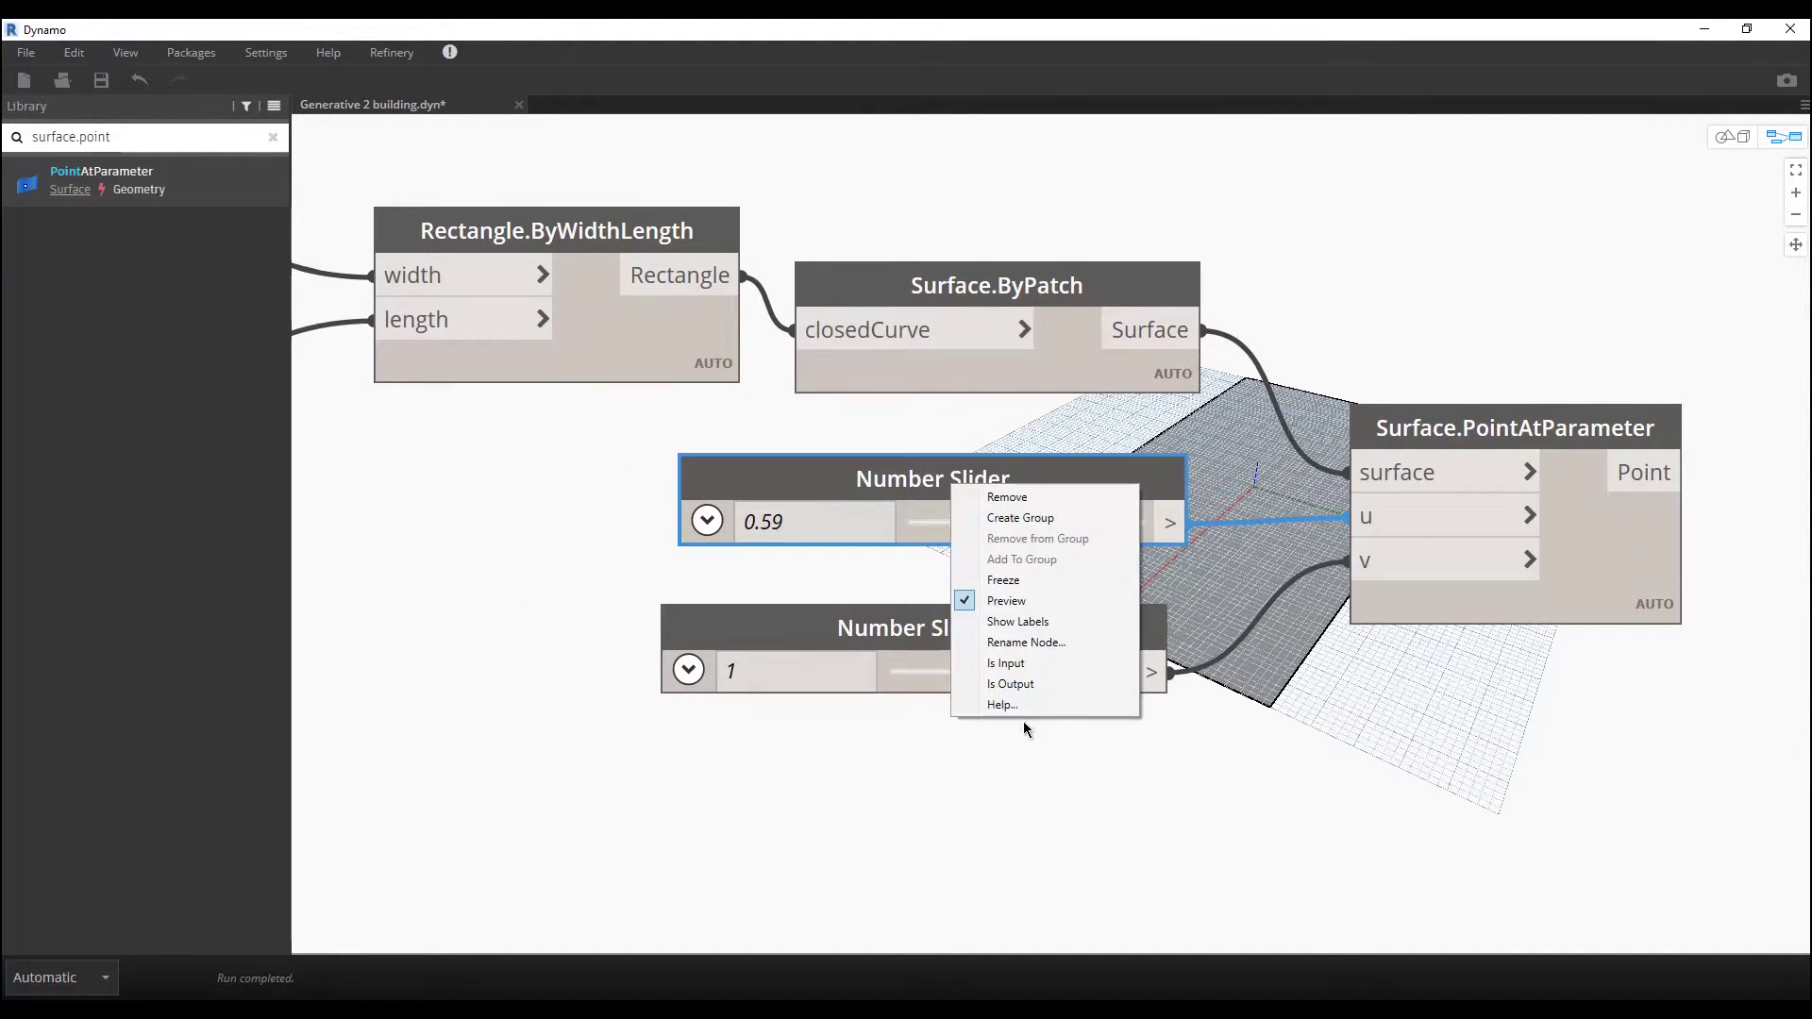
{"action": "left_click", "coordinate": [1042, 664]}
{"action": "double_click", "coordinate": [940, 479]}
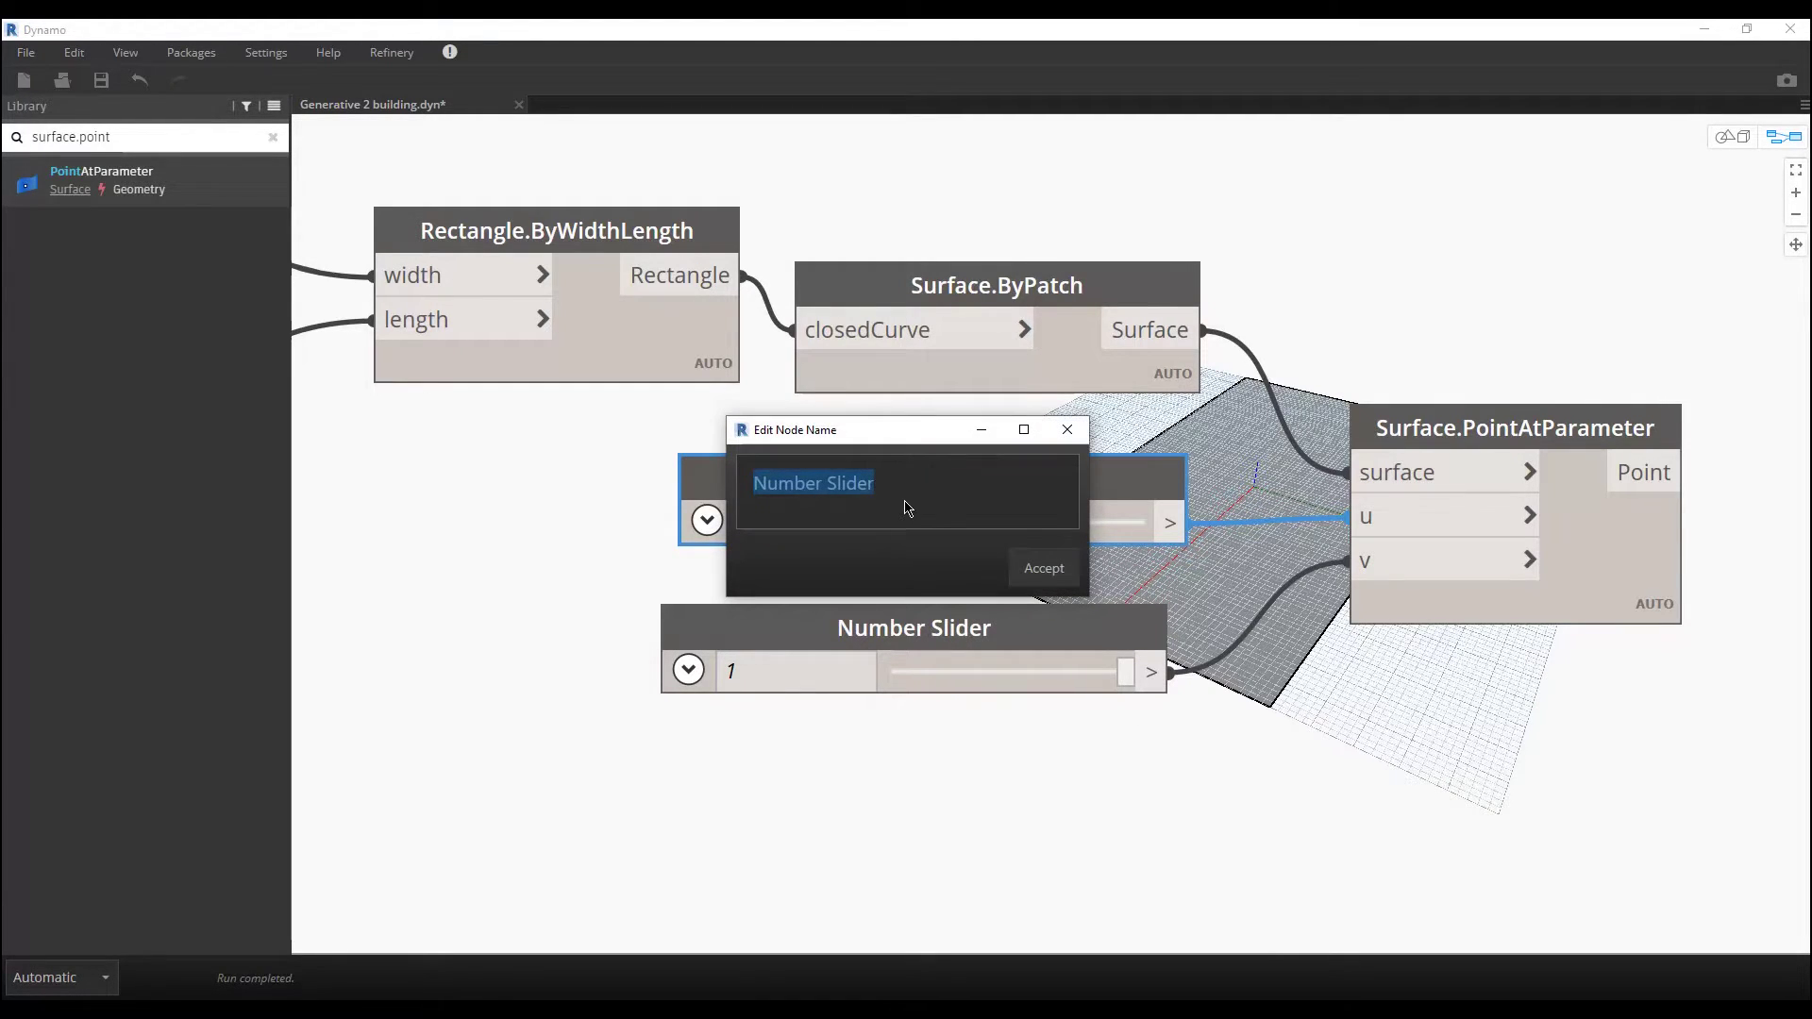
{"action": "type", "text": "B"}
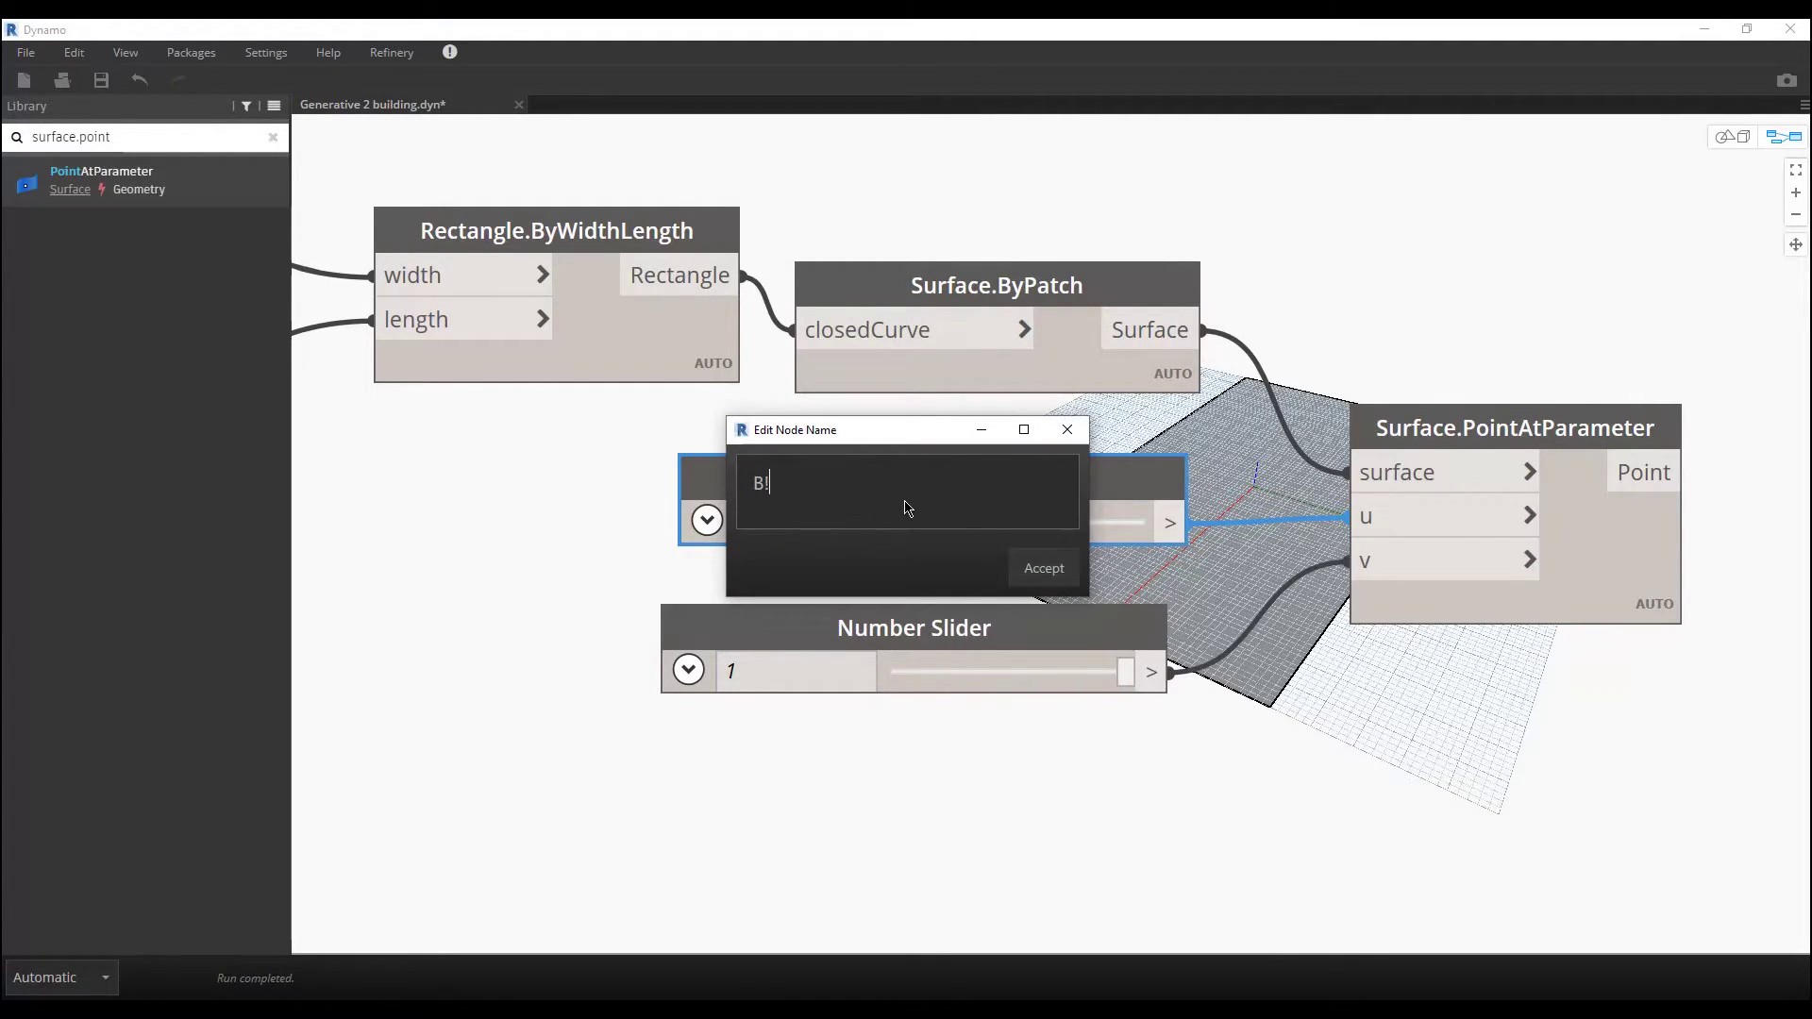
{"action": "type", "text": "1-X Position"}
{"action": "left_click", "coordinate": [1042, 569]}
Step: Align the v number slider under the u slider and rename it B1-Y Position, reusing the first slider's name
{"action": "left_click_drag", "start_coordinate": [791, 623], "coordinate": [803, 618]}
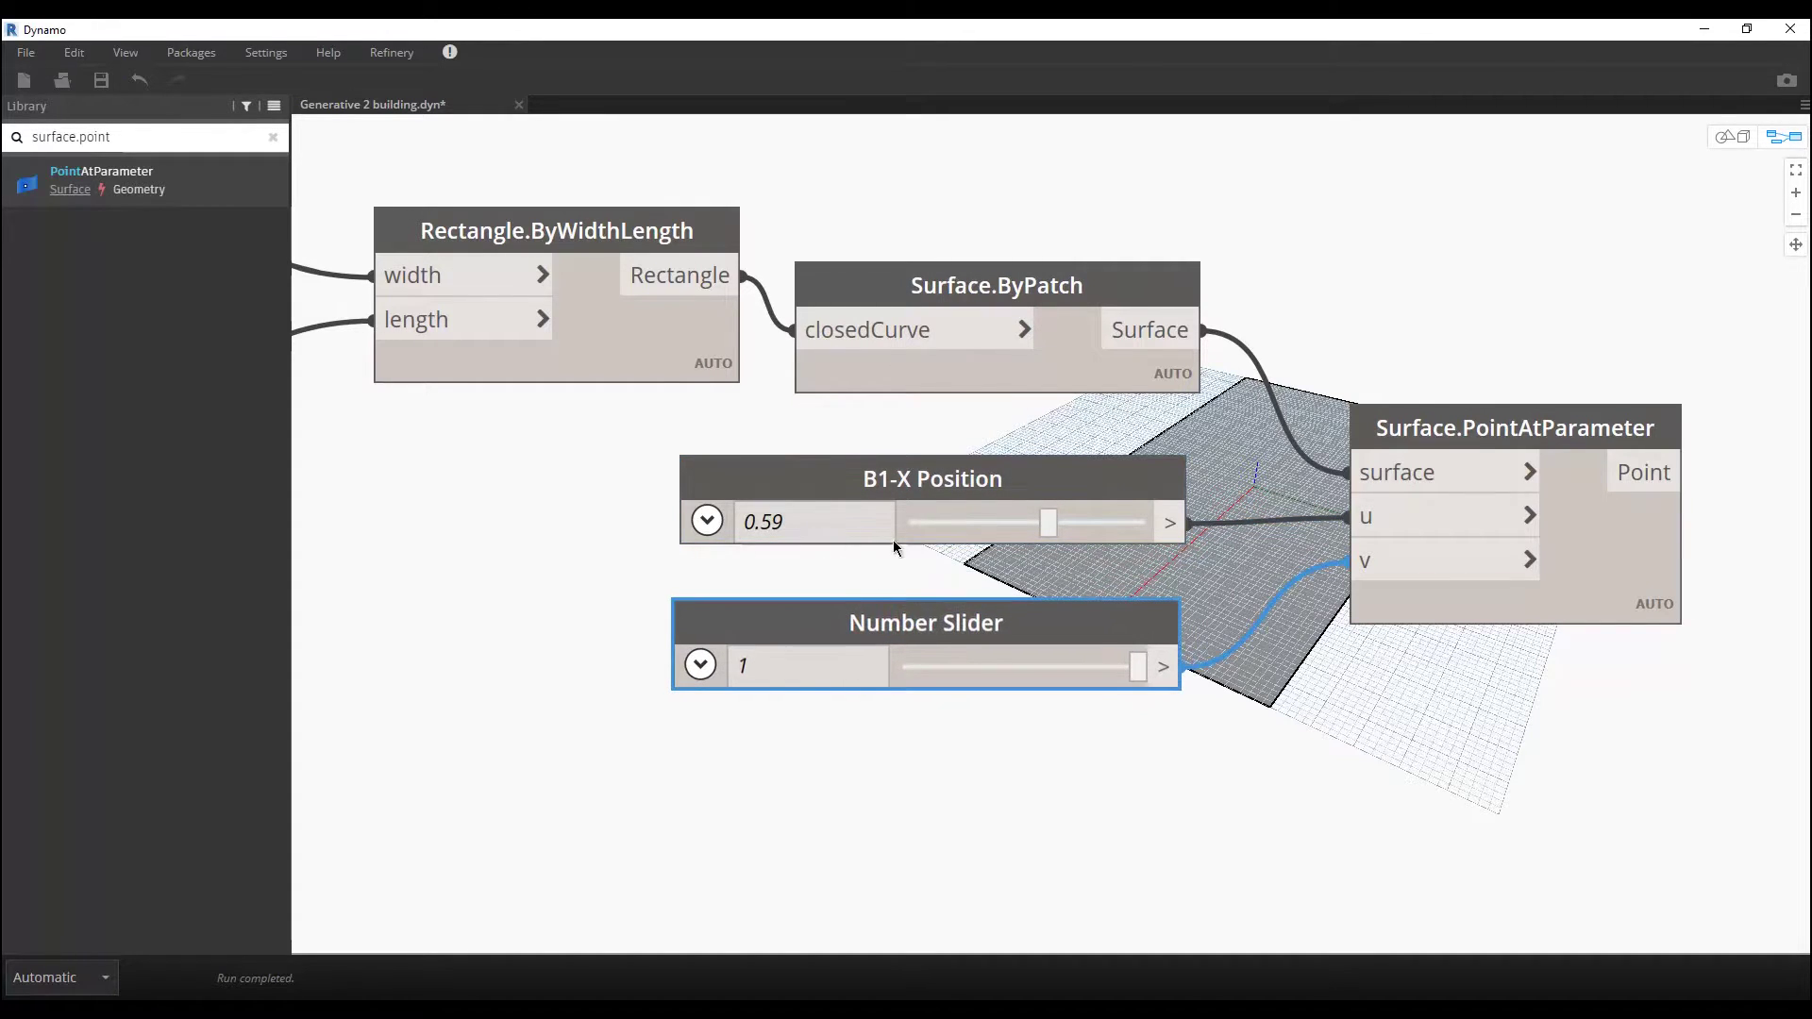
{"action": "double_click", "coordinate": [942, 493]}
{"action": "key", "text": "ctrl+c"}
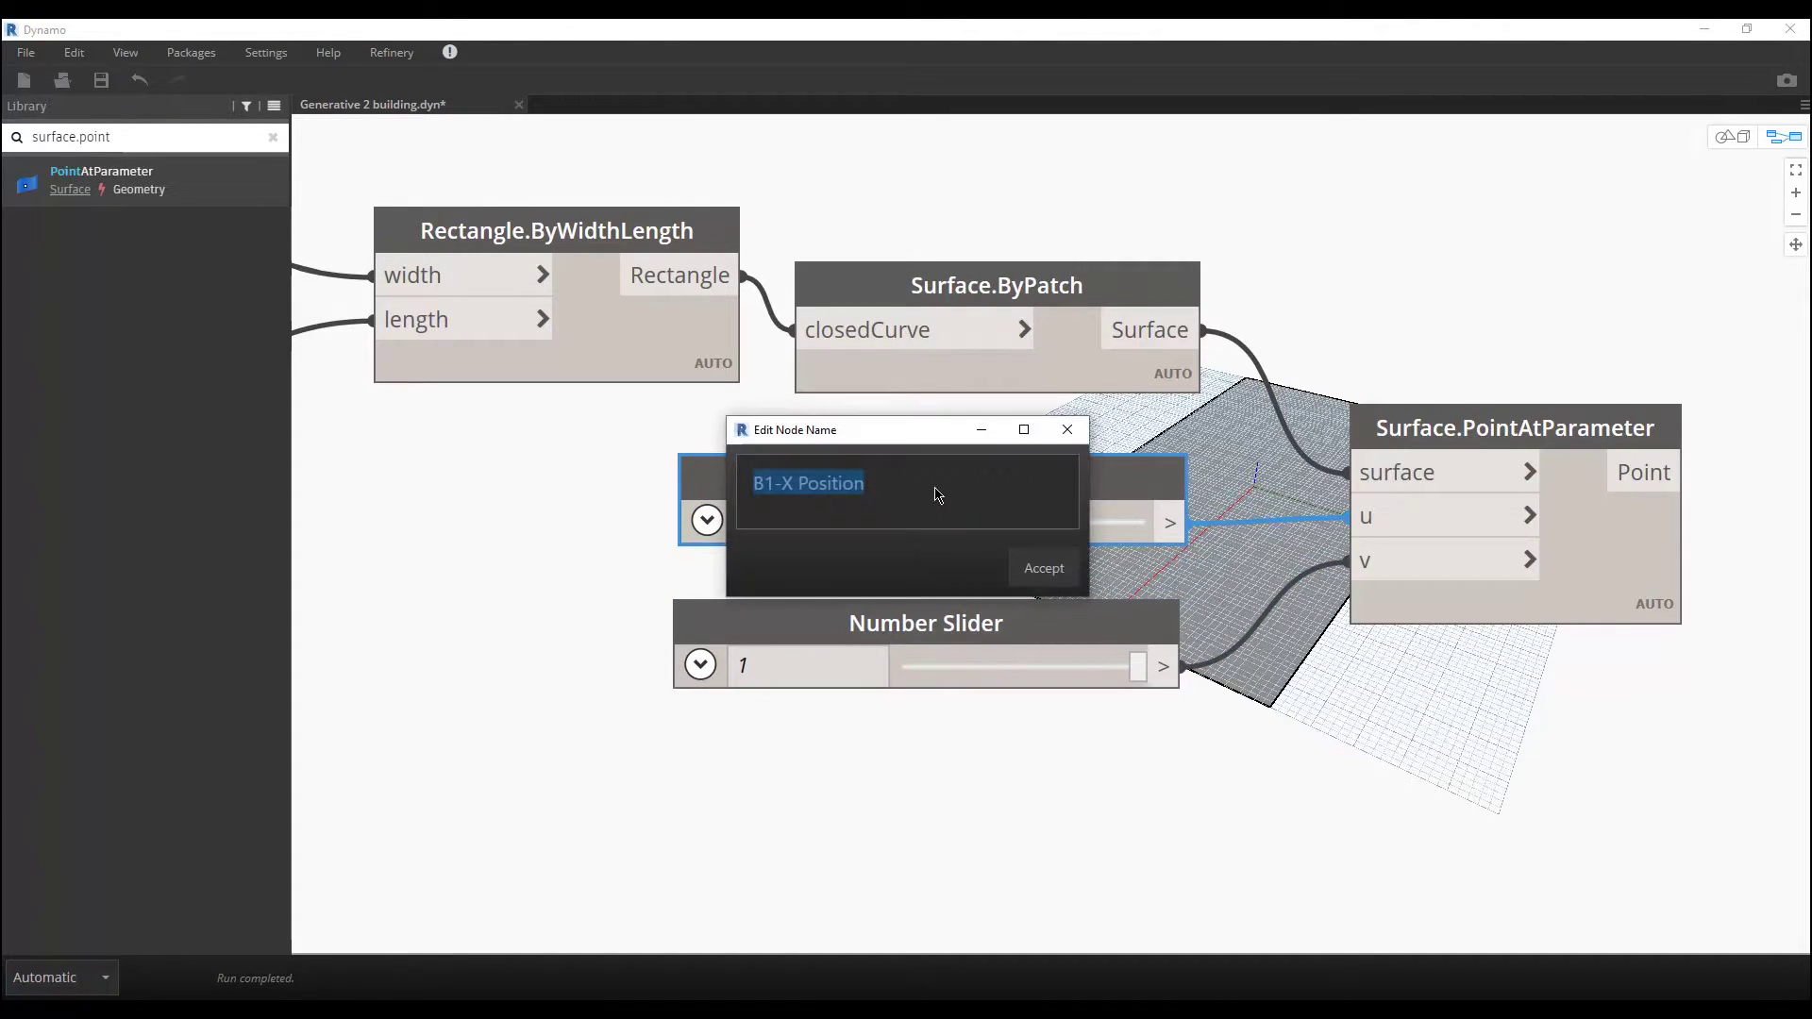
{"action": "left_click", "coordinate": [1044, 568]}
{"action": "left_click", "coordinate": [963, 613]}
{"action": "key", "text": "ctrl+v"}
{"action": "double_click", "coordinate": [786, 490]}
{"action": "type", "text": "y"}
{"action": "key", "text": "BackSpace"}
{"action": "type", "text": "Y"}
{"action": "left_click", "coordinate": [1044, 568]}
Step: Connect the Point output of Surface.PointAtParameter to the origin input of the first building's Cuboid.ByLengths
{"action": "scroll", "coordinate": [1209, 754], "scroll_direction": "down", "scroll_amount": 5}
{"action": "middle_click_drag", "start_coordinate": [1651, 830], "coordinate": [731, 607]}
{"action": "scroll", "coordinate": [832, 539], "scroll_direction": "down", "scroll_amount": 3}
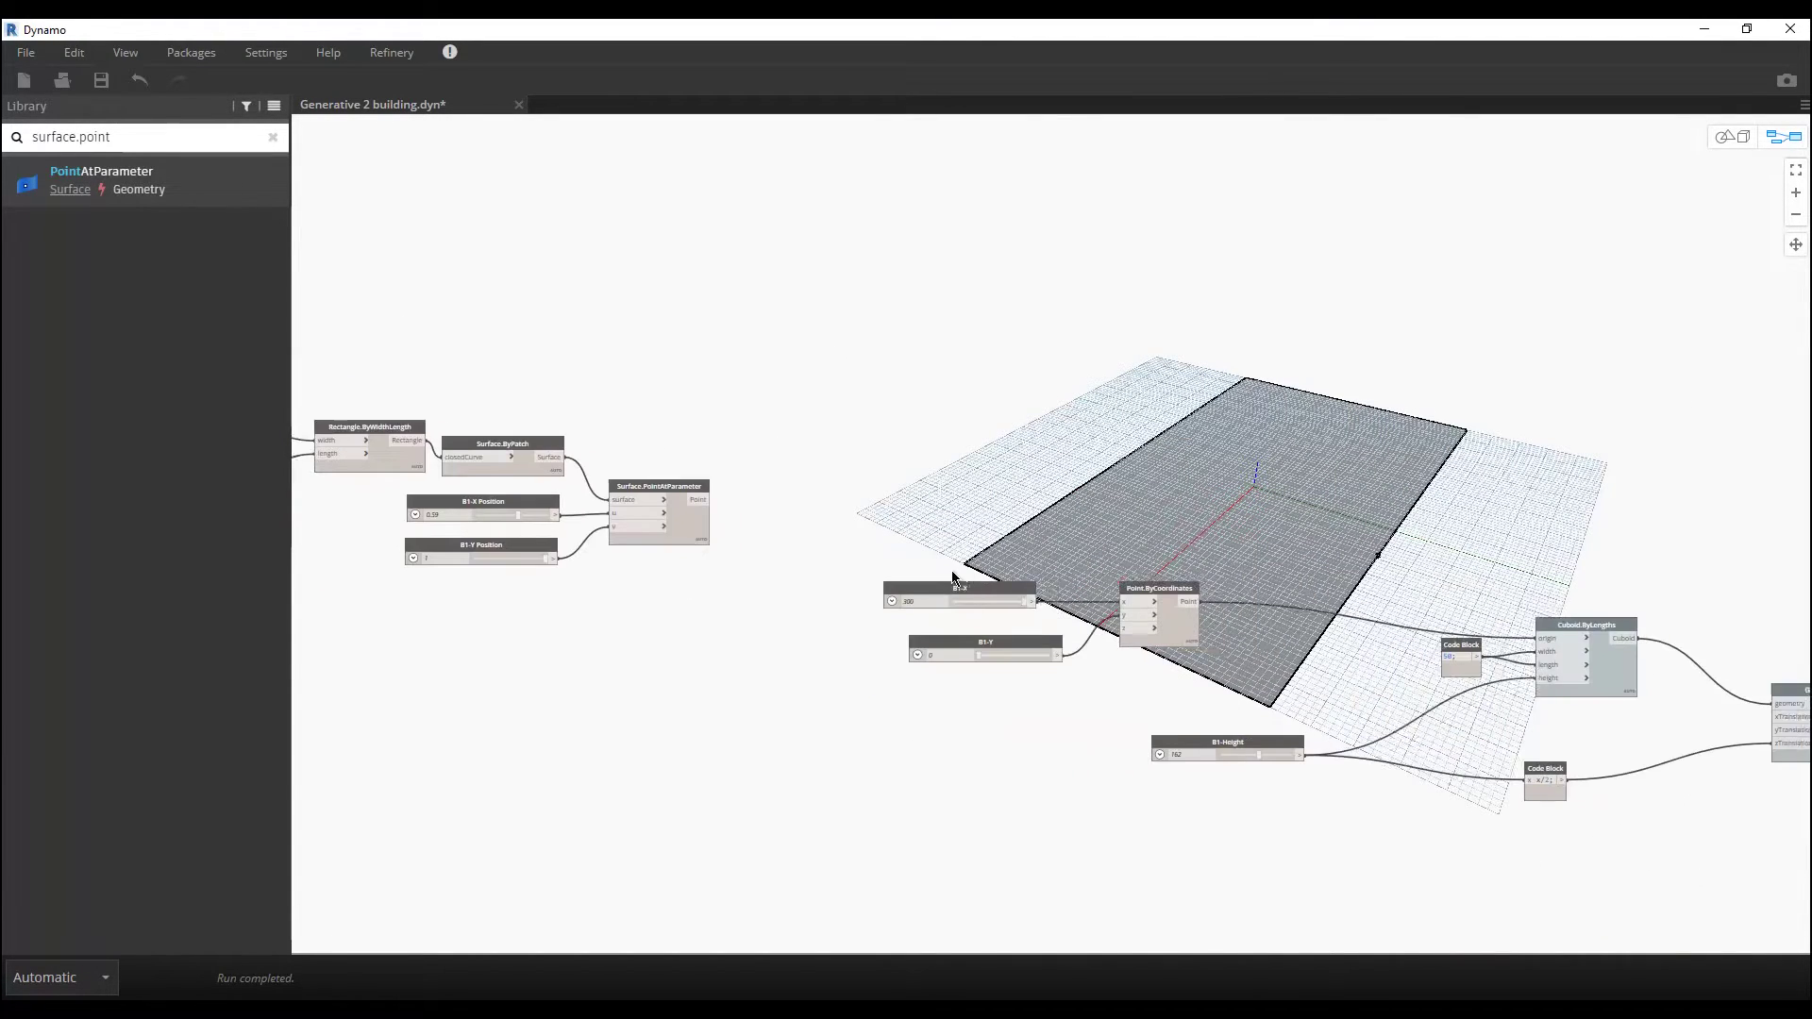
{"action": "middle_click_drag", "start_coordinate": [1727, 670], "coordinate": [1404, 607]}
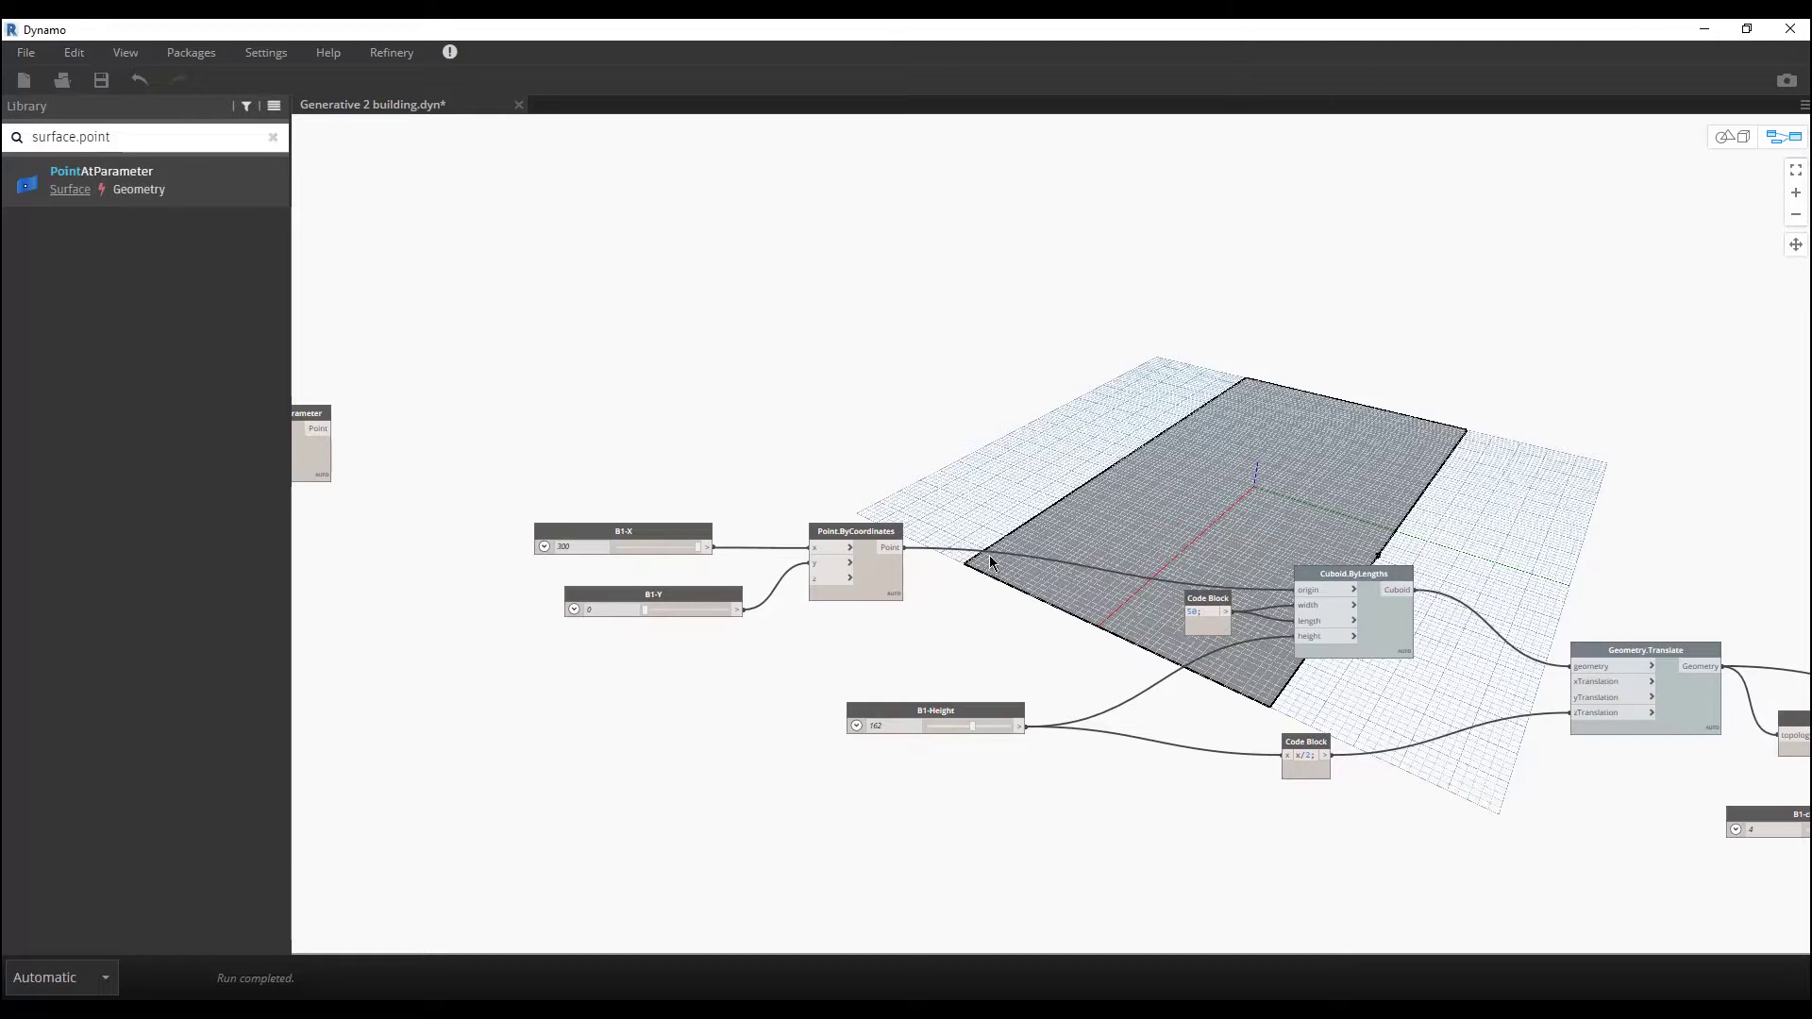
{"action": "middle_click_drag", "start_coordinate": [990, 560], "coordinate": [1058, 566]}
{"action": "left_click", "coordinate": [400, 438]}
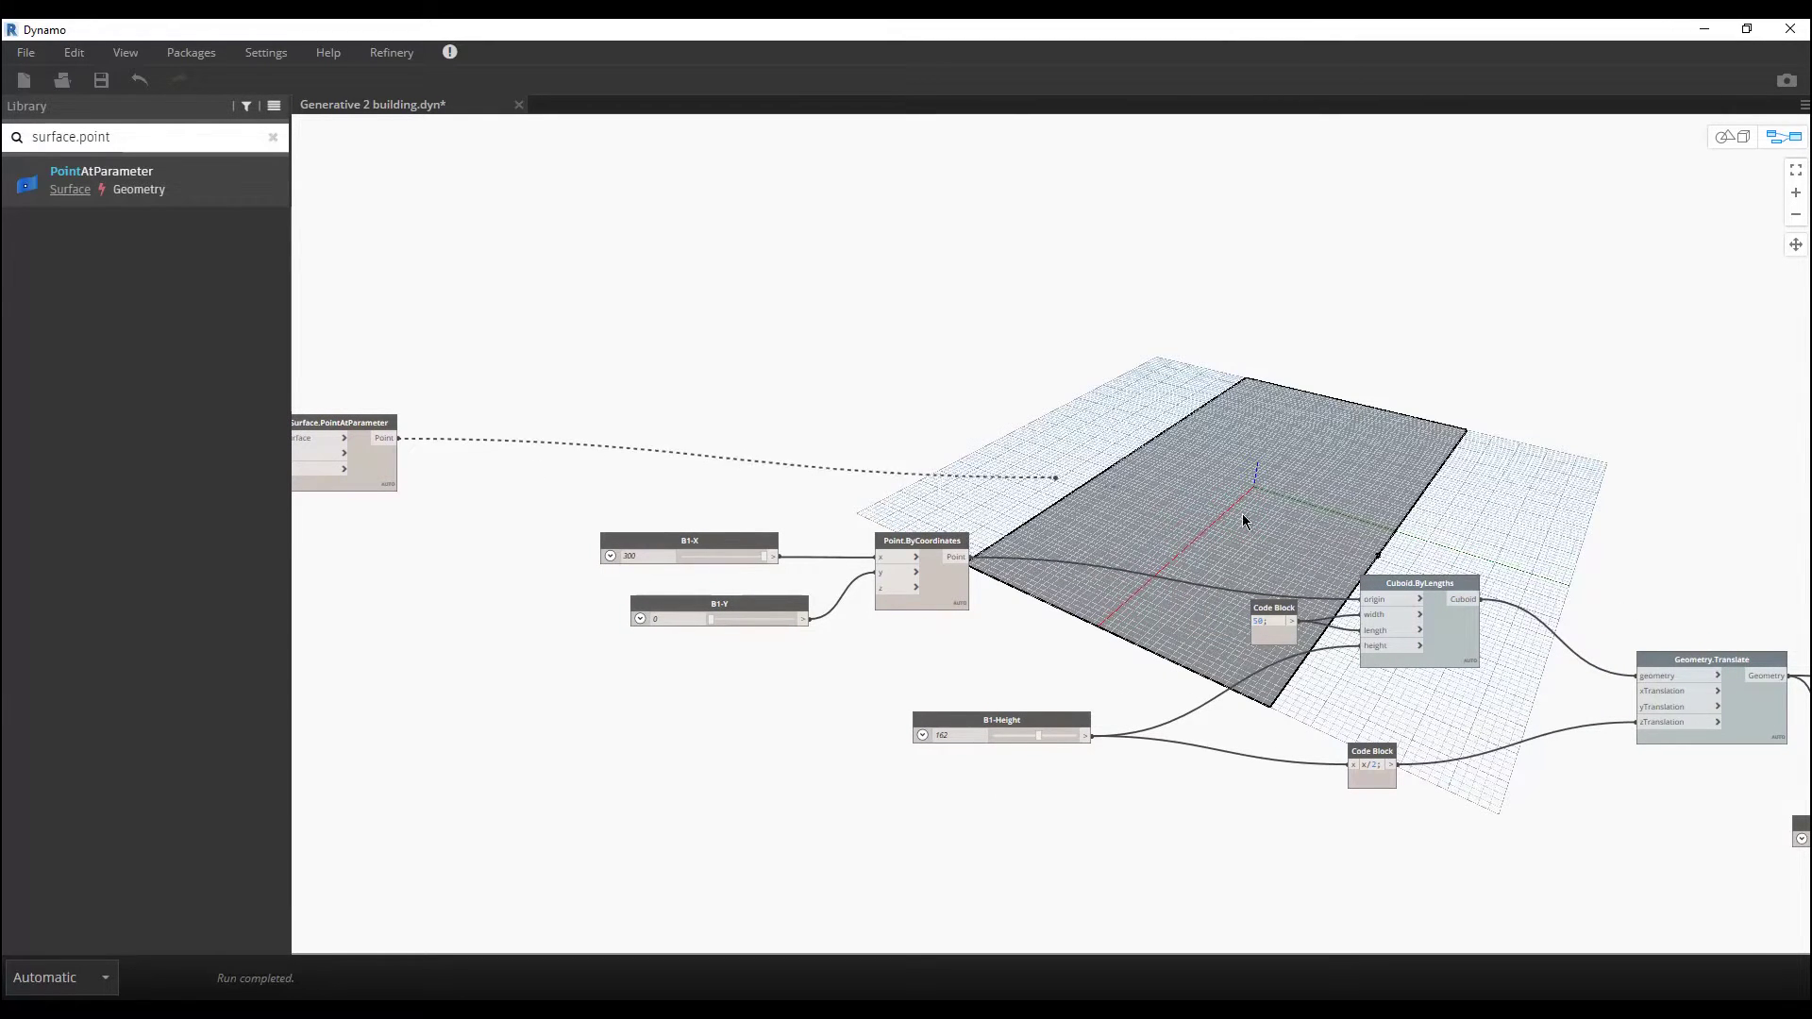
{"action": "left_click", "coordinate": [1367, 602]}
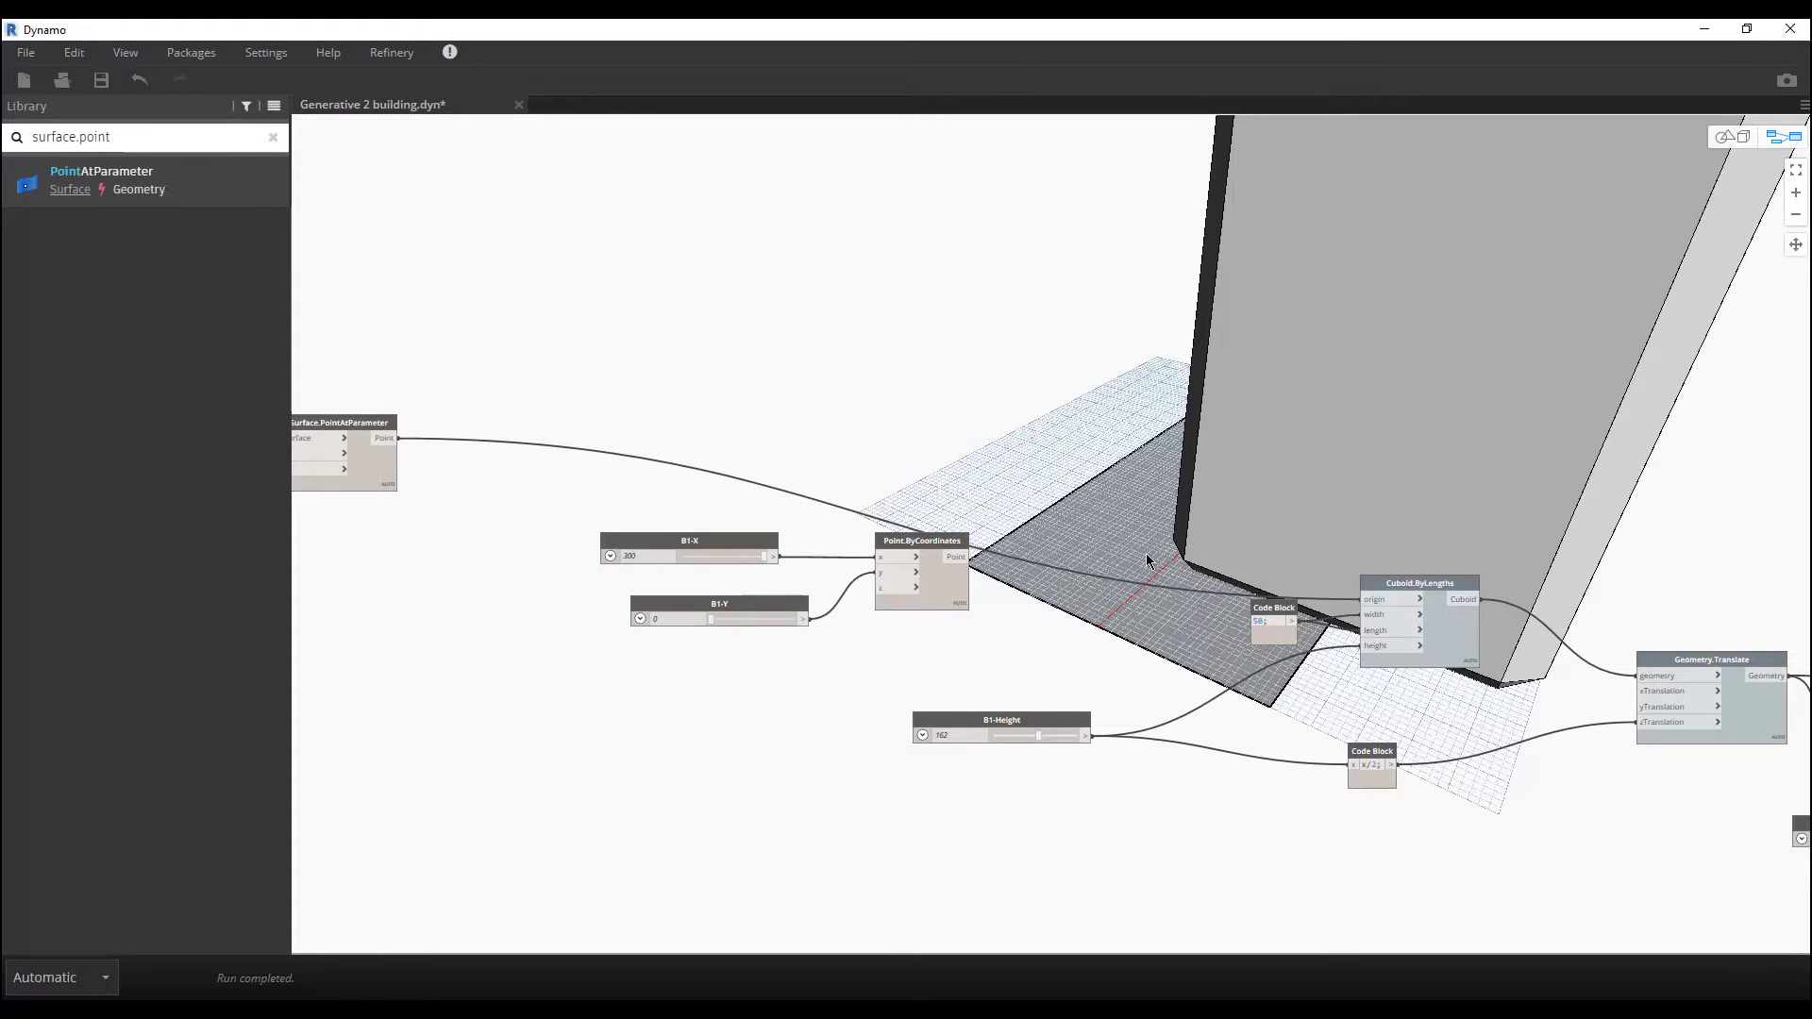
Step: Delete the old B1-X and B1-Y sliders and their Point.ByCoordinates node
{"action": "left_click_drag", "start_coordinate": [883, 672], "coordinate": [696, 563]}
{"action": "key", "text": "Delete"}
{"action": "scroll", "coordinate": [1078, 545], "scroll_direction": "down", "scroll_amount": 5}
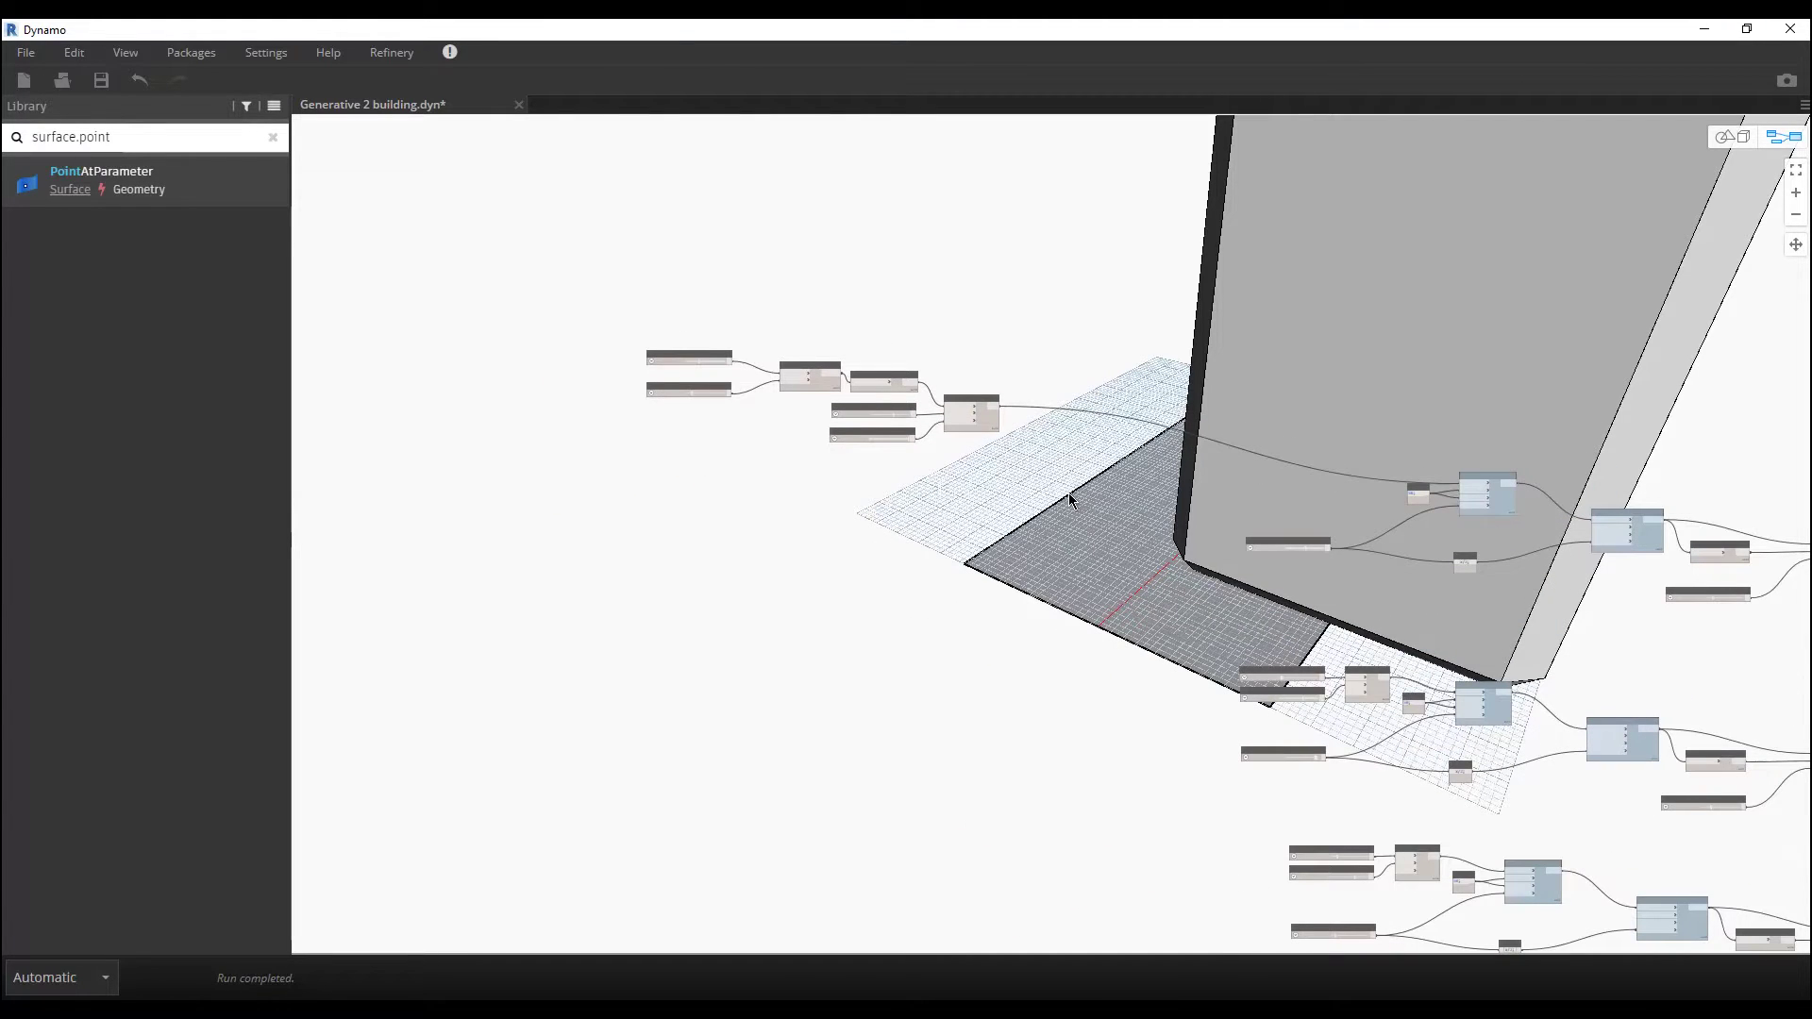
Step: Move the B1-X Position and B1-Y Position sliders with Surface.PointAtParameter closer to the first building's nodes
{"action": "scroll", "coordinate": [1170, 415], "scroll_direction": "up", "scroll_amount": 3}
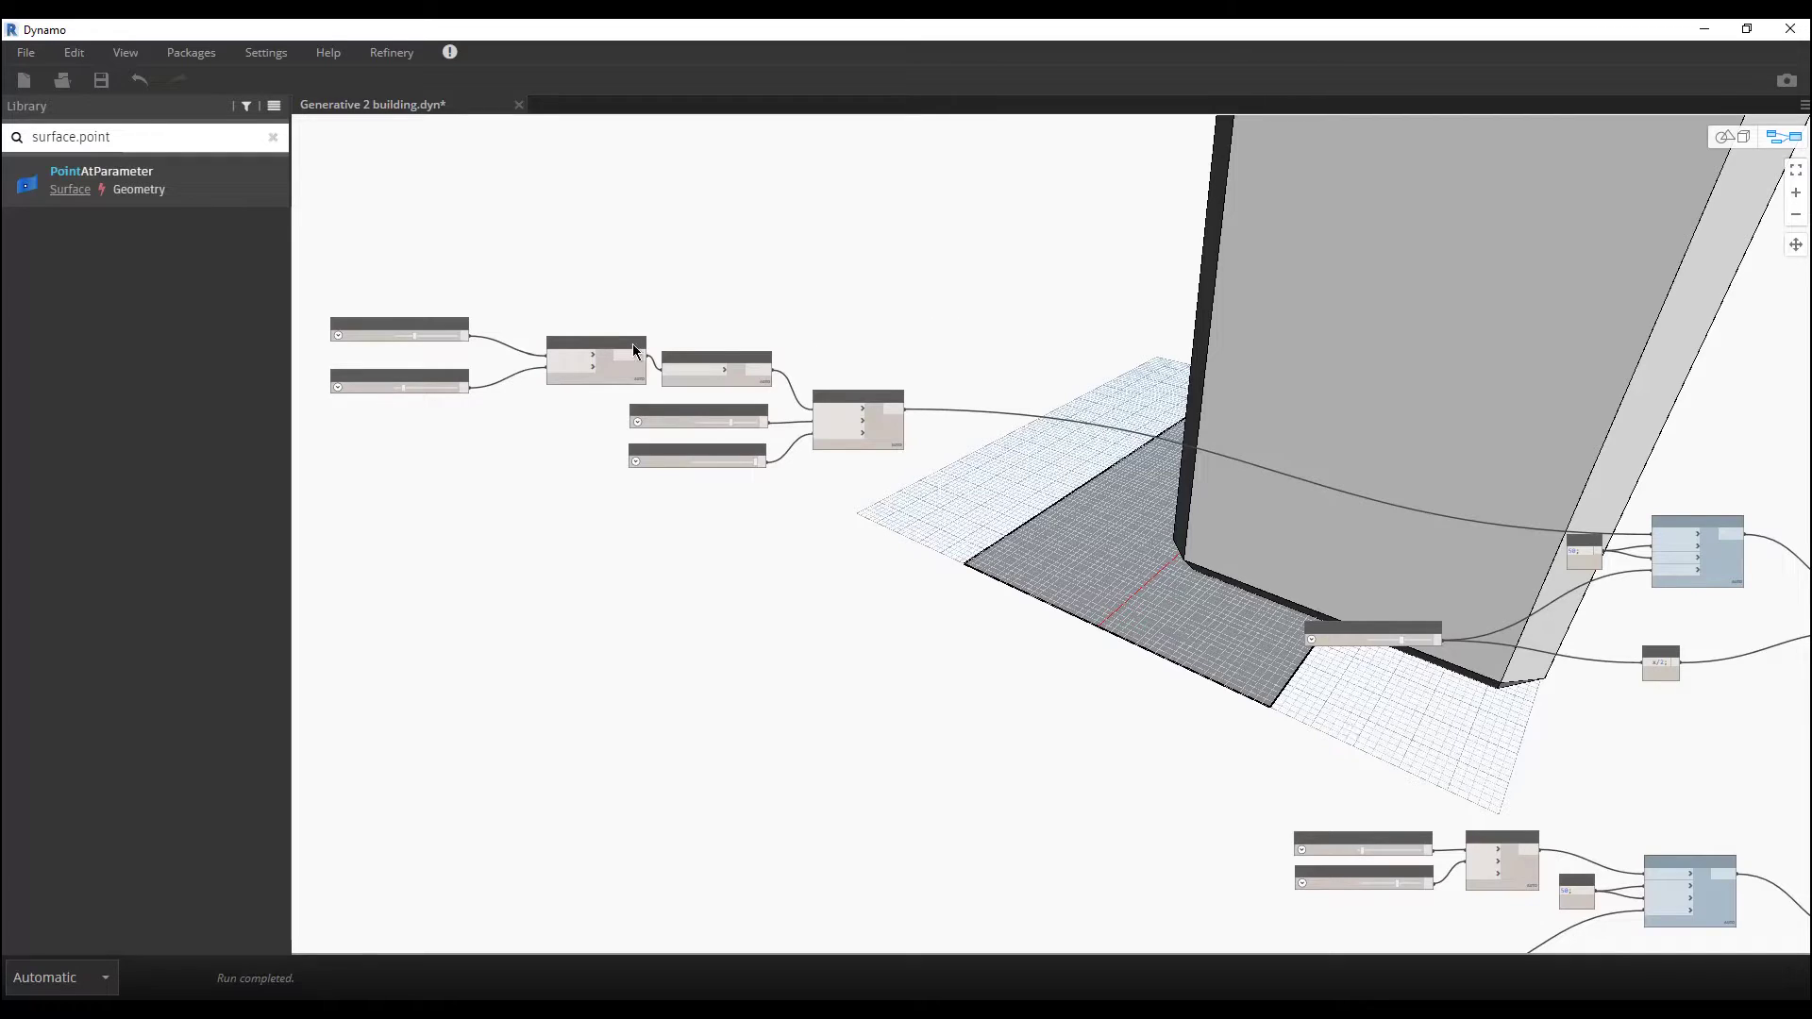
{"action": "scroll", "coordinate": [661, 354], "scroll_direction": "up", "scroll_amount": 5}
{"action": "scroll", "coordinate": [1029, 513], "scroll_direction": "down", "scroll_amount": 2}
{"action": "middle_click_drag", "start_coordinate": [1001, 536], "coordinate": [764, 536]}
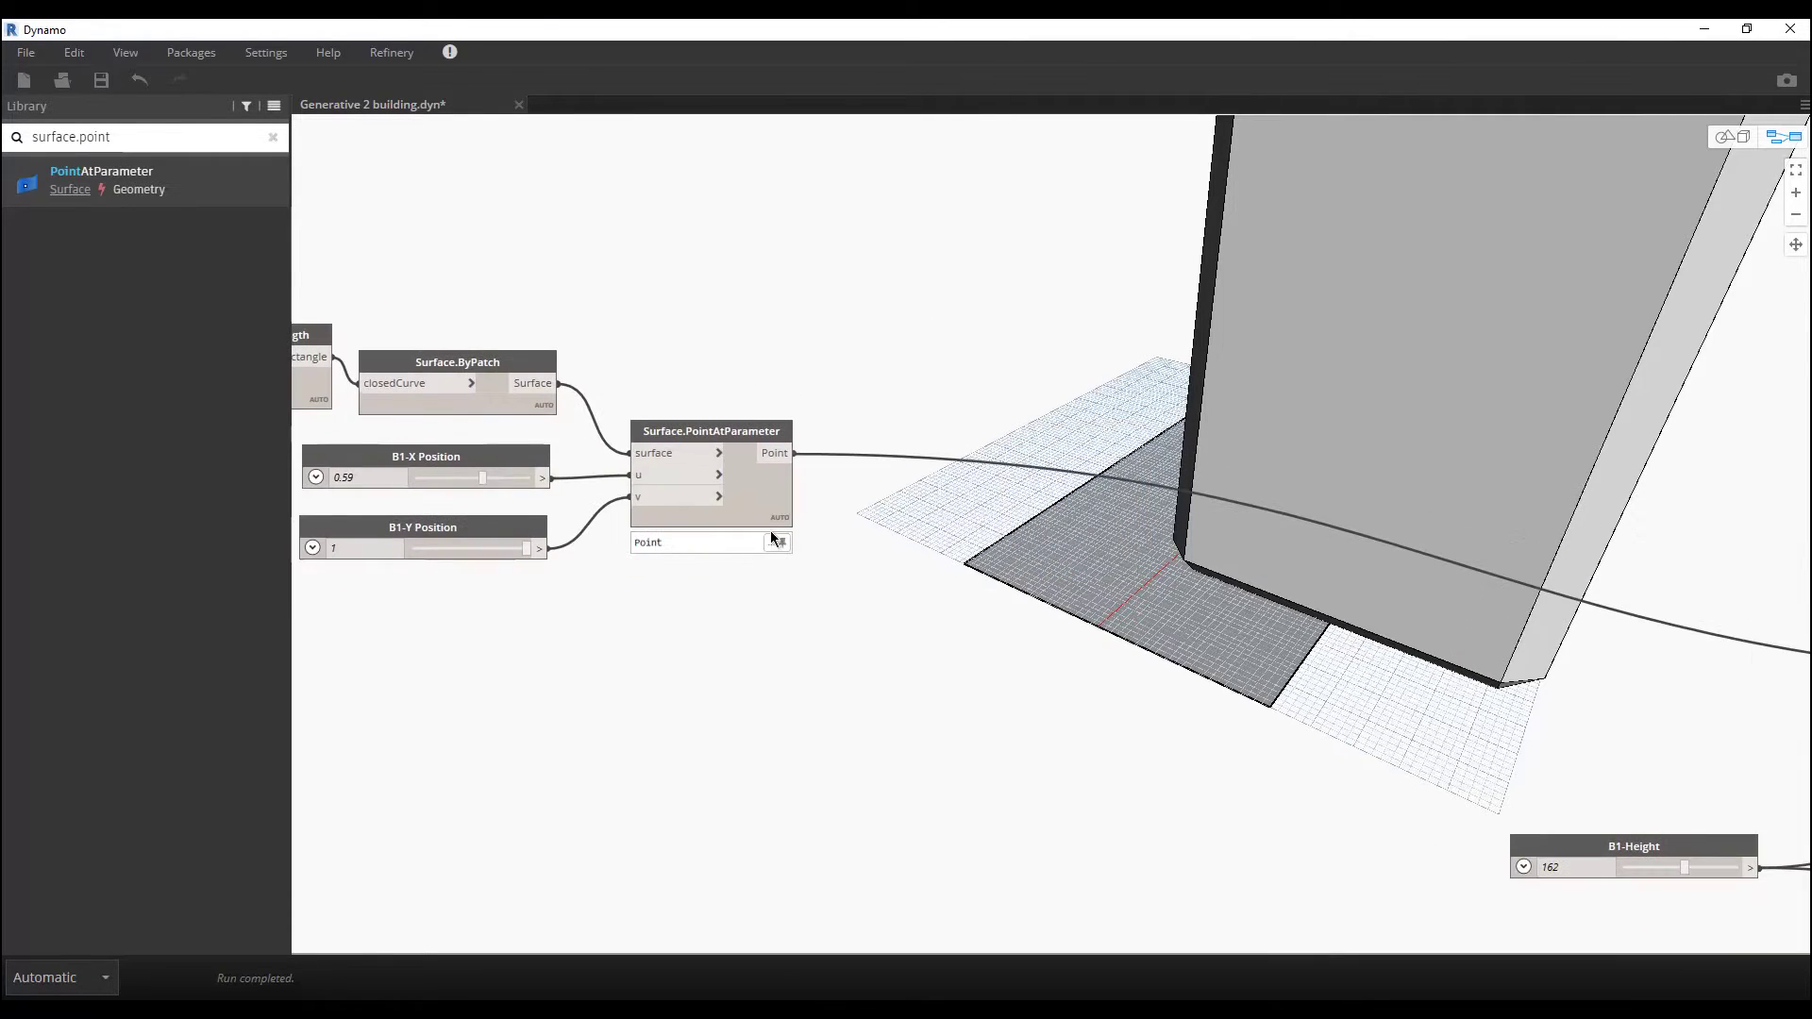
{"action": "left_click_drag", "start_coordinate": [841, 351], "coordinate": [698, 534]}
{"action": "left_click_drag", "start_coordinate": [745, 619], "coordinate": [430, 554]}
{"action": "left_click_drag", "start_coordinate": [768, 504], "coordinate": [1416, 543]}
{"action": "left_click", "coordinate": [1278, 649]}
{"action": "scroll", "coordinate": [1277, 649], "scroll_direction": "down", "scroll_amount": 5}
{"action": "middle_click_drag", "start_coordinate": [1129, 476], "coordinate": [775, 281]}
Step: Duplicate the two position sliders with Surface.PointAtParameter and place the copy beside the second building's nodes
{"action": "left_click_drag", "start_coordinate": [728, 247], "coordinate": [1087, 489]}
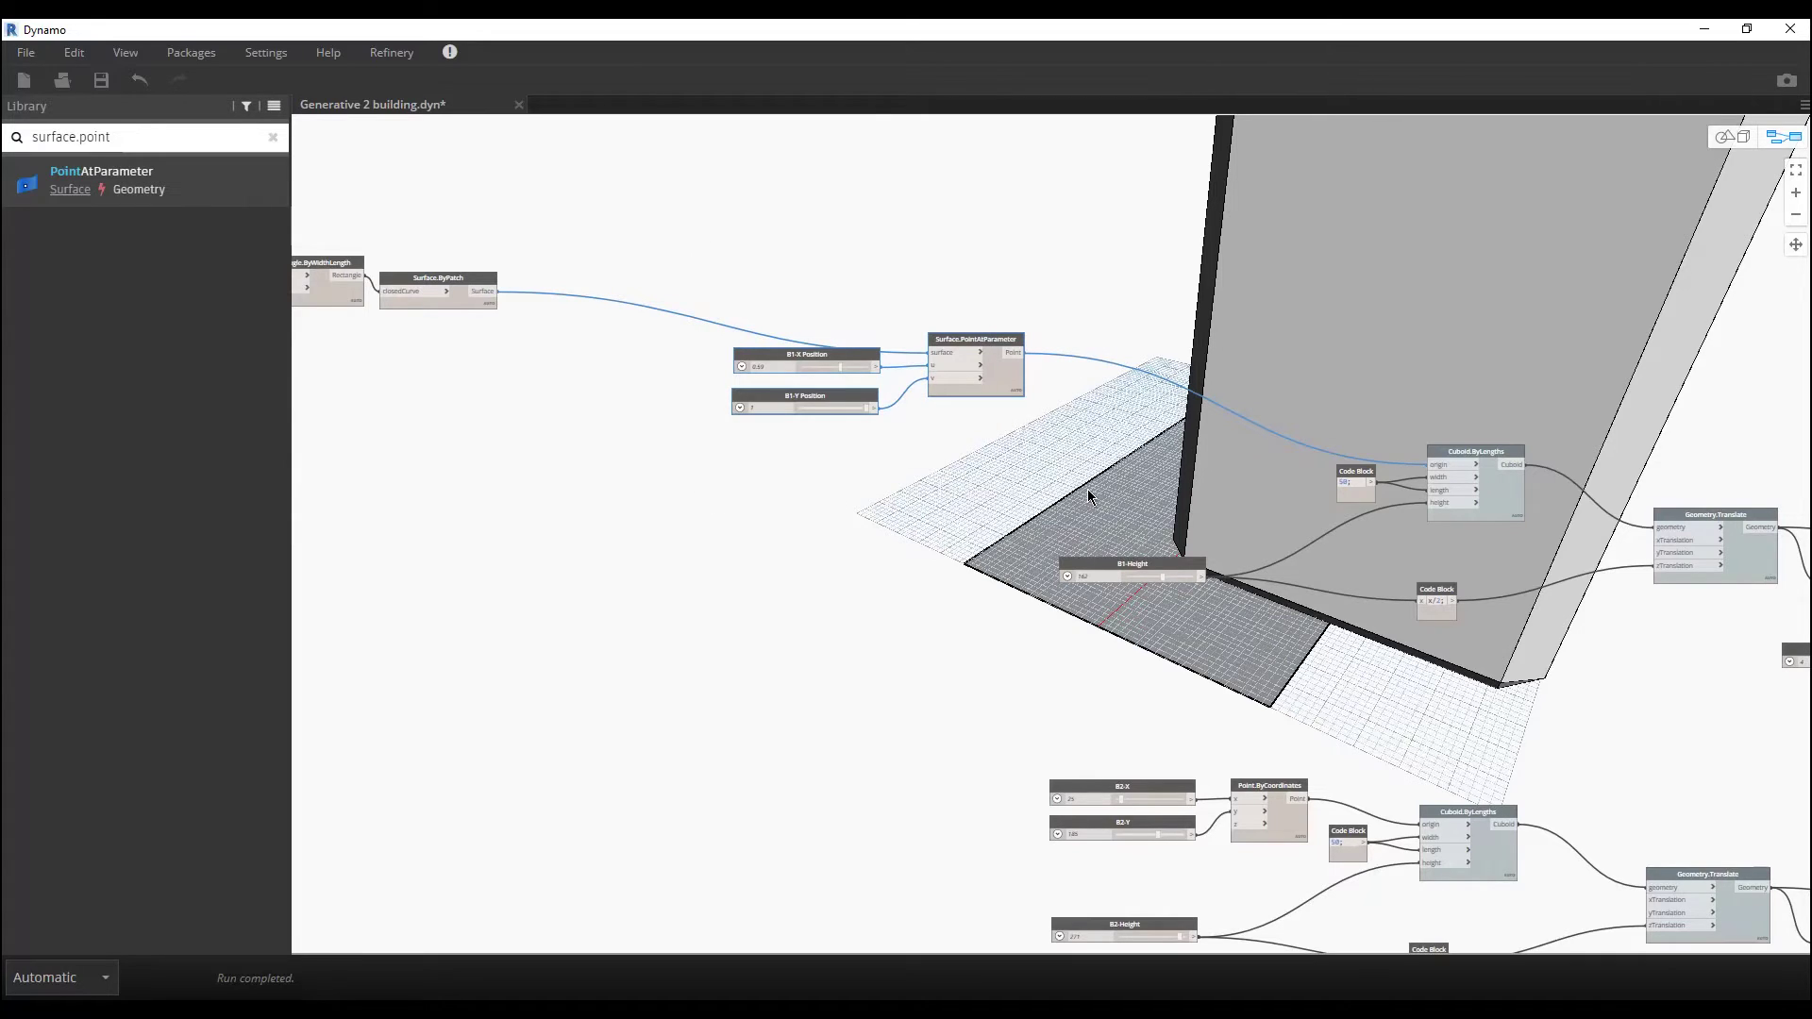
{"action": "key", "text": "ctrl+c"}
{"action": "key", "text": "ctrl+v"}
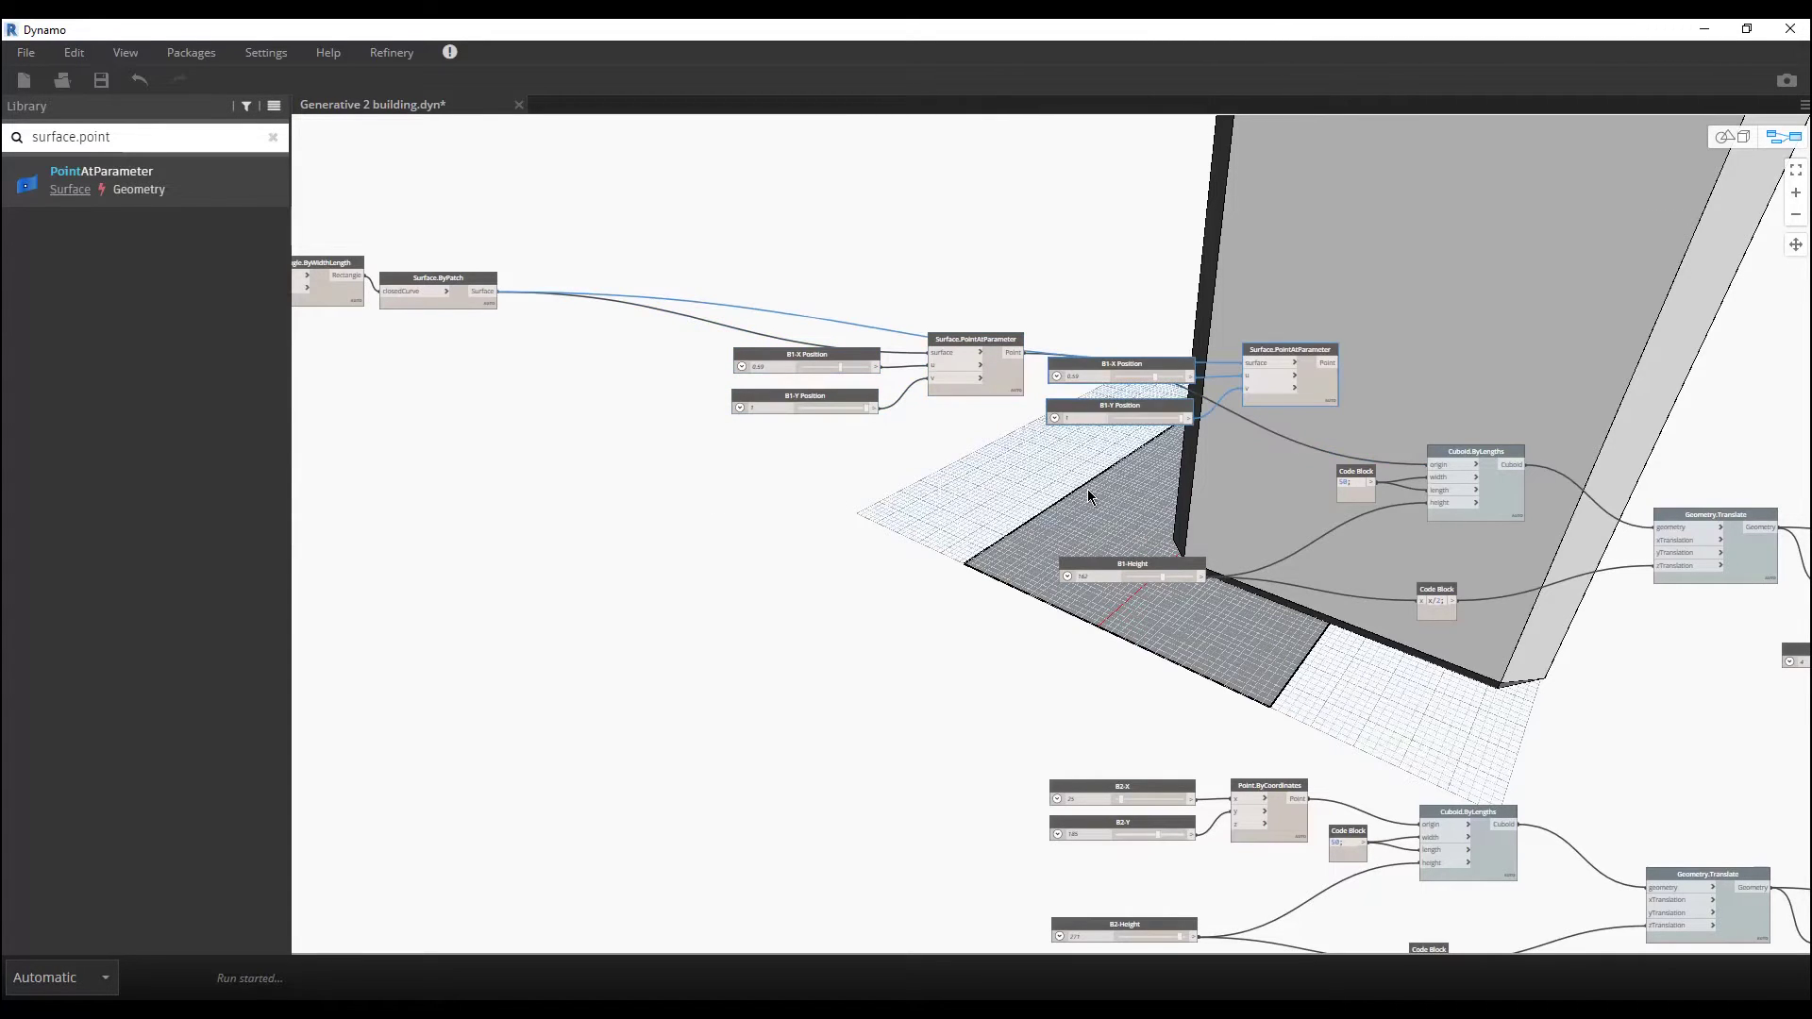
{"action": "left_click_drag", "start_coordinate": [1294, 391], "coordinate": [940, 810]}
Step: Rename the copied u slider for the second building as B2-X Position
{"action": "middle_click_drag", "start_coordinate": [1267, 904], "coordinate": [1264, 616]}
{"action": "scroll", "coordinate": [850, 567], "scroll_direction": "up", "scroll_amount": 3}
{"action": "double_click", "coordinate": [630, 567]}
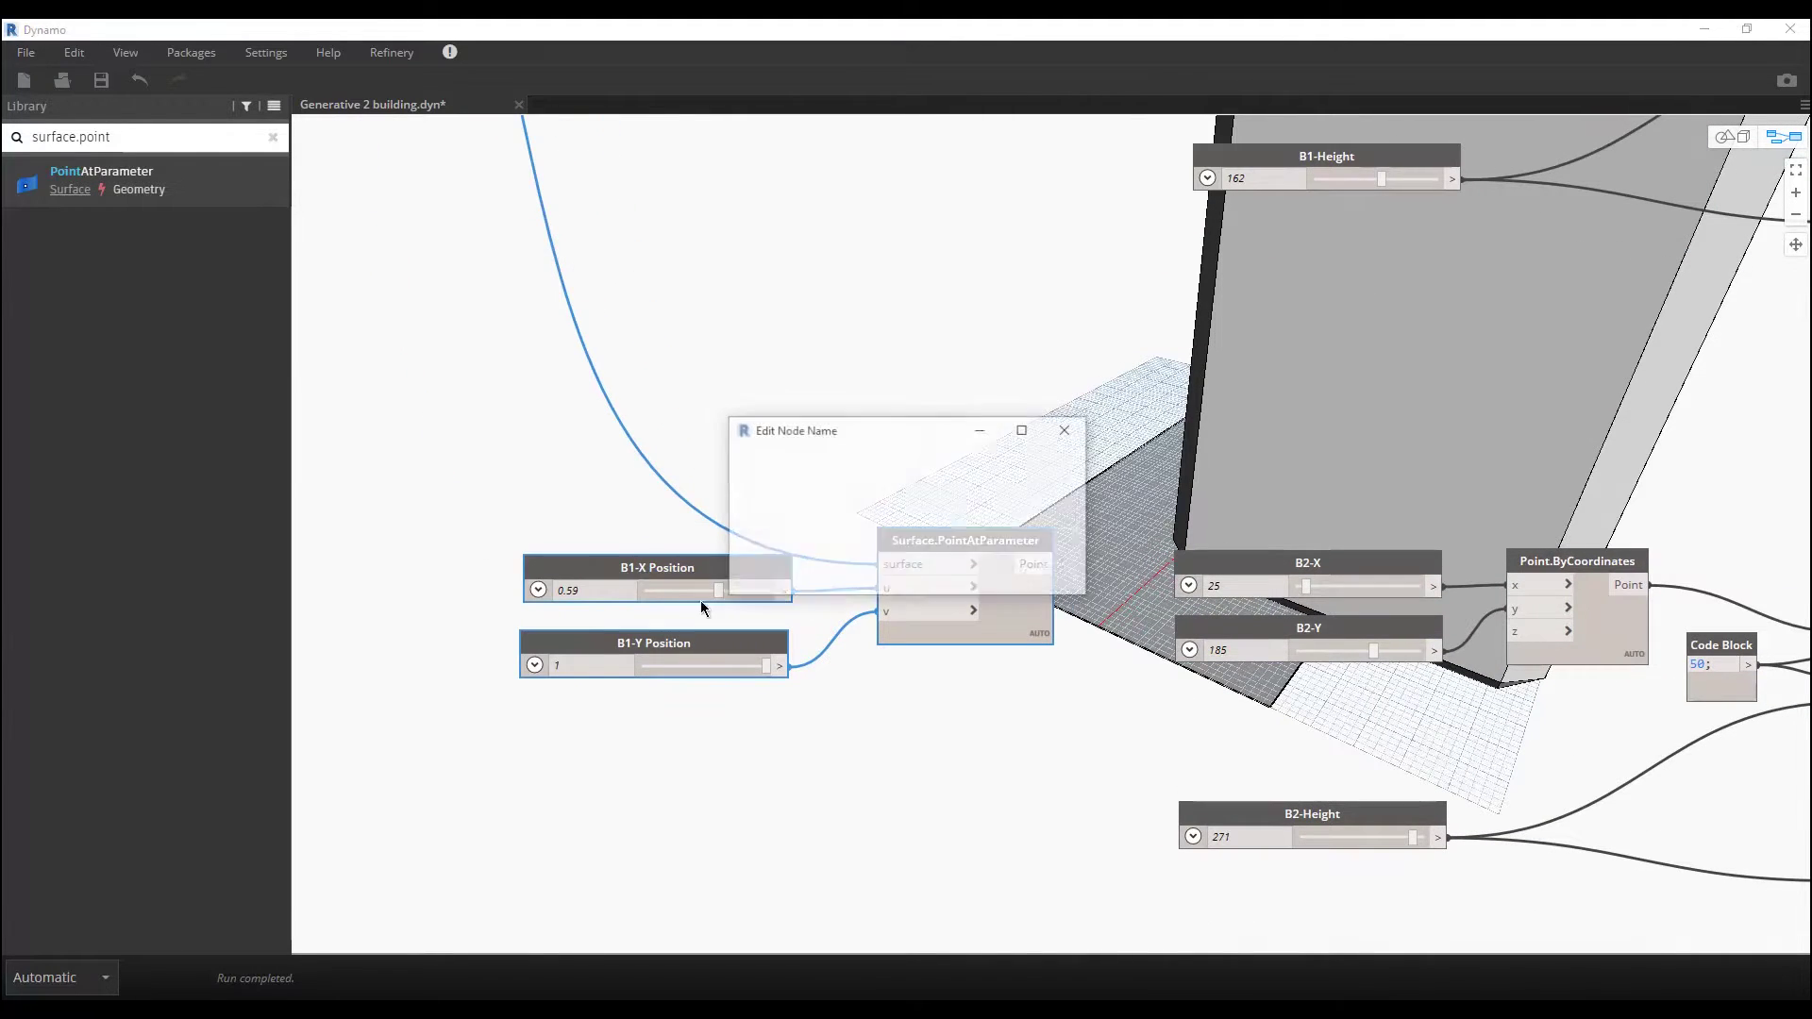
{"action": "left_click_drag", "start_coordinate": [762, 483], "coordinate": [774, 483]}
{"action": "type", "text": "2"}
{"action": "left_click", "coordinate": [1015, 578]}
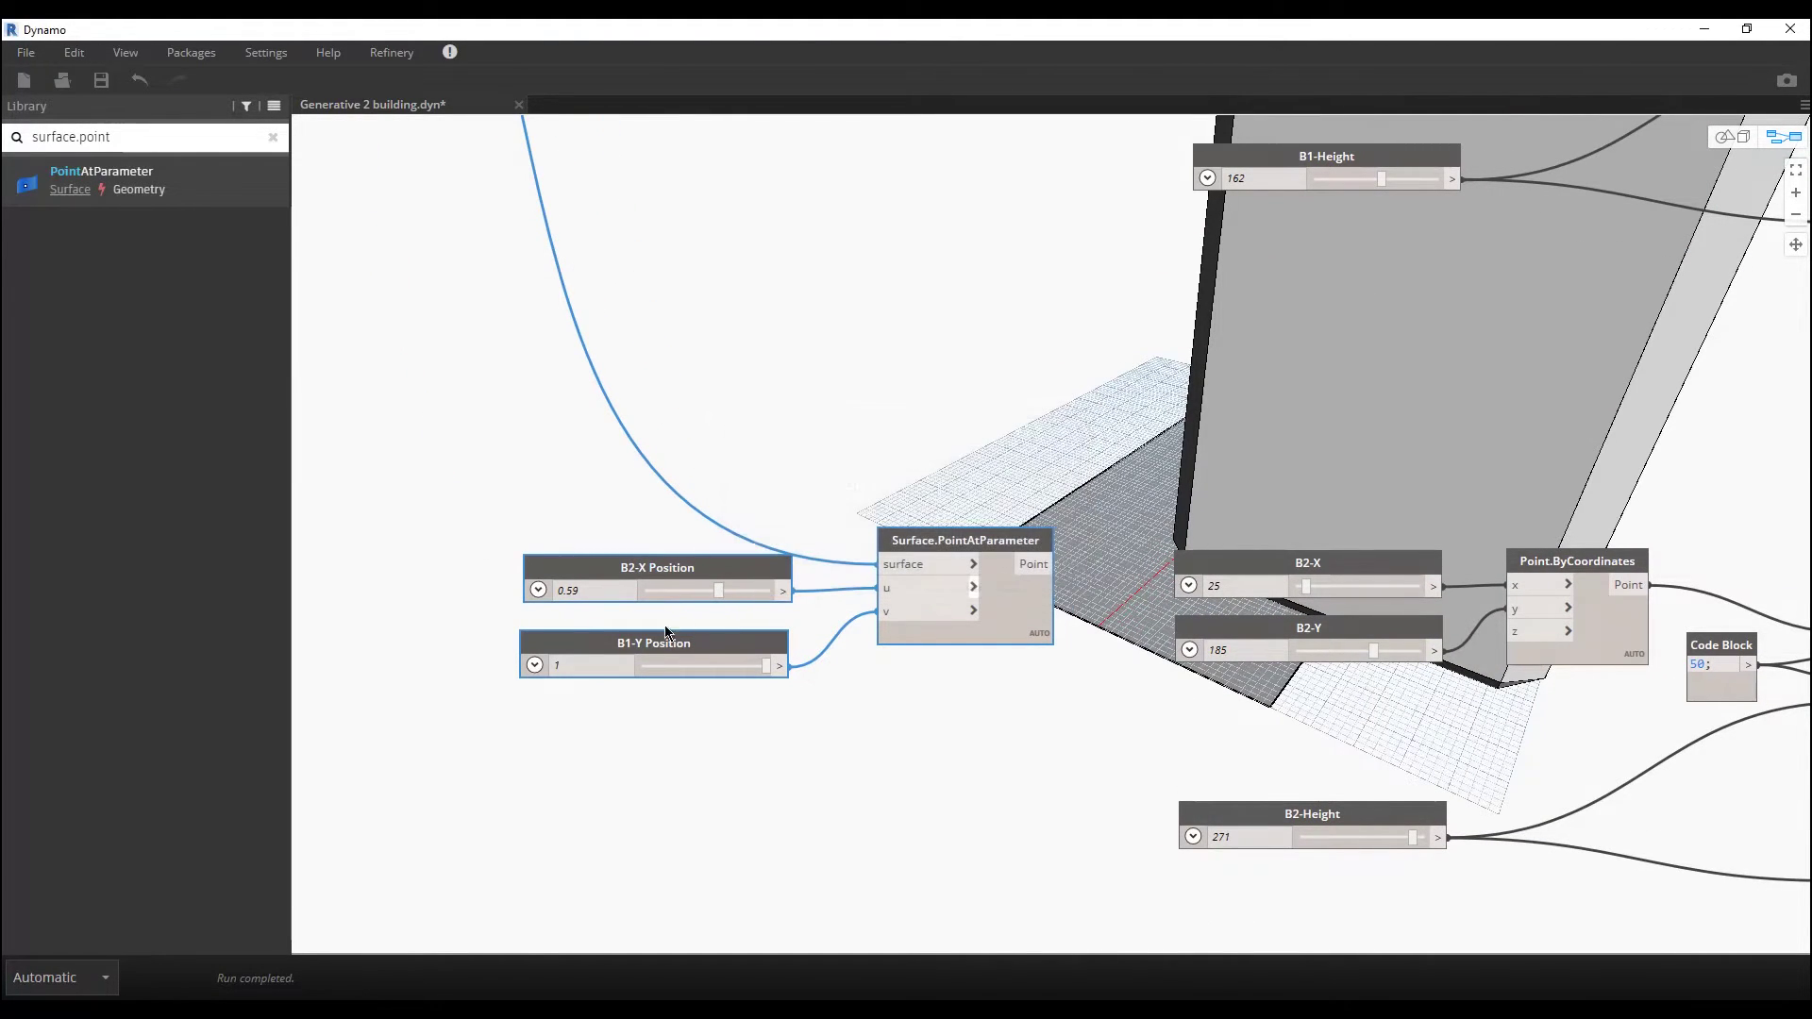
Step: Rename the copied v slider for the second building as B2-Y Position
{"action": "double_click", "coordinate": [654, 643]}
{"action": "left_click", "coordinate": [759, 483]}
{"action": "left_click_drag", "start_coordinate": [760, 483], "coordinate": [774, 483]}
{"action": "type", "text": "2-Y Position"}
{"action": "left_click", "coordinate": [1038, 568]}
Step: Connect the copied surface point to the second cuboid's origin and delete the old B2-X, B2-Y and Point.ByCoordinates nodes
{"action": "middle_click_drag", "start_coordinate": [1158, 659], "coordinate": [780, 583]}
{"action": "left_click_drag", "start_coordinate": [639, 489], "coordinate": [1510, 559]}
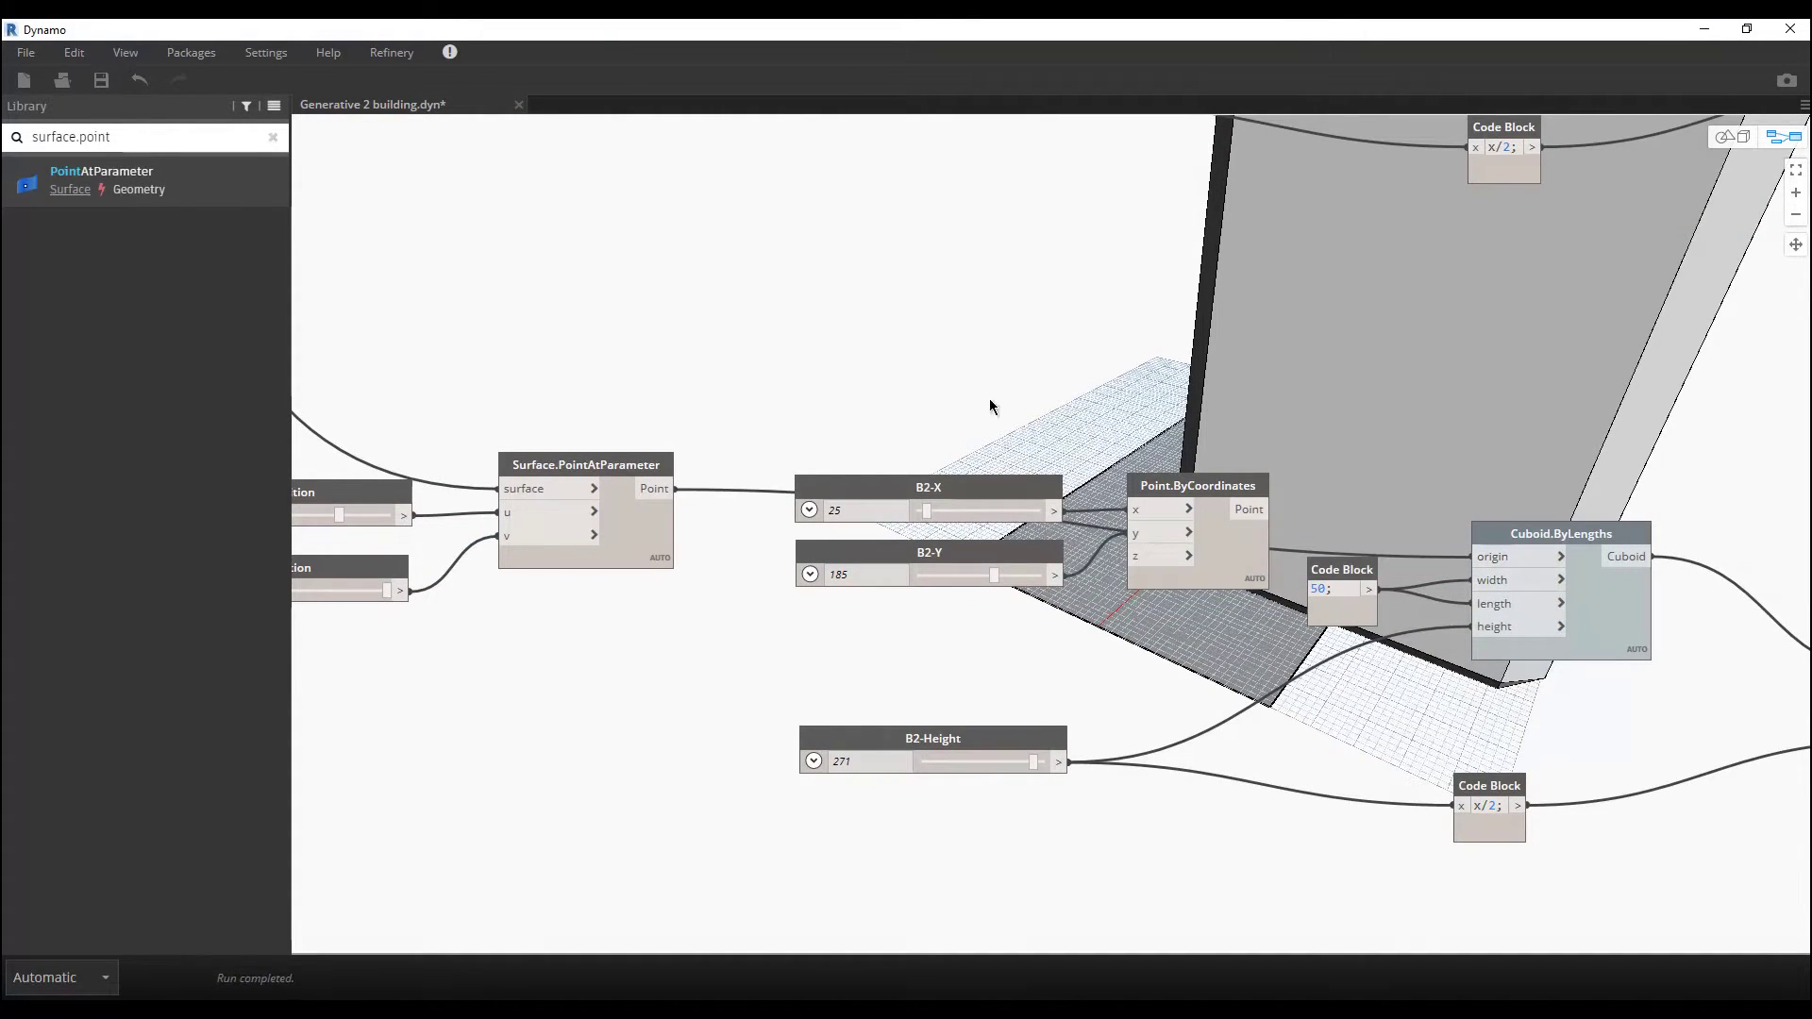
{"action": "left_click_drag", "start_coordinate": [745, 360], "coordinate": [1312, 676]}
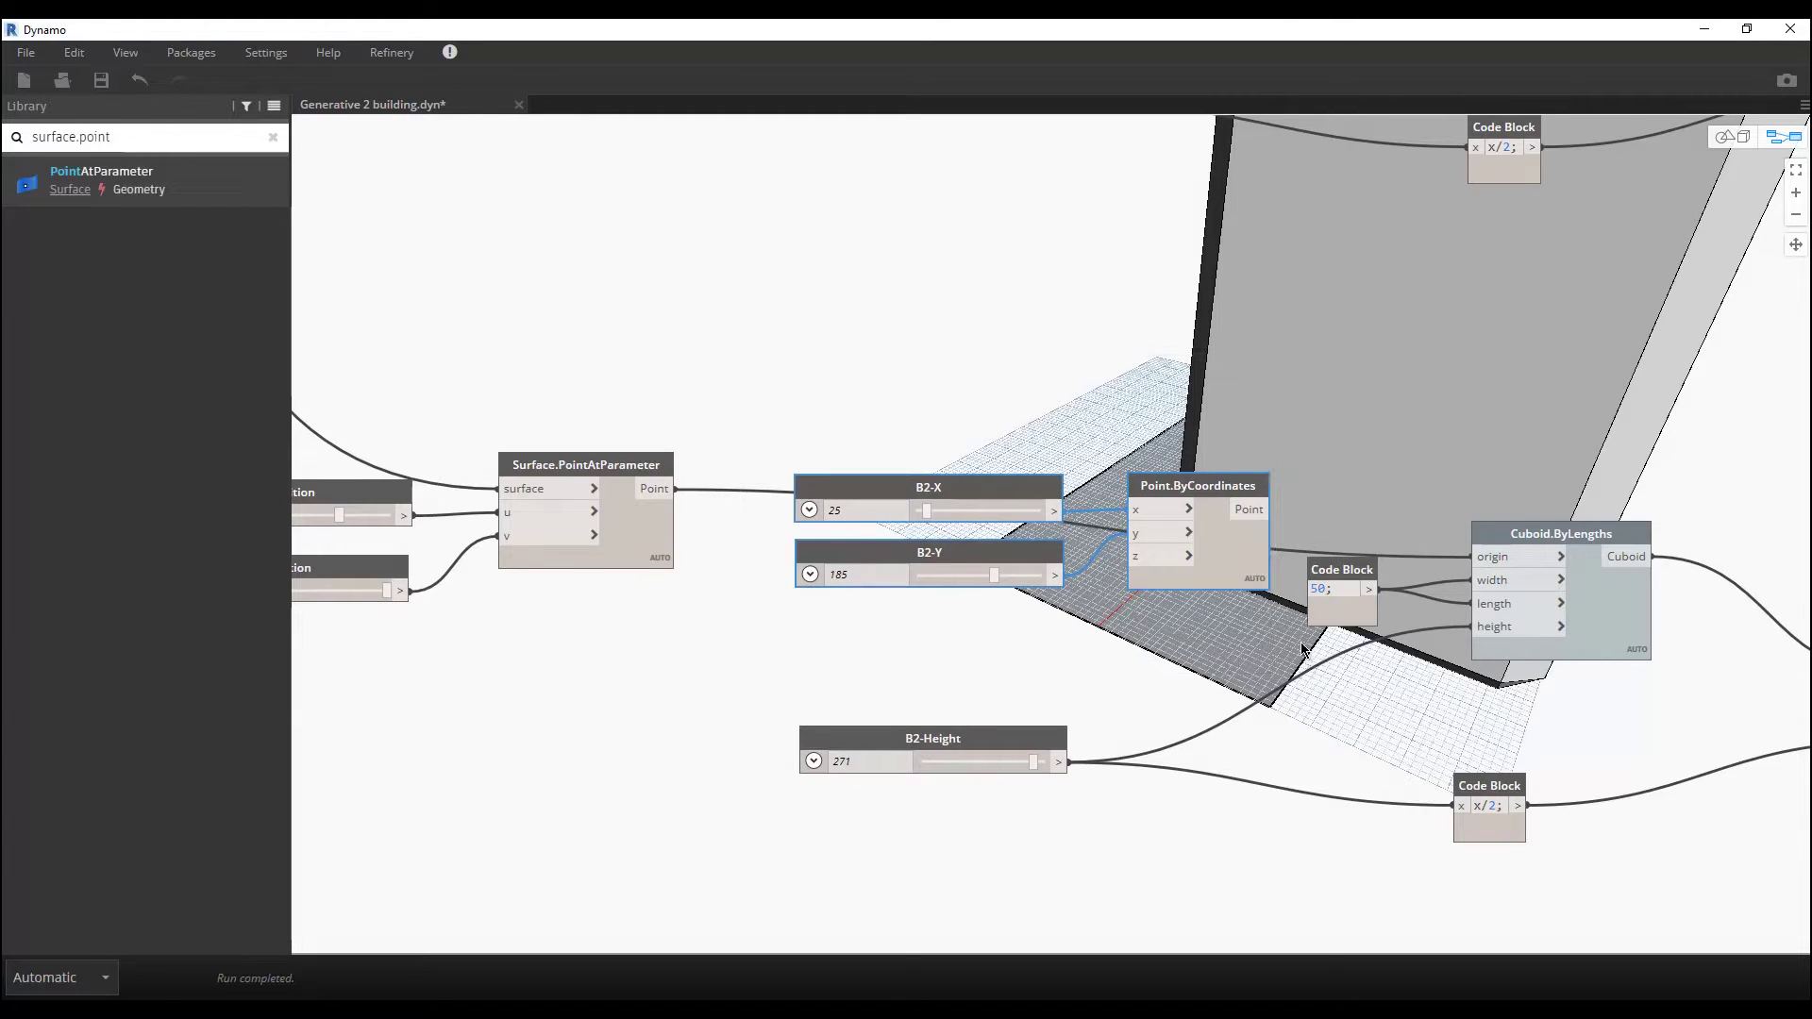
{"action": "key", "text": "Delete"}
Step: Reposition the second building by setting B2-X Position to 0.61 and lowering the B2-Y Position slider
{"action": "middle_click_drag", "start_coordinate": [795, 558], "coordinate": [1115, 551]}
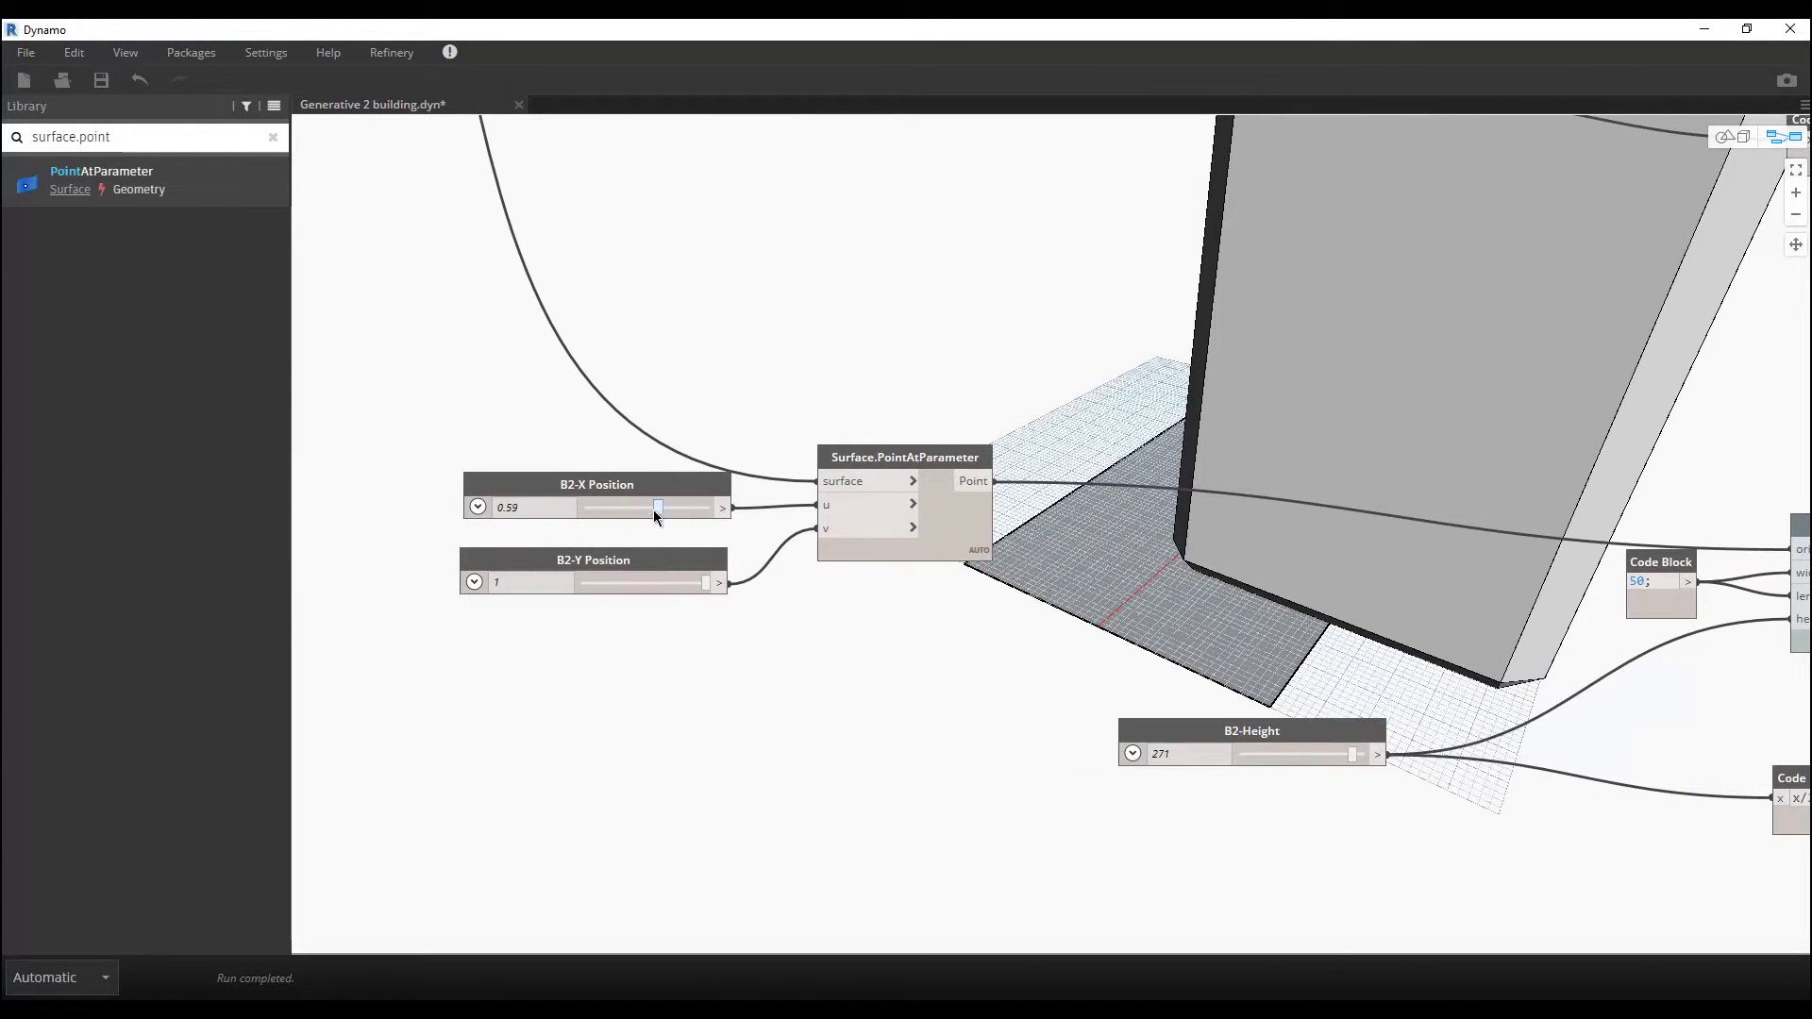
{"action": "left_click_drag", "start_coordinate": [601, 503], "coordinate": [660, 507]}
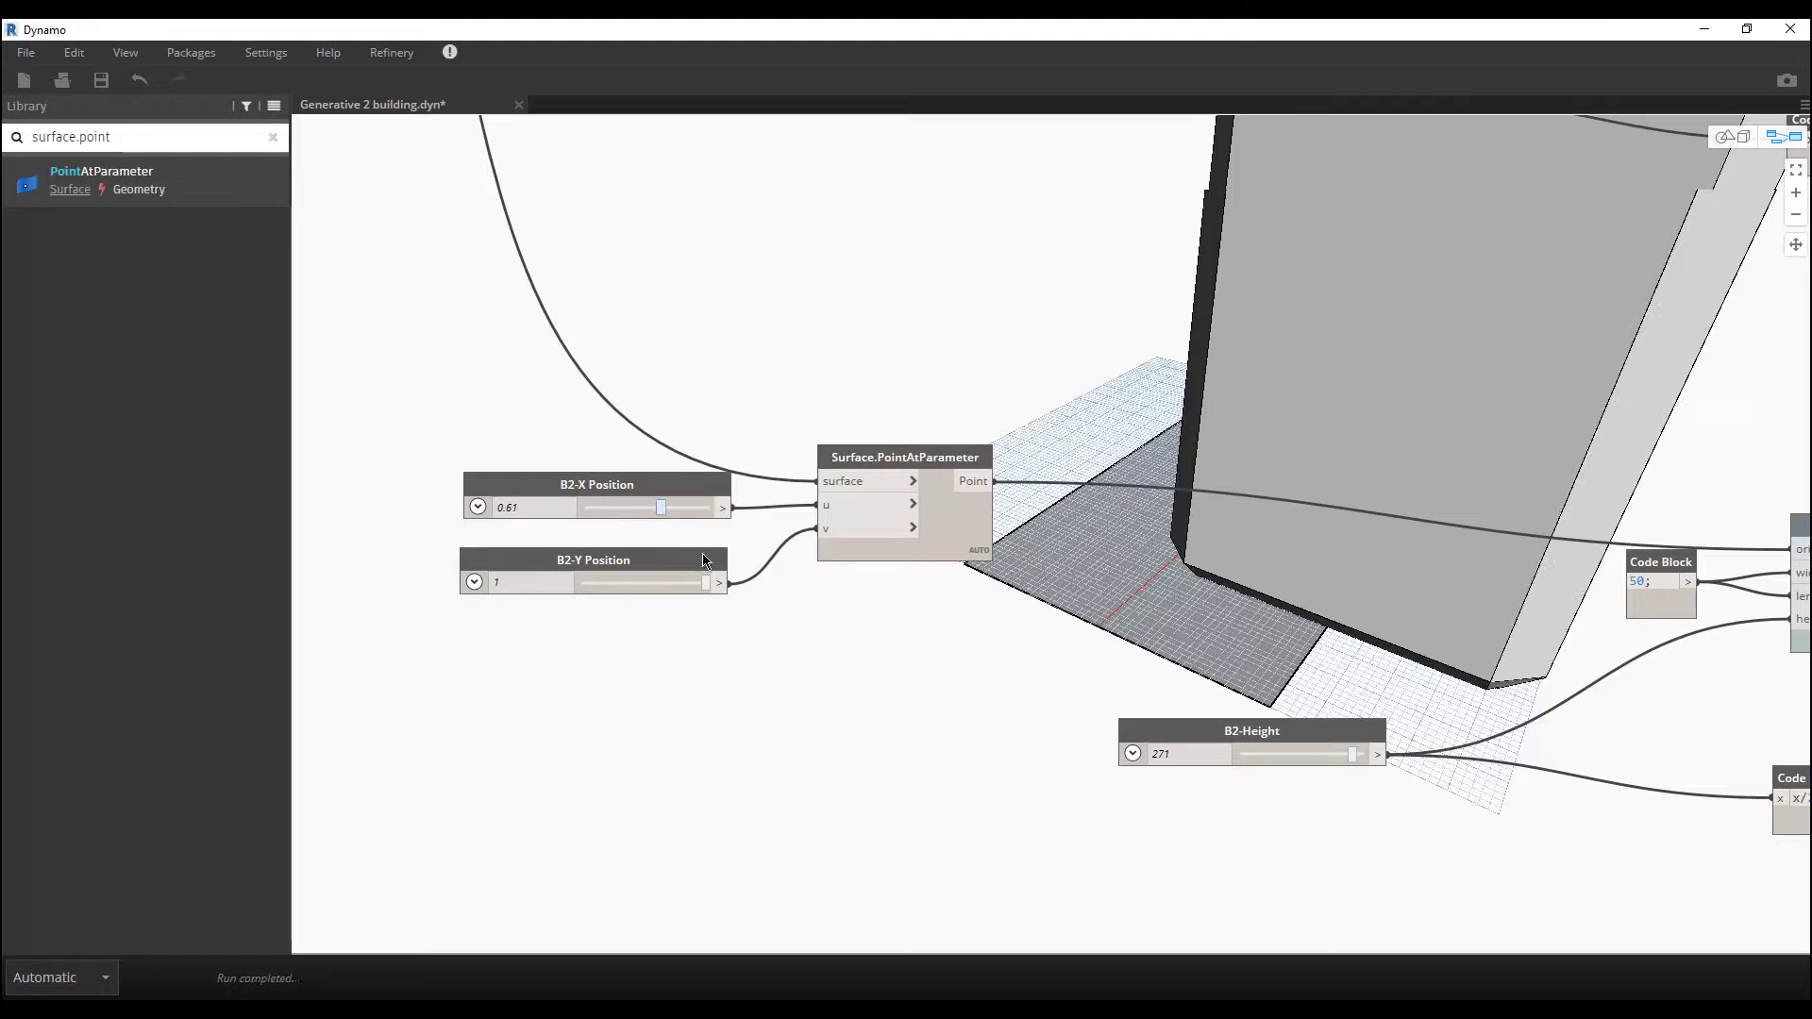
{"action": "left_click_drag", "start_coordinate": [710, 580], "coordinate": [666, 565]}
Step: Paste another copy of the position sliders with Surface.PointAtParameter and place it beside the third building's nodes
{"action": "scroll", "coordinate": [959, 312], "scroll_direction": "down", "scroll_amount": 3}
{"action": "middle_click_drag", "start_coordinate": [1041, 526], "coordinate": [997, 125]}
{"action": "key", "text": "ctrl+v"}
{"action": "scroll", "coordinate": [872, 310], "scroll_direction": "up", "scroll_amount": 2}
{"action": "left_click_drag", "start_coordinate": [1109, 429], "coordinate": [985, 431]}
Step: Rename the pasted u slider for the third building as B3-X Position
{"action": "scroll", "coordinate": [861, 411], "scroll_direction": "up", "scroll_amount": 3}
{"action": "double_click", "coordinate": [715, 470]}
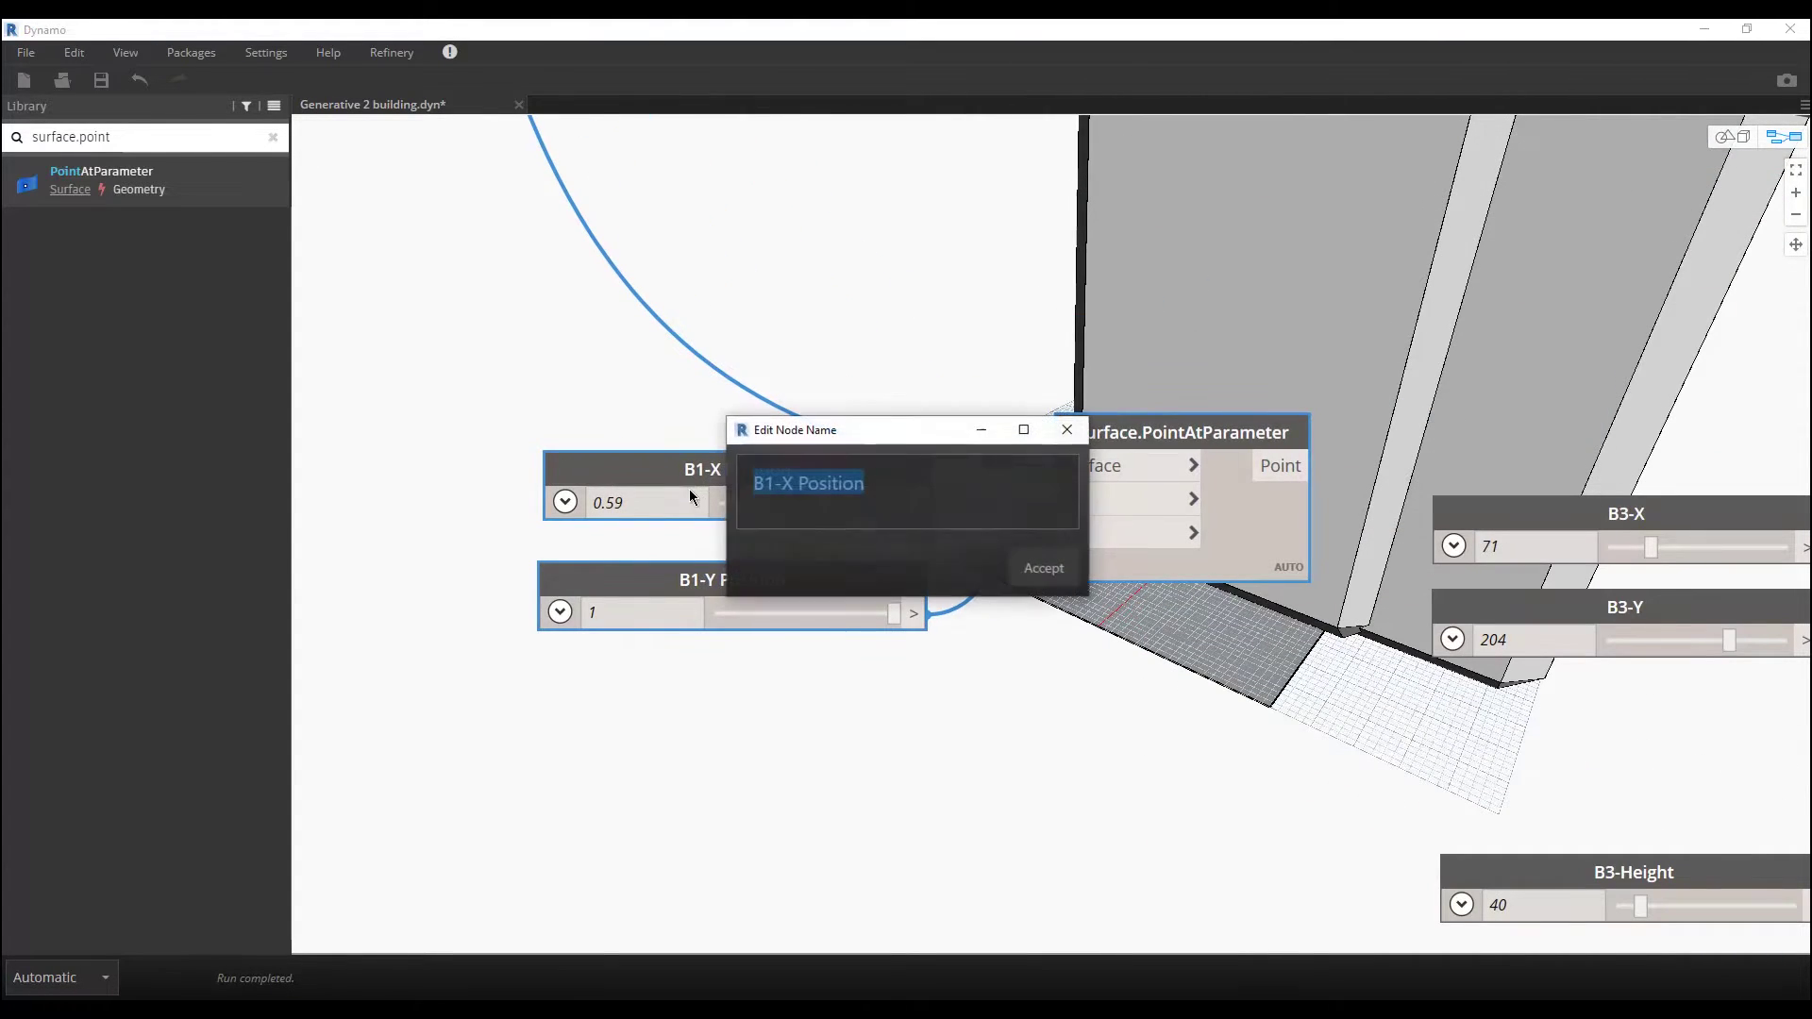
{"action": "key", "text": "Left"}
{"action": "key", "text": "Right"}
{"action": "key", "text": "shift+Right"}
{"action": "type", "text": "3"}
{"action": "left_click", "coordinate": [1041, 563]}
Step: Rename the pasted v slider for the third building as B3-Y Position
{"action": "left_click", "coordinate": [972, 659]}
{"action": "double_click", "coordinate": [702, 583]}
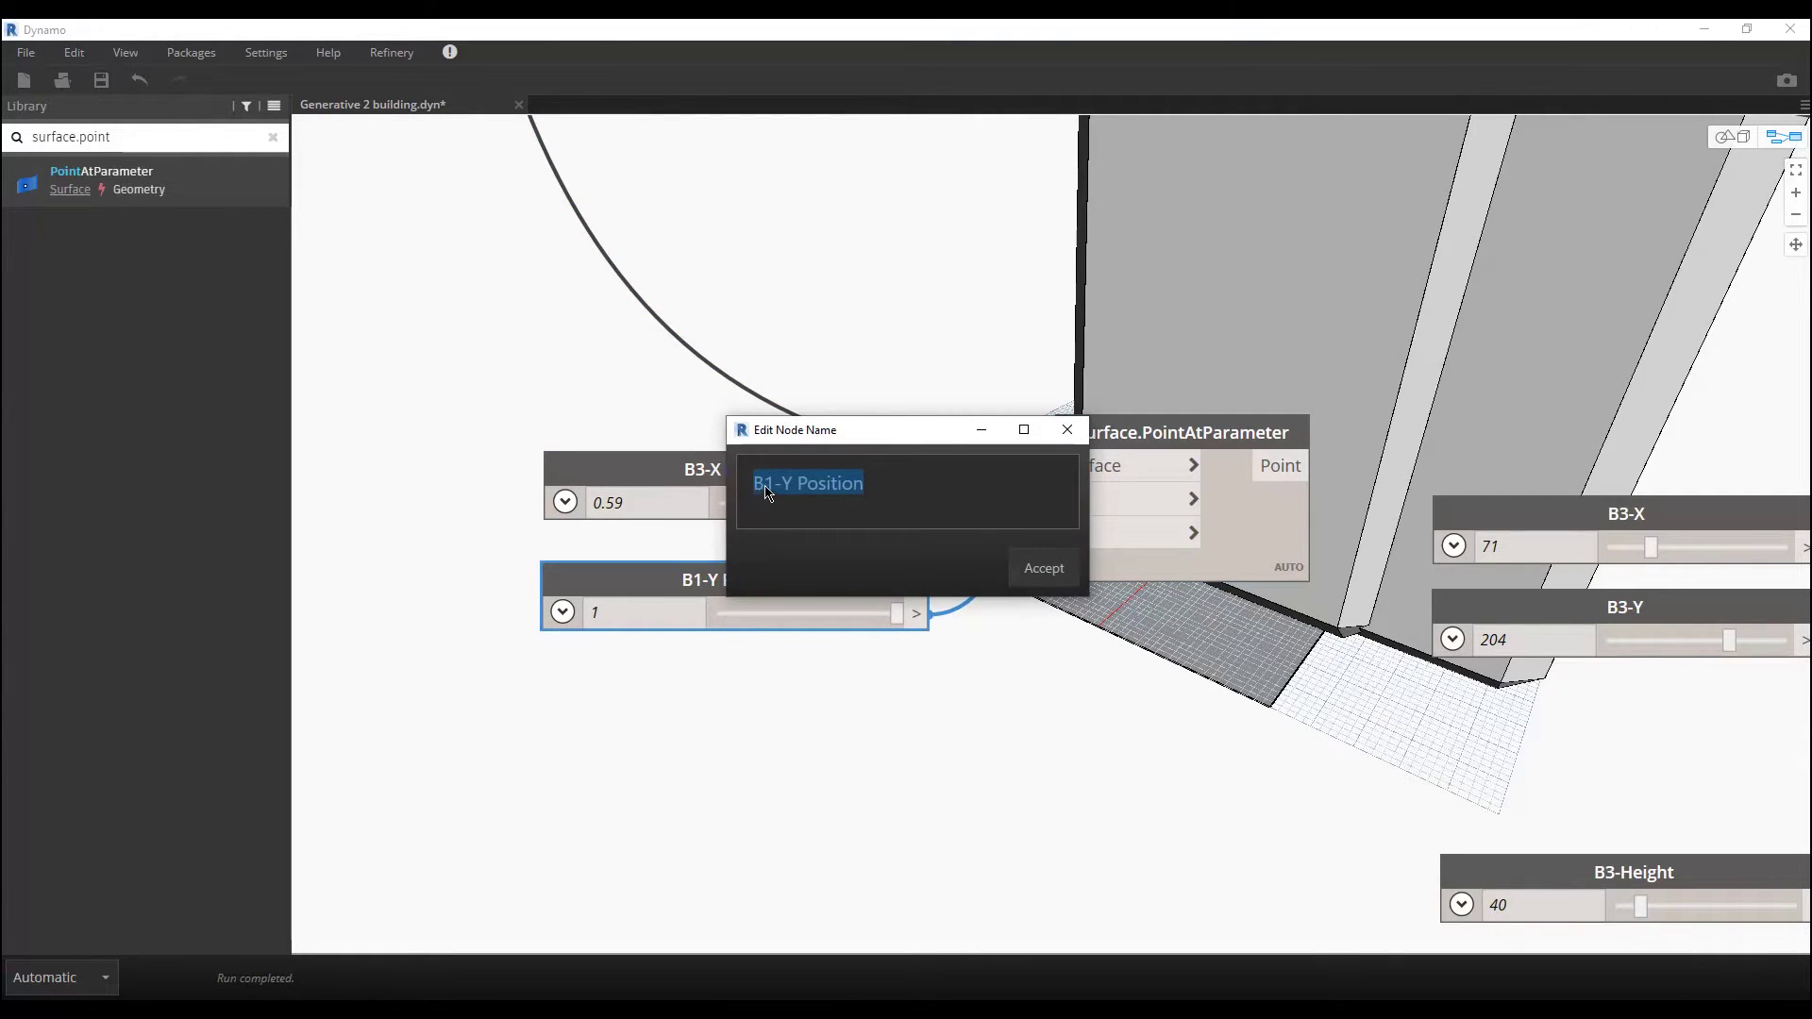
{"action": "left_click", "coordinate": [768, 491]}
{"action": "key", "text": "shift+Right"}
{"action": "type", "text": "3"}
{"action": "left_click", "coordinate": [1041, 567]}
Step: Connect the third surface point to the third cuboid's origin and delete the old B3-X, B3-Y and Point.ByCoordinates nodes
{"action": "middle_click_drag", "start_coordinate": [1283, 492], "coordinate": [643, 439]}
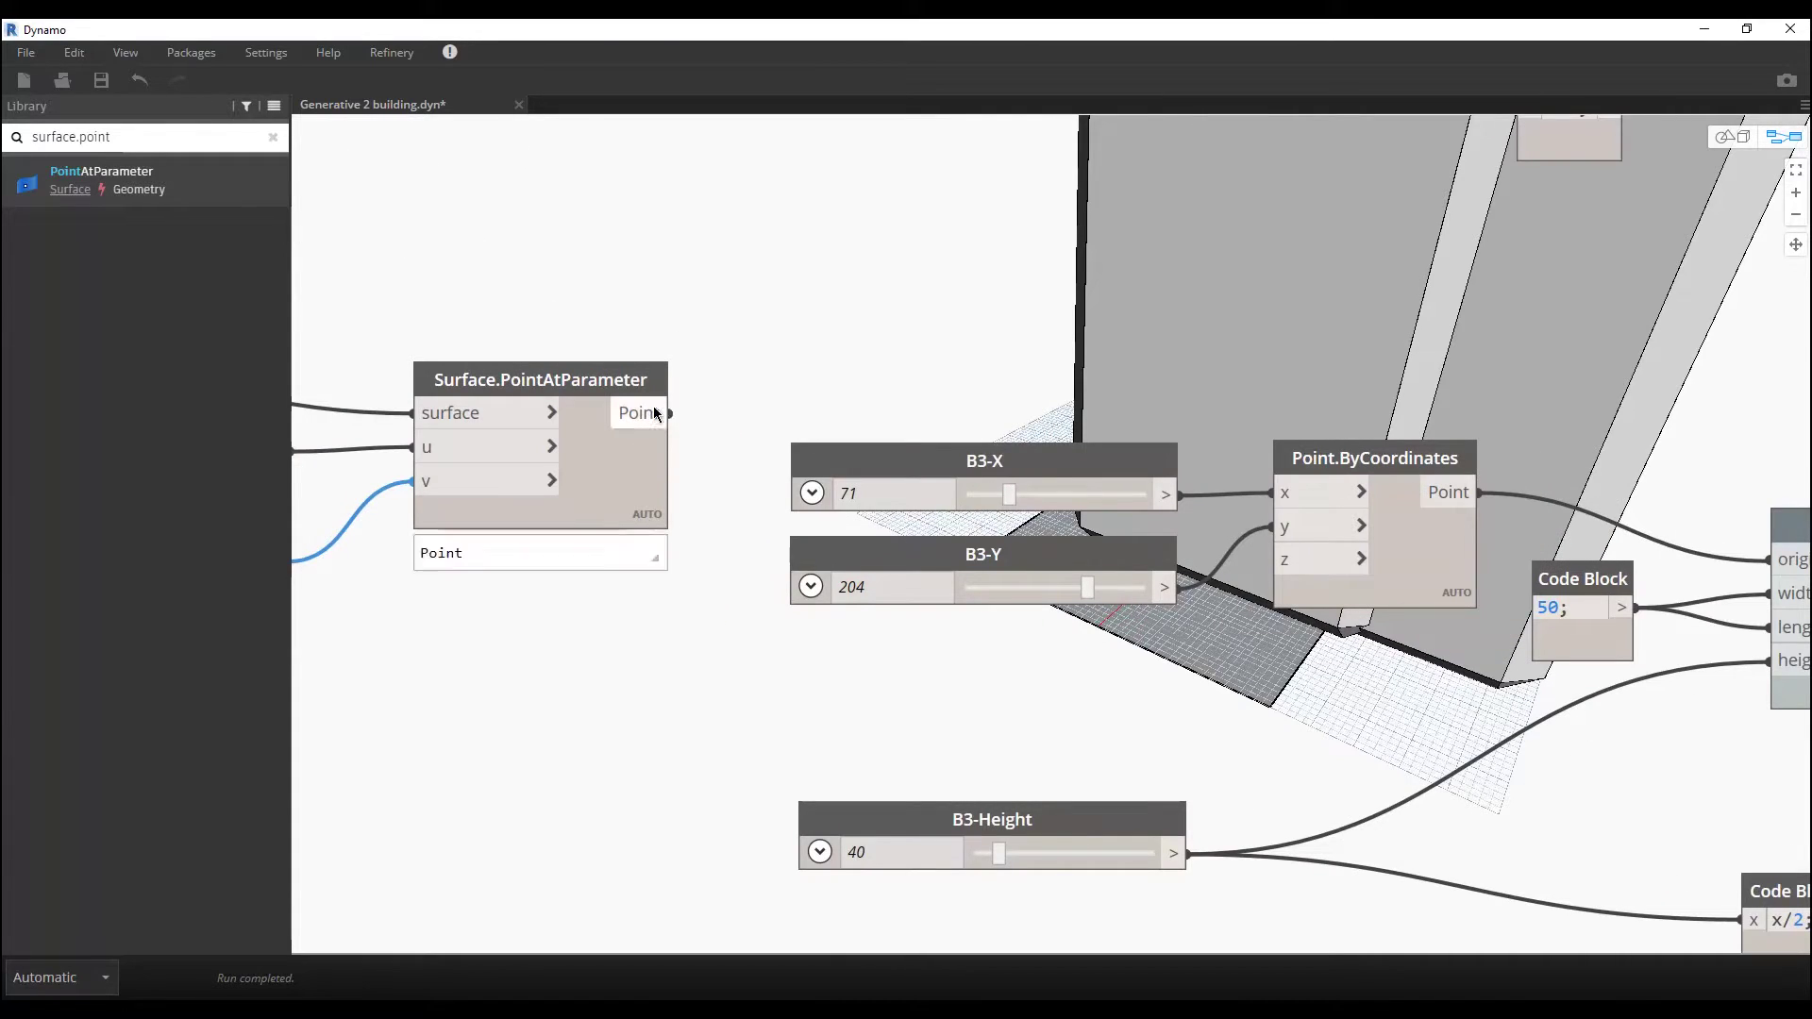
{"action": "scroll", "coordinate": [654, 406], "scroll_direction": "down", "scroll_amount": 3}
{"action": "left_click_drag", "start_coordinate": [1190, 374], "coordinate": [853, 546]}
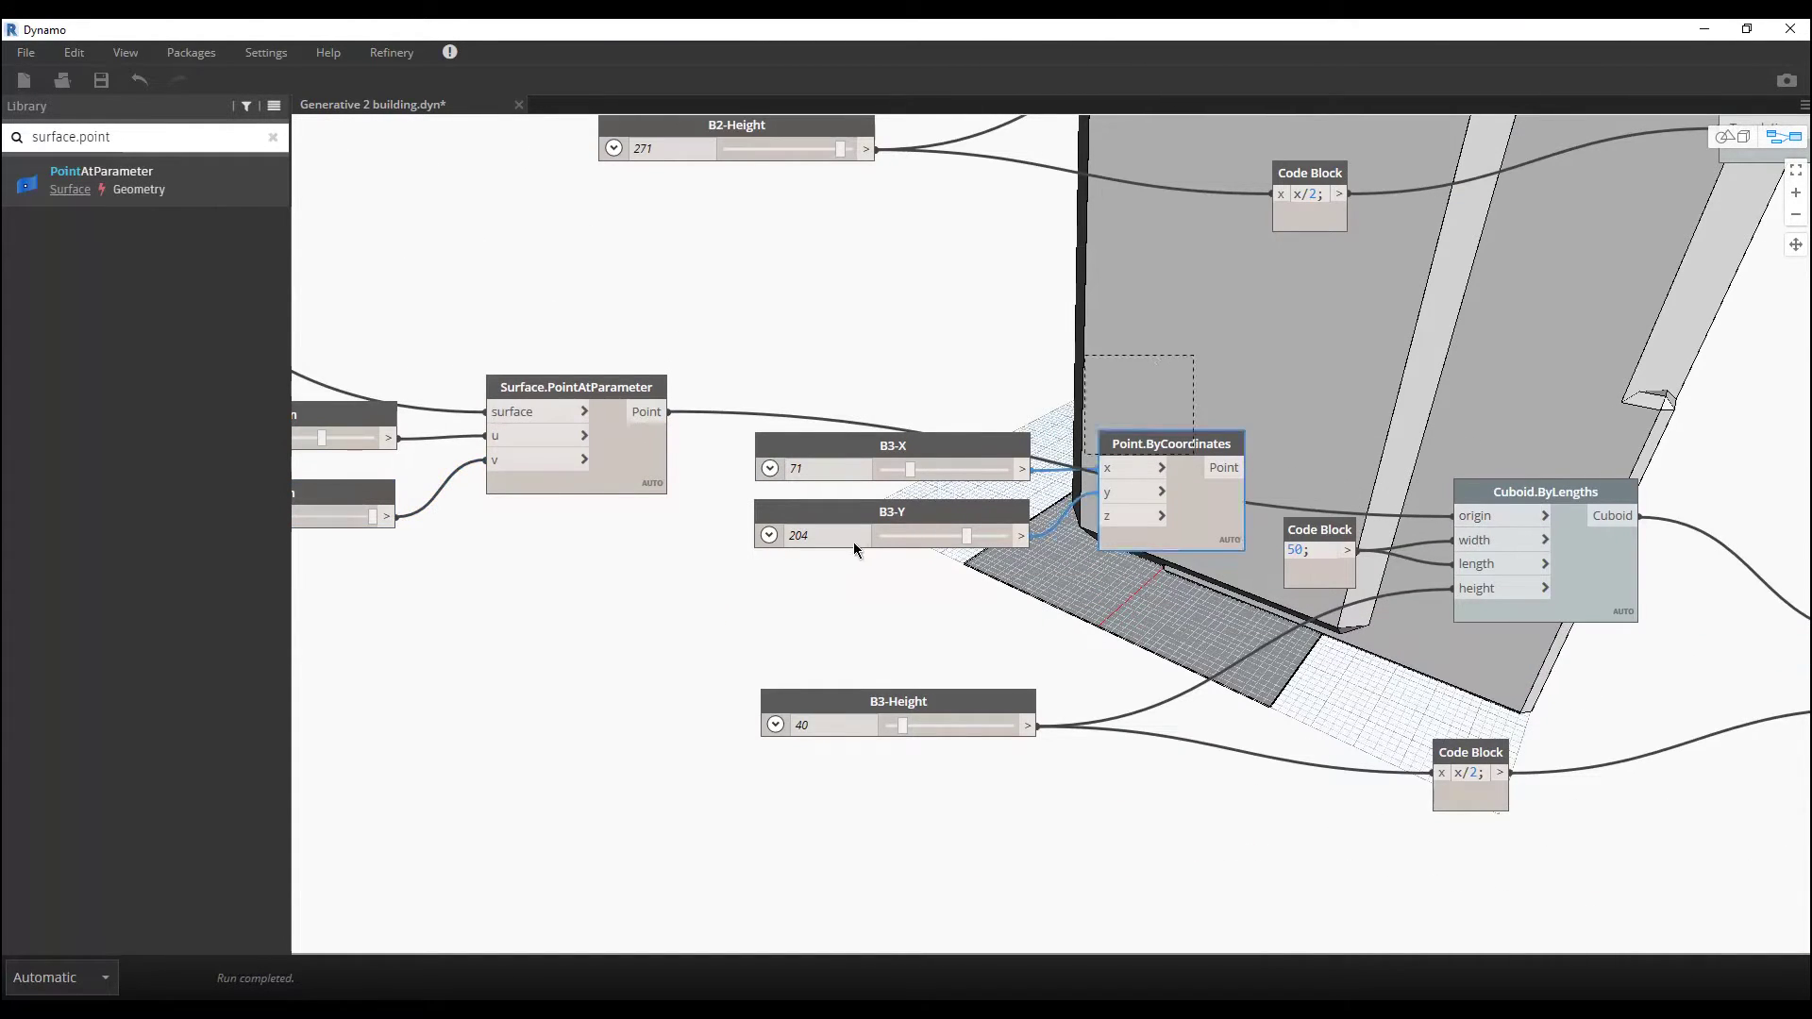
{"action": "key", "text": "Delete"}
Step: Paste a further copy of the position sliders with Surface.PointAtParameter and place it beside the fourth building's nodes
{"action": "scroll", "coordinate": [994, 547], "scroll_direction": "down", "scroll_amount": 3}
{"action": "scroll", "coordinate": [1072, 447], "scroll_direction": "up", "scroll_amount": 3}
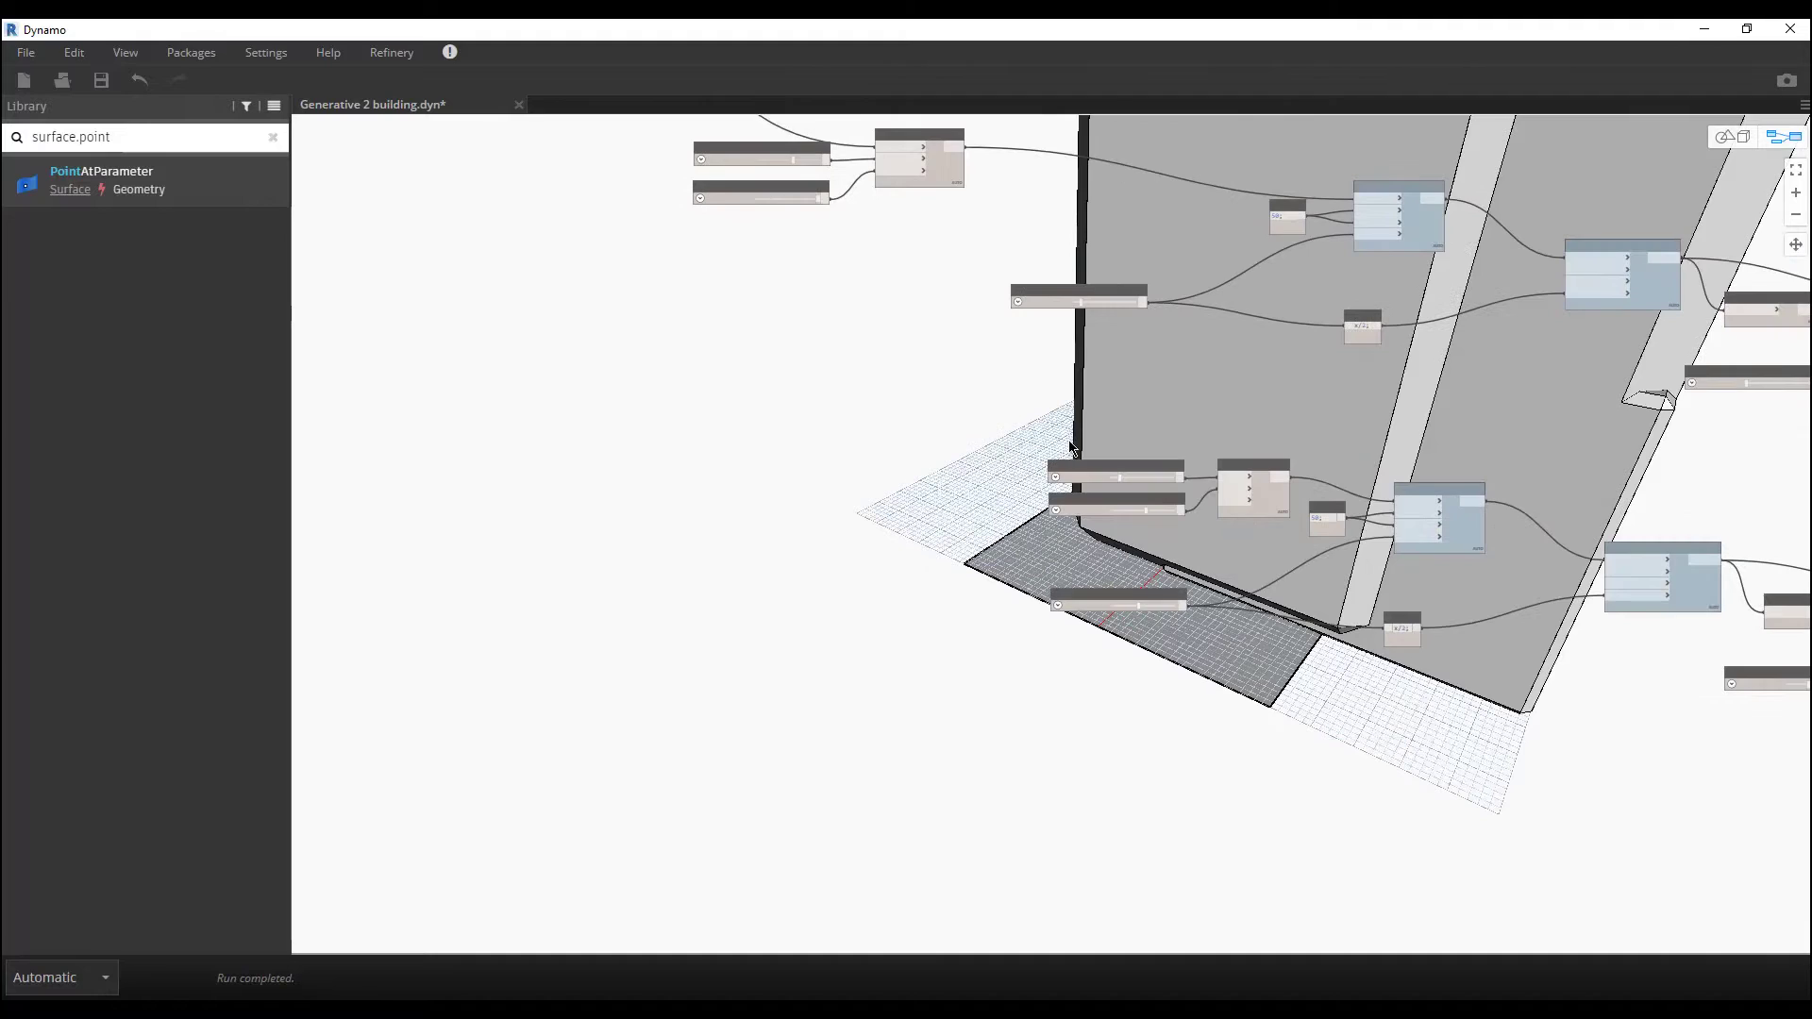
{"action": "key", "text": "ctrl+v"}
{"action": "left_click_drag", "start_coordinate": [1461, 476], "coordinate": [860, 459]}
Step: Rename the pasted u slider for the fourth building as B4-X Position
{"action": "scroll", "coordinate": [657, 466], "scroll_direction": "up", "scroll_amount": 3}
{"action": "double_click", "coordinate": [621, 443]}
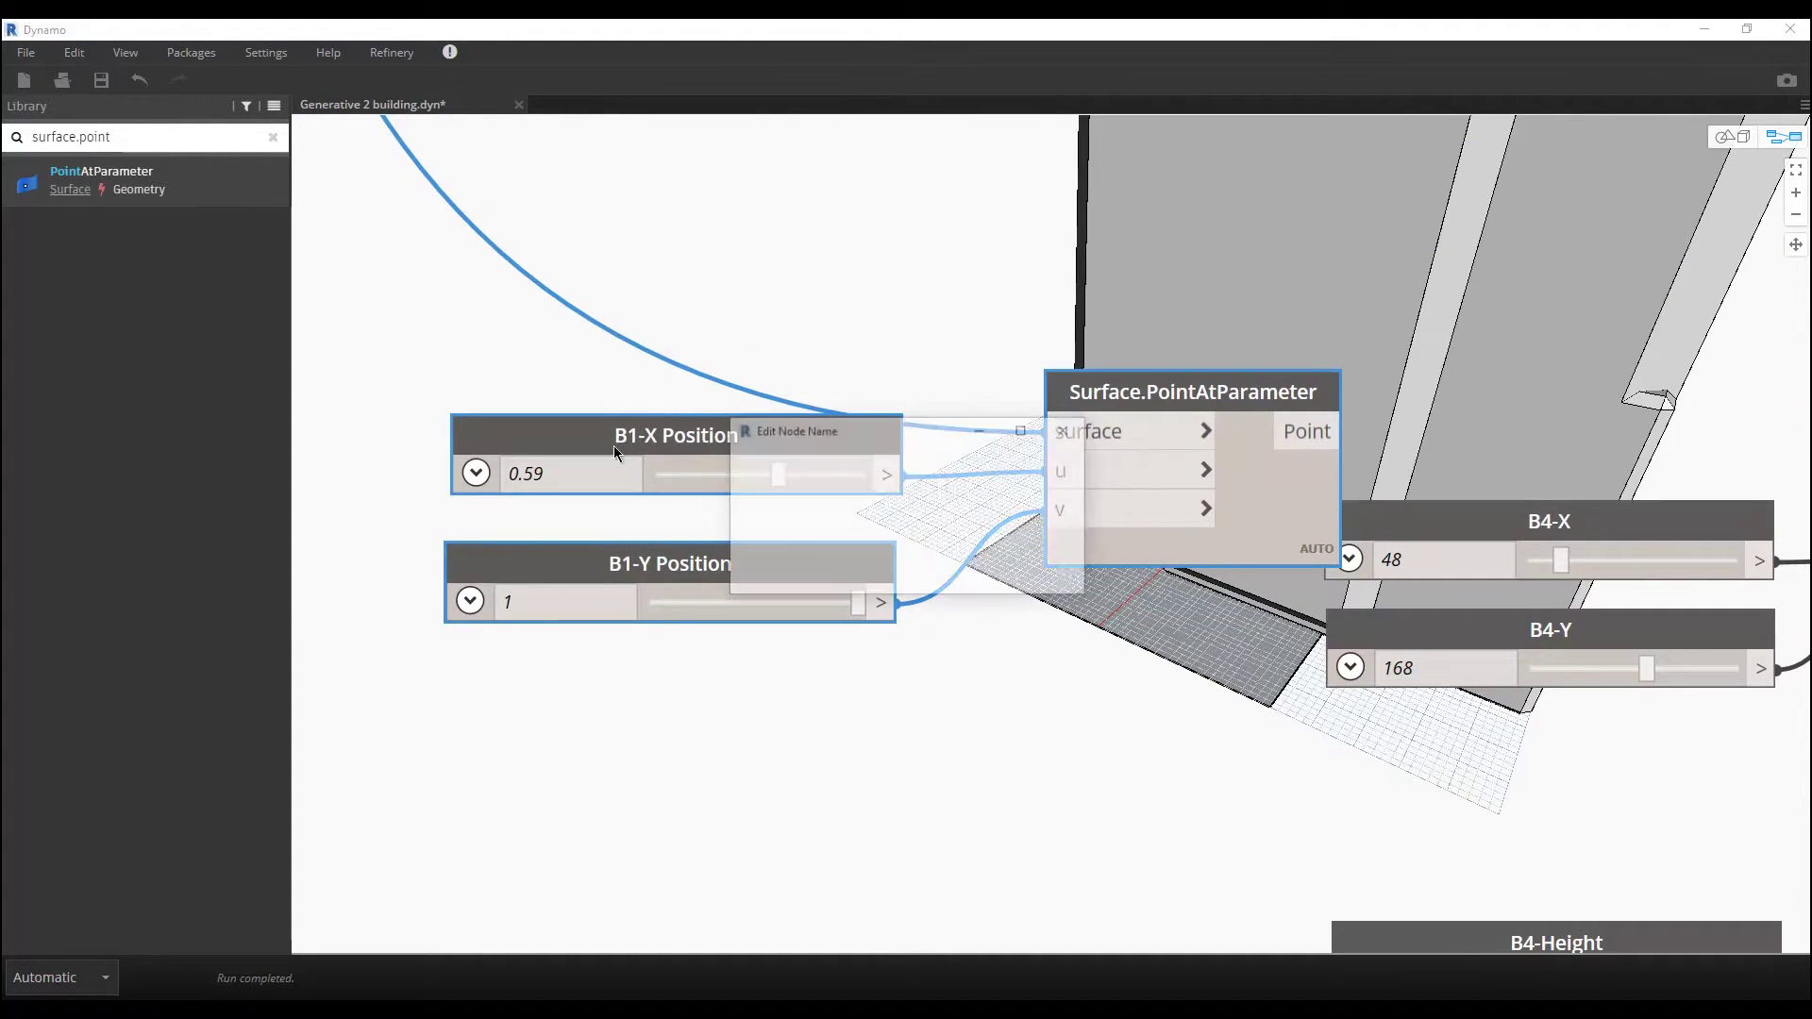
{"action": "left_click", "coordinate": [767, 485]}
{"action": "key", "text": "BackSpace"}
{"action": "type", "text": "4"}
{"action": "left_click", "coordinate": [1012, 569]}
Step: Rename the pasted v slider for the fourth building as B4-Y Position
{"action": "double_click", "coordinate": [685, 564]}
{"action": "left_click", "coordinate": [769, 487]}
{"action": "key", "text": "BackSpace"}
{"action": "type", "text": "4-Y Position"}
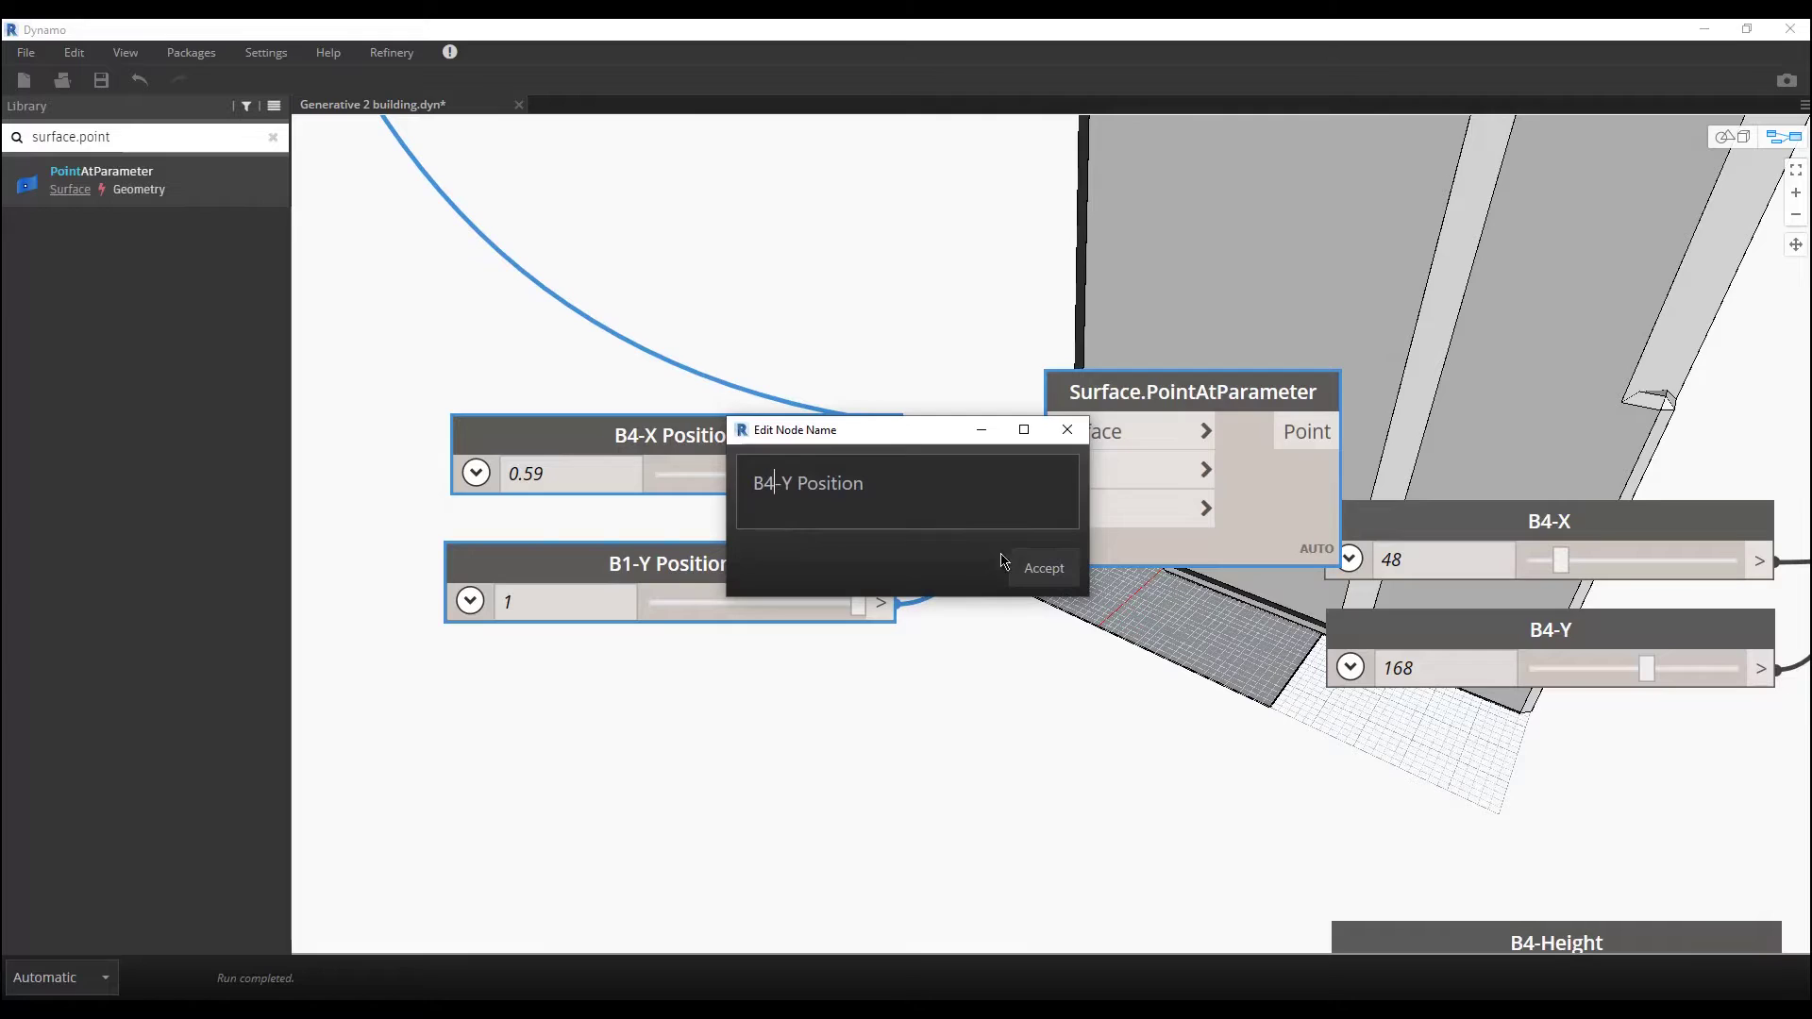
{"action": "left_click", "coordinate": [1038, 568]}
Step: Connect the fourth Surface.PointAtParameter's Point output to the origin input of the fourth building's Cuboid.ByLengths
{"action": "scroll", "coordinate": [1436, 378], "scroll_direction": "down", "scroll_amount": 1}
{"action": "scroll", "coordinate": [1719, 419], "scroll_direction": "down", "scroll_amount": 2}
{"action": "middle_click_drag", "start_coordinate": [1427, 434], "coordinate": [615, 492]}
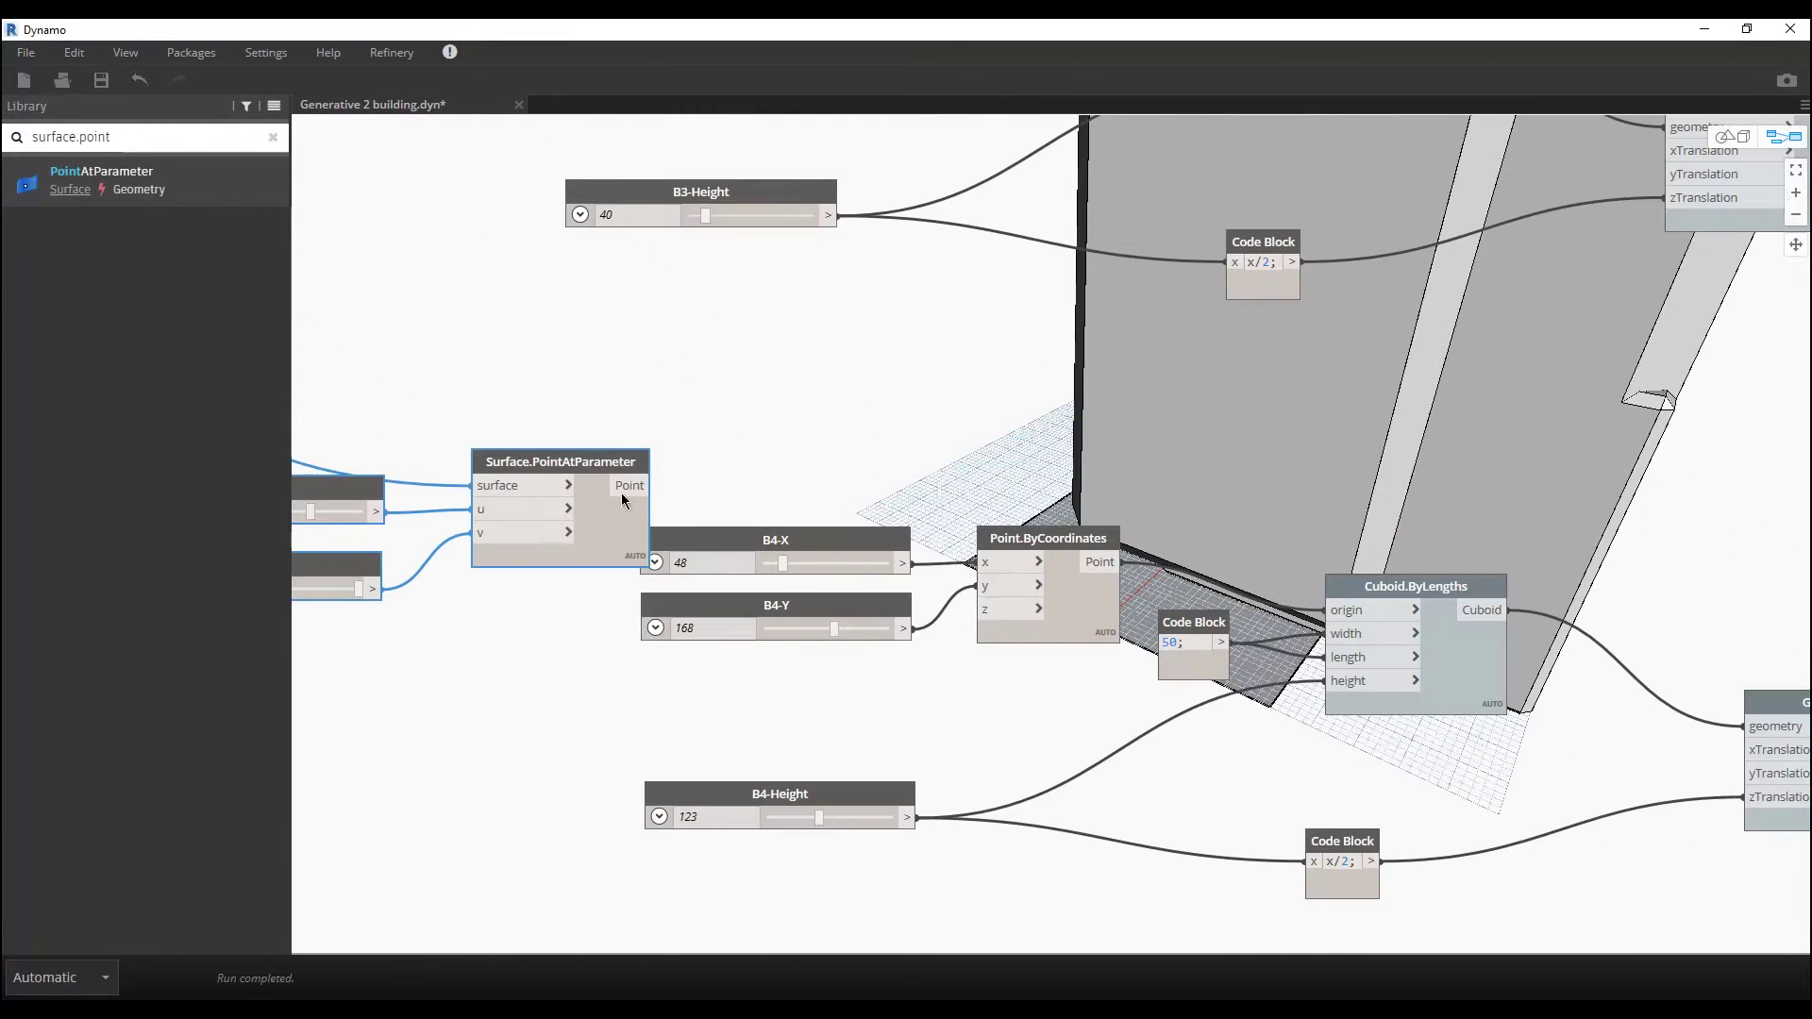
{"action": "left_click", "coordinate": [1348, 610]}
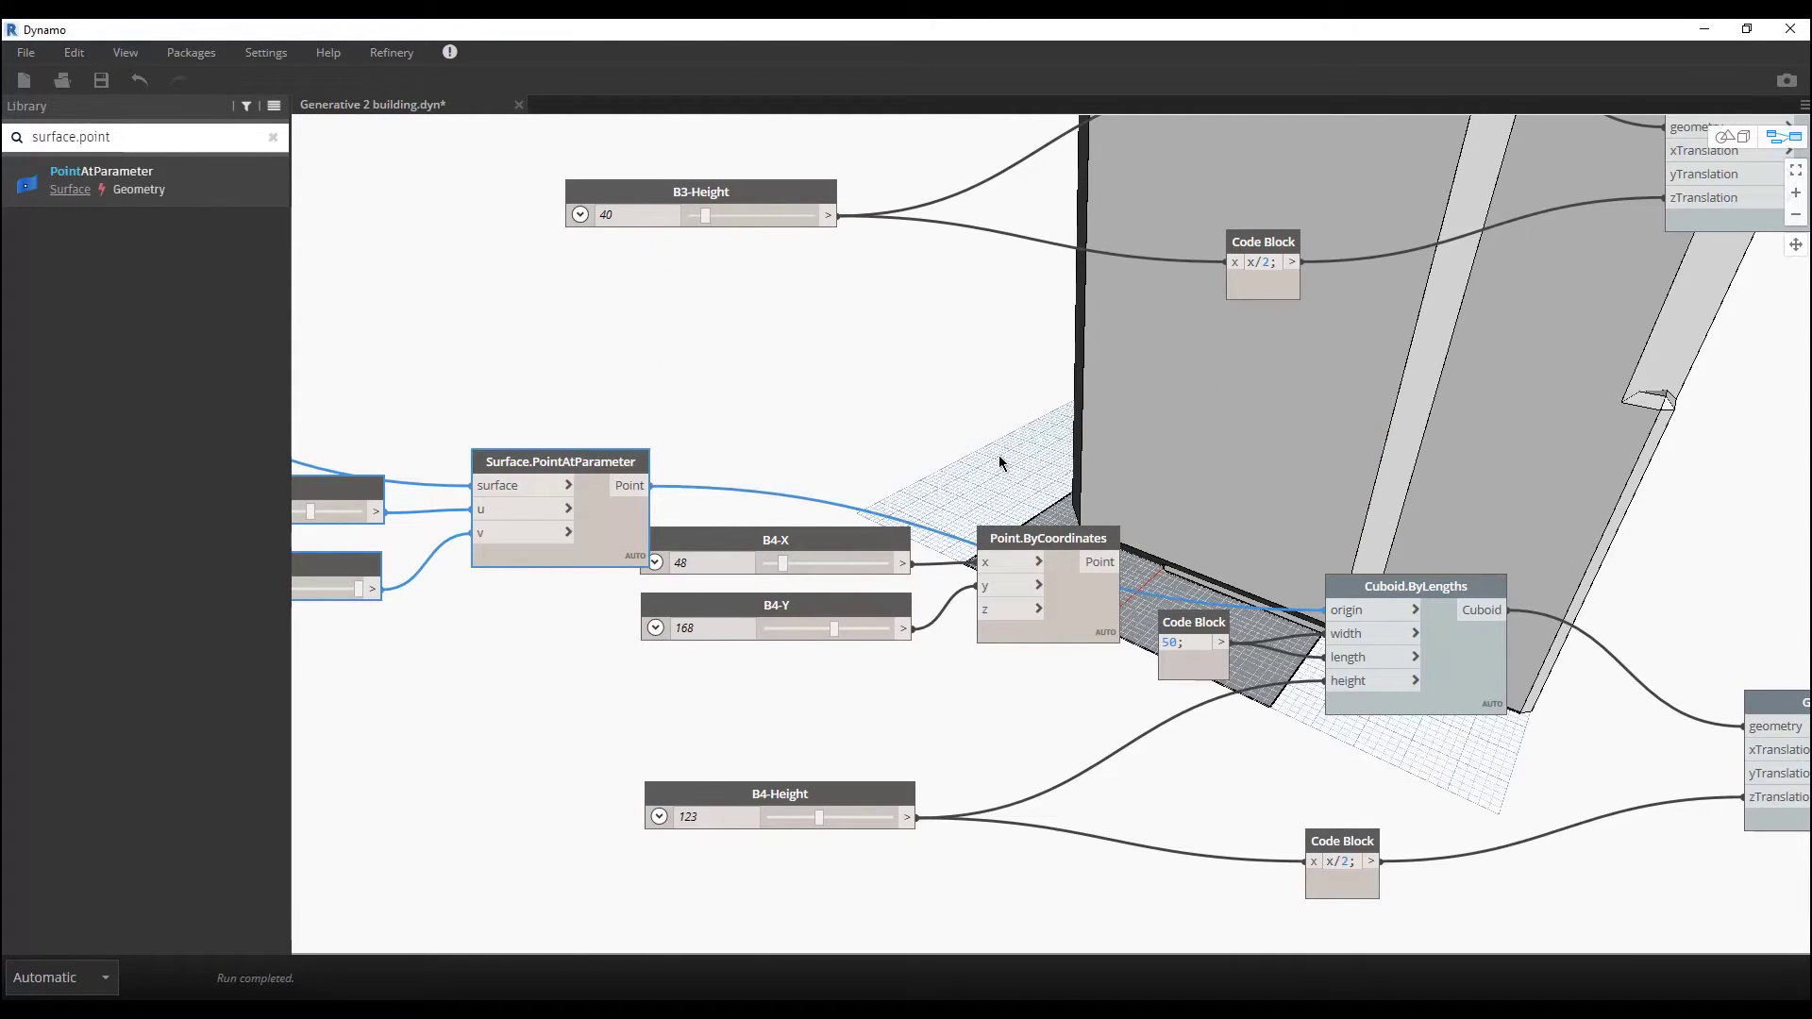
Step: Delete the fourth building's old Point.ByCoordinates node and its B4-X and B4-Y sliders
{"action": "left_click", "coordinate": [1040, 540]}
{"action": "key", "text": "Delete"}
{"action": "left_click", "coordinate": [817, 545]}
{"action": "key", "text": "Delete"}
{"action": "left_click", "coordinate": [832, 605]}
{"action": "key", "text": "Delete"}
{"action": "scroll", "coordinate": [980, 453], "scroll_direction": "down", "scroll_amount": 6}
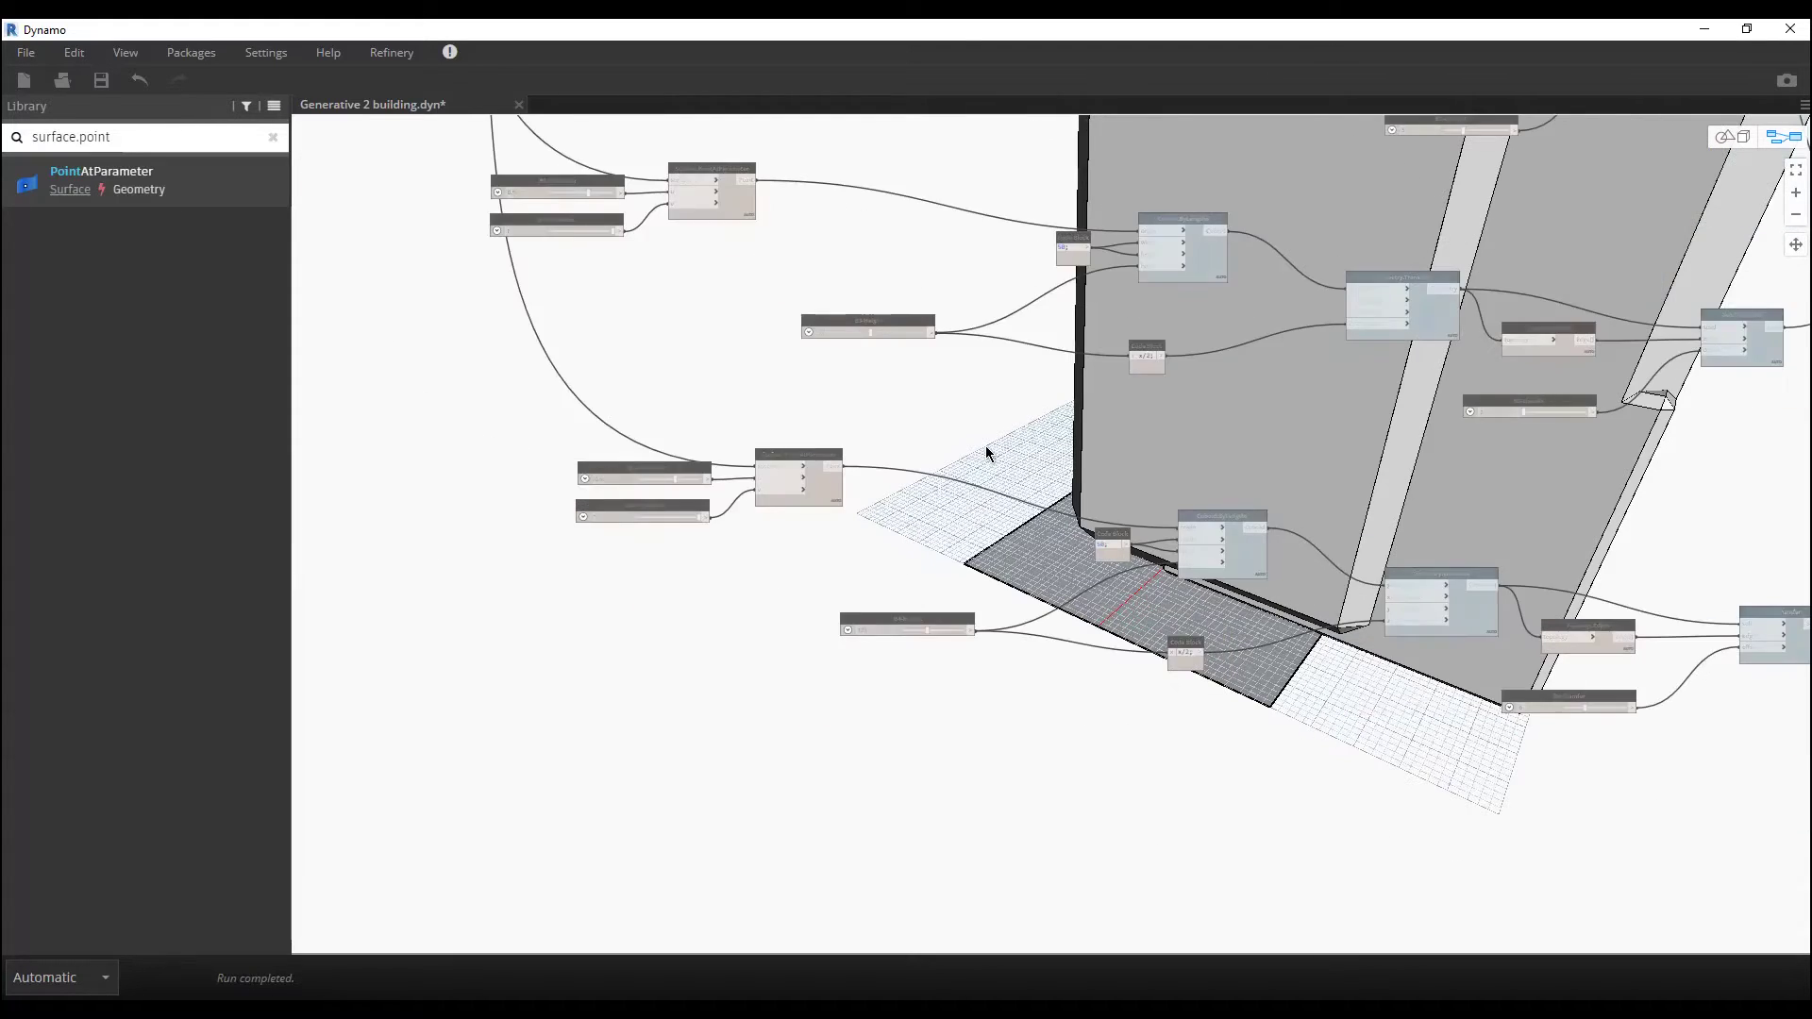
{"action": "middle_click_drag", "start_coordinate": [1337, 551], "coordinate": [1116, 600]}
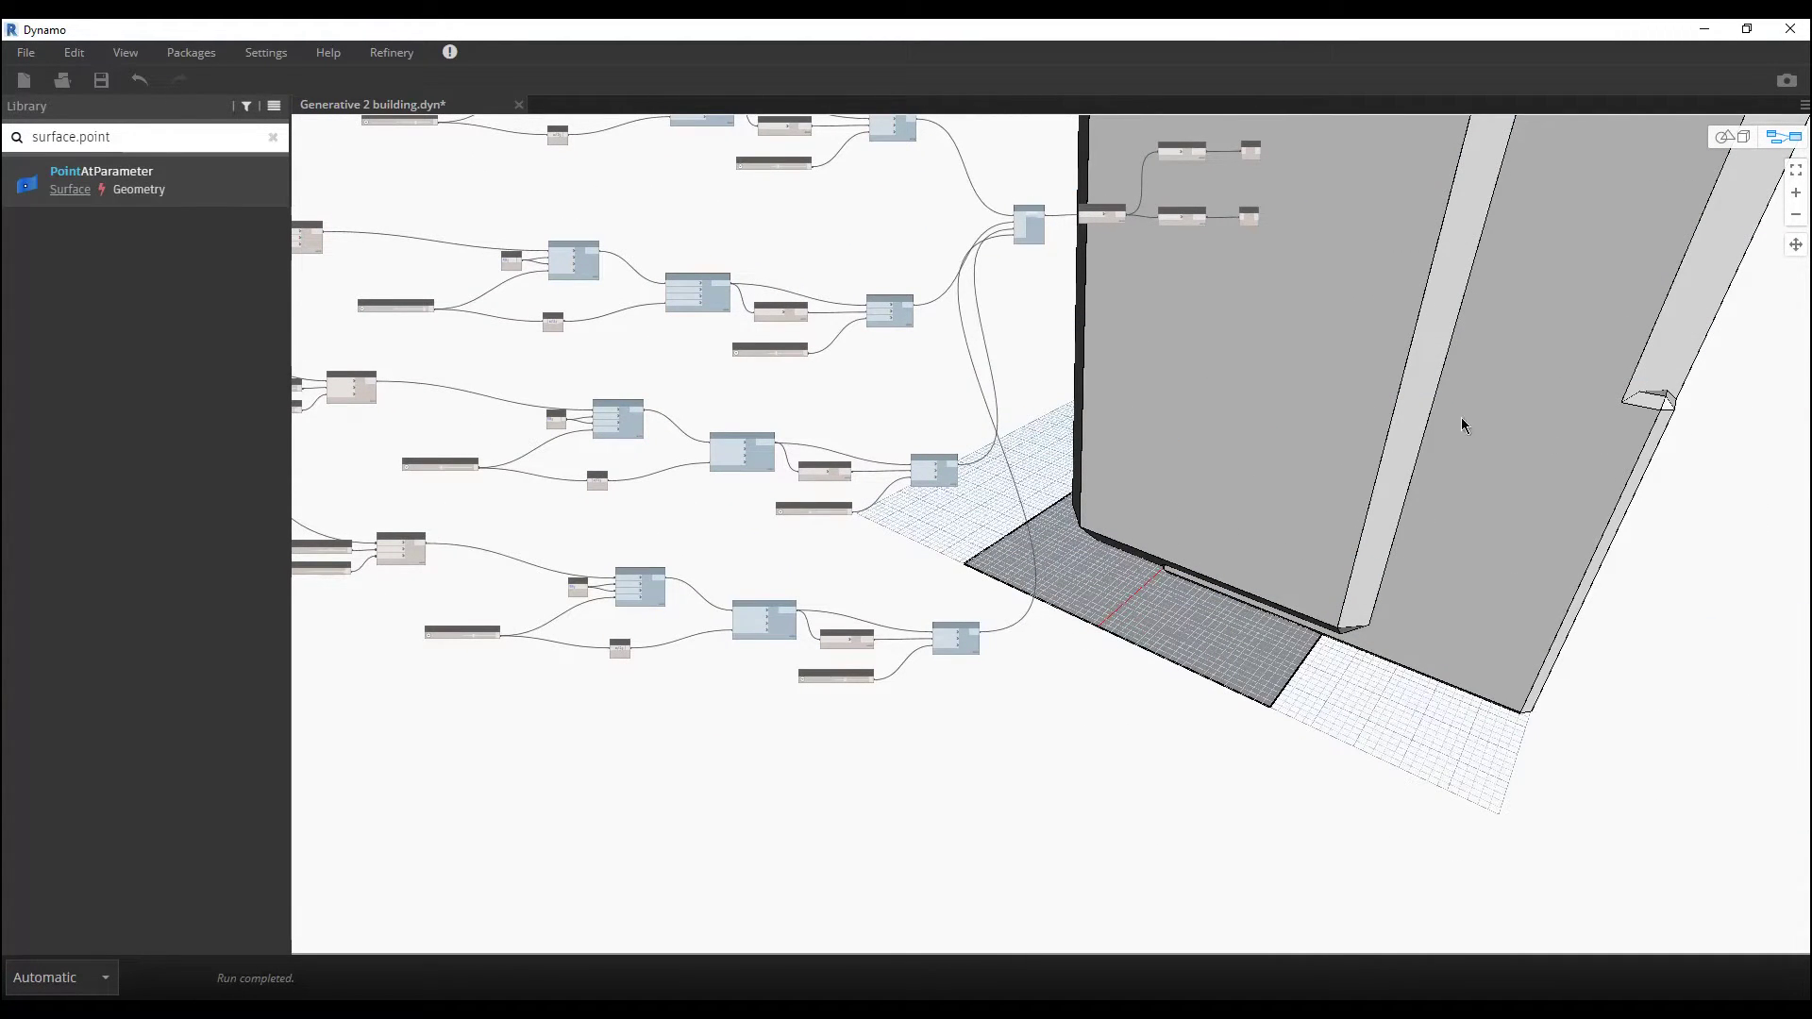
Step: Move the site surface group (both sliders, Rectangle.ByWidthLength and Surface.ByPatch) down beside the middle of the four building branches
{"action": "scroll", "coordinate": [1174, 468], "scroll_direction": "down", "scroll_amount": 2}
{"action": "scroll", "coordinate": [1174, 468], "scroll_direction": "up", "scroll_amount": 6}
{"action": "scroll", "coordinate": [1144, 681], "scroll_direction": "down", "scroll_amount": 2}
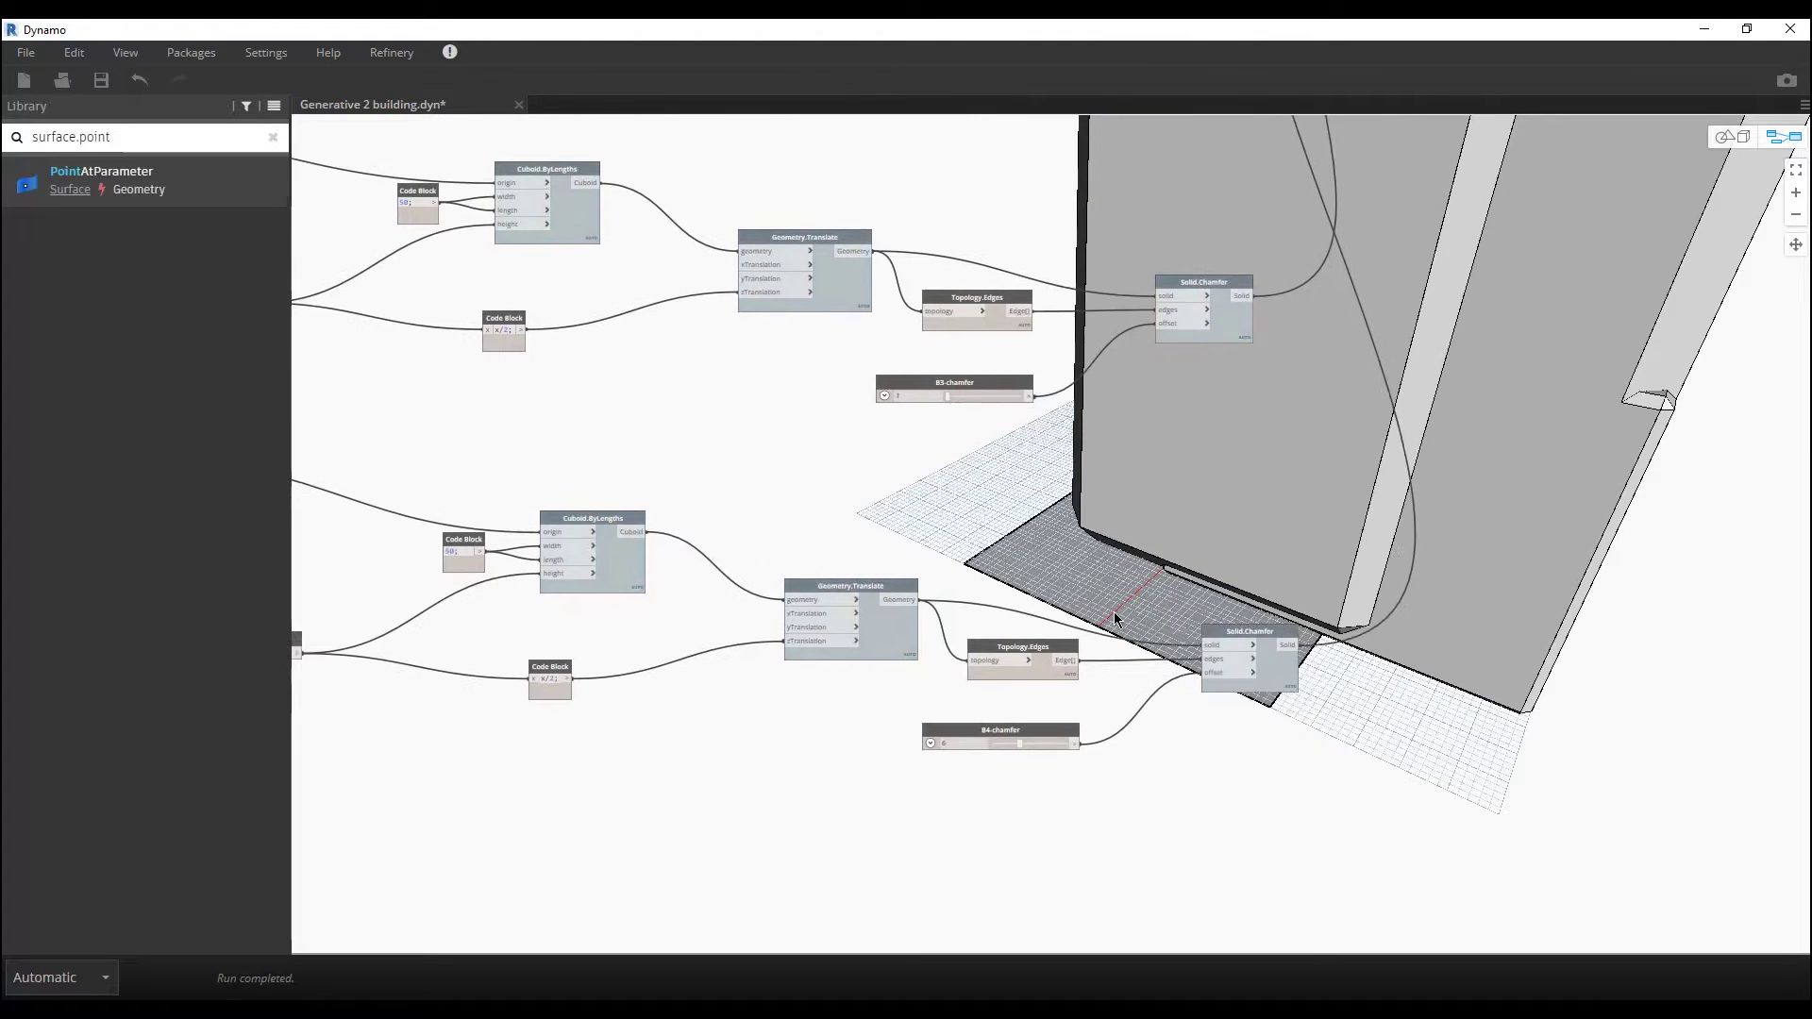
{"action": "scroll", "coordinate": [868, 451], "scroll_direction": "down", "scroll_amount": 4}
{"action": "middle_click_drag", "start_coordinate": [867, 451], "coordinate": [1133, 611]}
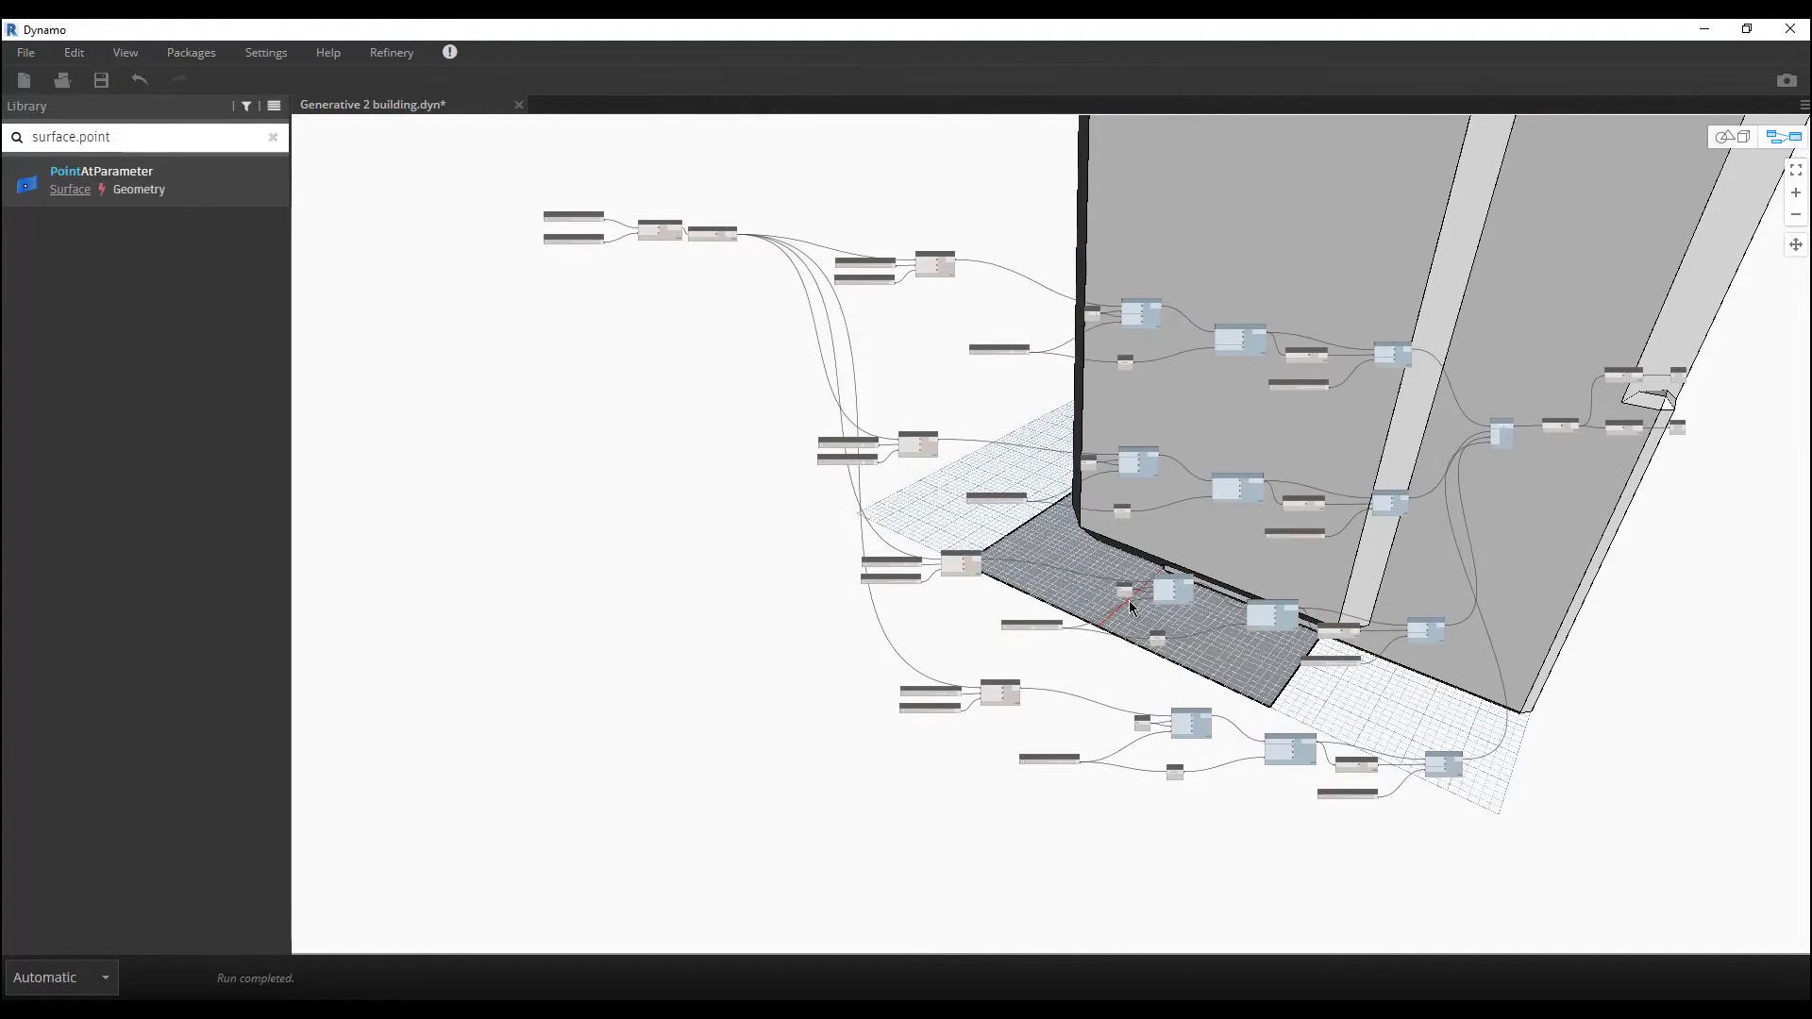
{"action": "left_click_drag", "start_coordinate": [703, 178], "coordinate": [495, 317]}
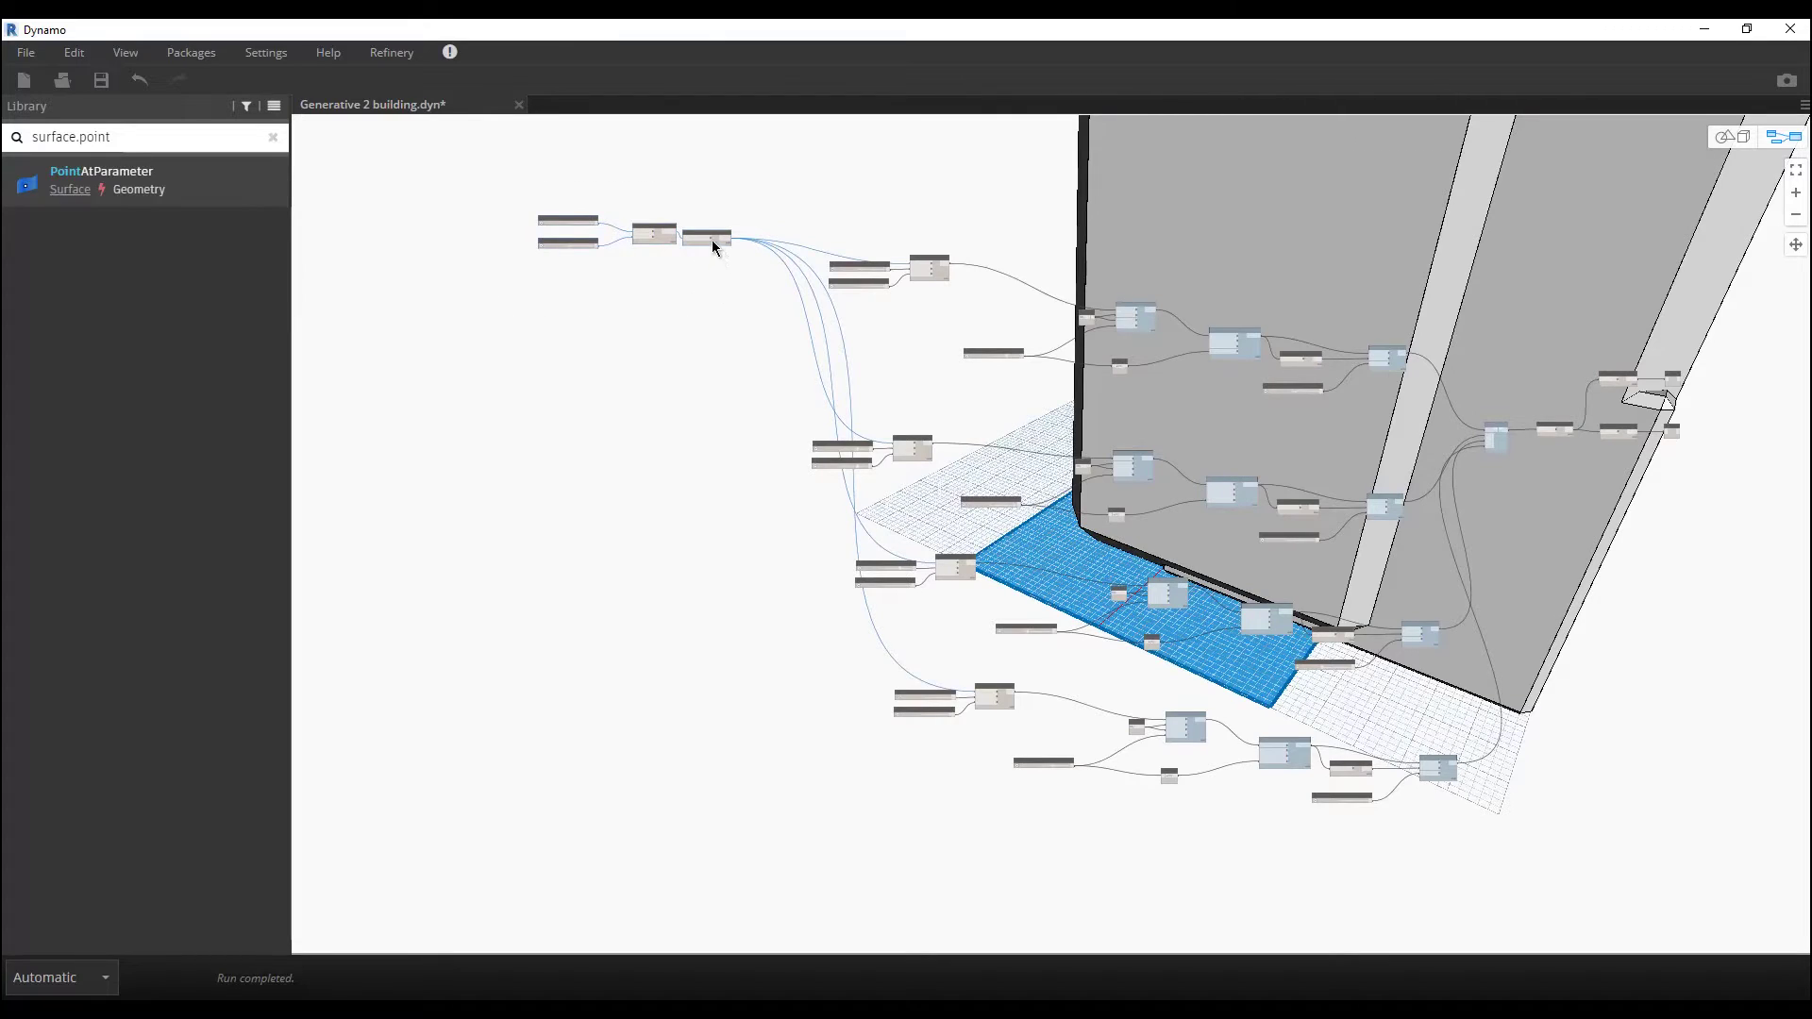
{"action": "left_click_drag", "start_coordinate": [720, 242], "coordinate": [627, 562]}
{"action": "left_click", "coordinate": [436, 566]}
Step: Turn off the geometry preview of the Rectangle.ByWidthLength and Surface.ByPatch nodes
{"action": "scroll", "coordinate": [444, 555], "scroll_direction": "up", "scroll_amount": 5}
{"action": "scroll", "coordinate": [746, 570], "scroll_direction": "up", "scroll_amount": 3}
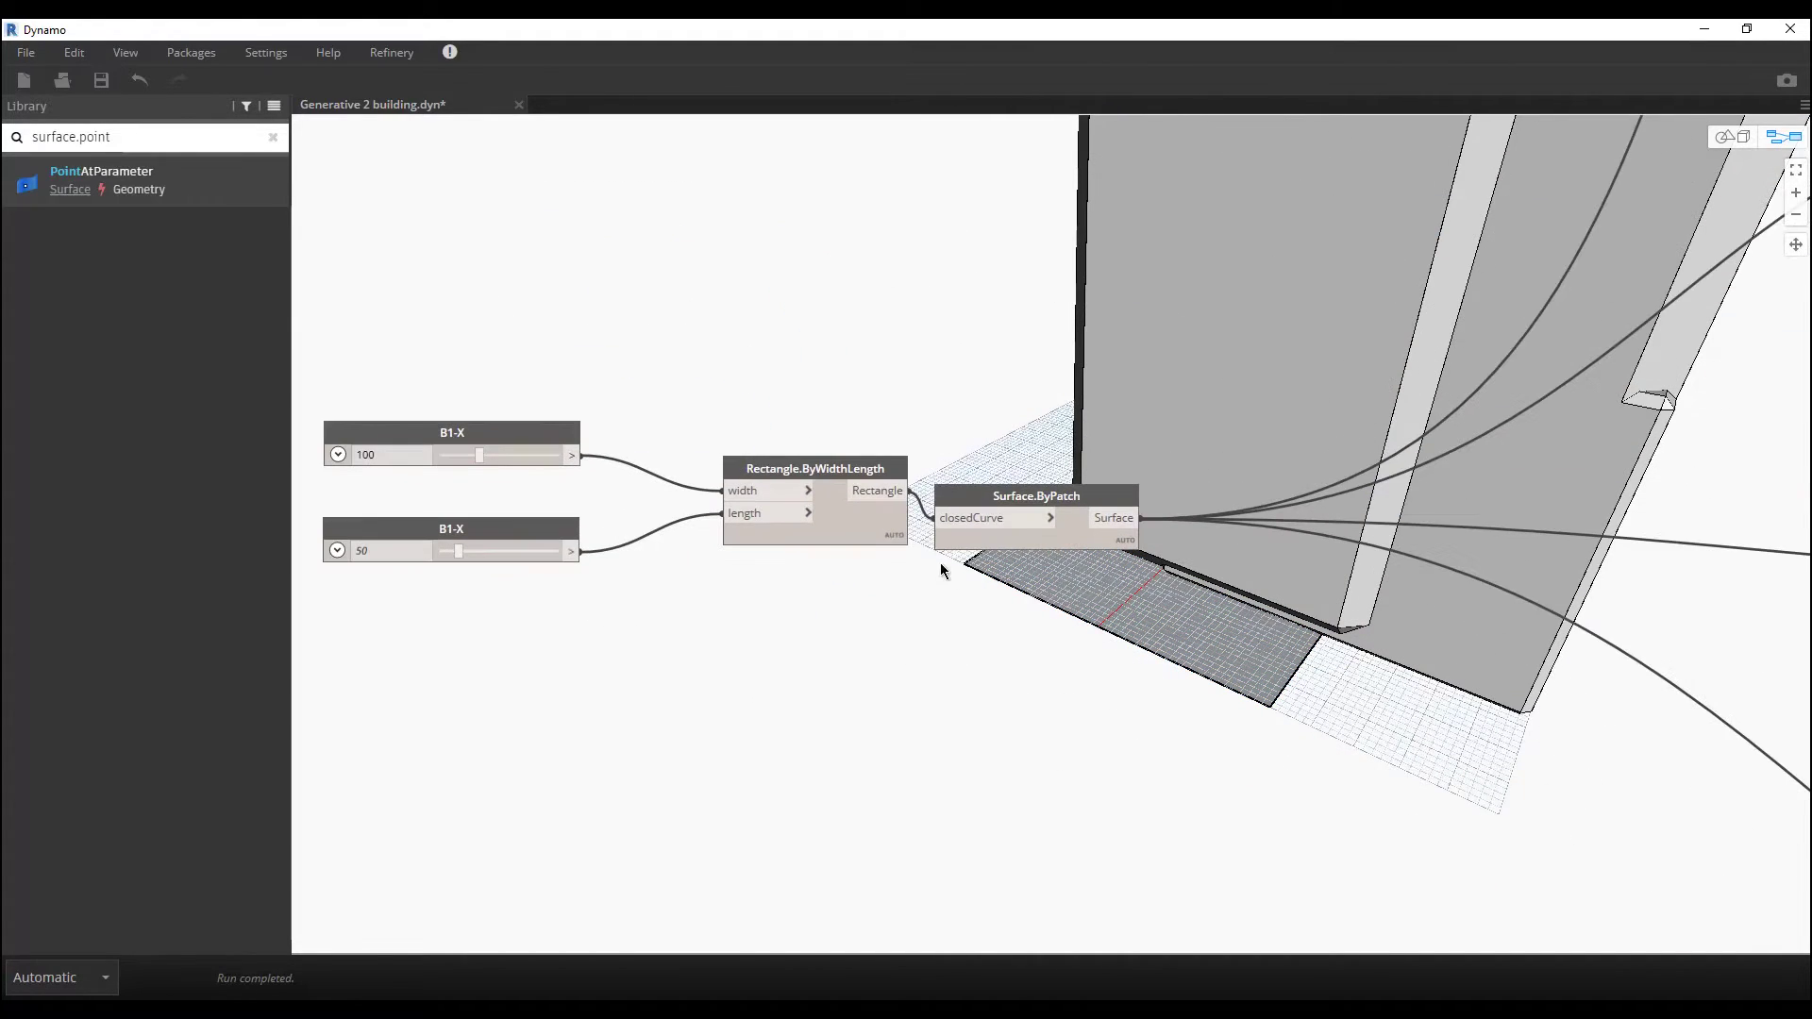
{"action": "right_click", "coordinate": [860, 525]}
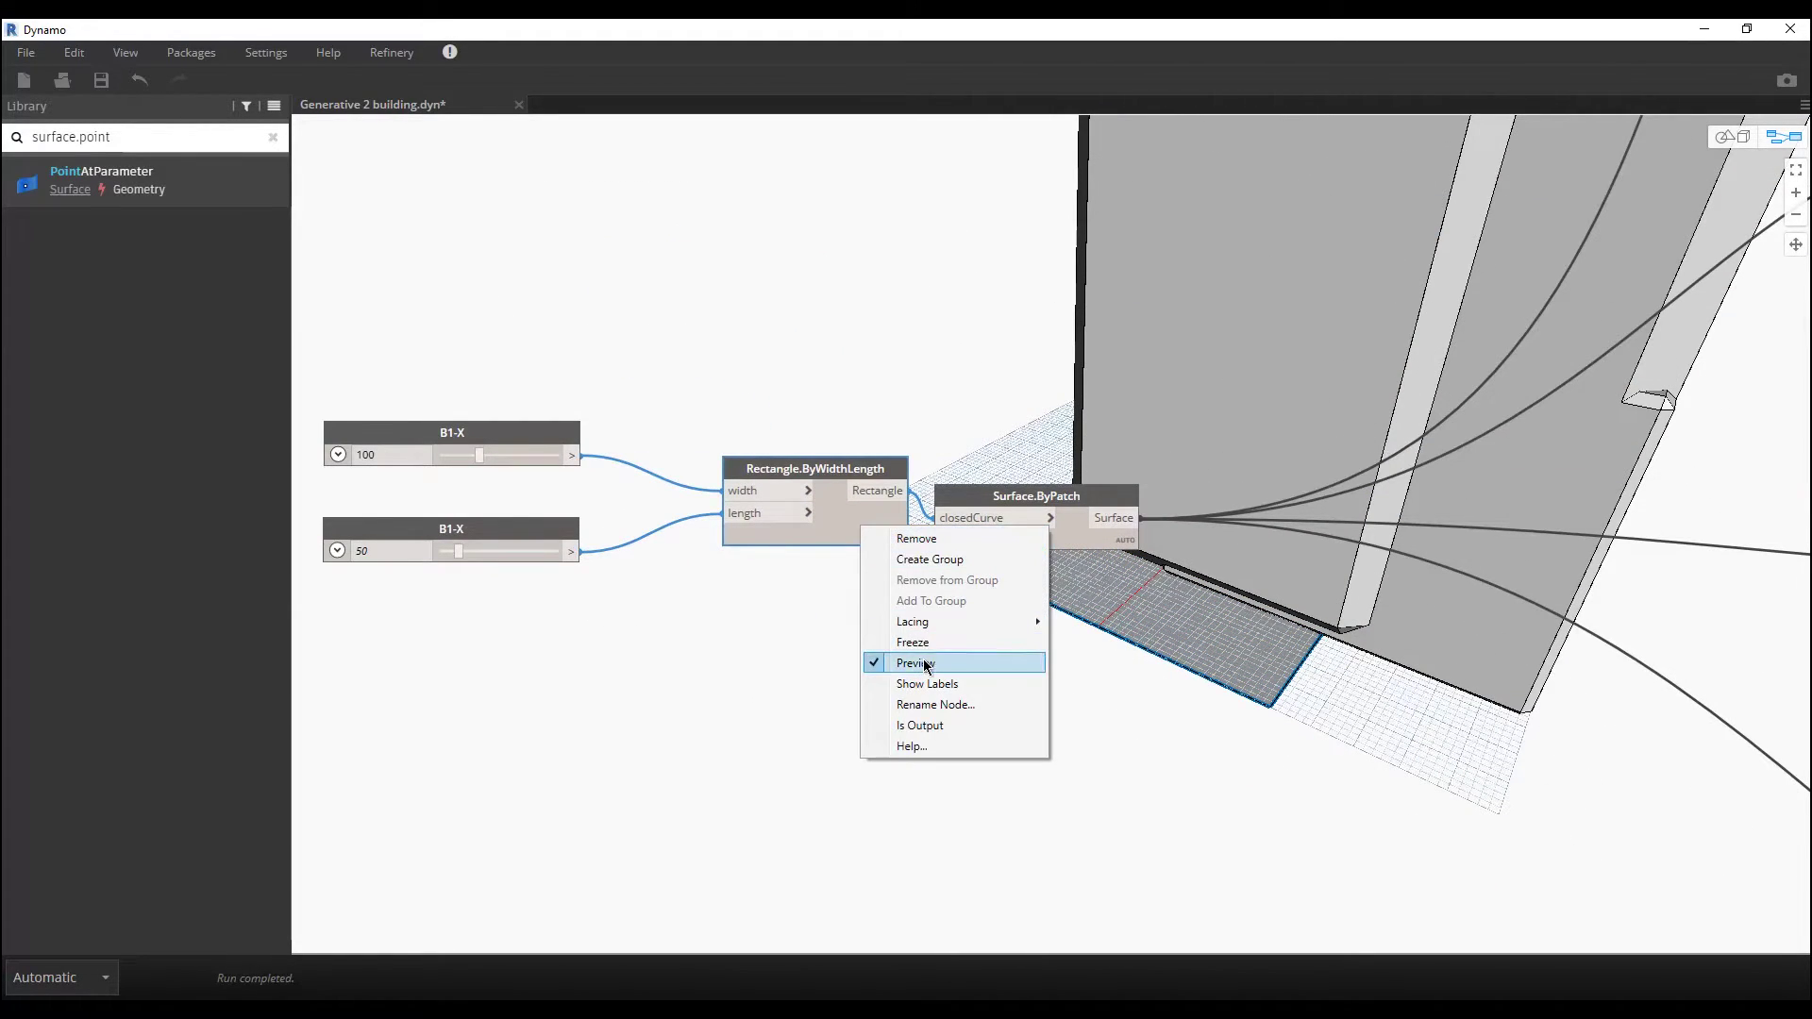
{"action": "left_click", "coordinate": [1061, 561]}
{"action": "right_click", "coordinate": [1081, 521]}
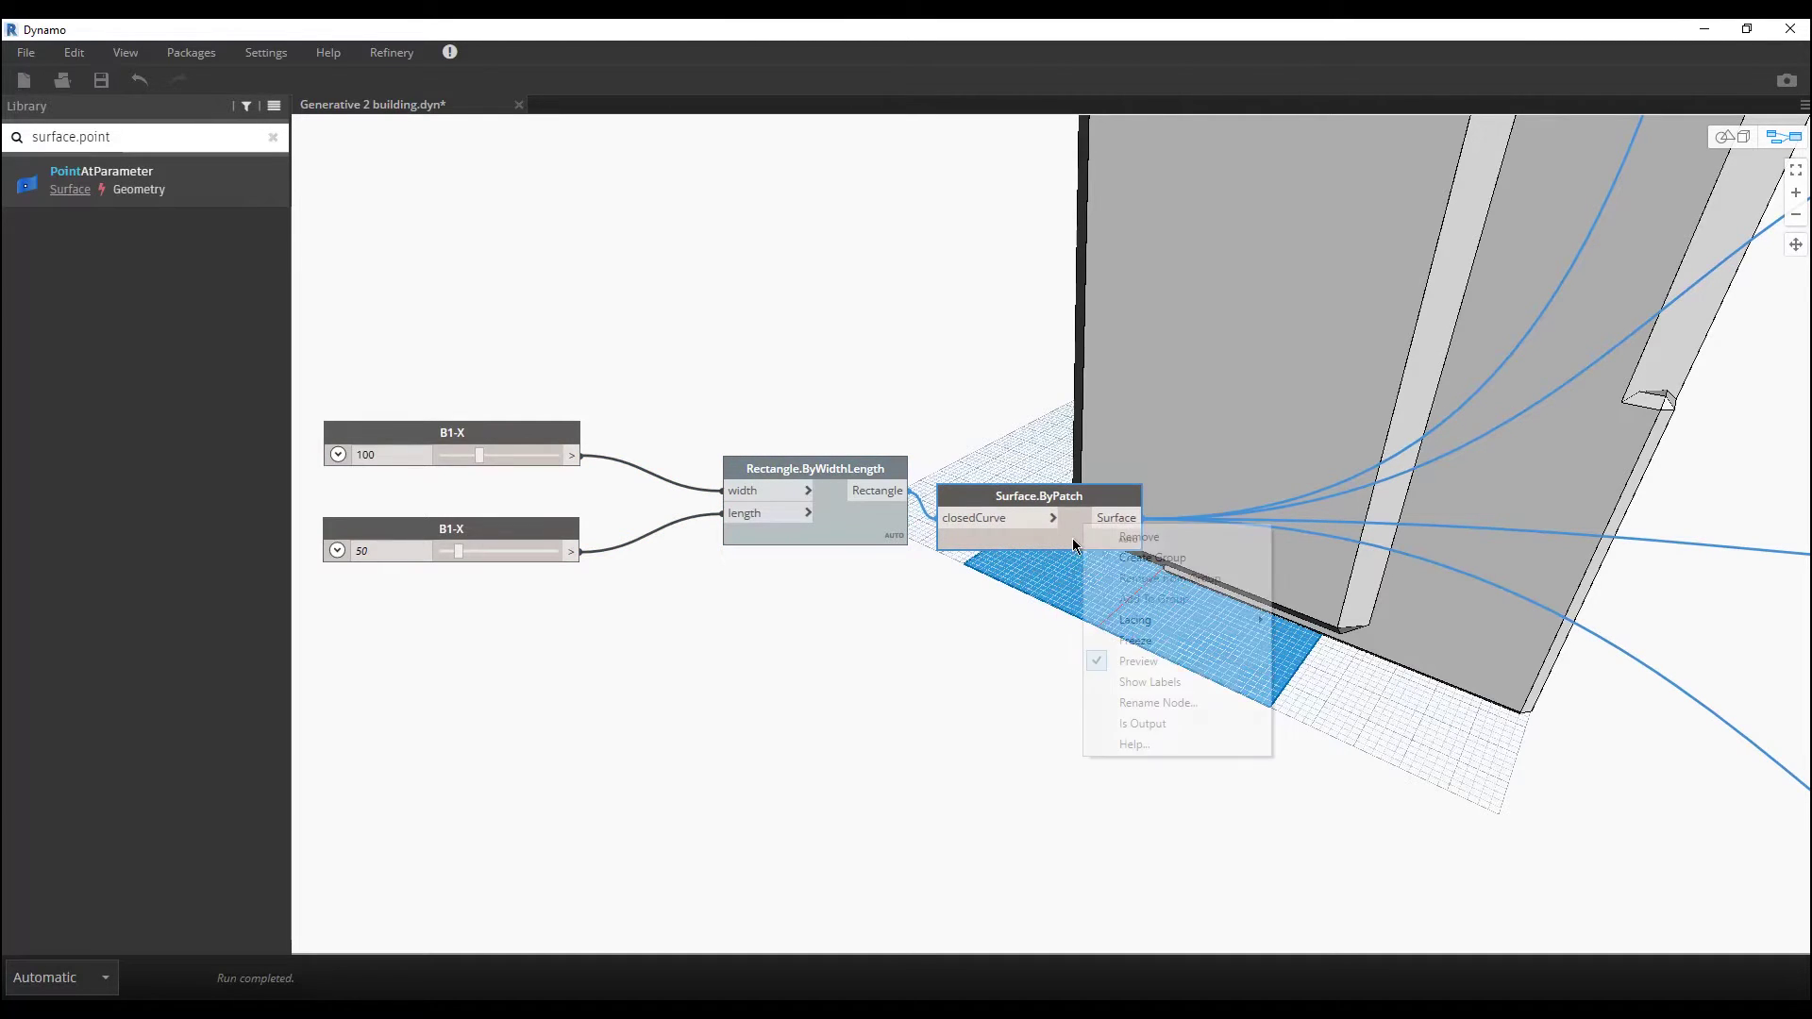
{"action": "left_click", "coordinate": [1138, 662]}
{"action": "left_click", "coordinate": [1132, 655]}
{"action": "scroll", "coordinate": [1130, 641], "scroll_direction": "down", "scroll_amount": 5}
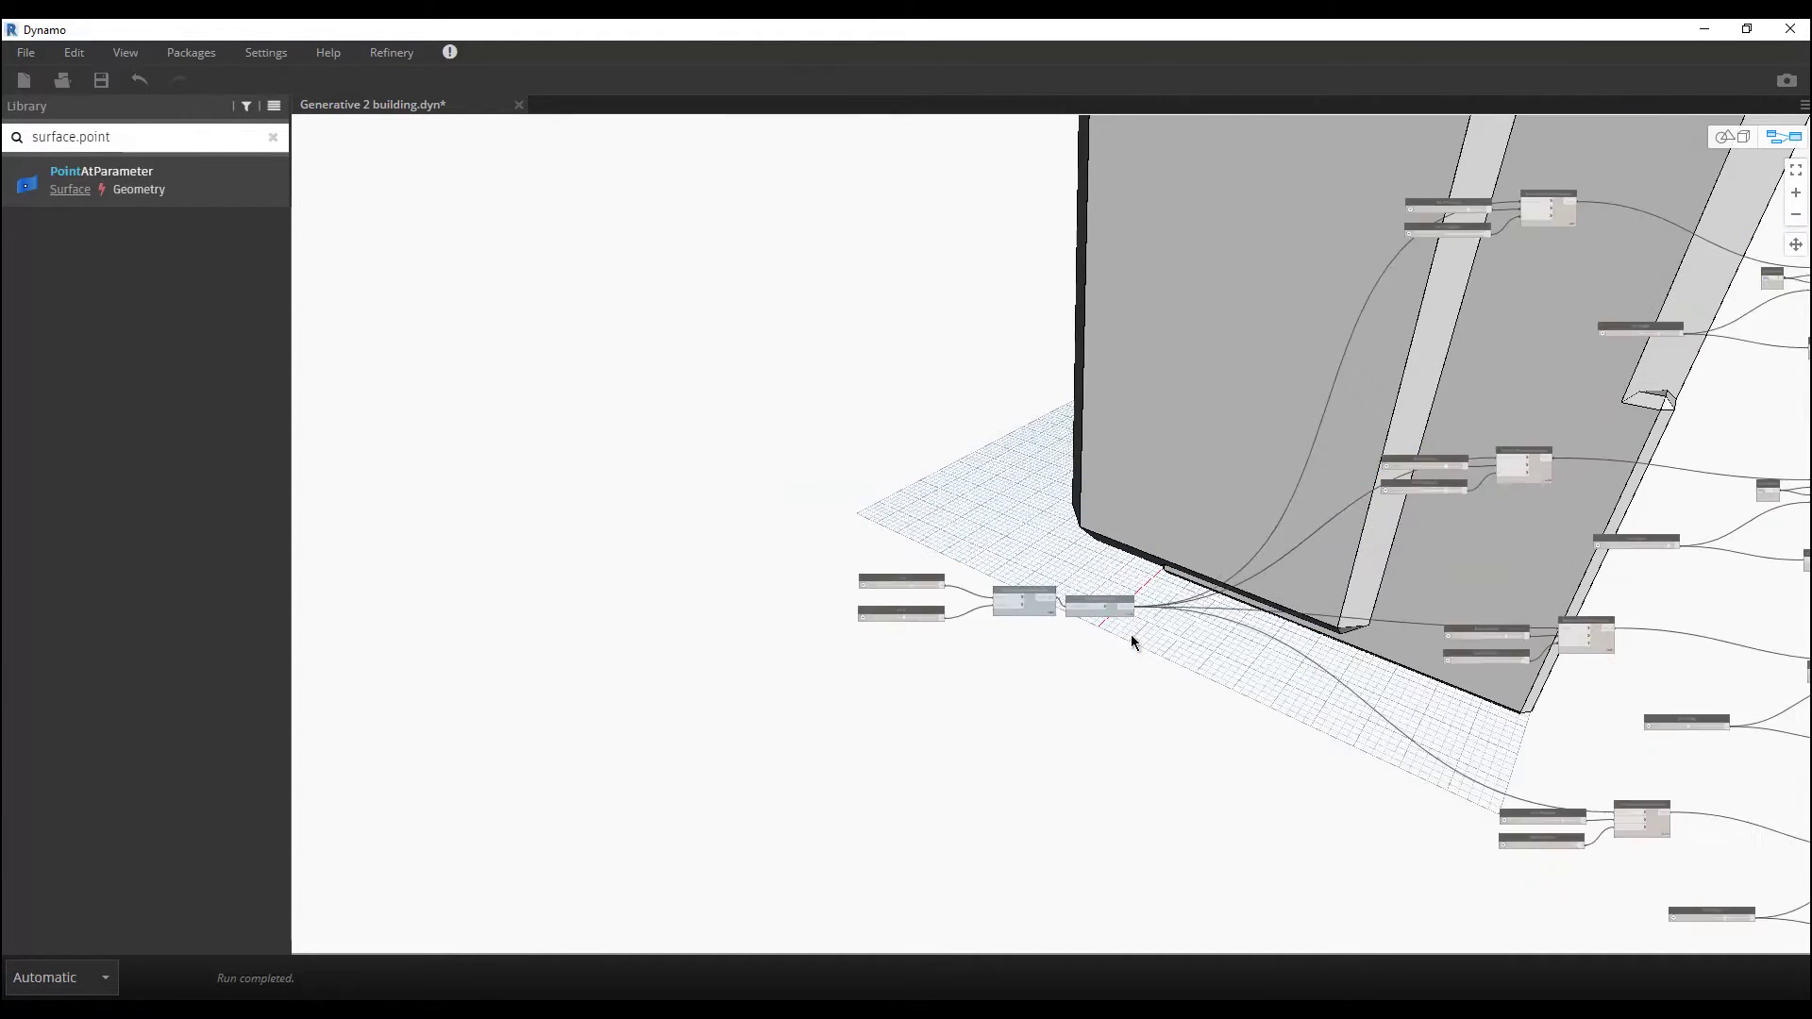
Step: Turn the geometry preview of the Rectangle.ByWidthLength node back on
{"action": "scroll", "coordinate": [849, 633], "scroll_direction": "up", "scroll_amount": 5}
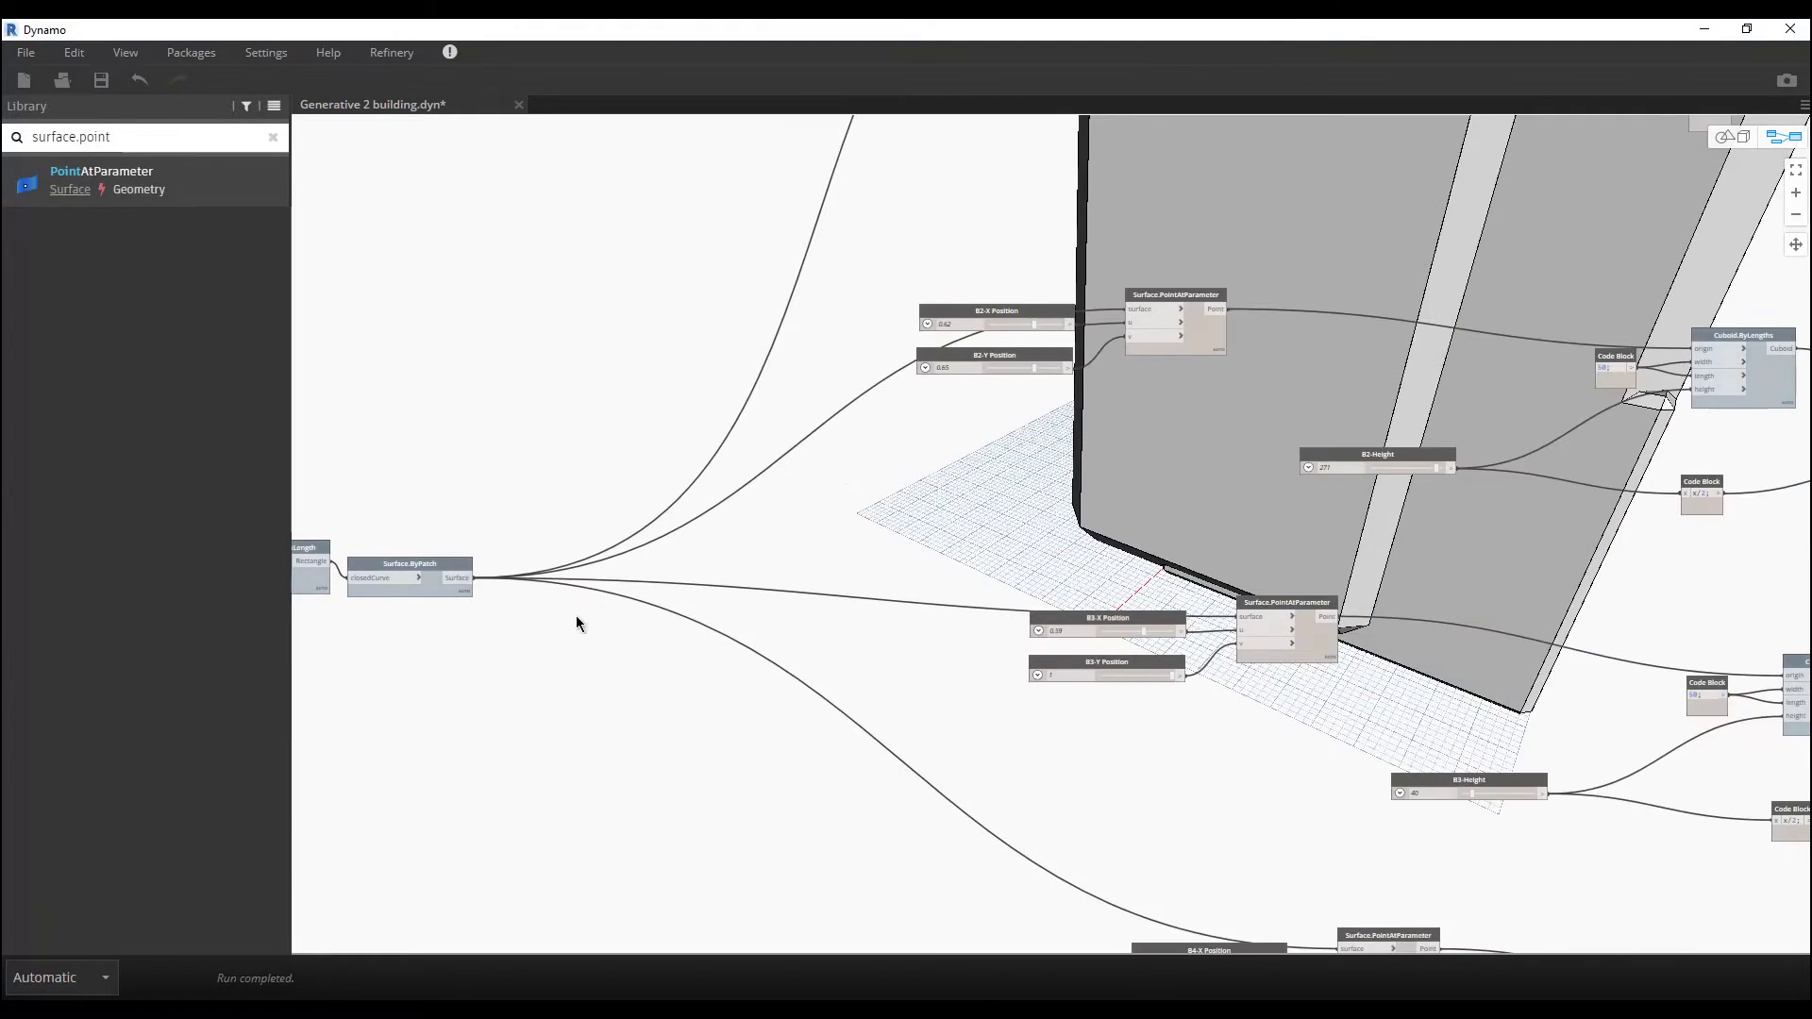
{"action": "right_click", "coordinate": [652, 586]}
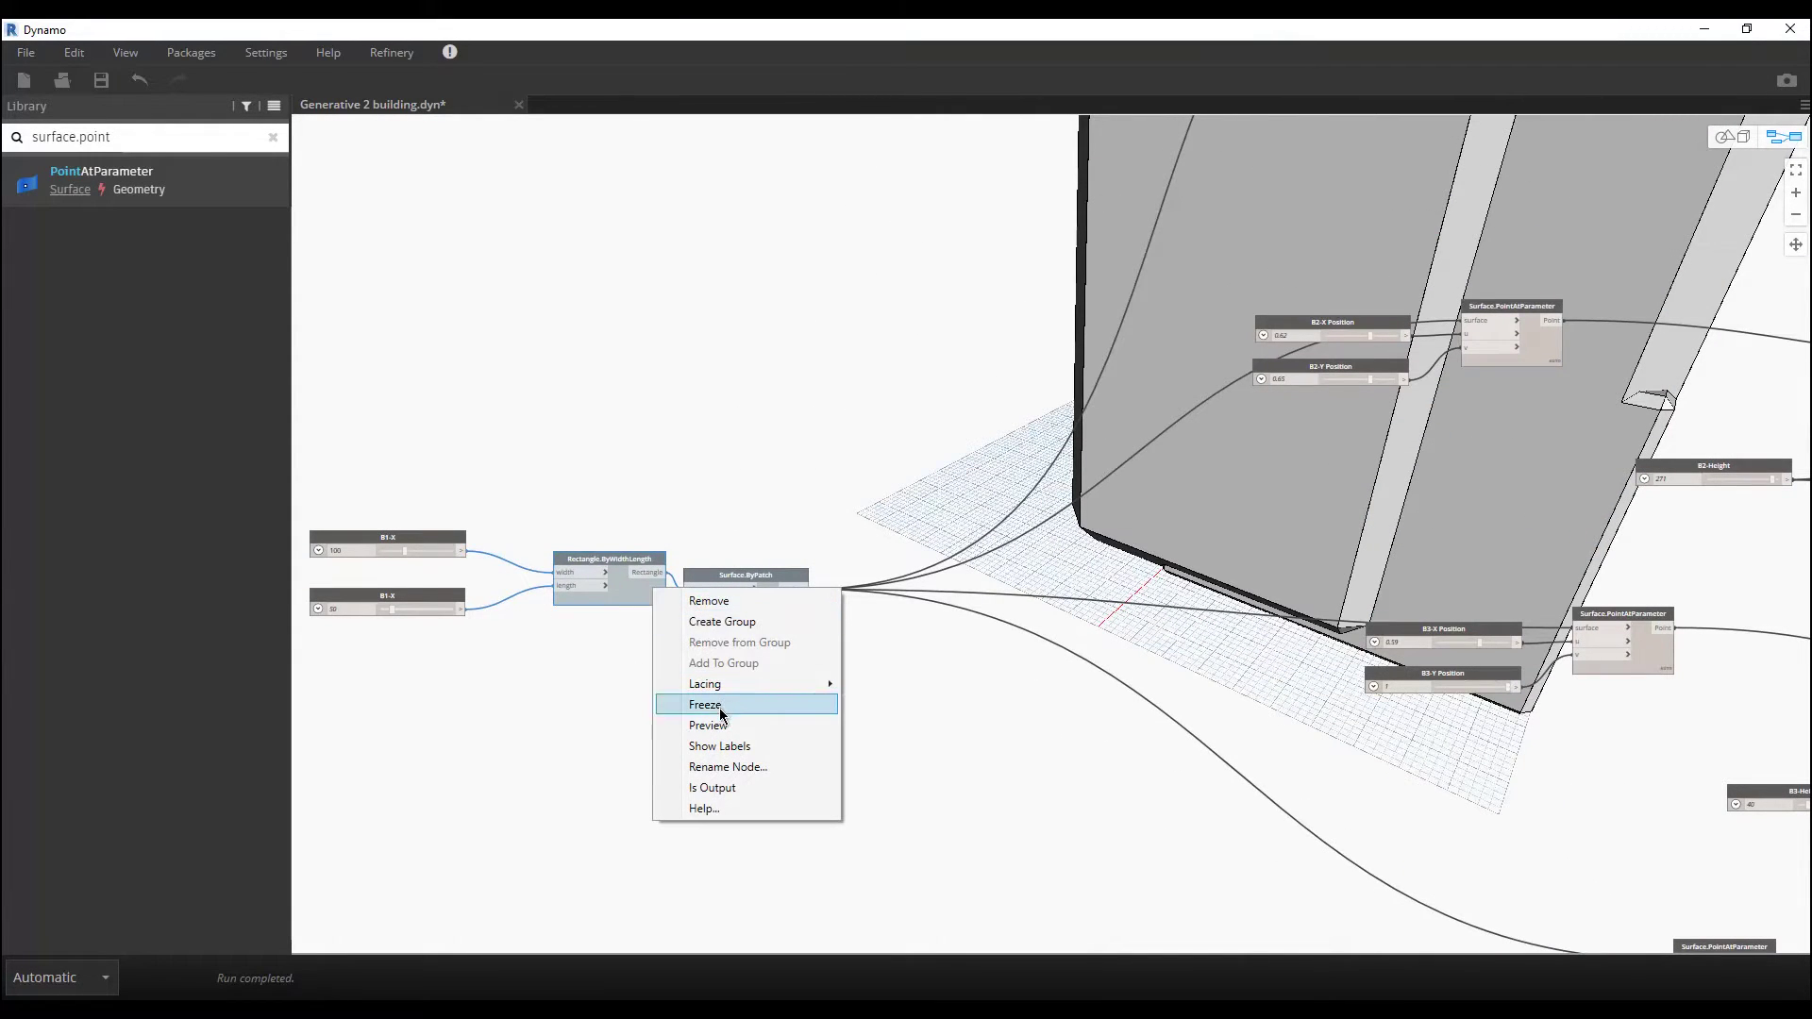
{"action": "left_click", "coordinate": [723, 725]}
{"action": "scroll", "coordinate": [1032, 561], "scroll_direction": "down", "scroll_amount": 5}
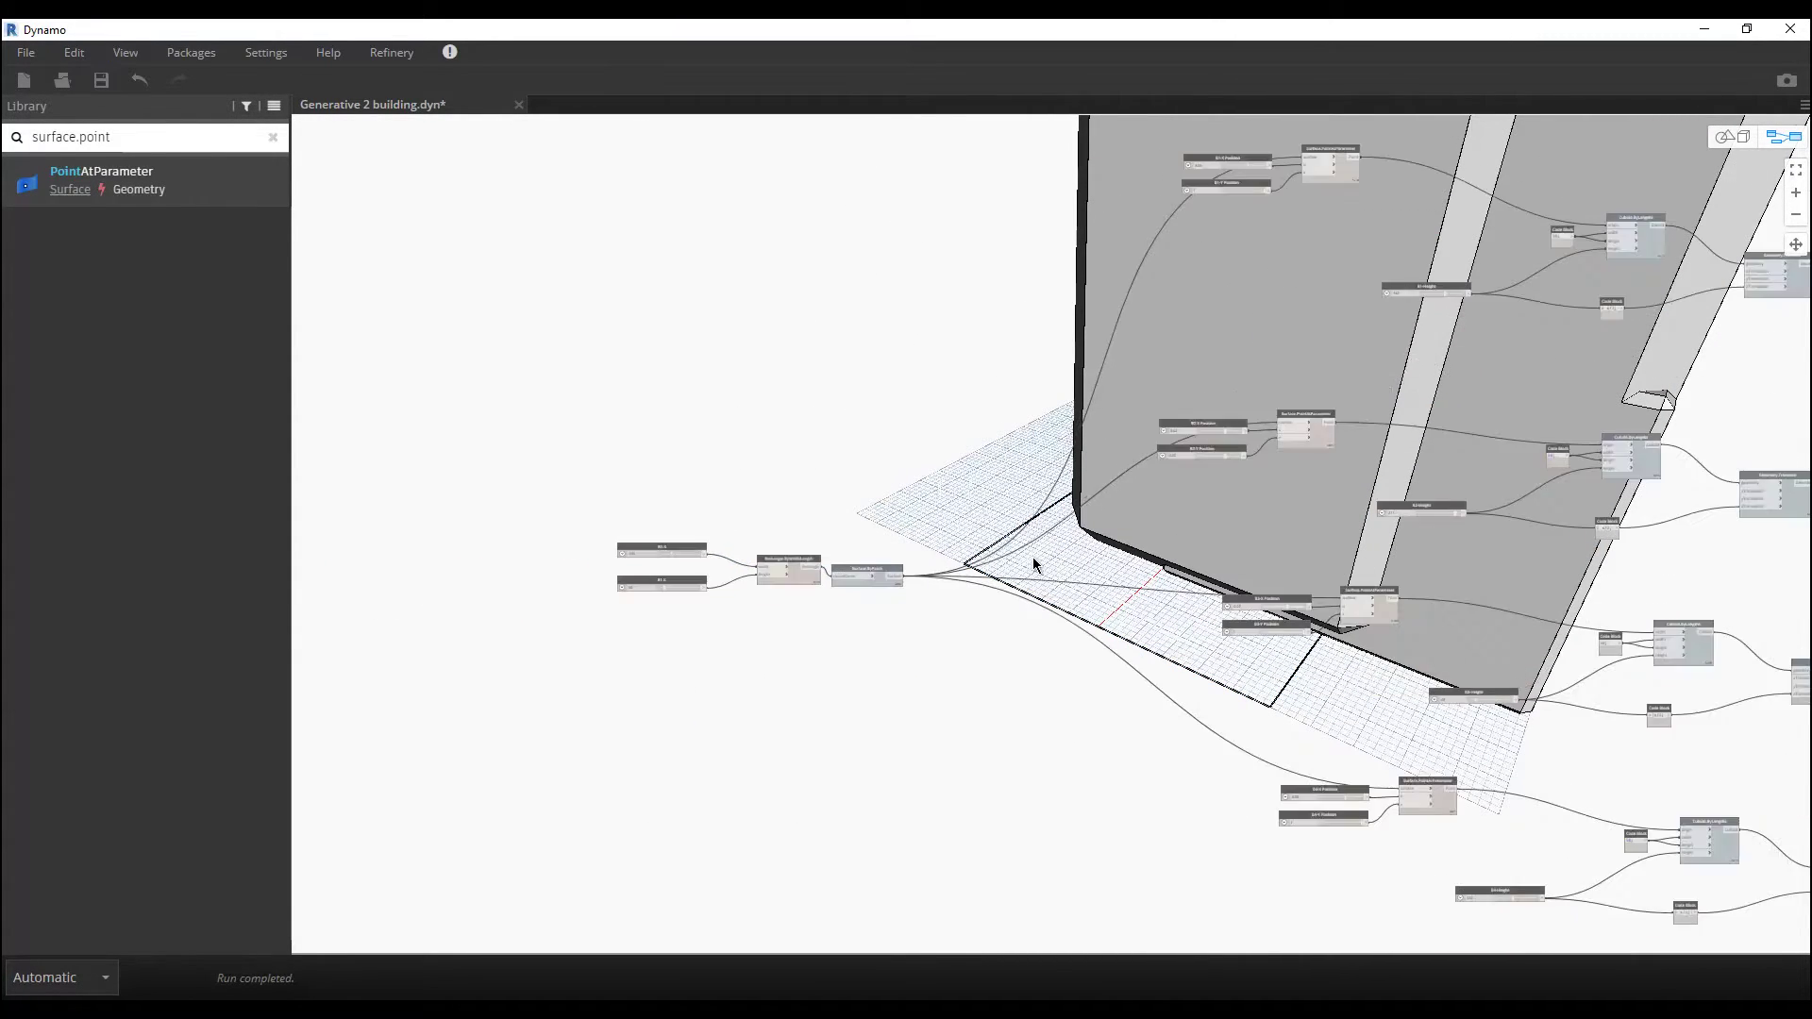
{"action": "scroll", "coordinate": [893, 558], "scroll_direction": "up", "scroll_amount": 5}
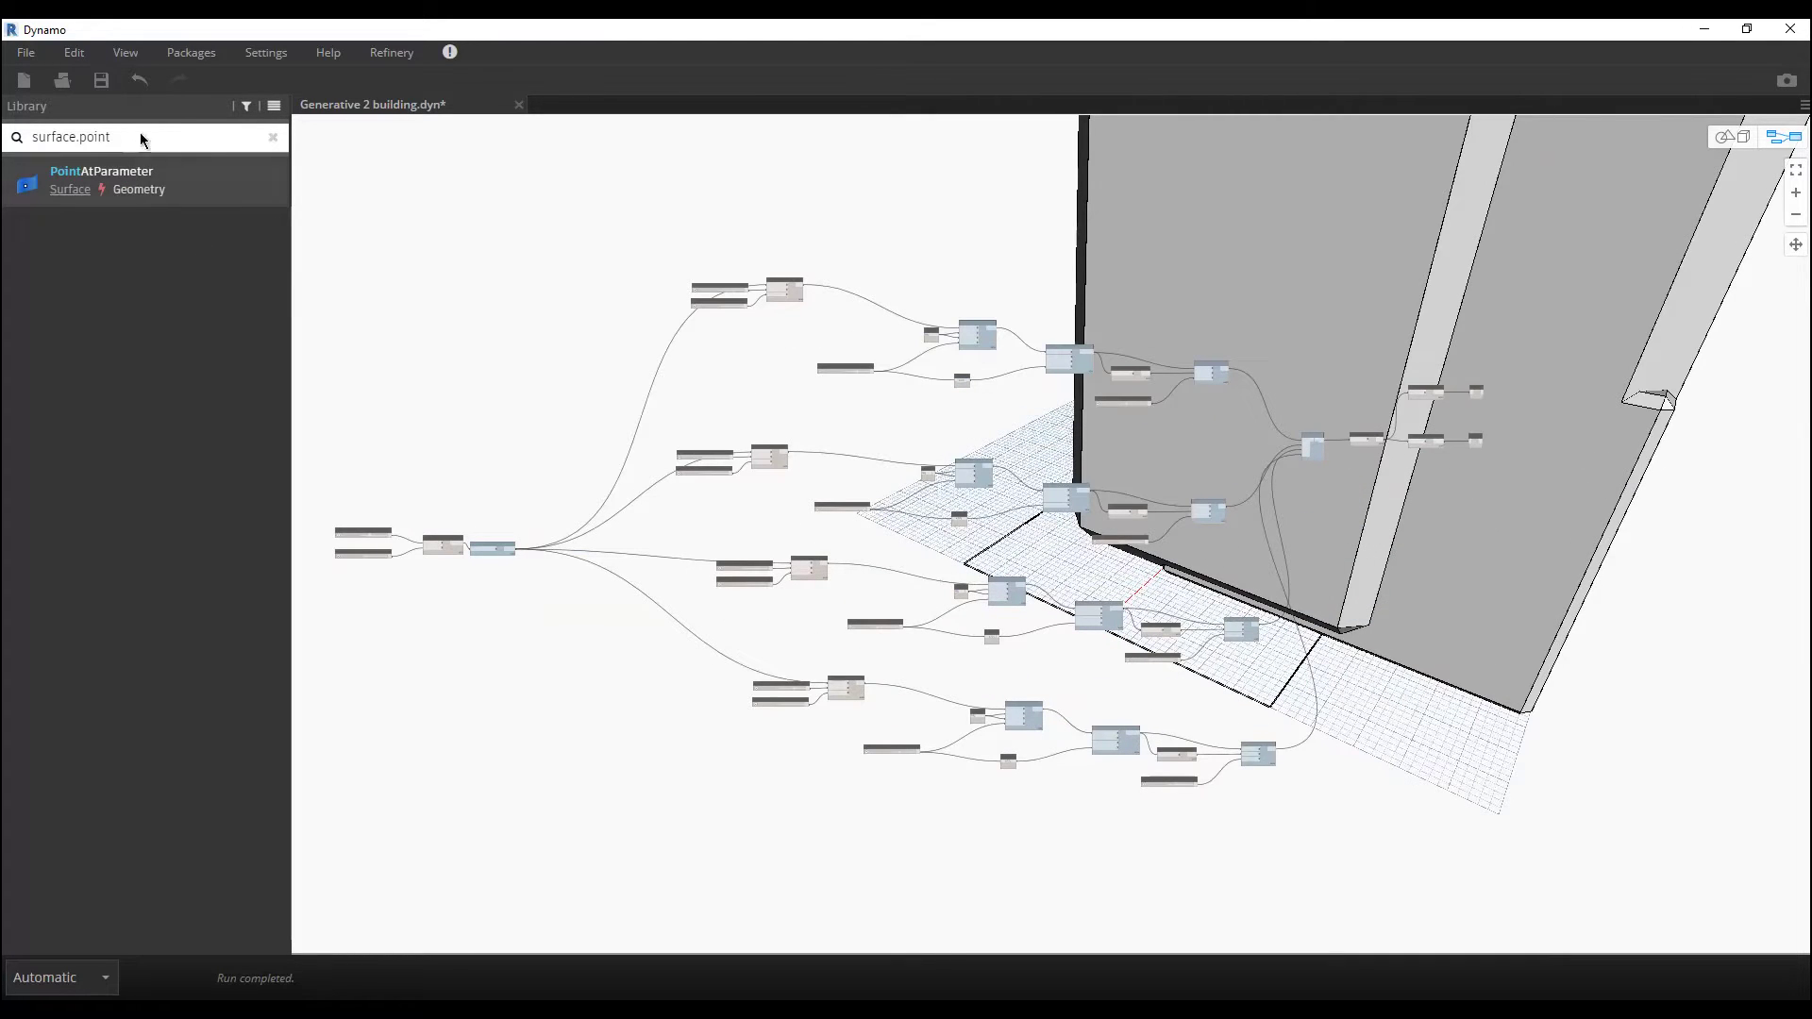
Step: Save the graph as a new file named Generative 3 building in the 120-Generative folder
{"action": "left_click", "coordinate": [27, 52]}
{"action": "left_click", "coordinate": [58, 174]}
{"action": "left_click", "coordinate": [253, 658]}
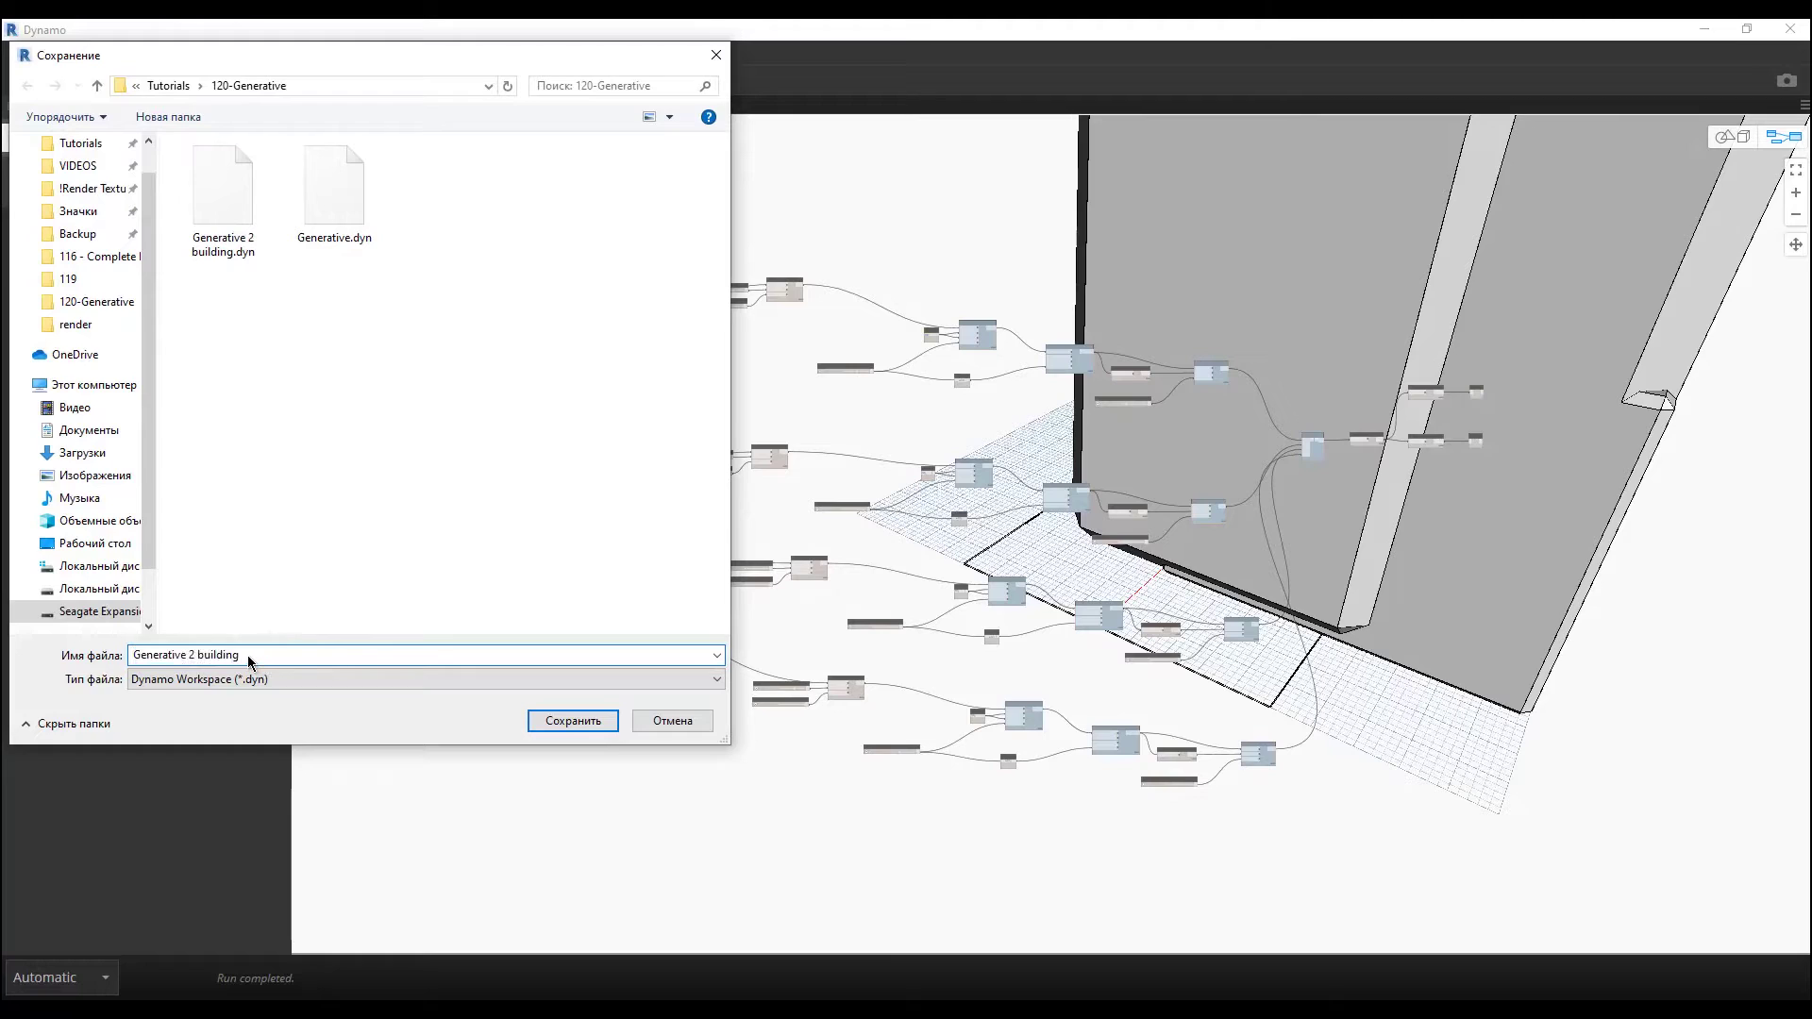
{"action": "left_click_drag", "start_coordinate": [198, 660], "coordinate": [229, 661]}
{"action": "left_click", "coordinate": [325, 664]}
{"action": "left_click", "coordinate": [566, 722]}
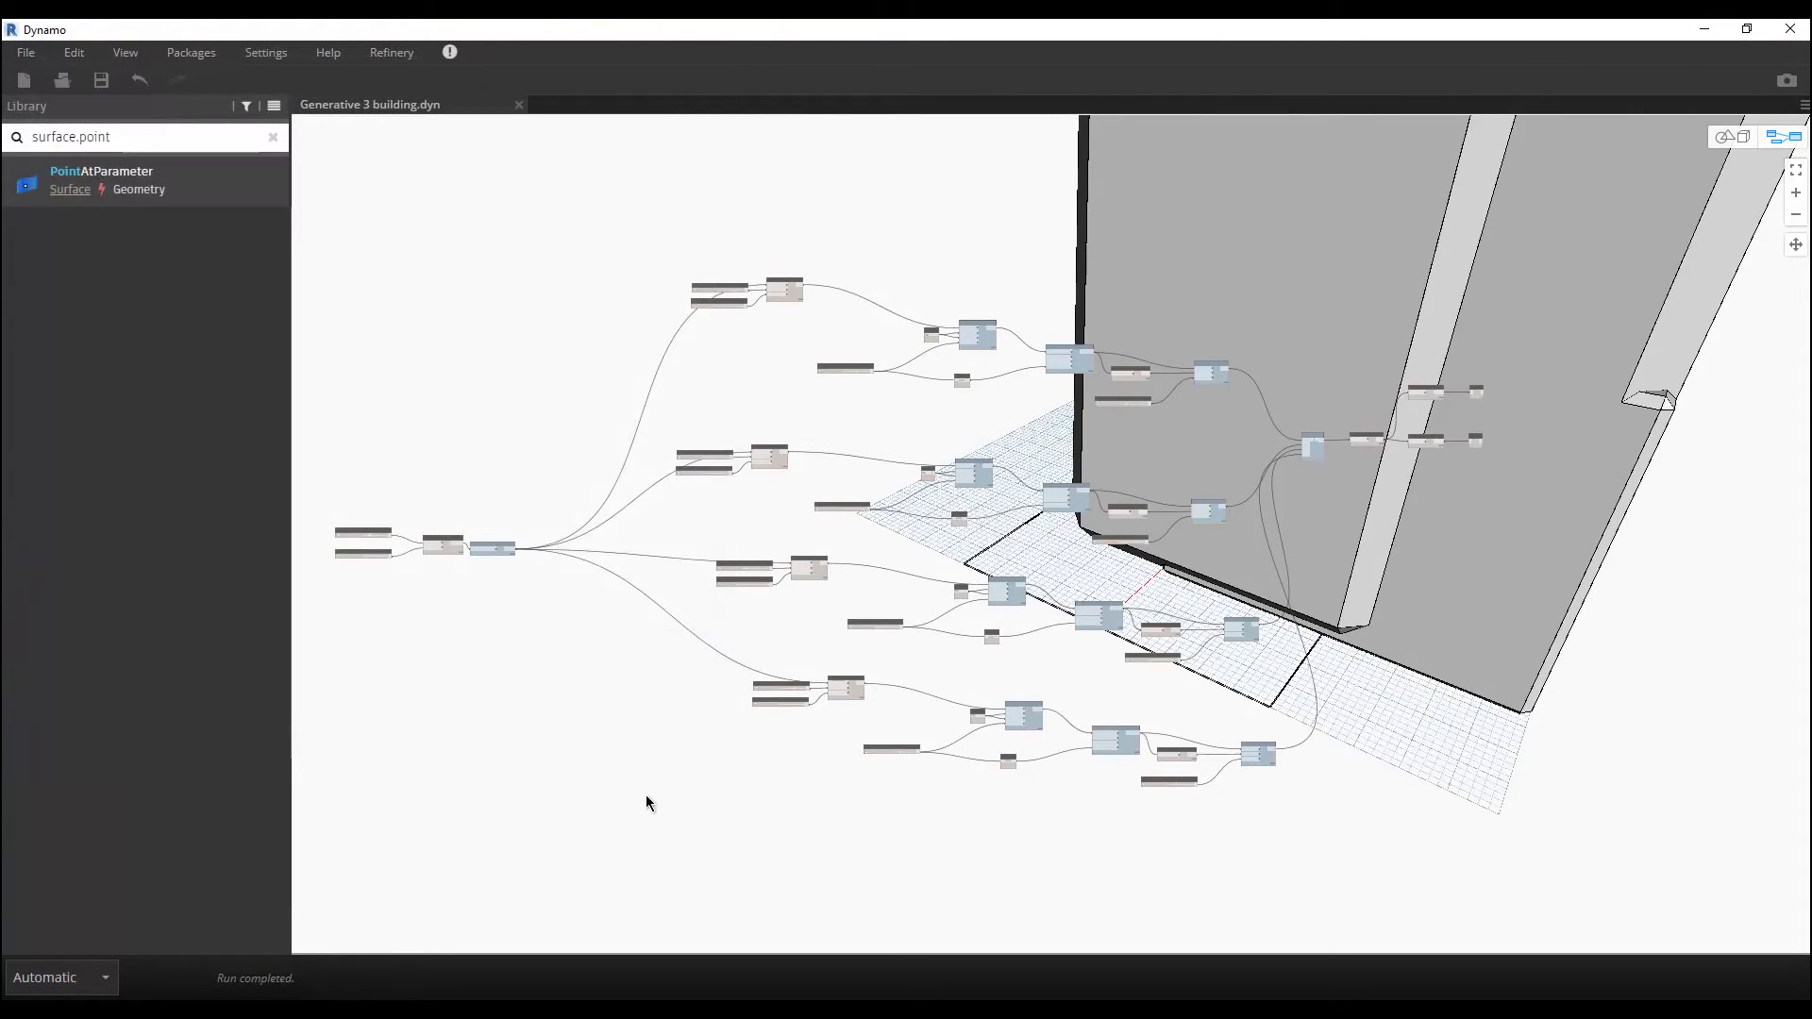
Step: Export the Generative 3 building graph for Refinery and dismiss the export window
{"action": "left_click", "coordinate": [393, 56]}
{"action": "left_click", "coordinate": [429, 104]}
{"action": "left_click", "coordinate": [741, 475]}
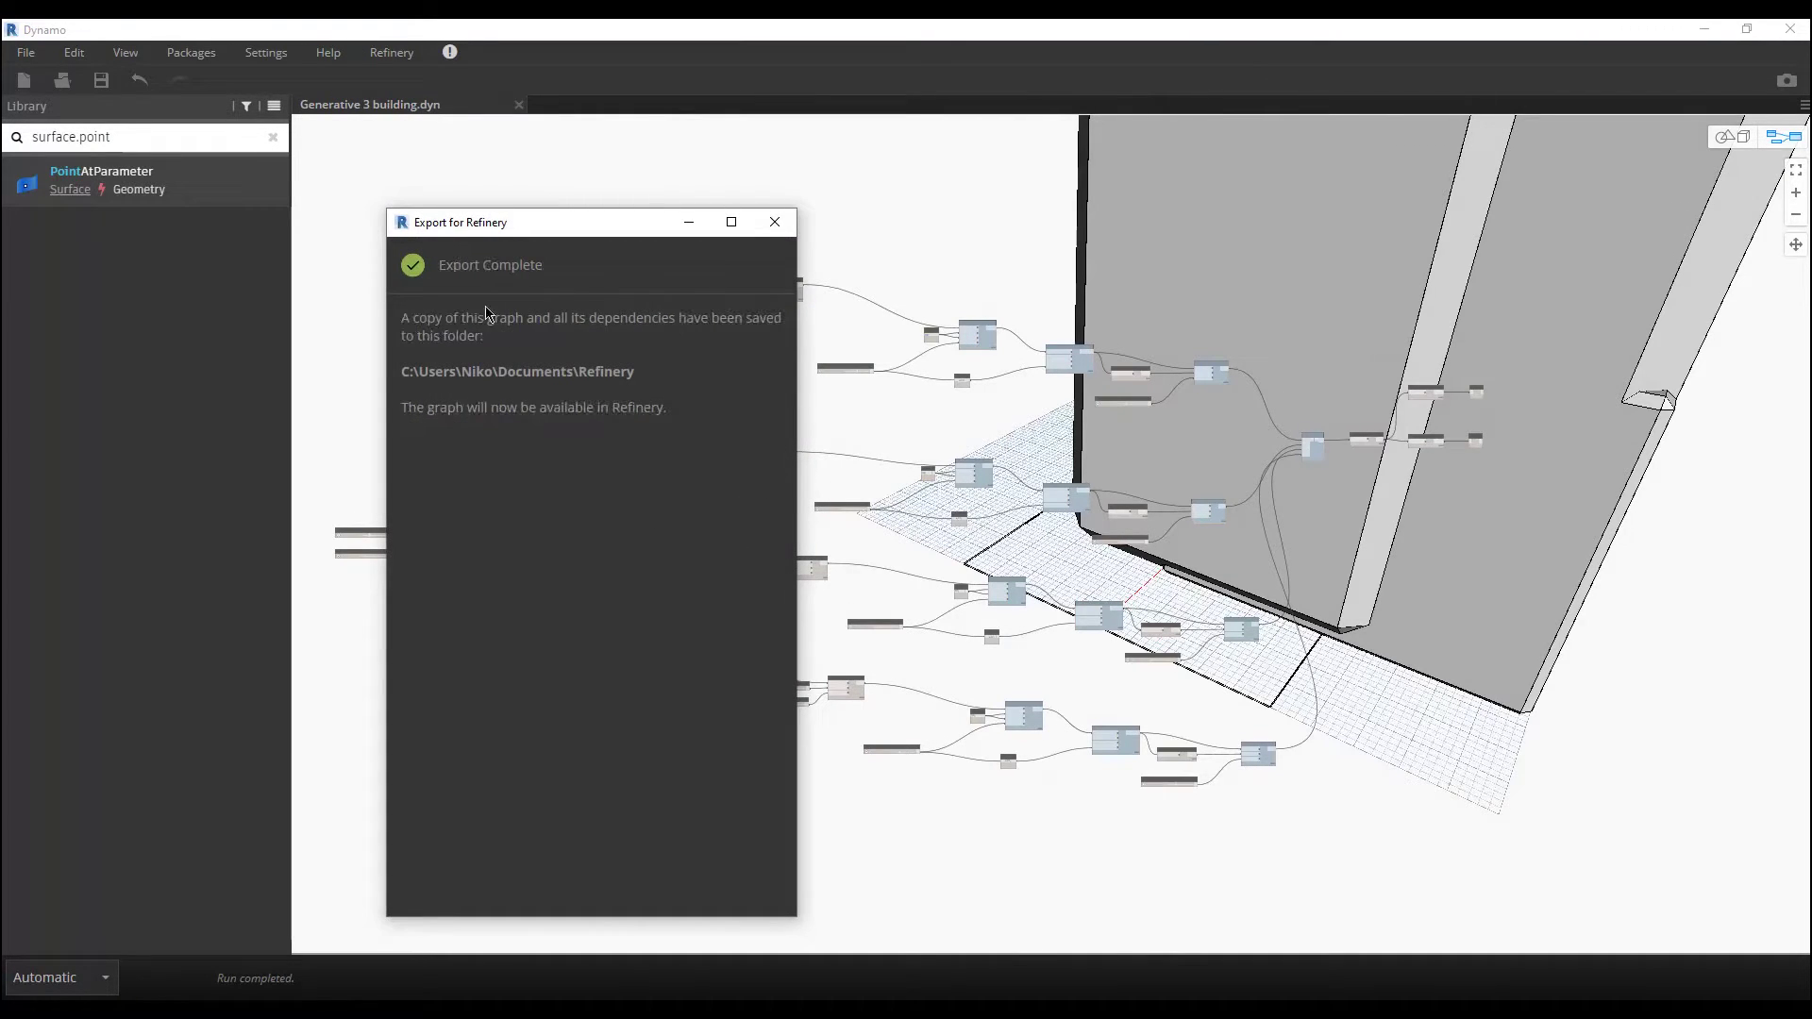
{"action": "left_click", "coordinate": [774, 222]}
Step: Launch Refinery and start a new study based on the Generative 3 building script
{"action": "left_click", "coordinate": [392, 52]}
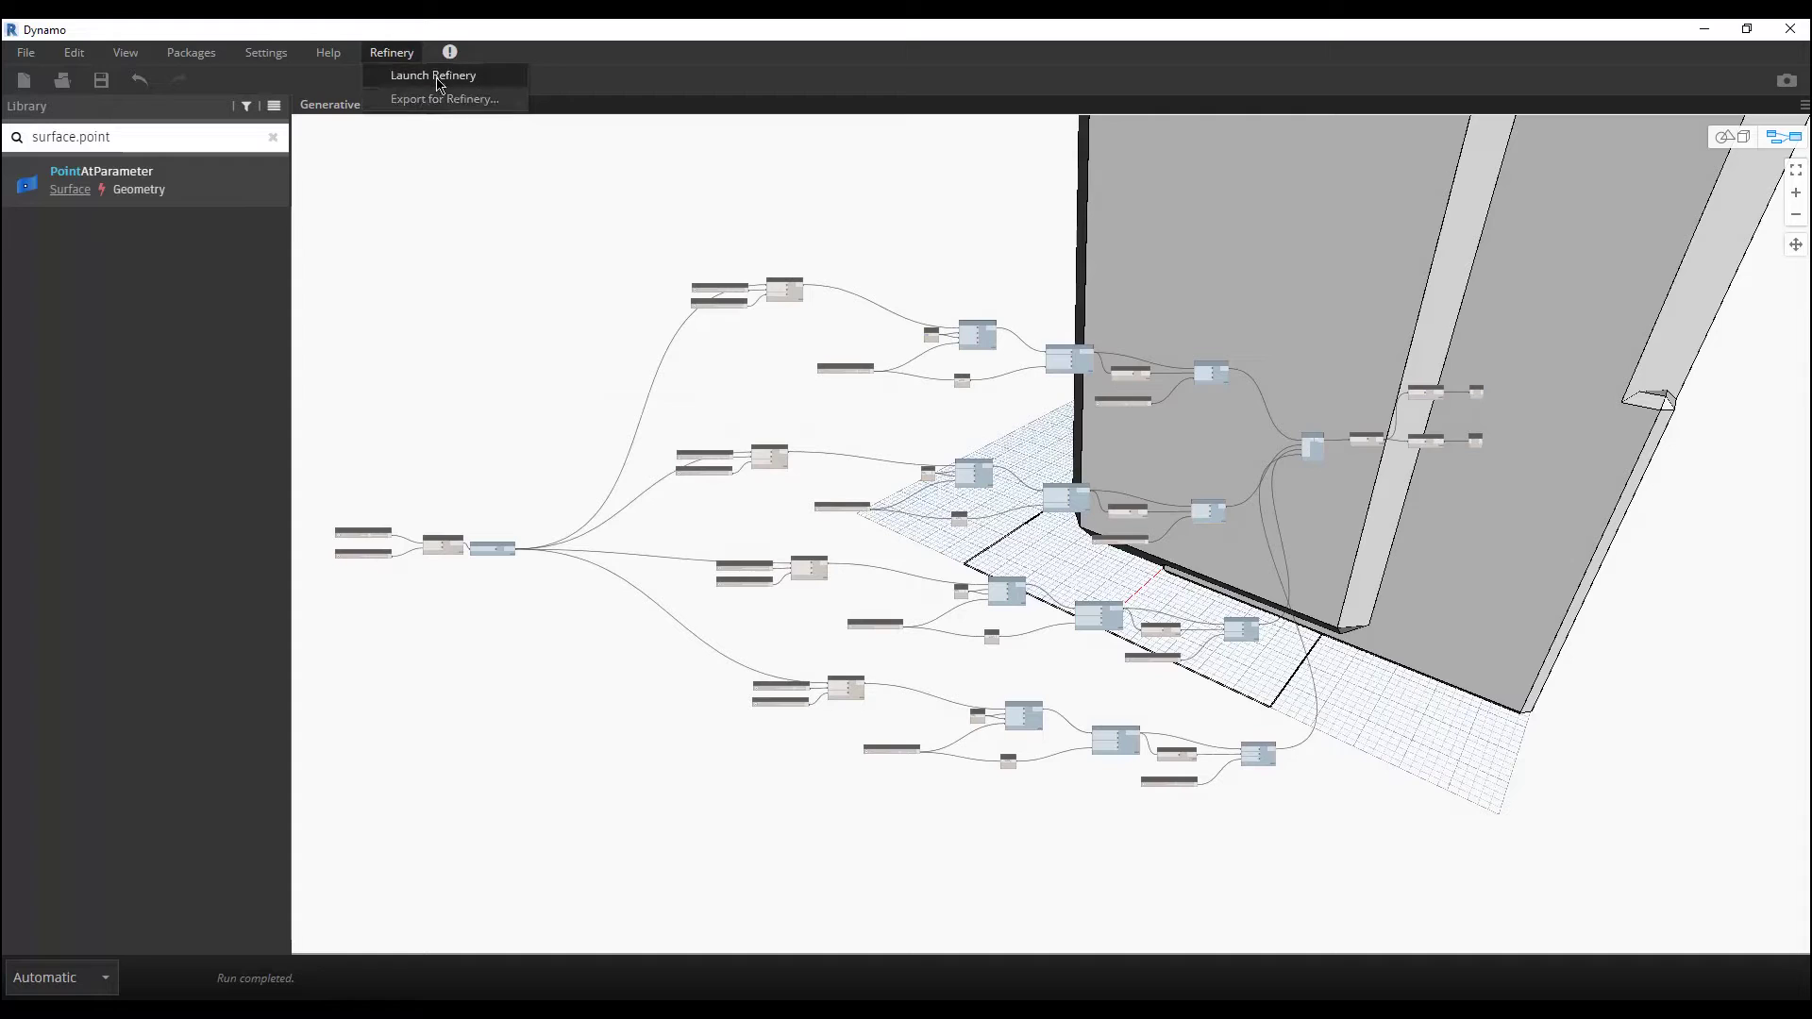
{"action": "left_click", "coordinate": [439, 76]}
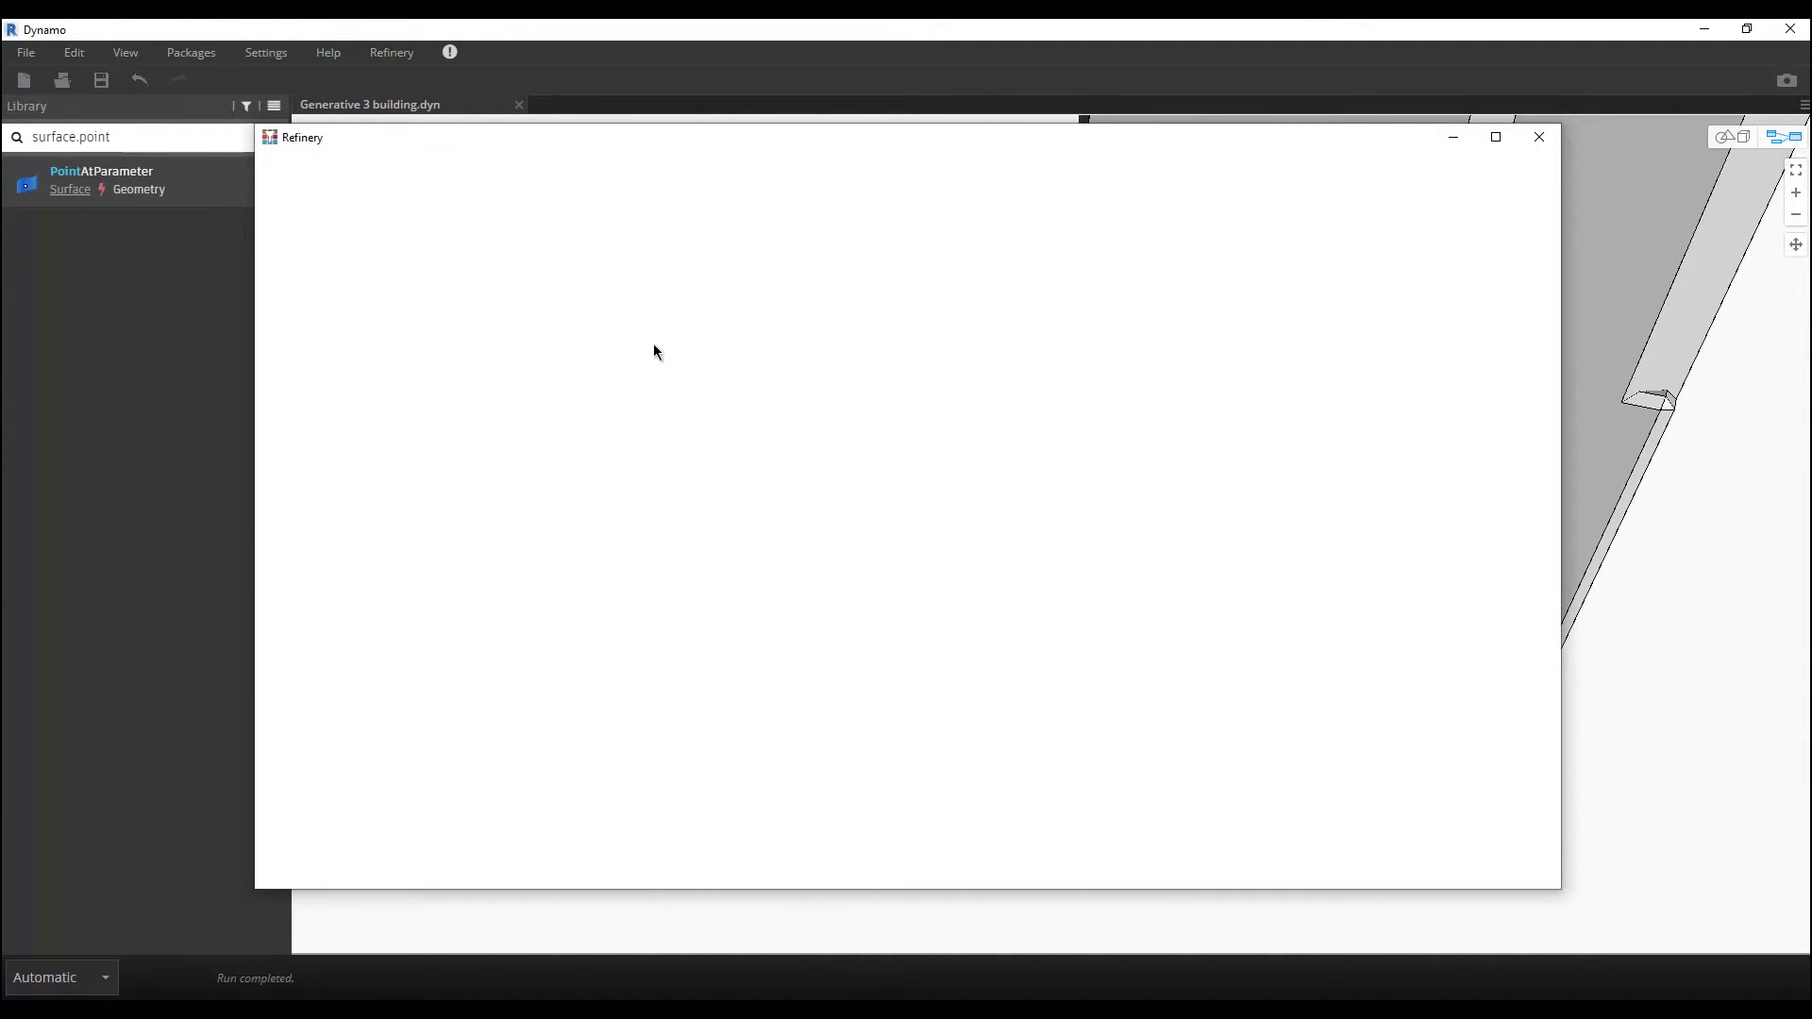
{"action": "left_click", "coordinate": [595, 235]}
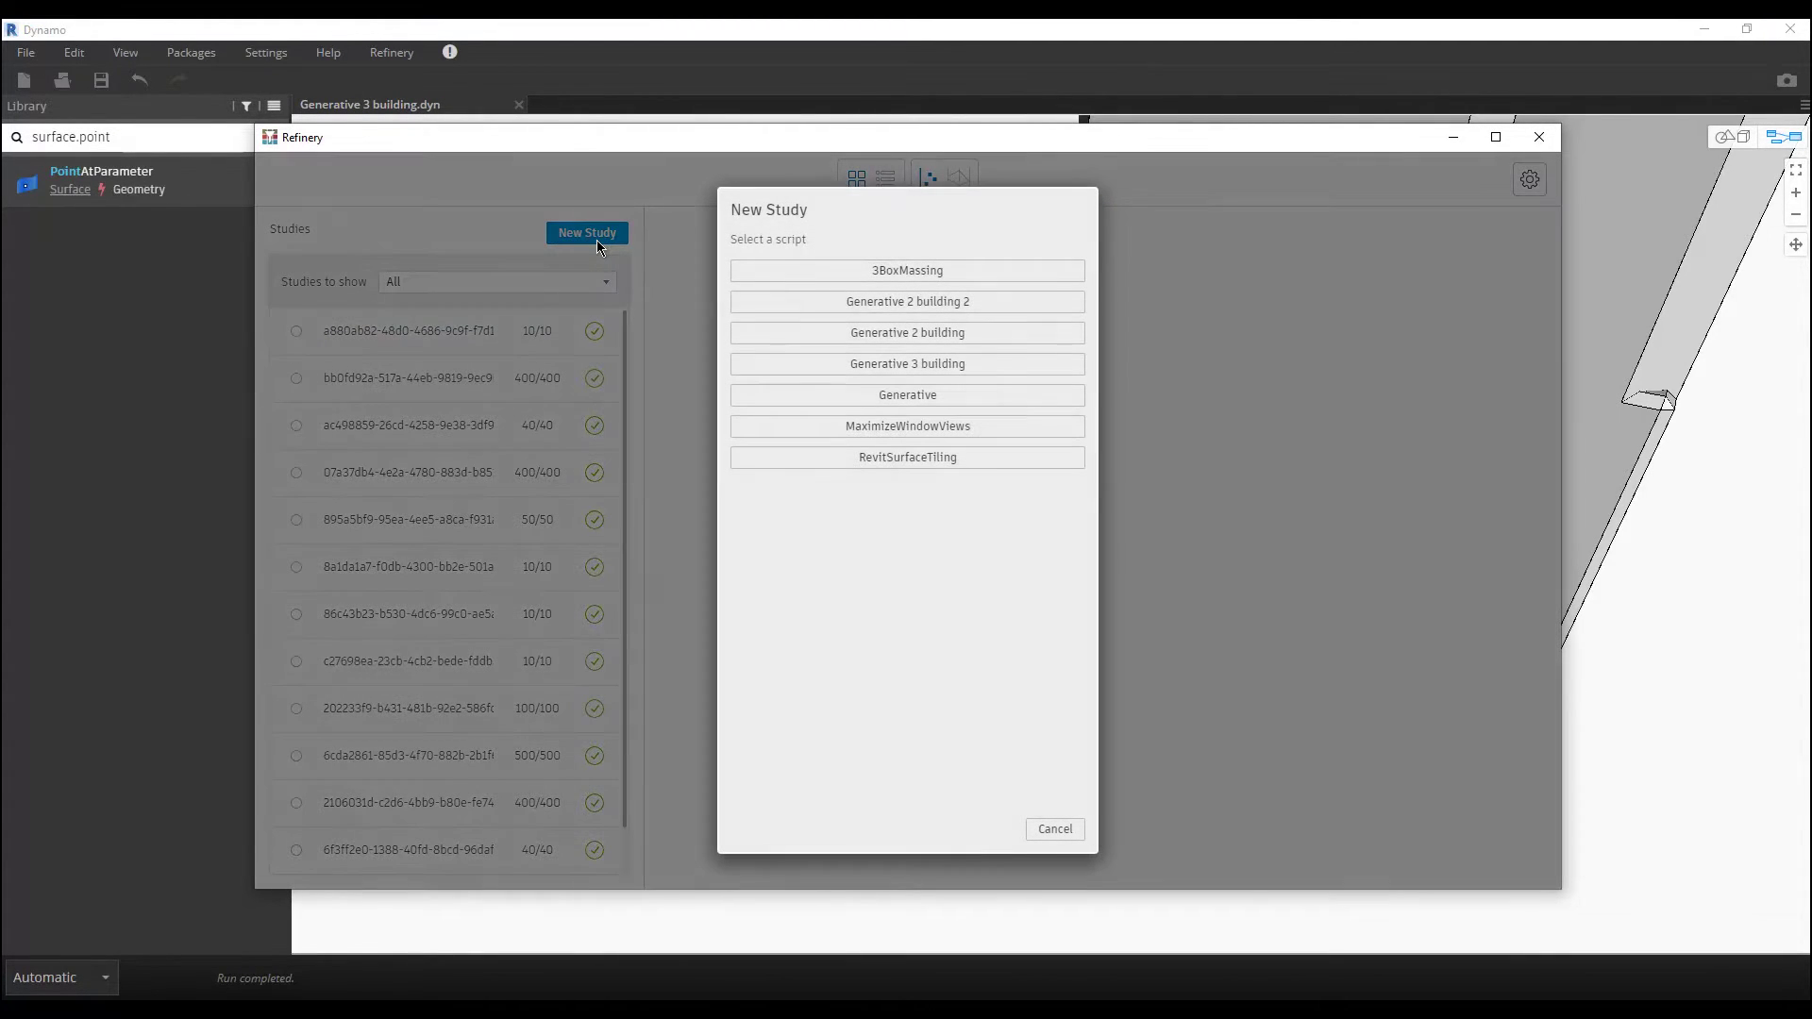
{"action": "left_click", "coordinate": [938, 362]}
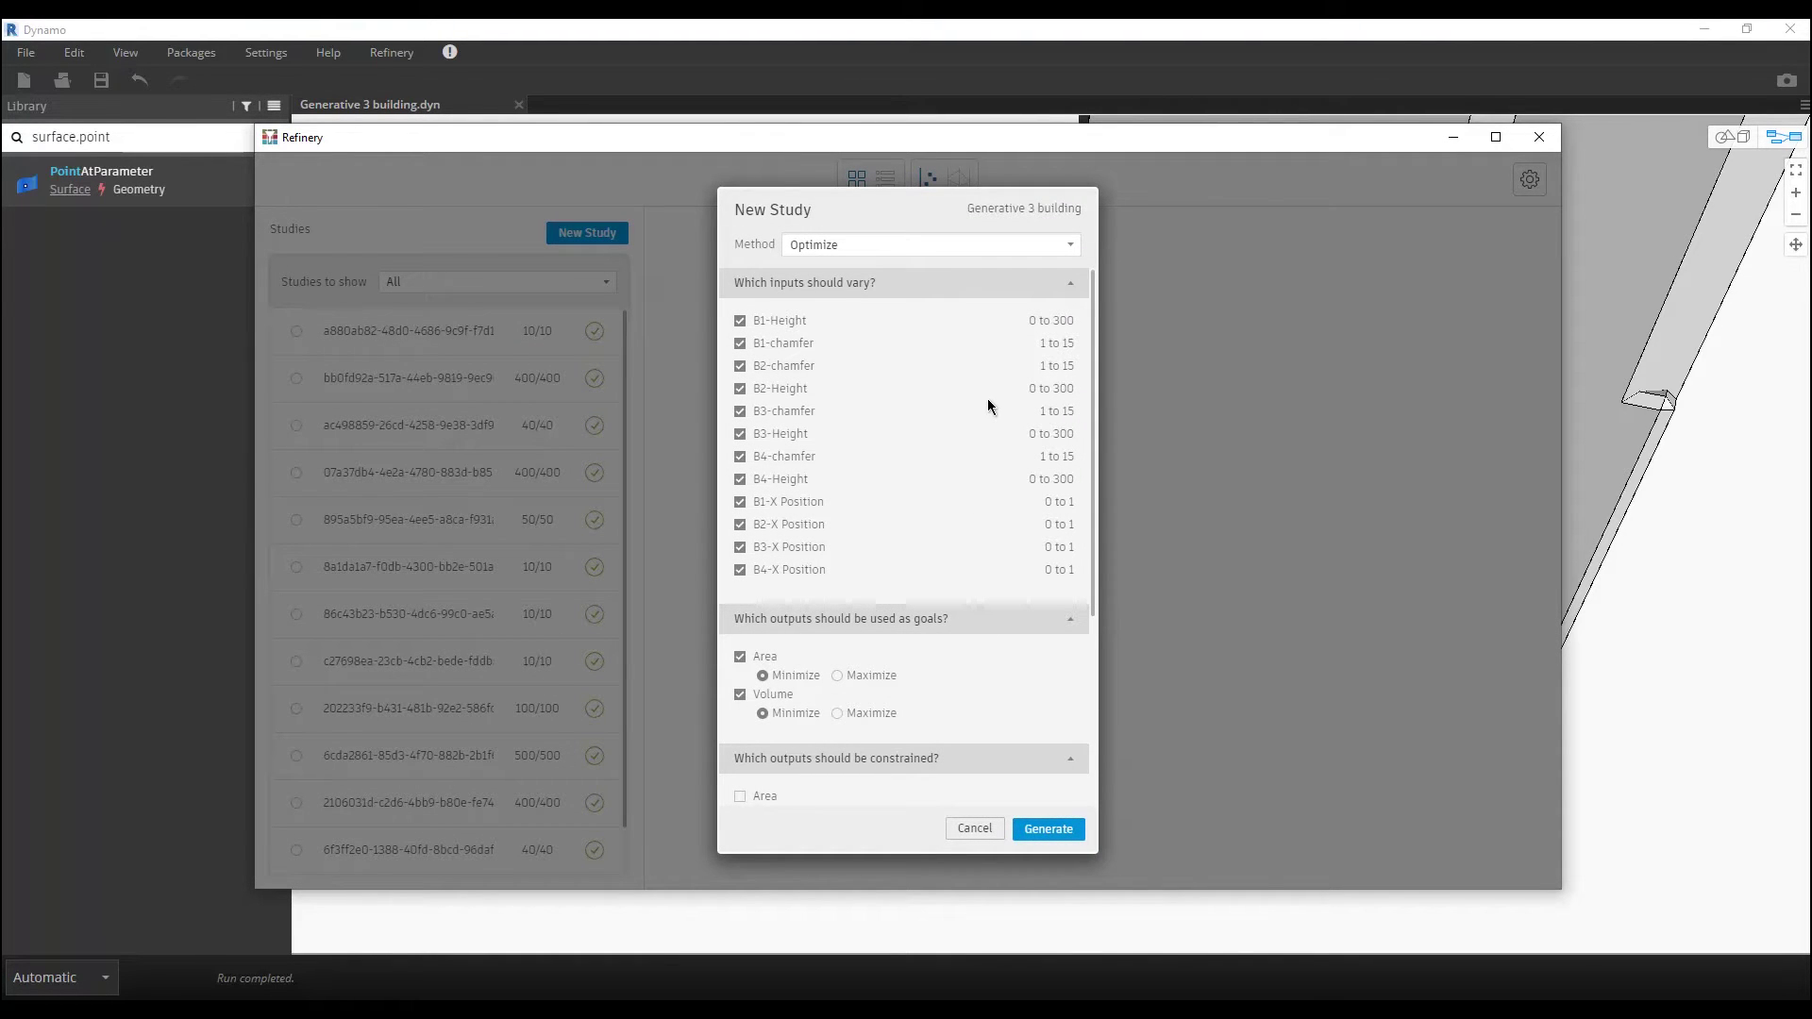
Step: Generate the study with the Randomize method, using 100 solutions and seed 3
{"action": "left_click", "coordinate": [851, 246]}
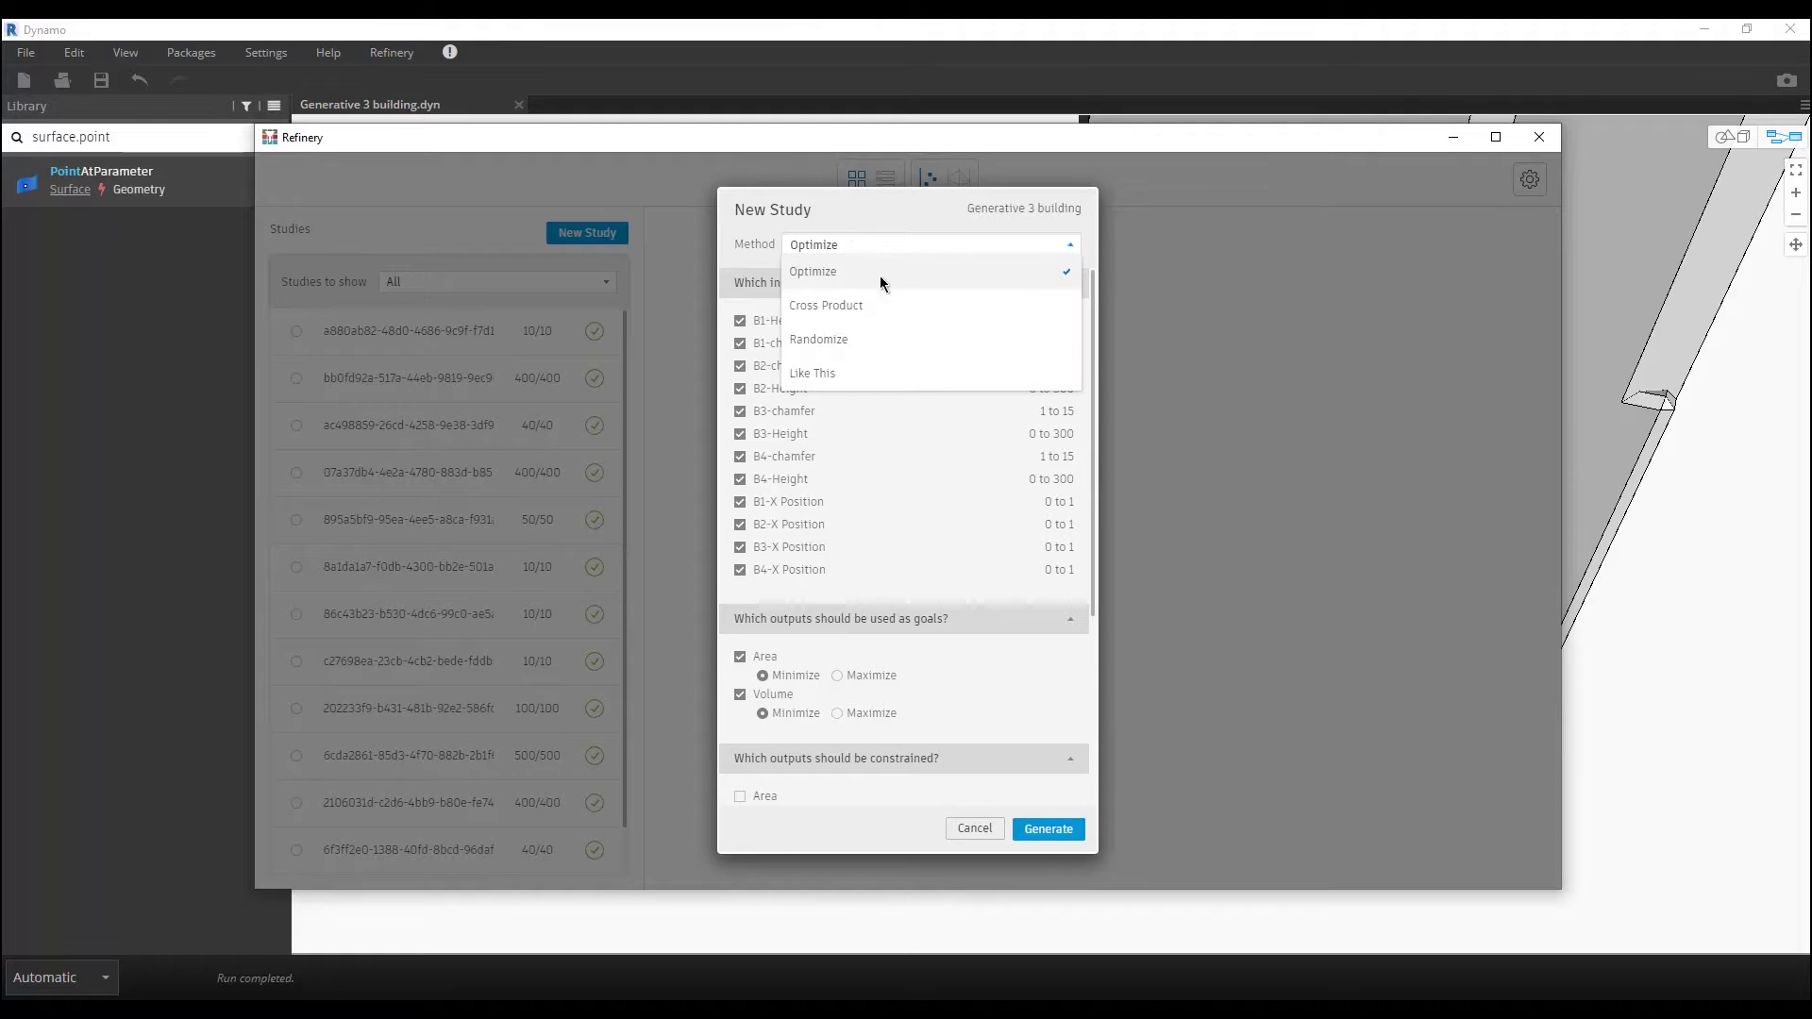
{"action": "left_click", "coordinate": [897, 329]}
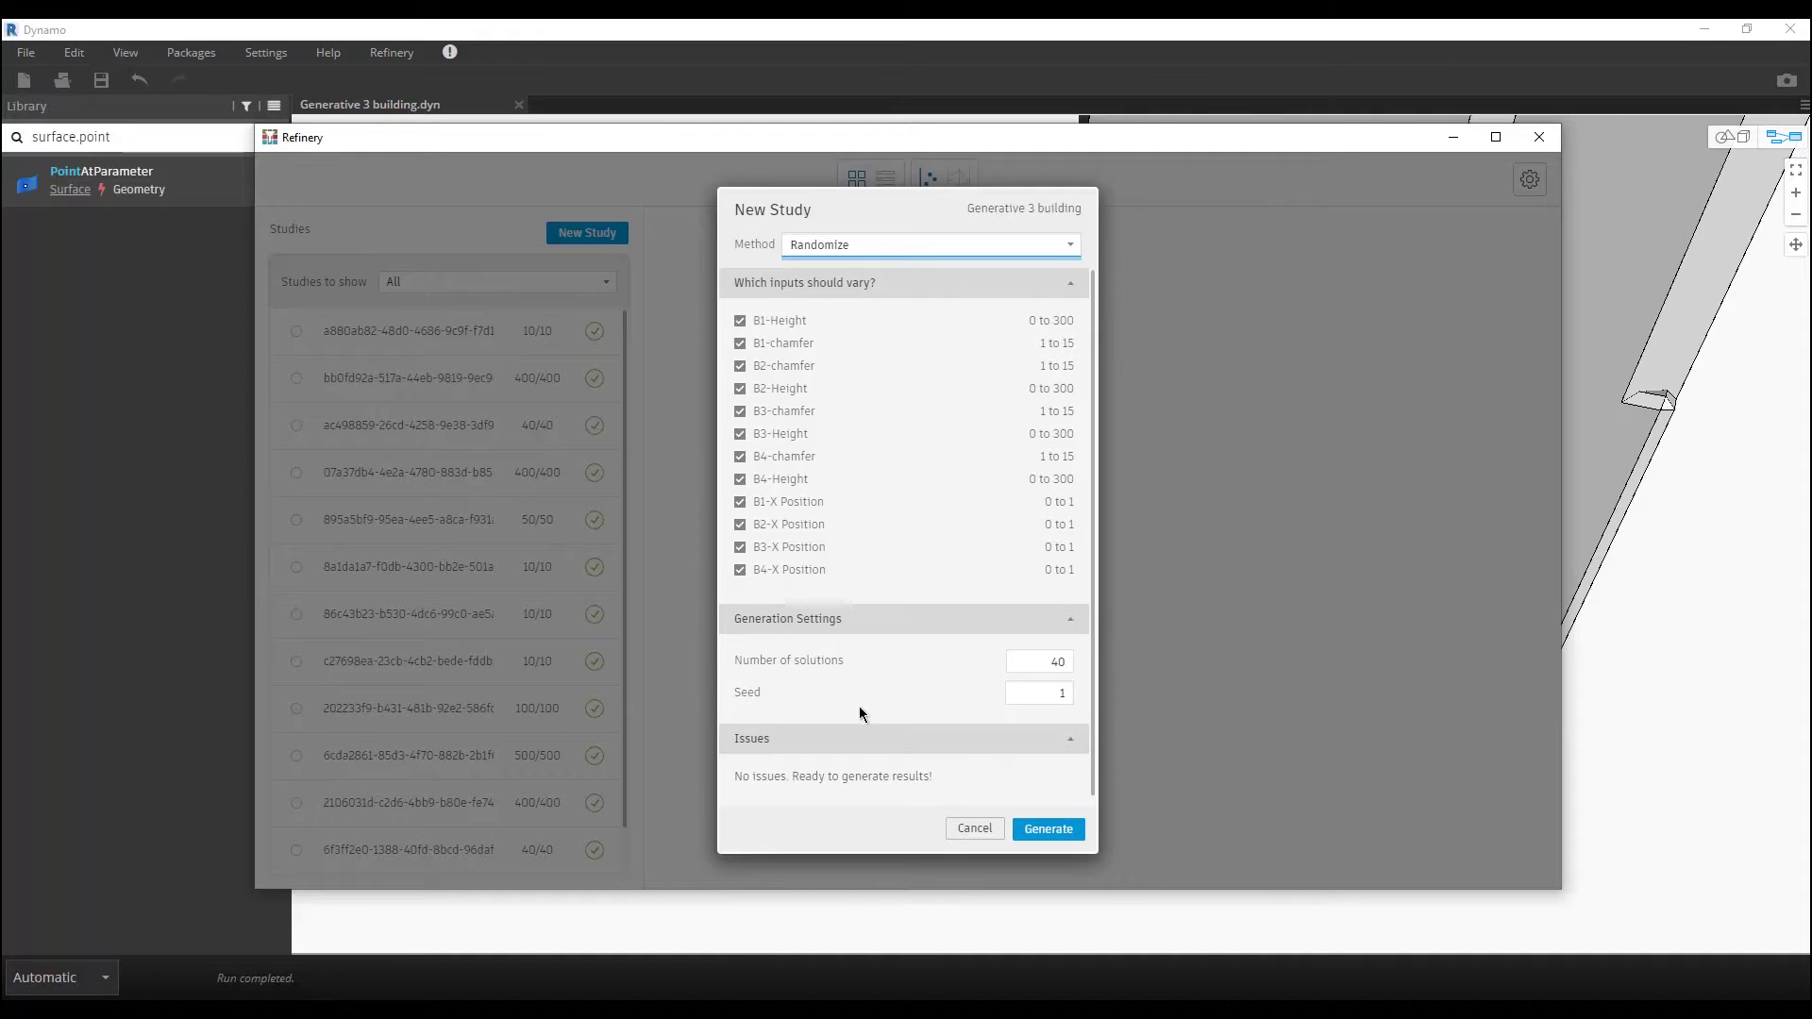
{"action": "left_click", "coordinate": [1048, 661]}
{"action": "double_click", "coordinate": [1073, 662]}
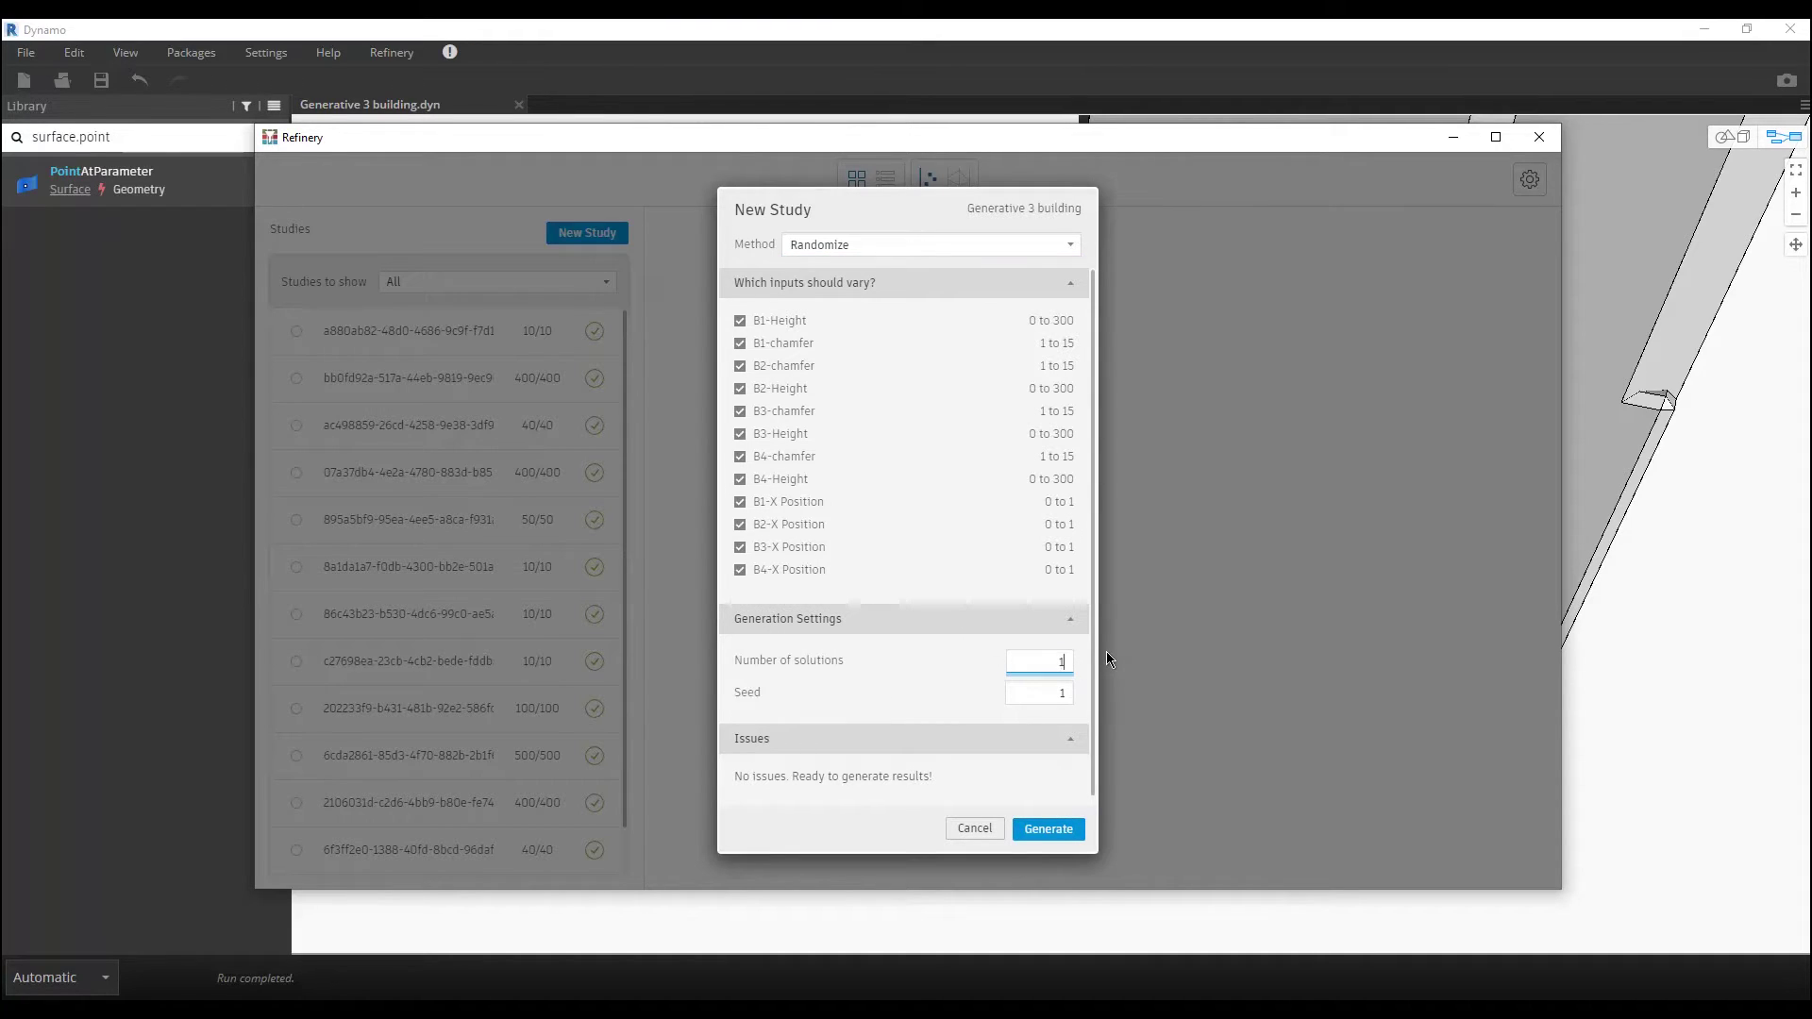
{"action": "type", "text": "100"}
{"action": "scroll", "coordinate": [819, 704], "scroll_direction": "down", "scroll_amount": 1}
{"action": "double_click", "coordinate": [1051, 681]}
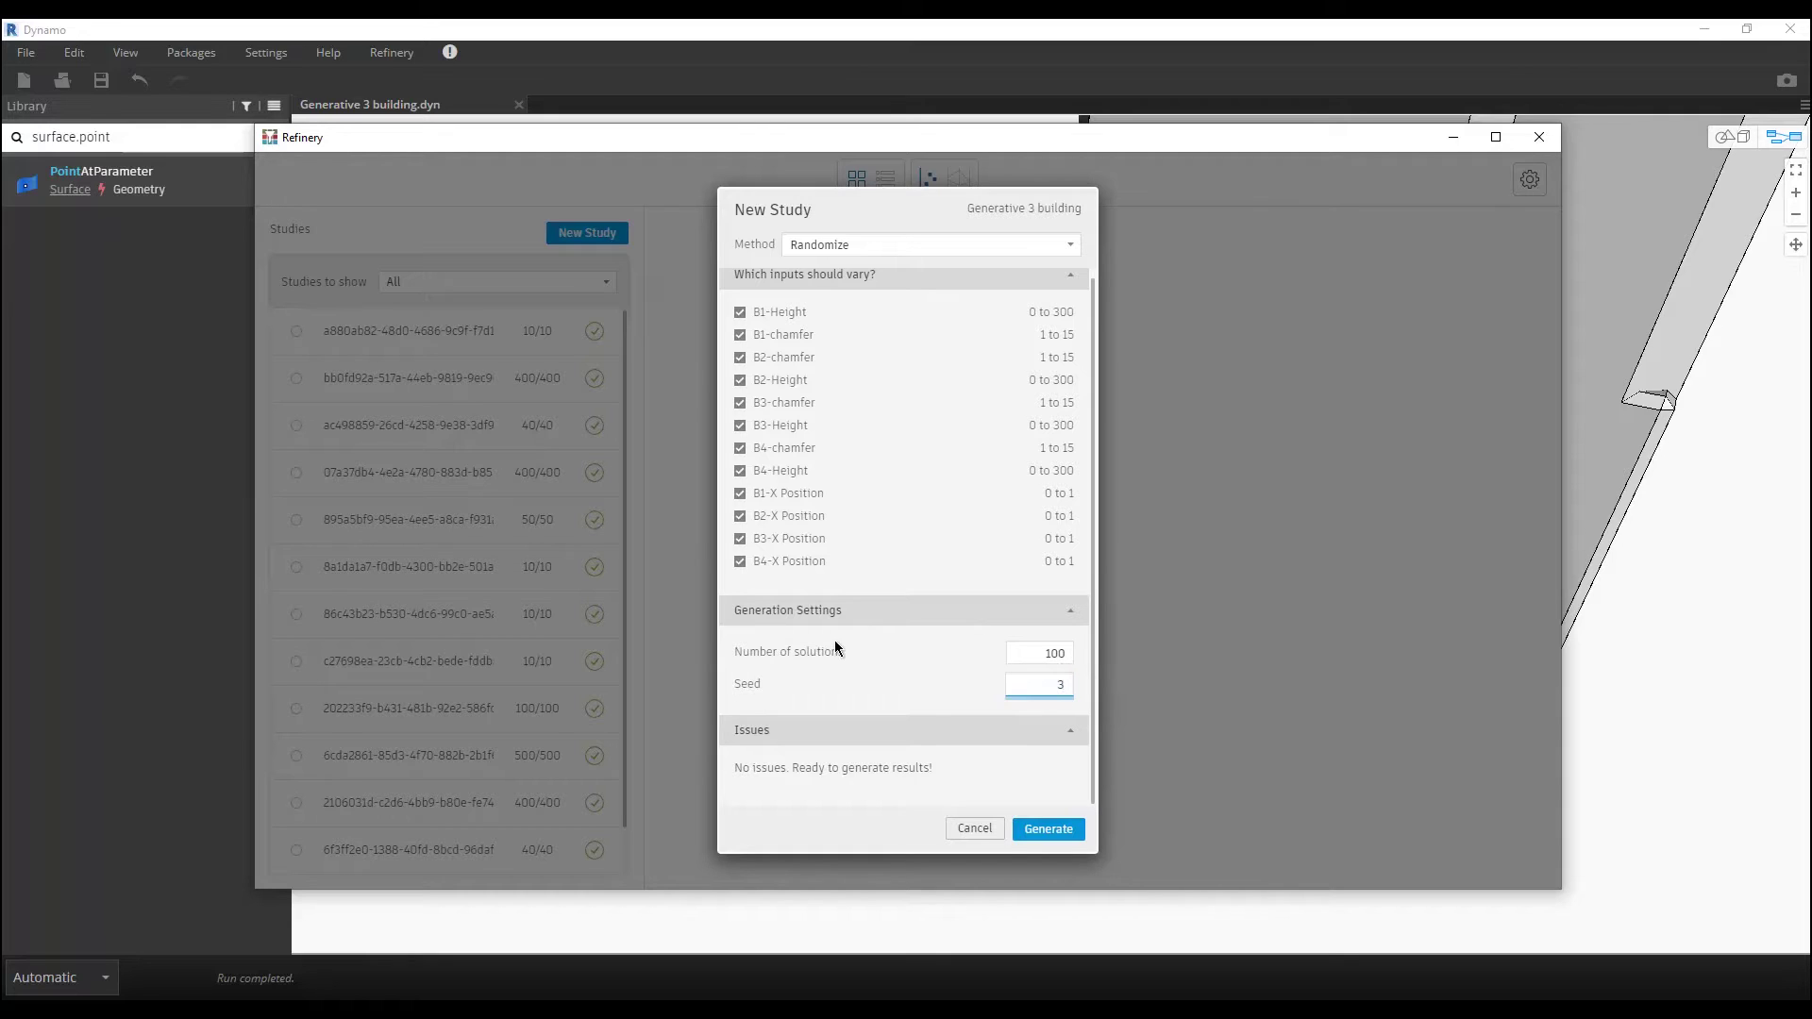
{"action": "left_click", "coordinate": [1049, 828]}
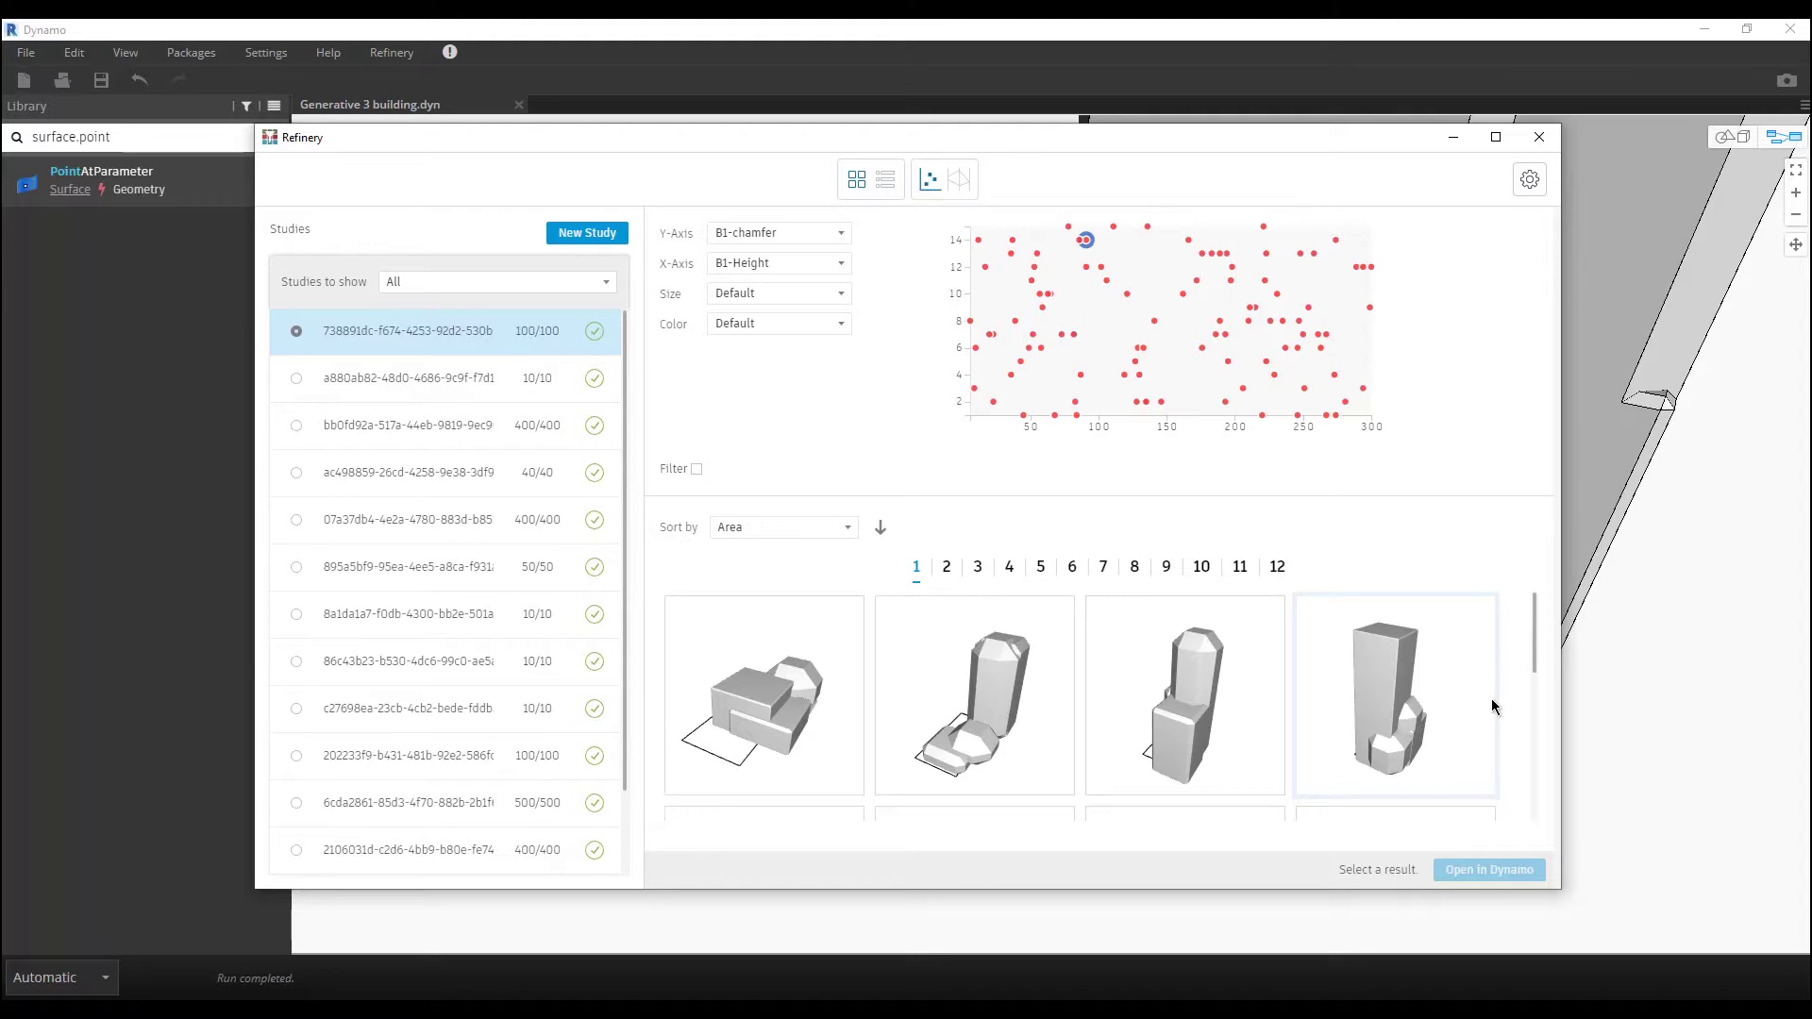
Step: Look through the first page of generated results and rotate the last design's thumbnail to inspect its massing
{"action": "scroll", "coordinate": [1510, 684], "scroll_direction": "down", "scroll_amount": 3}
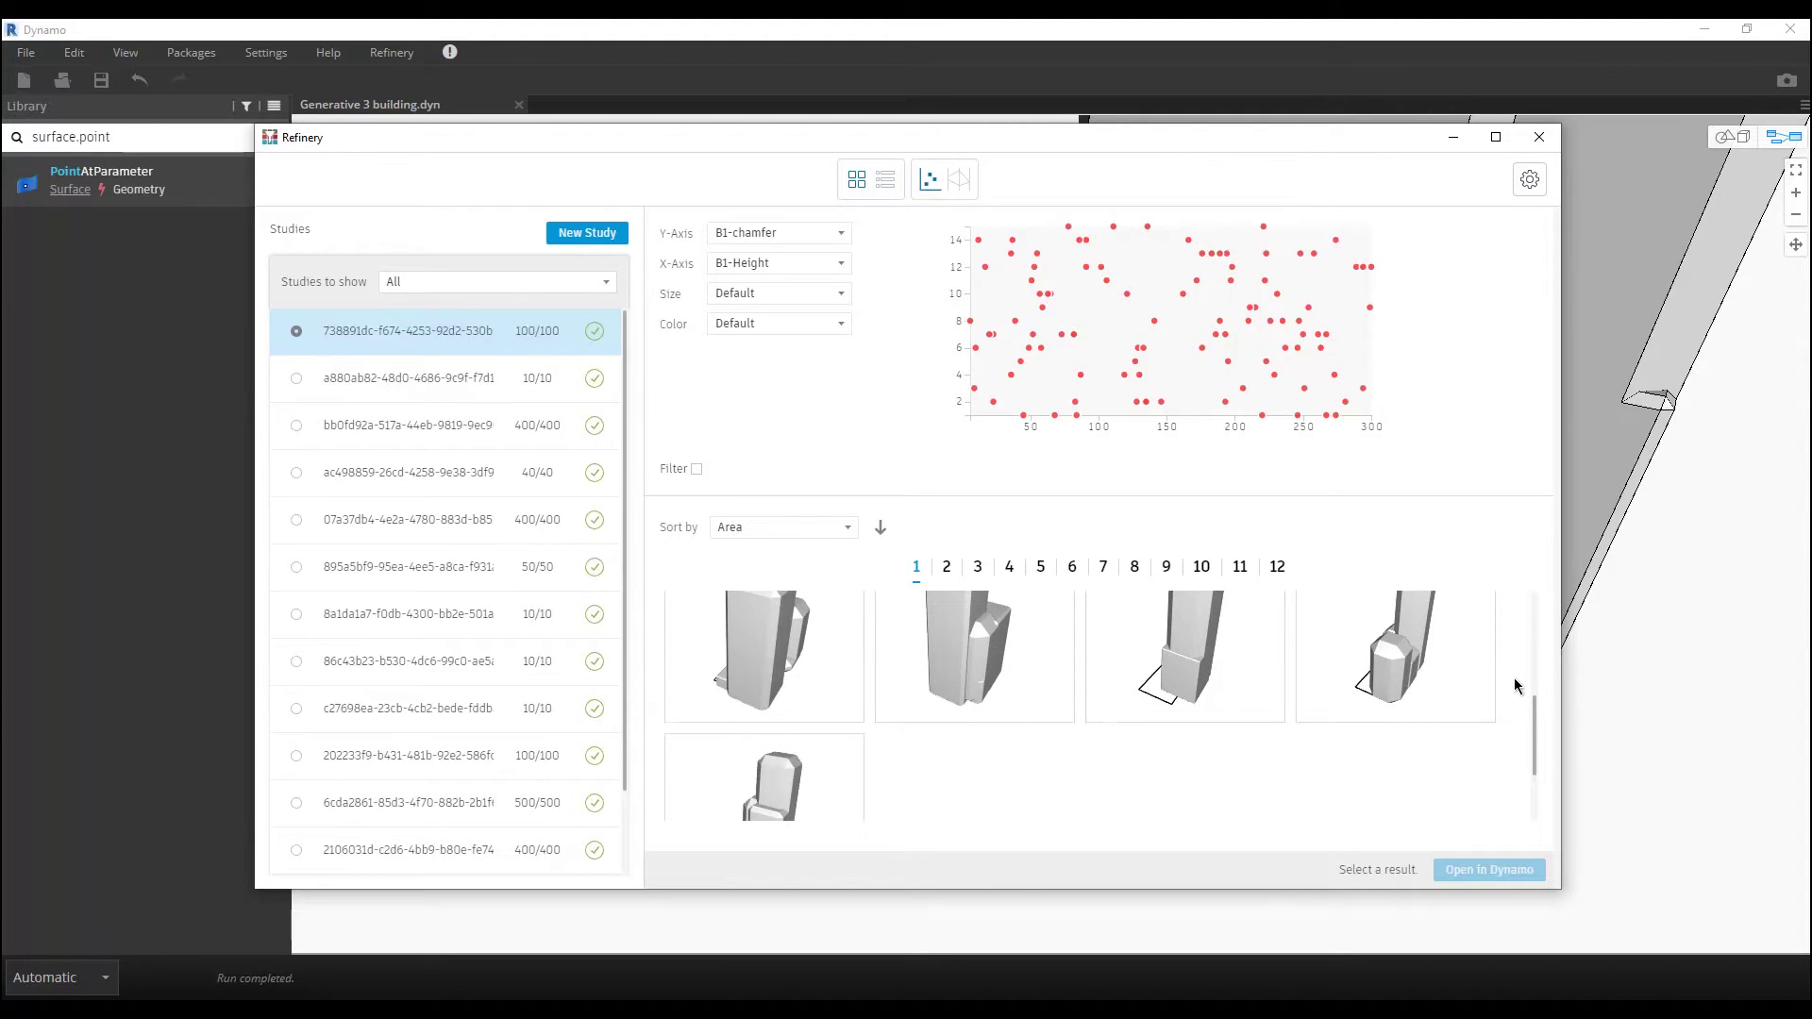
{"action": "scroll", "coordinate": [1515, 686], "scroll_direction": "down", "scroll_amount": 2}
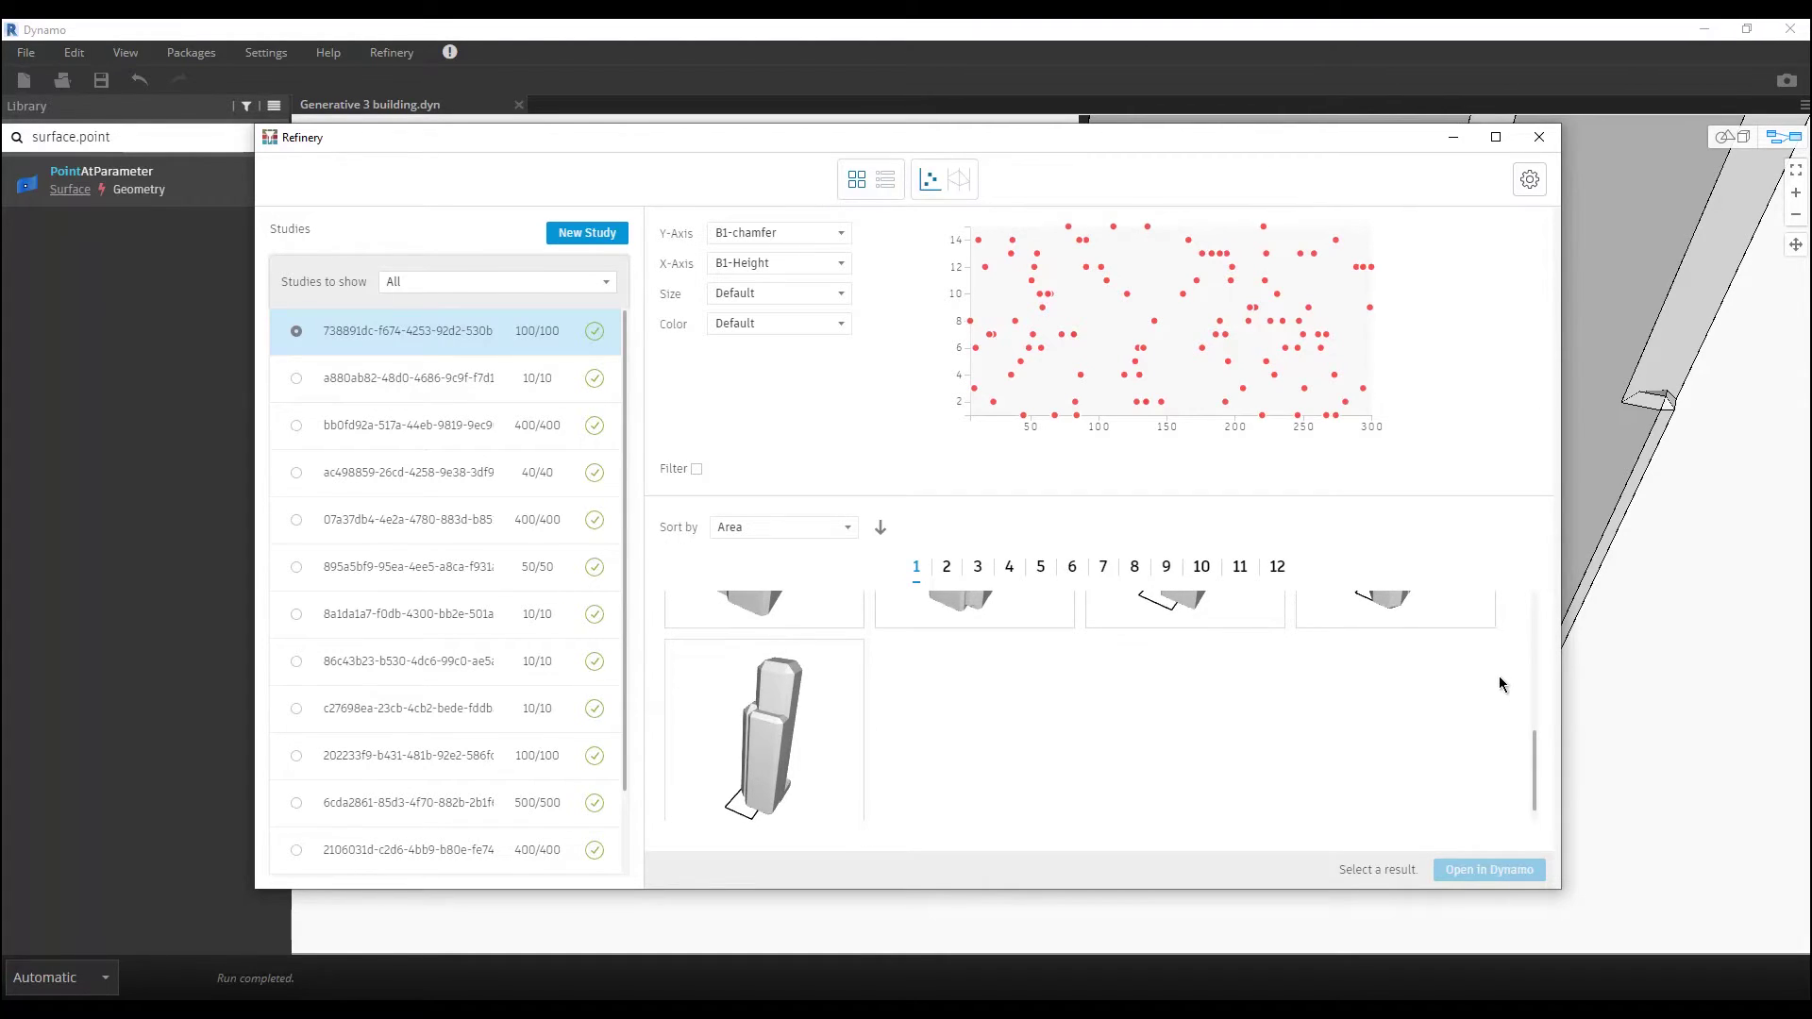
{"action": "left_click", "coordinate": [760, 764]}
{"action": "left_click_drag", "start_coordinate": [777, 751], "coordinate": [768, 679]}
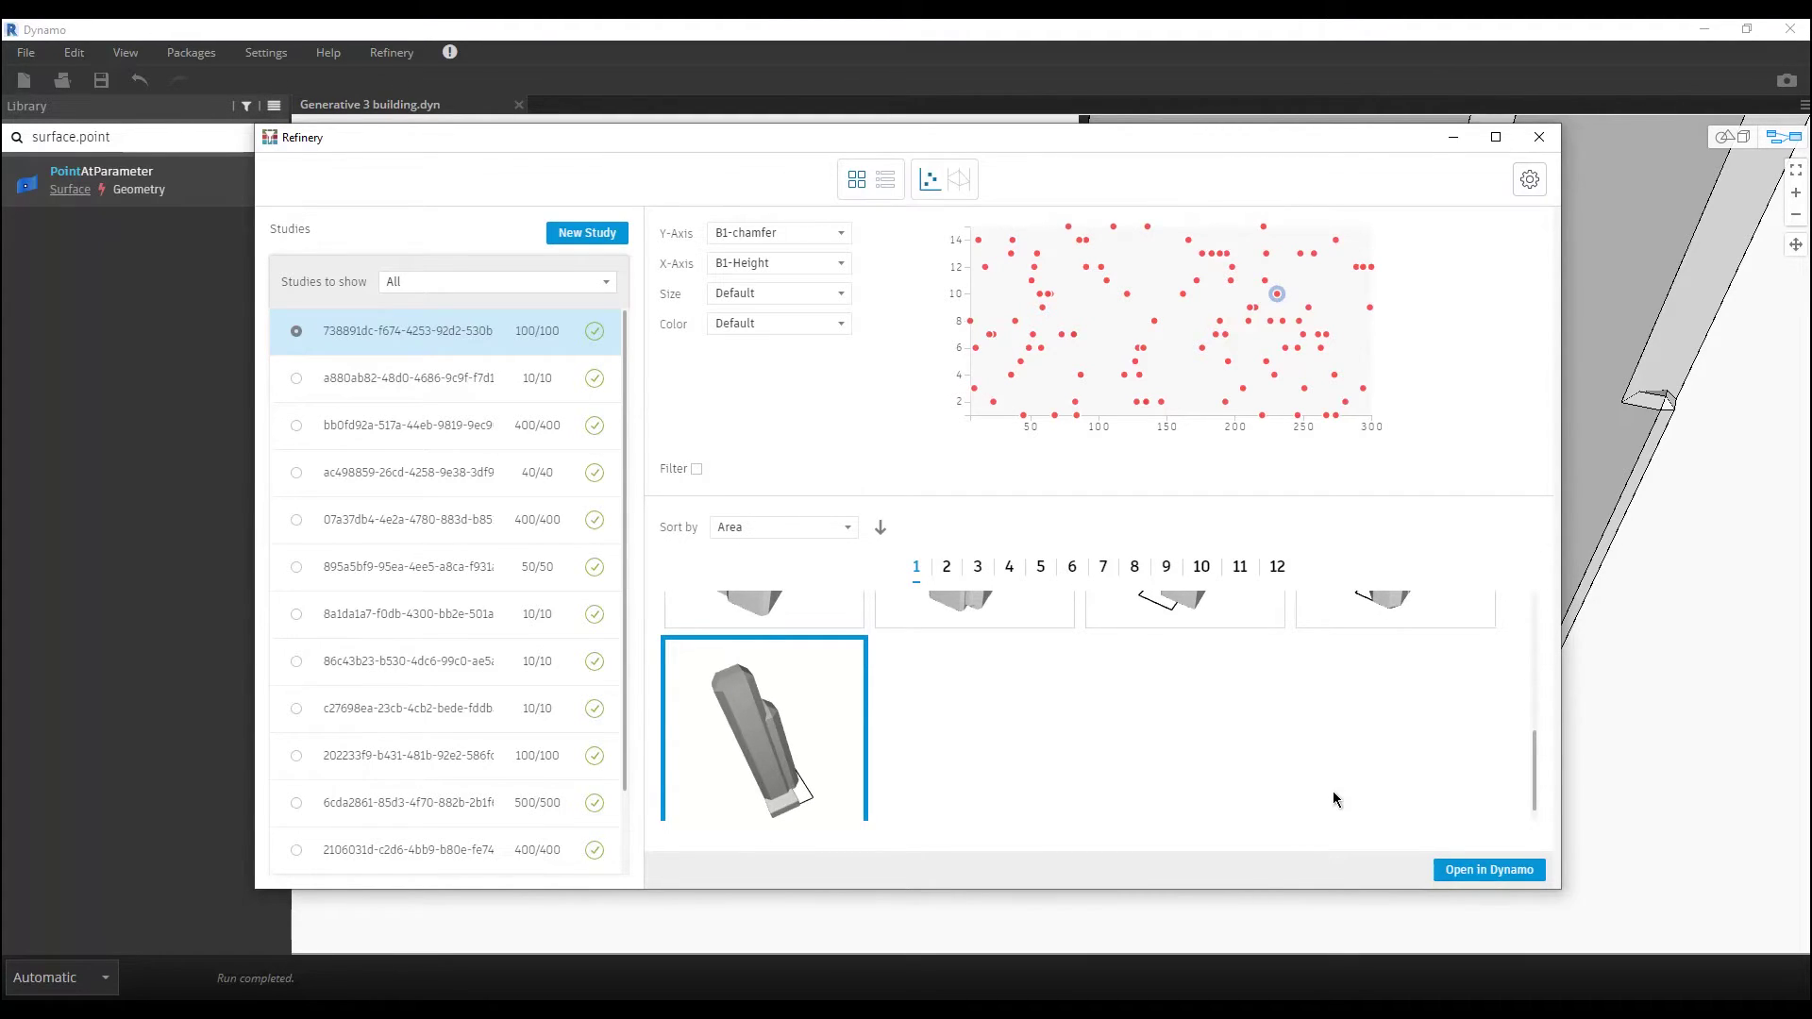
Step: Open a new Generative 3 building study with the Optimize method and examine its inputs, goals, constraints and generation settings
{"action": "left_click", "coordinate": [613, 235]}
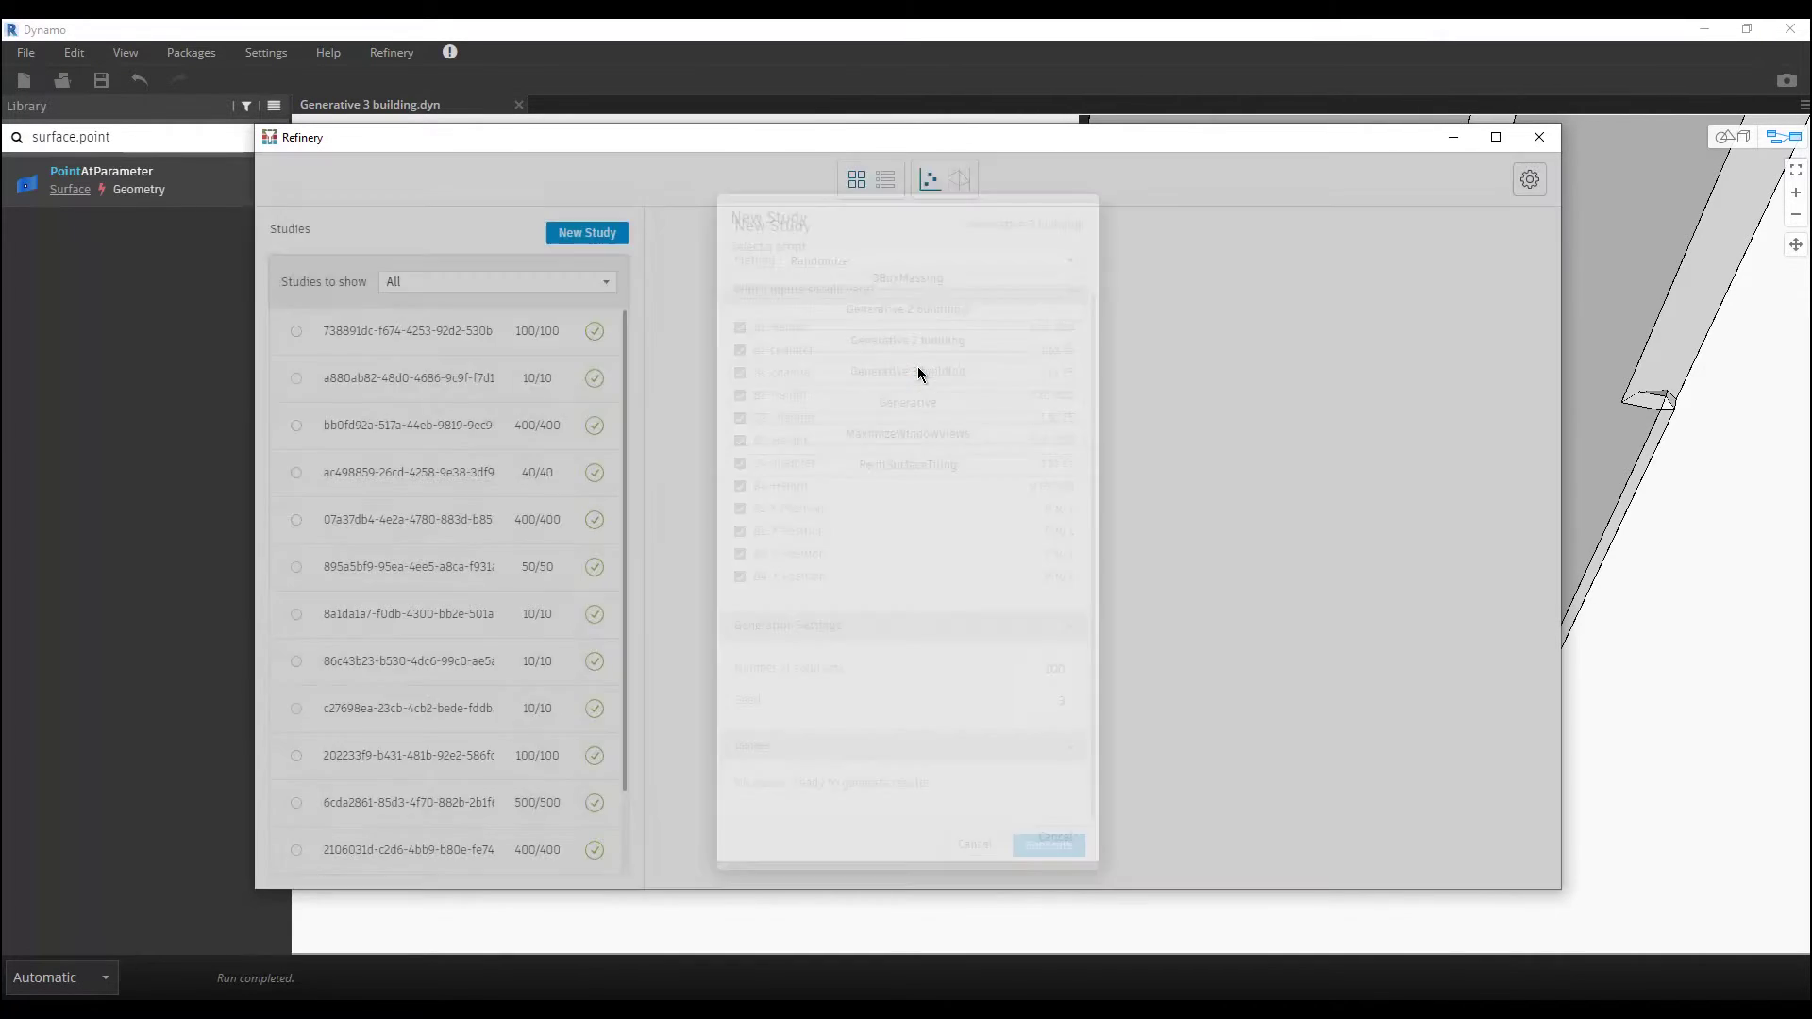
{"action": "left_click", "coordinate": [917, 368]}
{"action": "left_click", "coordinate": [891, 243]}
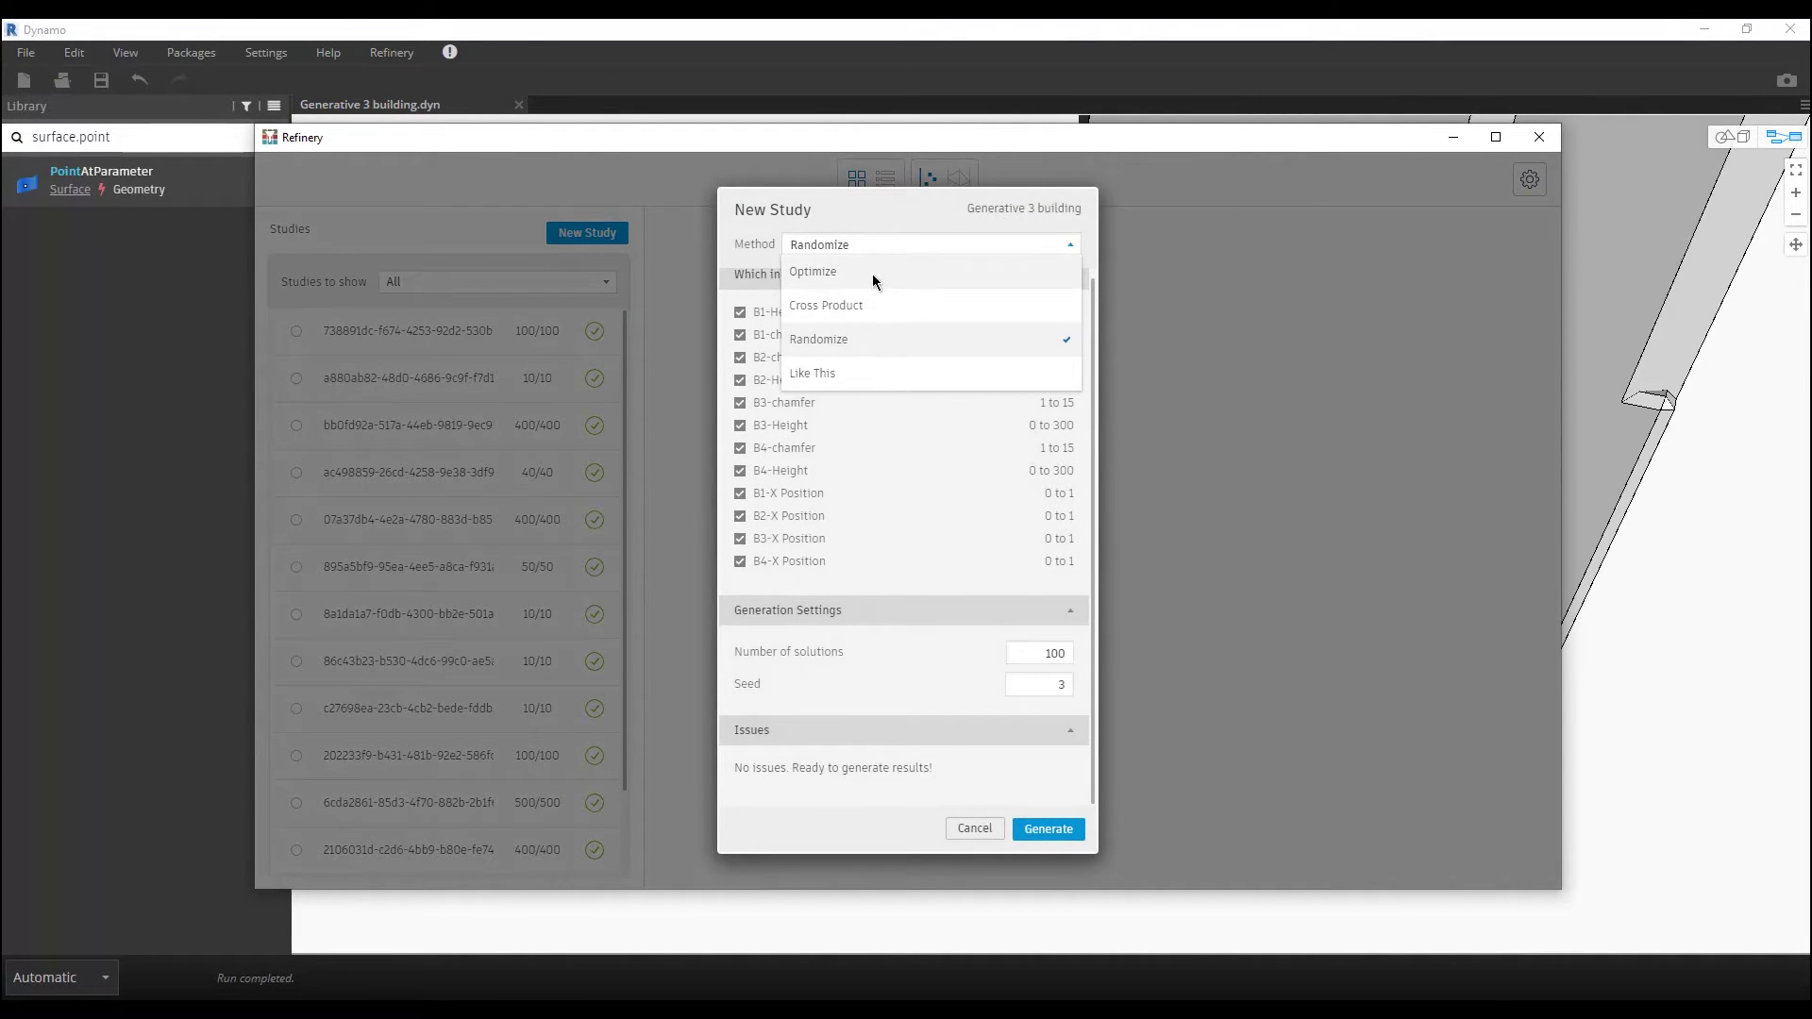
{"action": "left_click", "coordinate": [874, 274]}
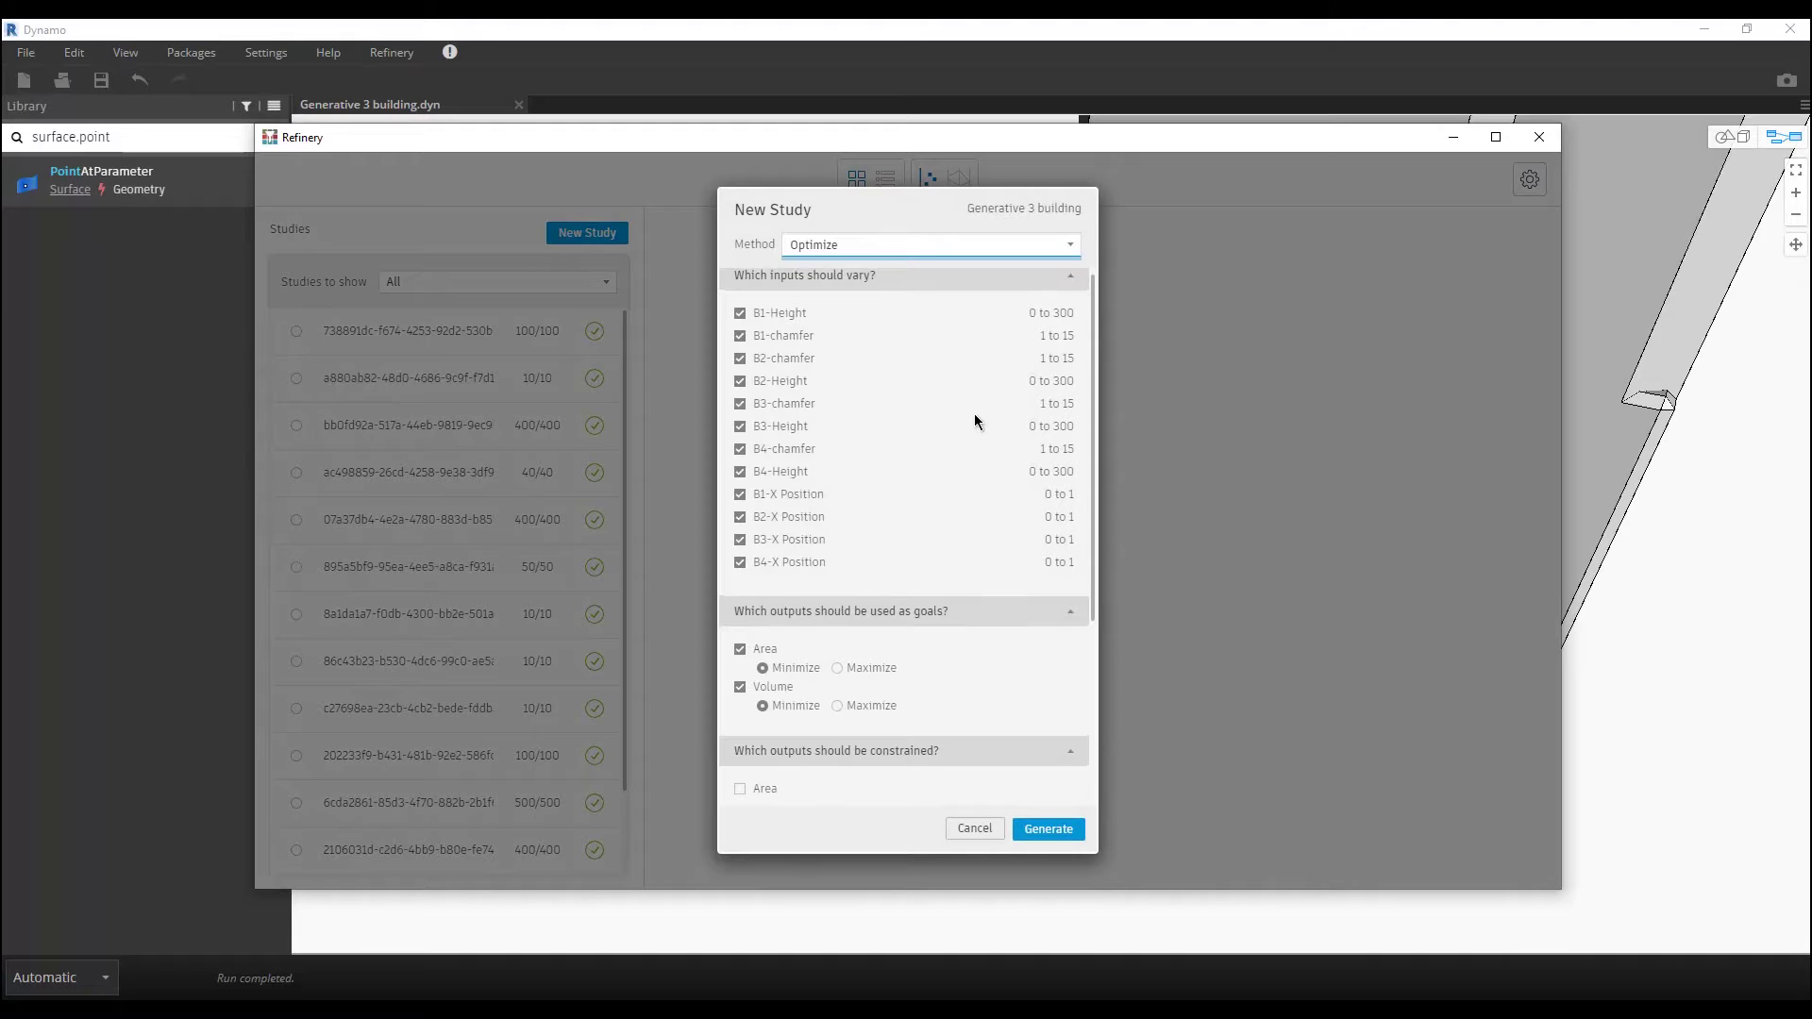
{"action": "scroll", "coordinate": [852, 384], "scroll_direction": "up", "scroll_amount": 1}
{"action": "scroll", "coordinate": [877, 472], "scroll_direction": "down", "scroll_amount": 5}
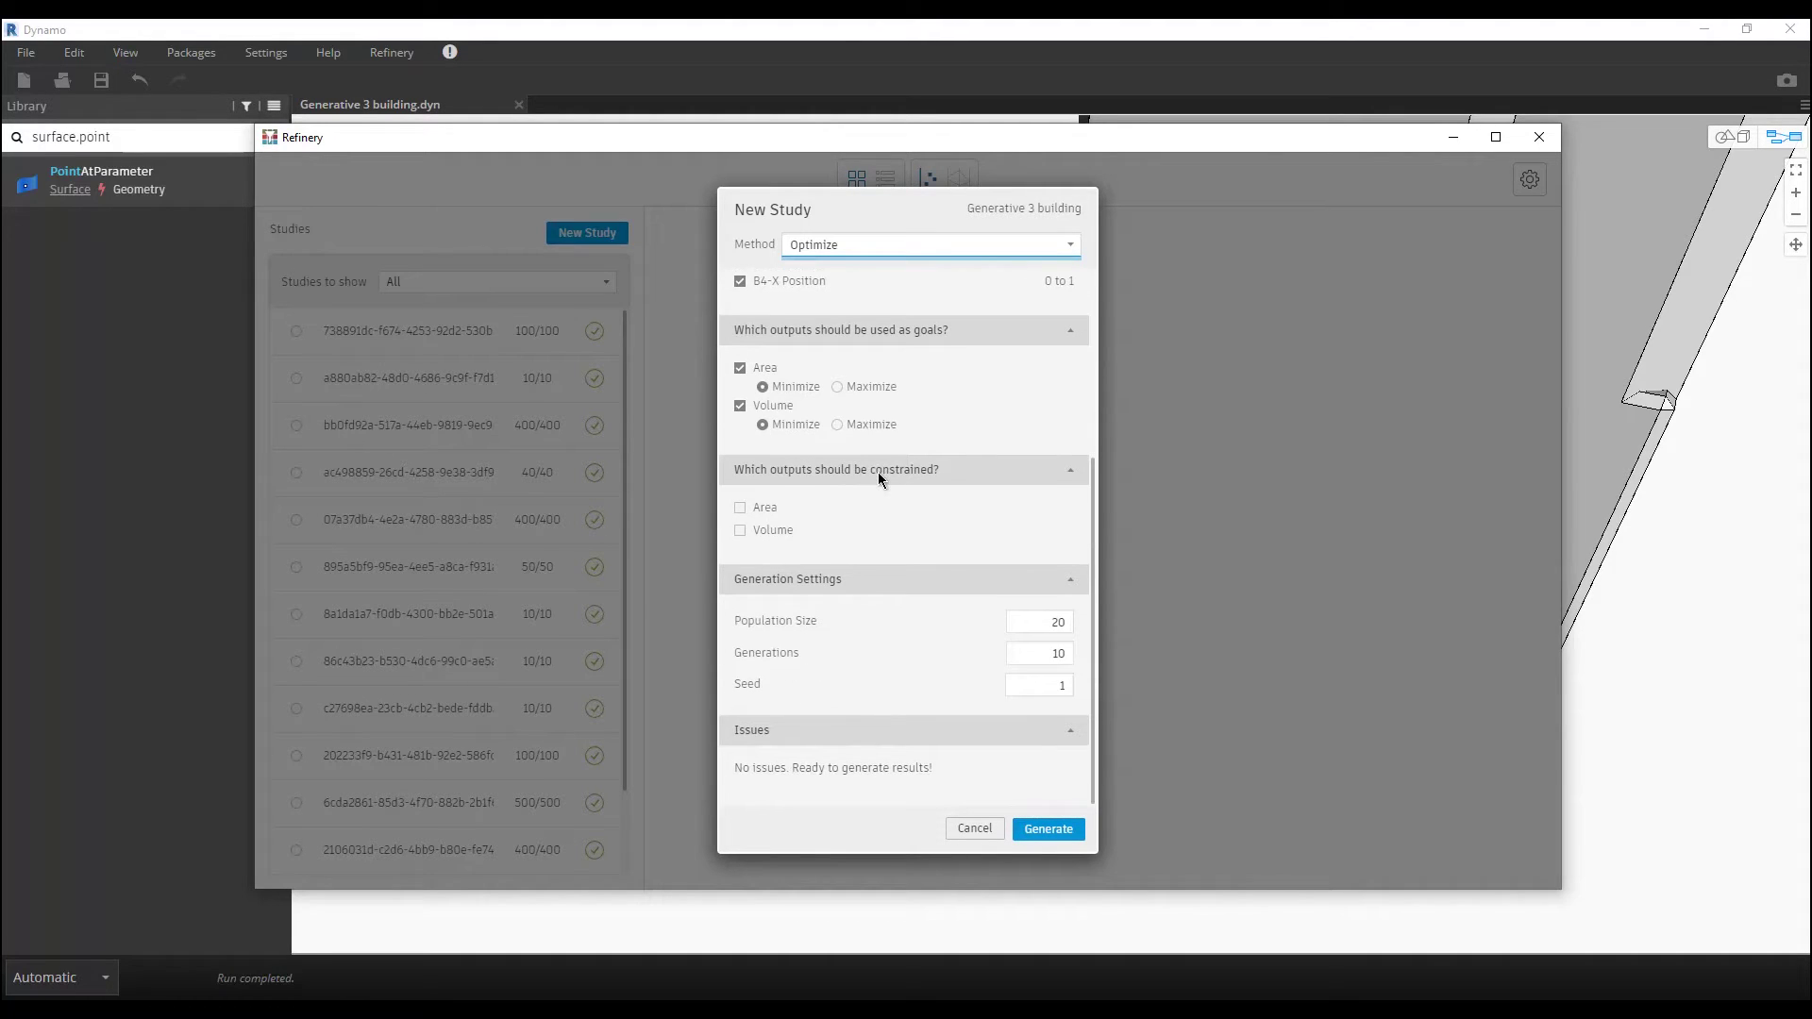
{"action": "scroll", "coordinate": [877, 470], "scroll_direction": "up", "scroll_amount": 5}
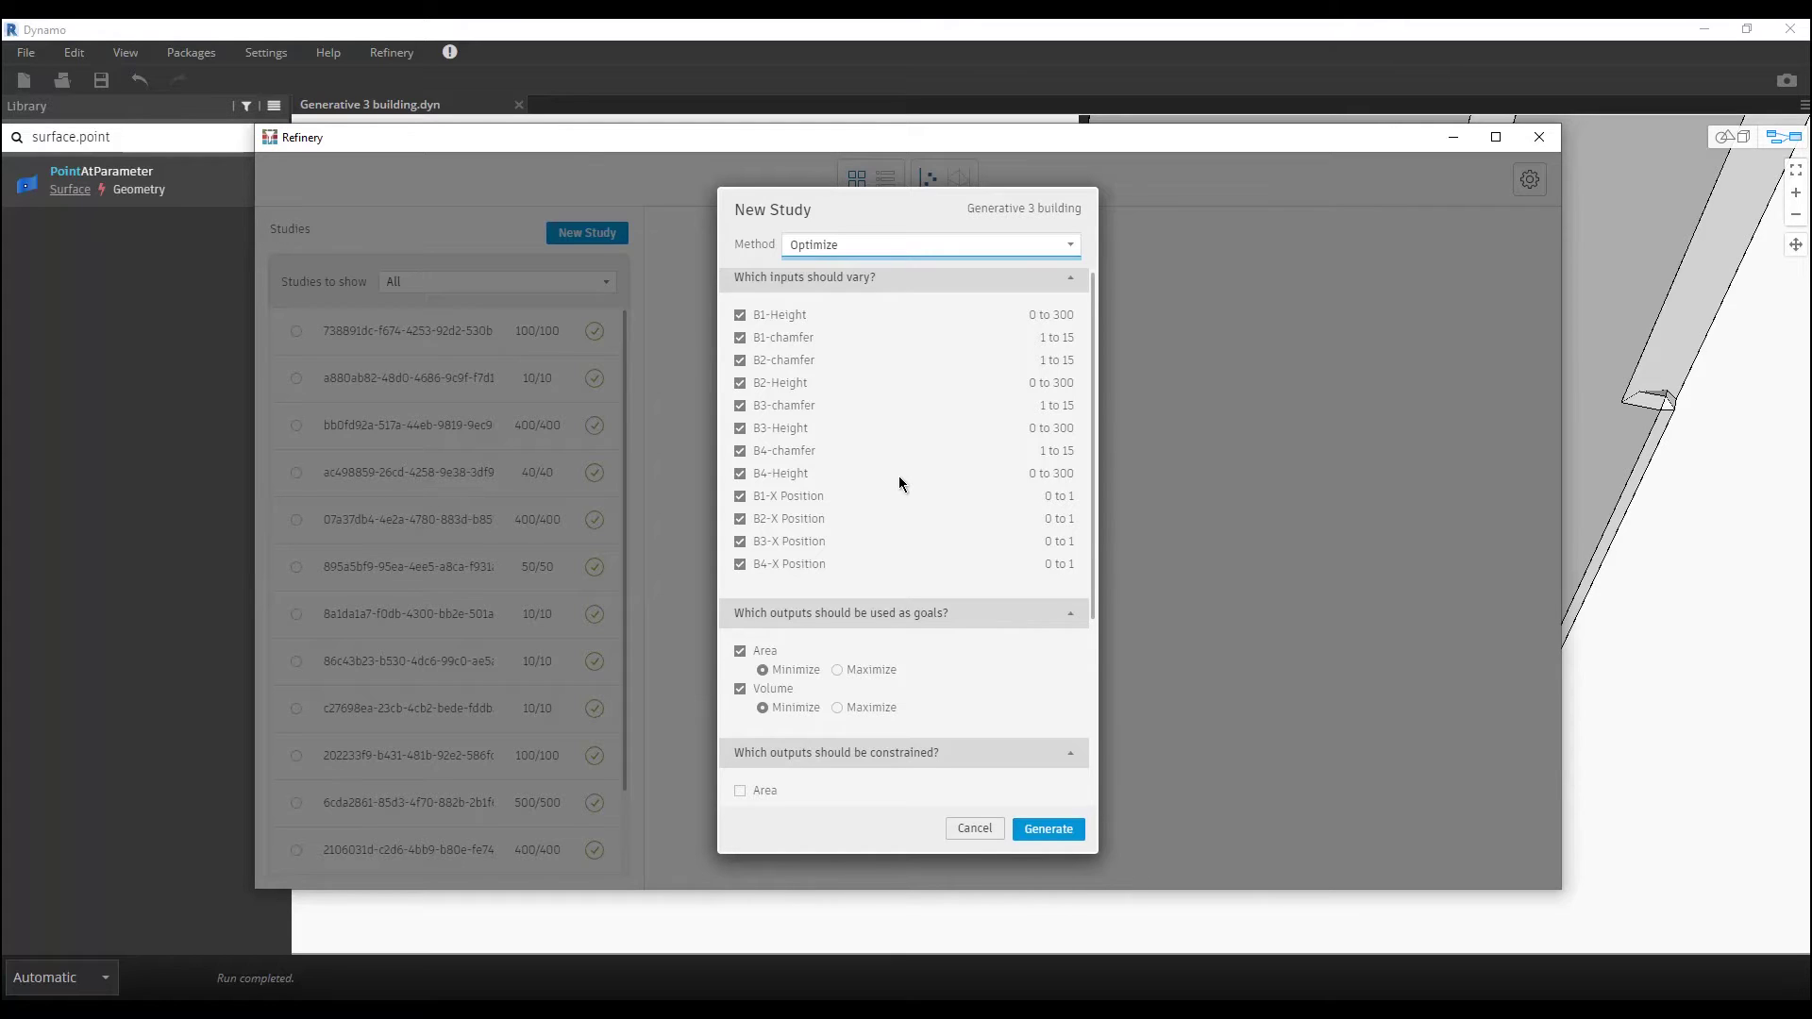
{"action": "scroll", "coordinate": [899, 484], "scroll_direction": "up", "scroll_amount": 1}
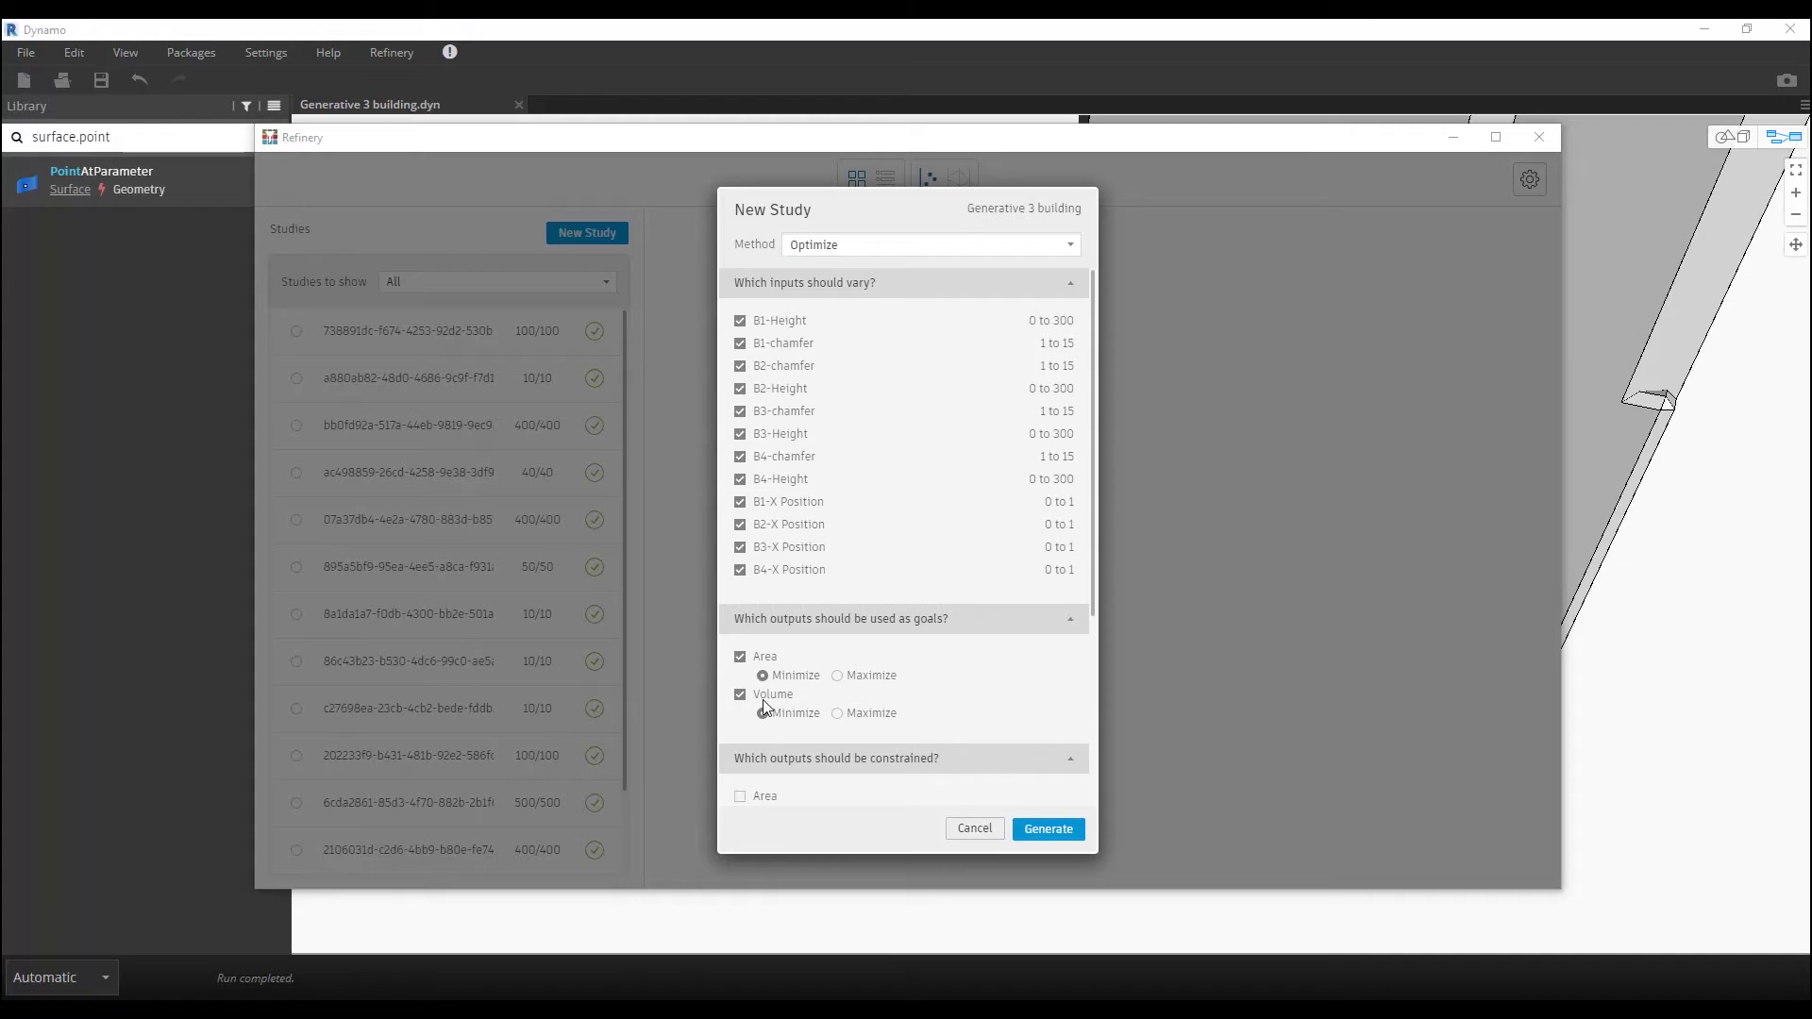
Step: Cancel the new Optimize study and close Refinery to return to the Dynamo graph
{"action": "left_click", "coordinate": [975, 829]}
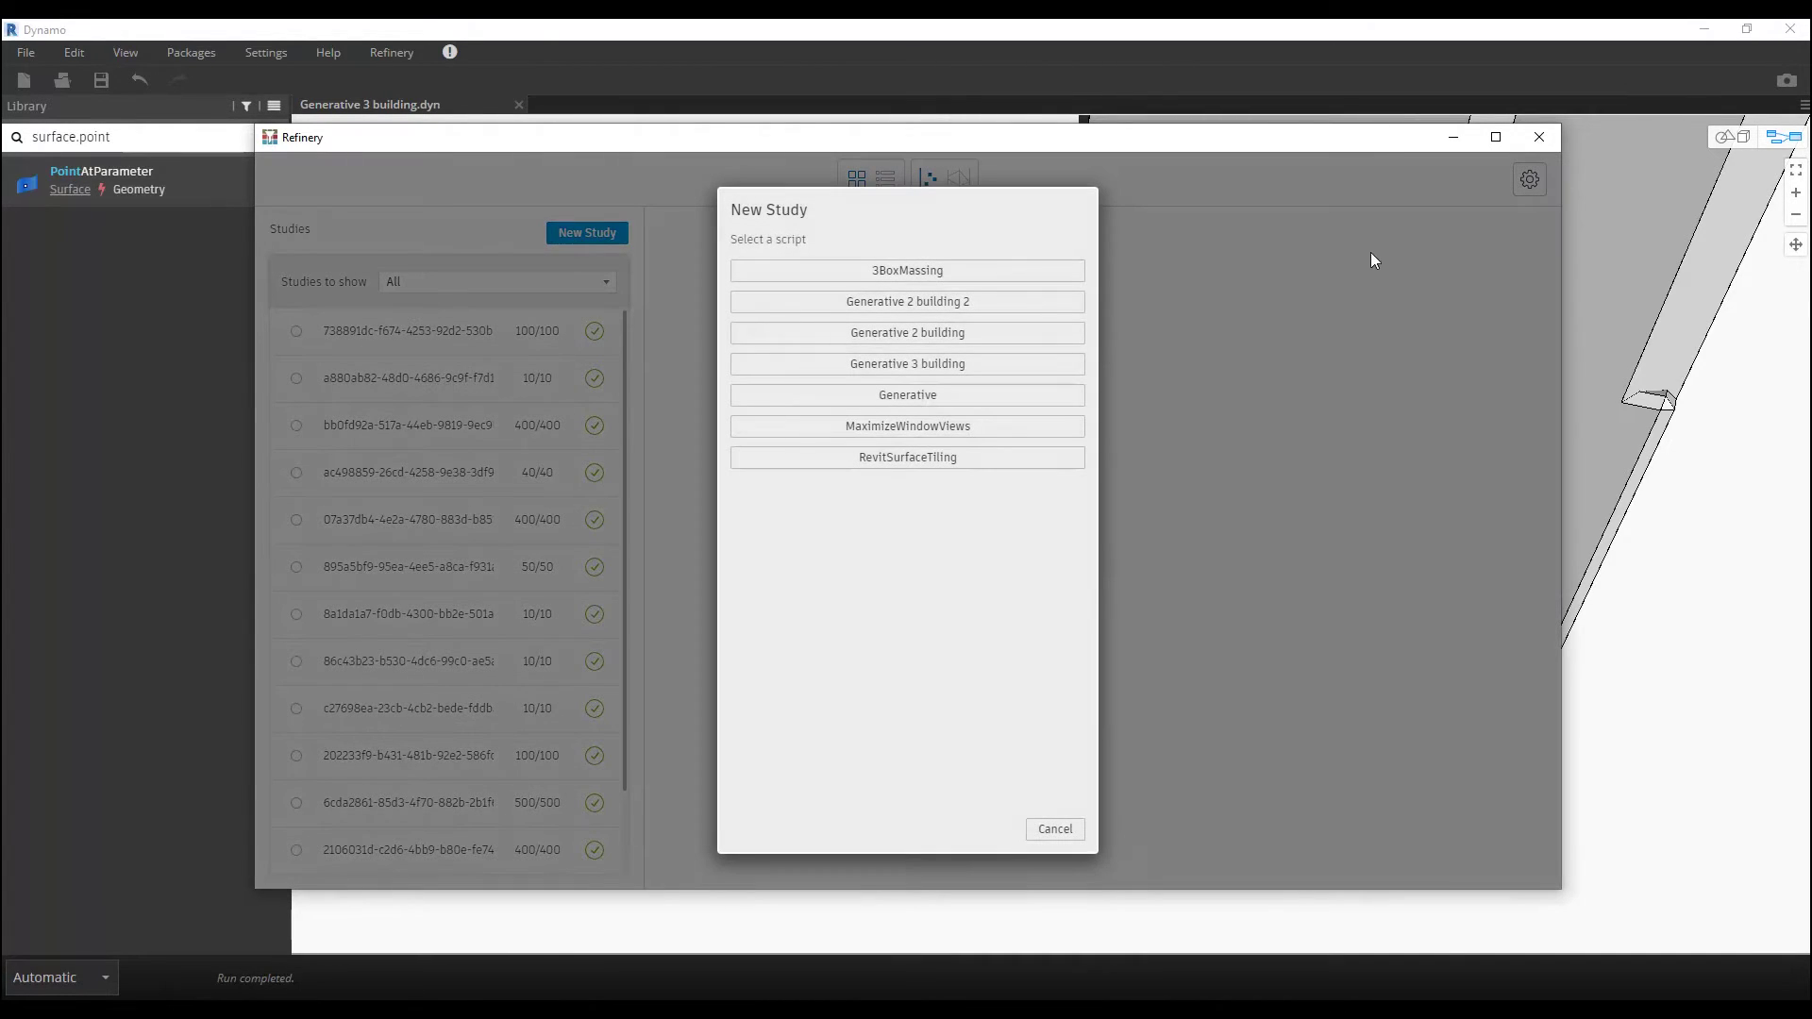
{"action": "left_click", "coordinate": [1052, 830]}
{"action": "left_click", "coordinate": [1538, 137]}
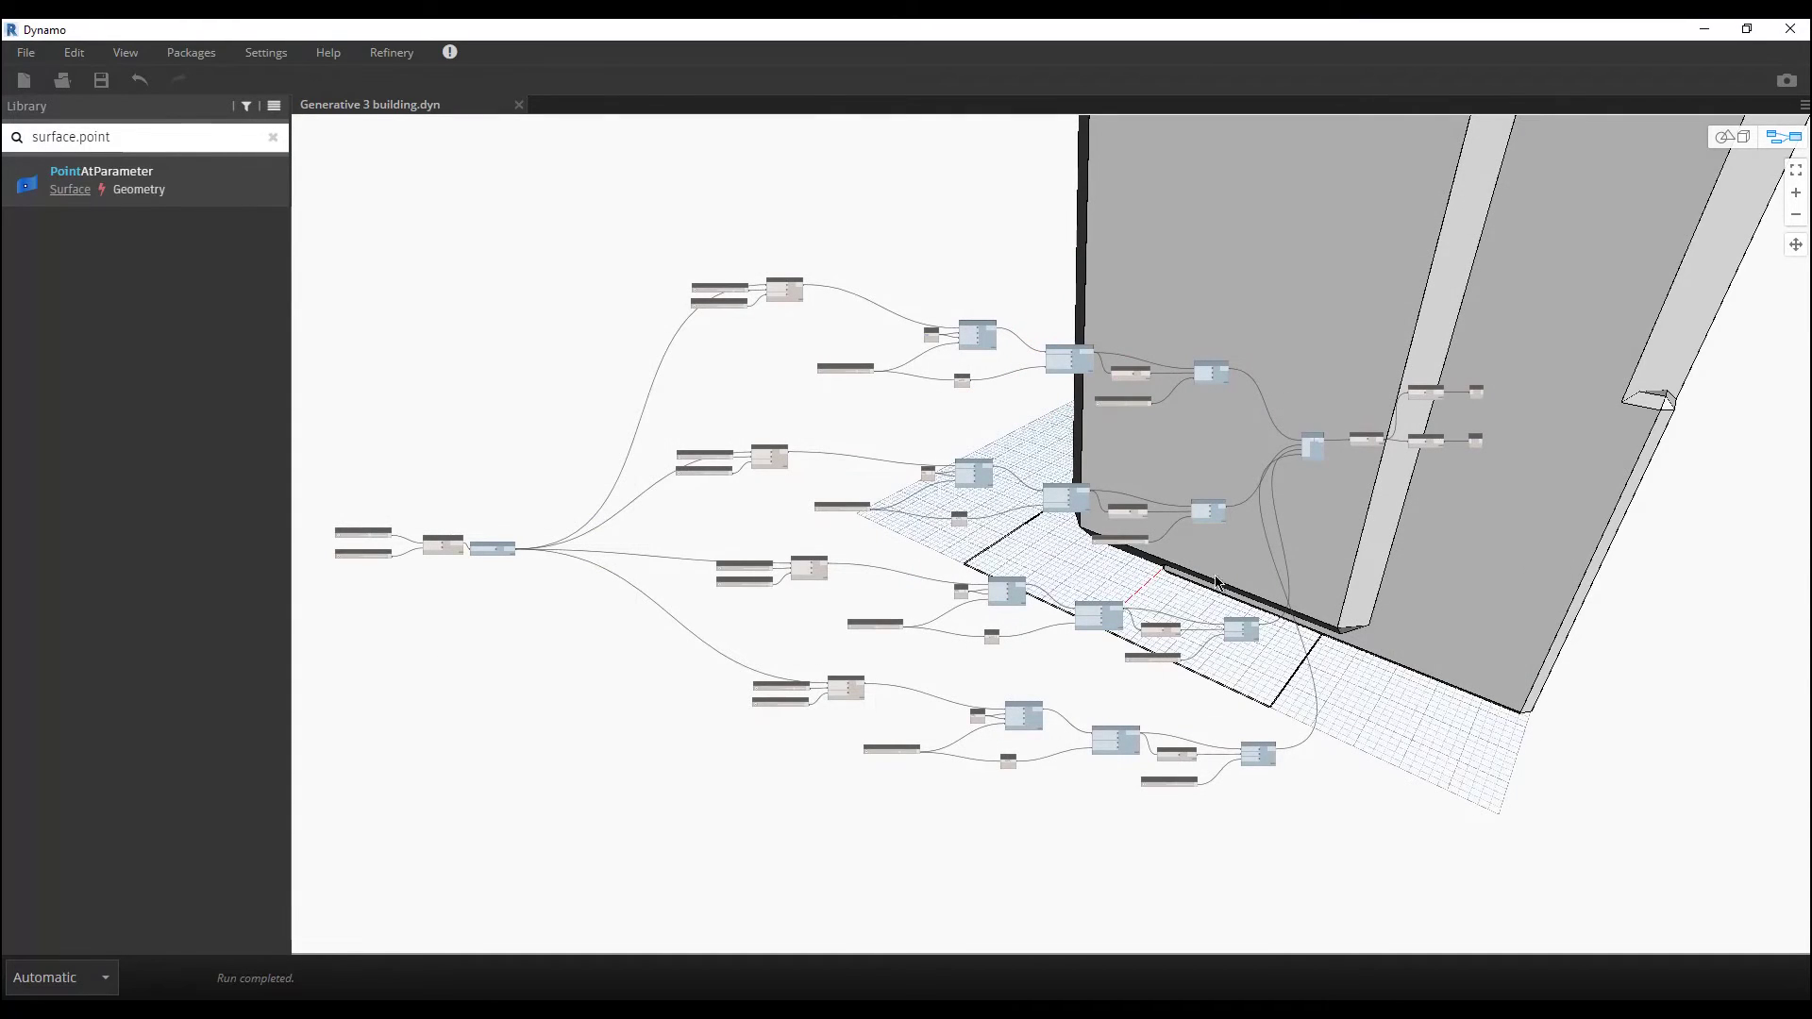
{"action": "middle_click_drag", "start_coordinate": [1462, 555], "coordinate": [1380, 513]}
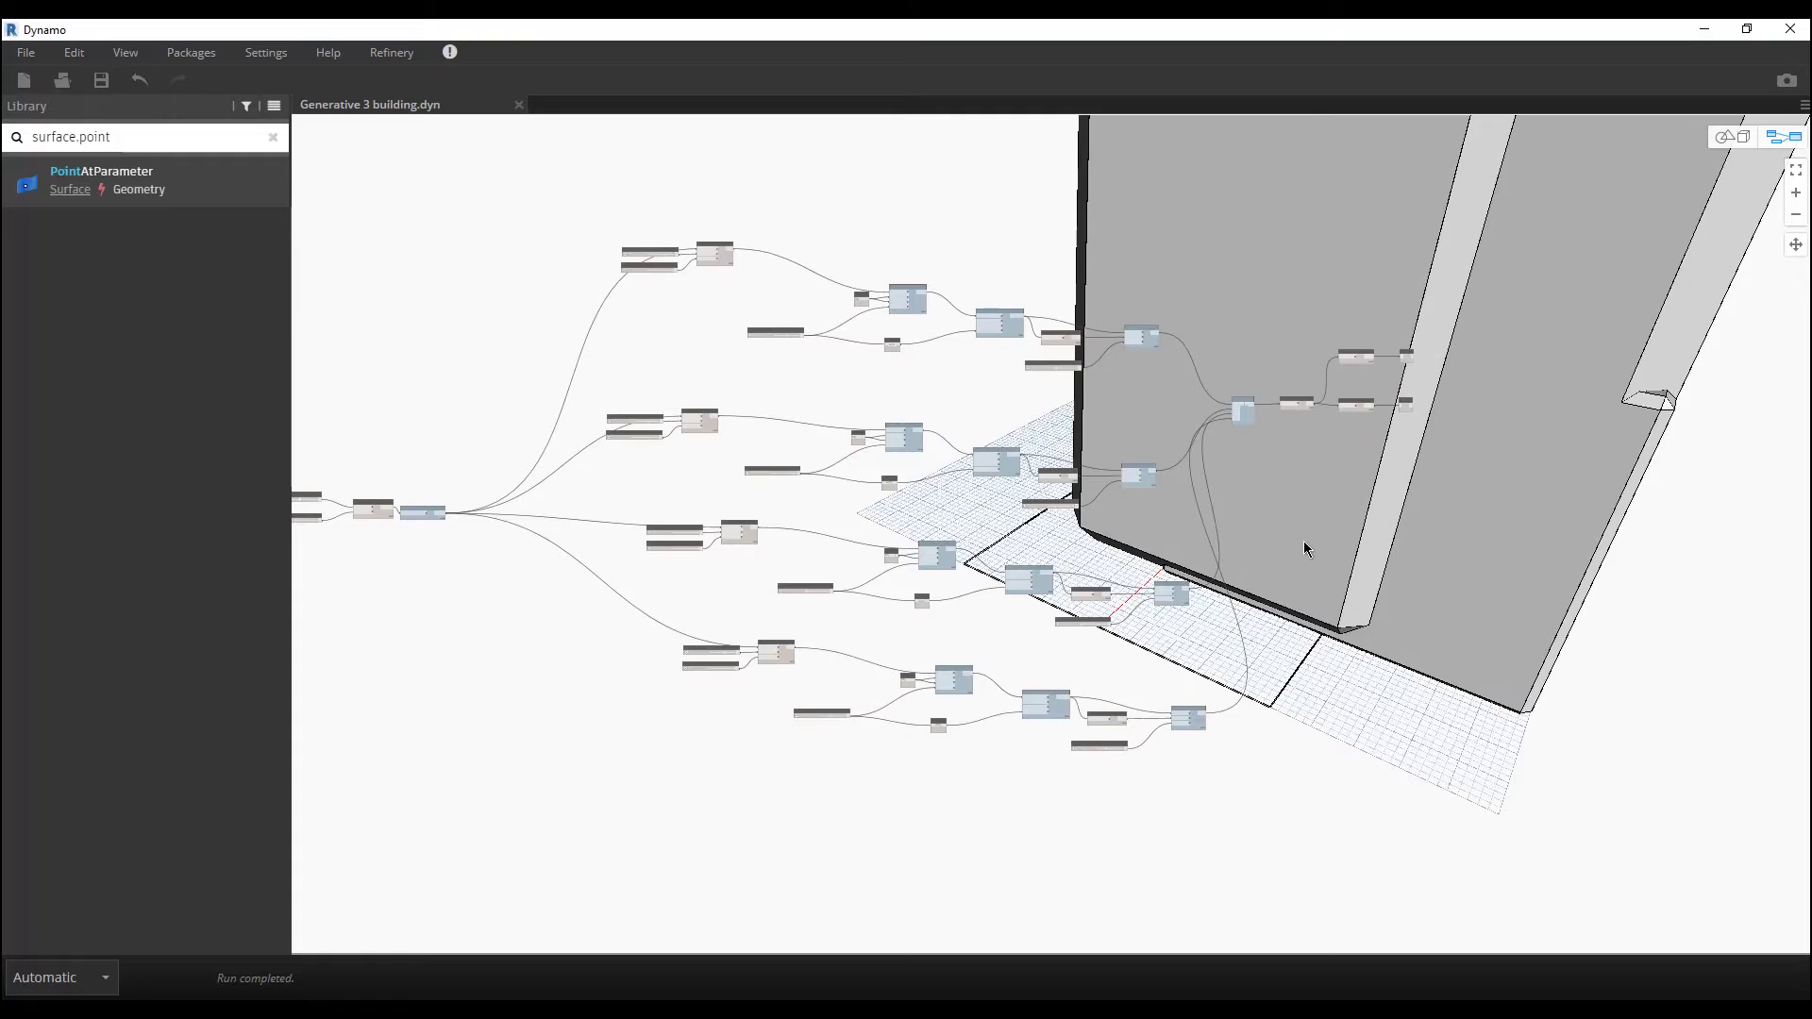
Step: Mark the B4-Height slider as an output of the graph
{"action": "scroll", "coordinate": [888, 646], "scroll_direction": "up", "scroll_amount": 3}
{"action": "scroll", "coordinate": [779, 762], "scroll_direction": "up", "scroll_amount": 5}
{"action": "left_click_drag", "start_coordinate": [801, 716], "coordinate": [760, 668]}
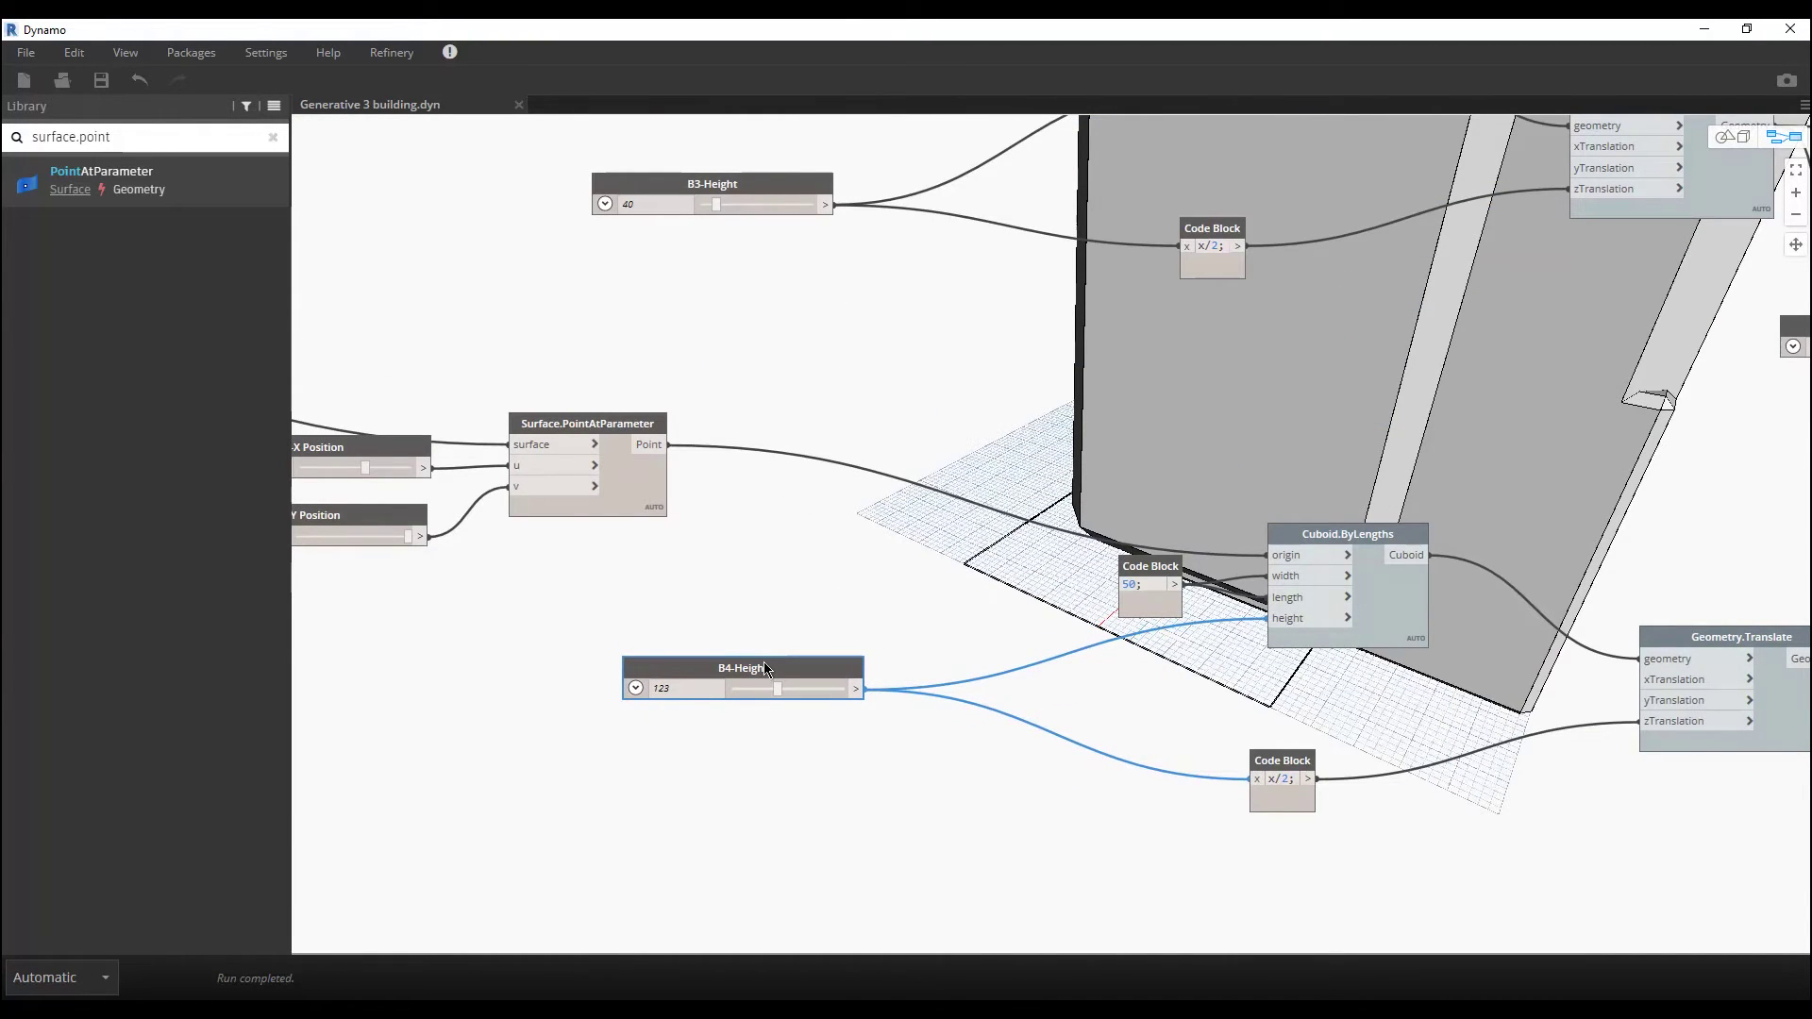
{"action": "right_click", "coordinate": [762, 662]}
{"action": "left_click", "coordinate": [779, 665]}
{"action": "right_click", "coordinate": [780, 670]}
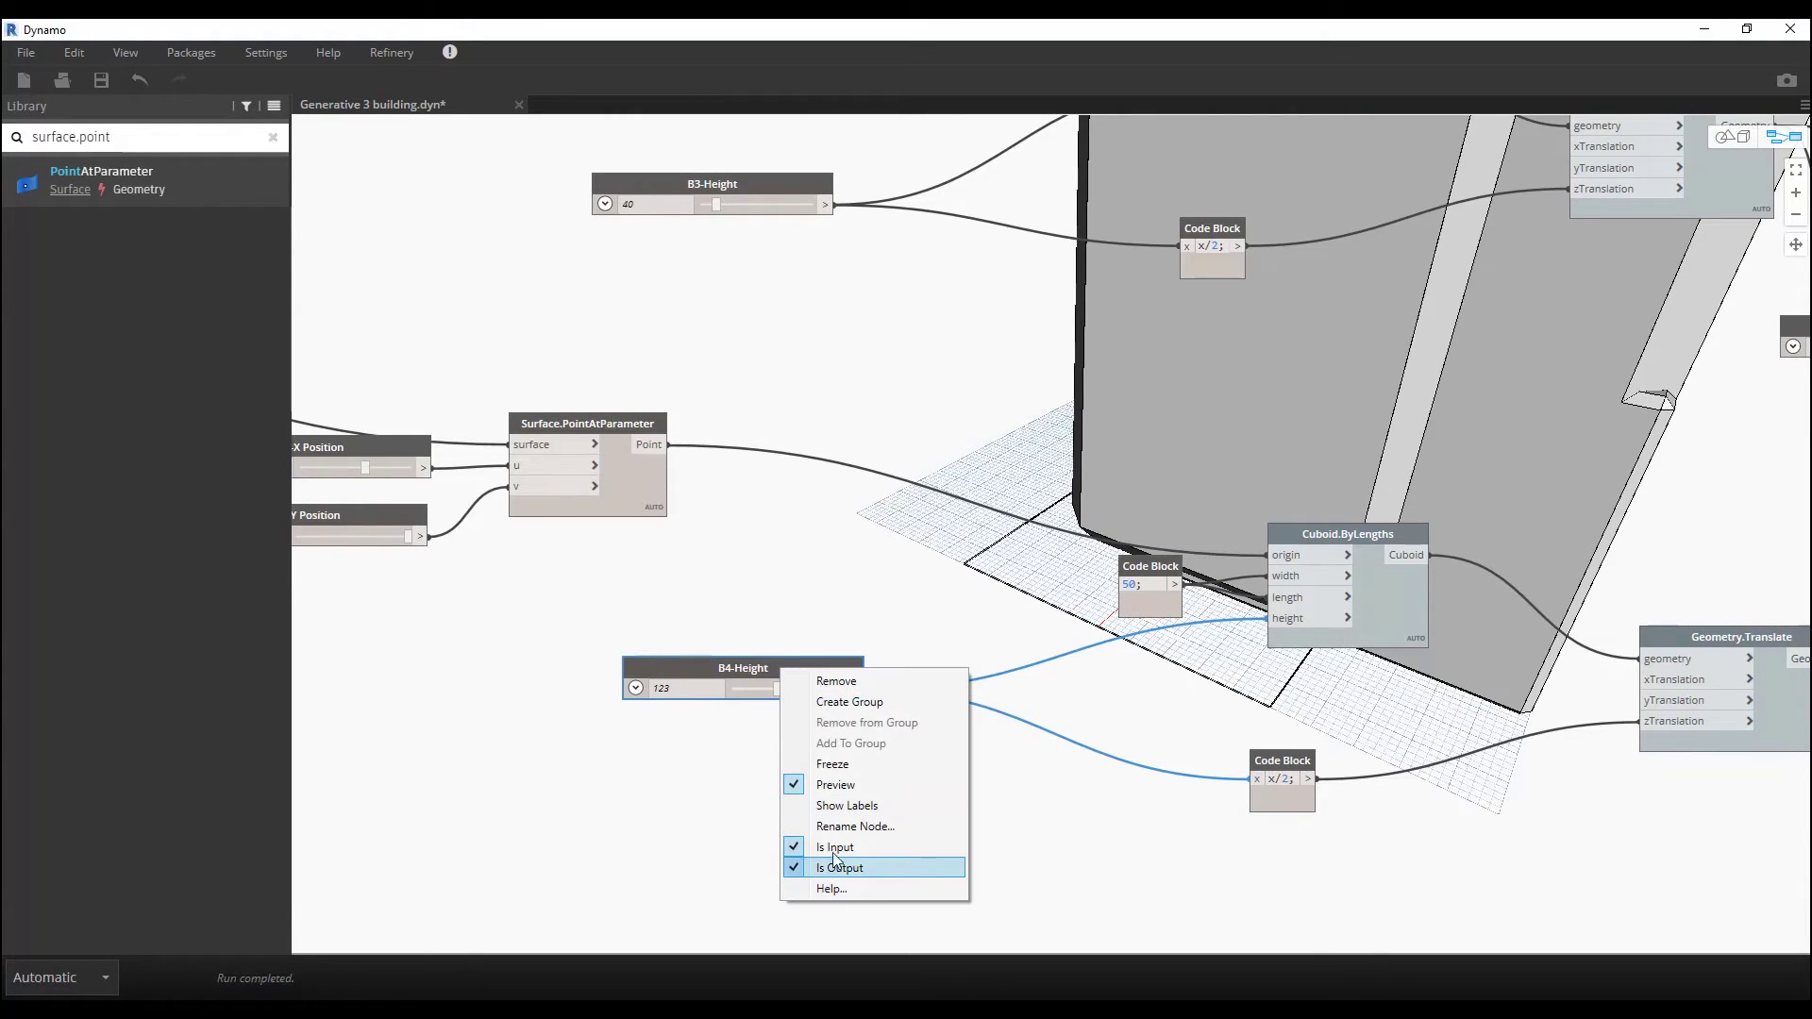
{"action": "left_click", "coordinate": [883, 863]}
Step: Mark the B3-Height and B2-Height sliders as outputs of the graph
{"action": "middle_click_drag", "start_coordinate": [786, 202], "coordinate": [829, 552]}
{"action": "left_click", "coordinate": [819, 535]}
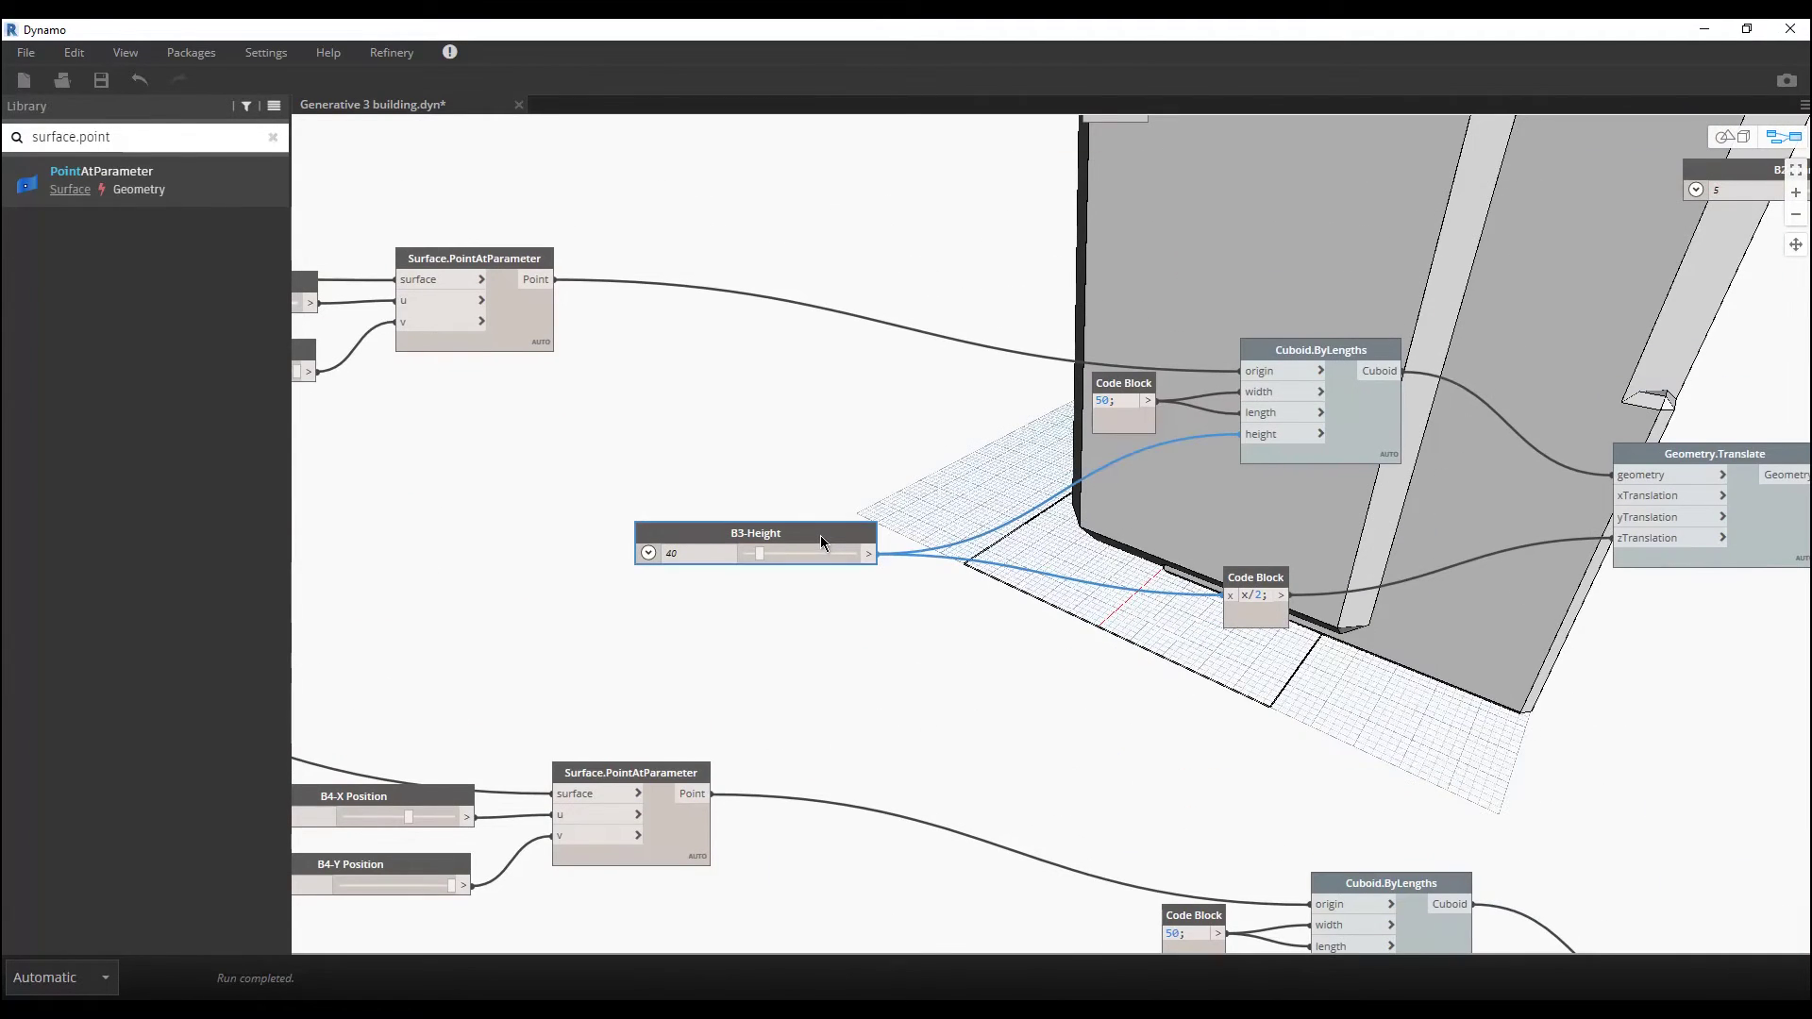
{"action": "right_click", "coordinate": [819, 535]}
{"action": "left_click", "coordinate": [783, 337]}
{"action": "middle_click_drag", "start_coordinate": [783, 337], "coordinate": [831, 671]}
{"action": "left_click", "coordinate": [694, 541]}
{"action": "right_click", "coordinate": [695, 541]}
{"action": "left_click", "coordinate": [740, 417]}
Step: Mark the B1-Height slider as an output and save the graph
{"action": "middle_click_drag", "start_coordinate": [921, 892], "coordinate": [857, 444]}
{"action": "left_click", "coordinate": [858, 442]}
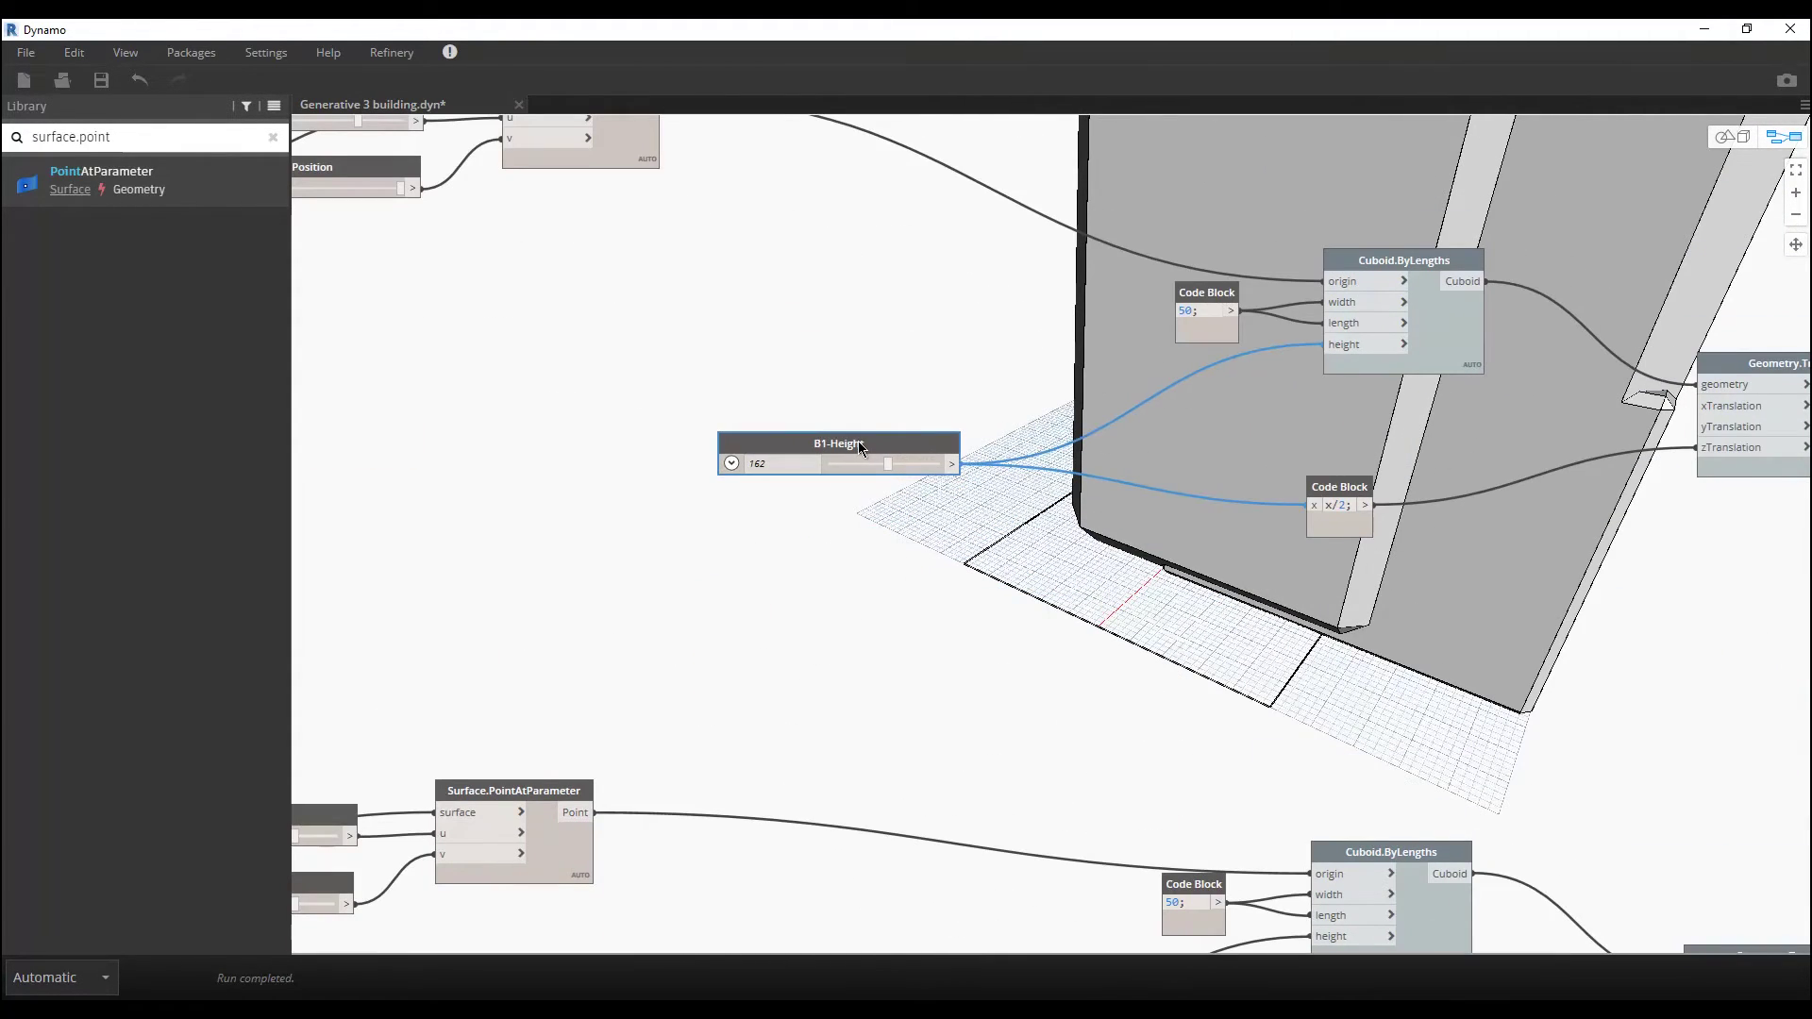
{"action": "right_click", "coordinate": [858, 442]}
{"action": "left_click", "coordinate": [944, 626]}
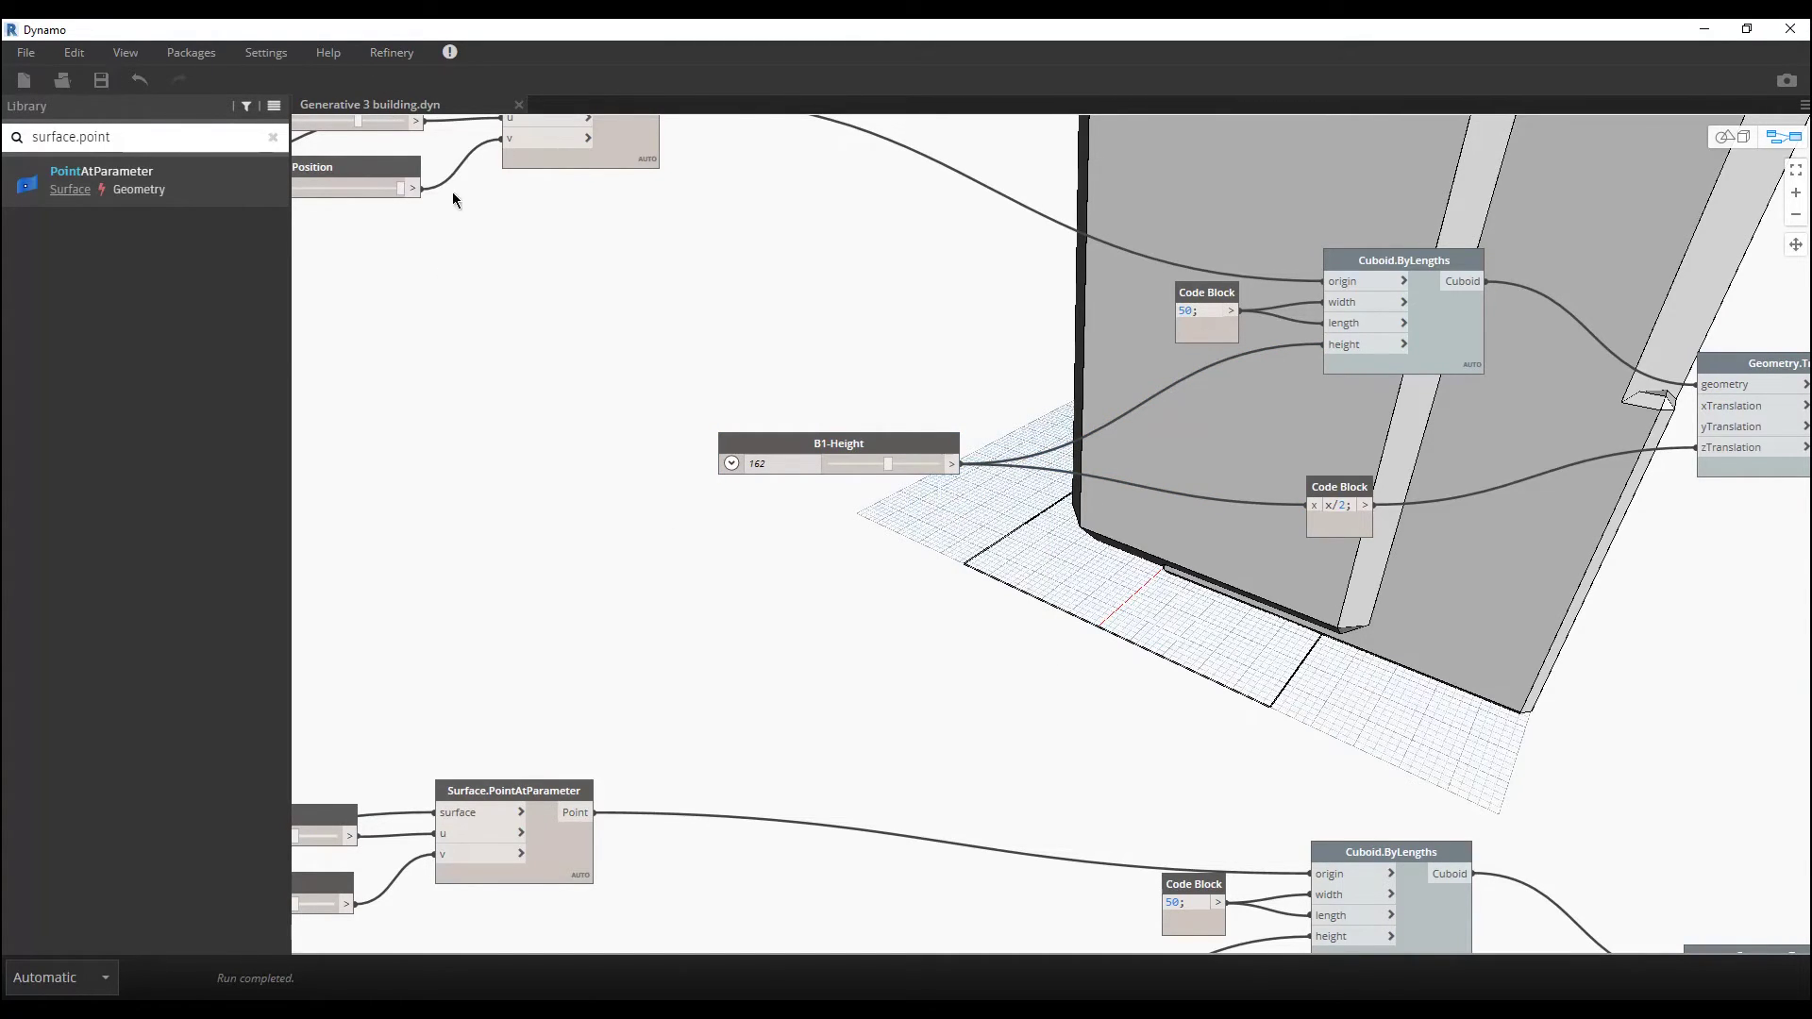
Step: Export the updated graph for Refinery and dismiss the crash report
{"action": "left_click", "coordinate": [397, 55]}
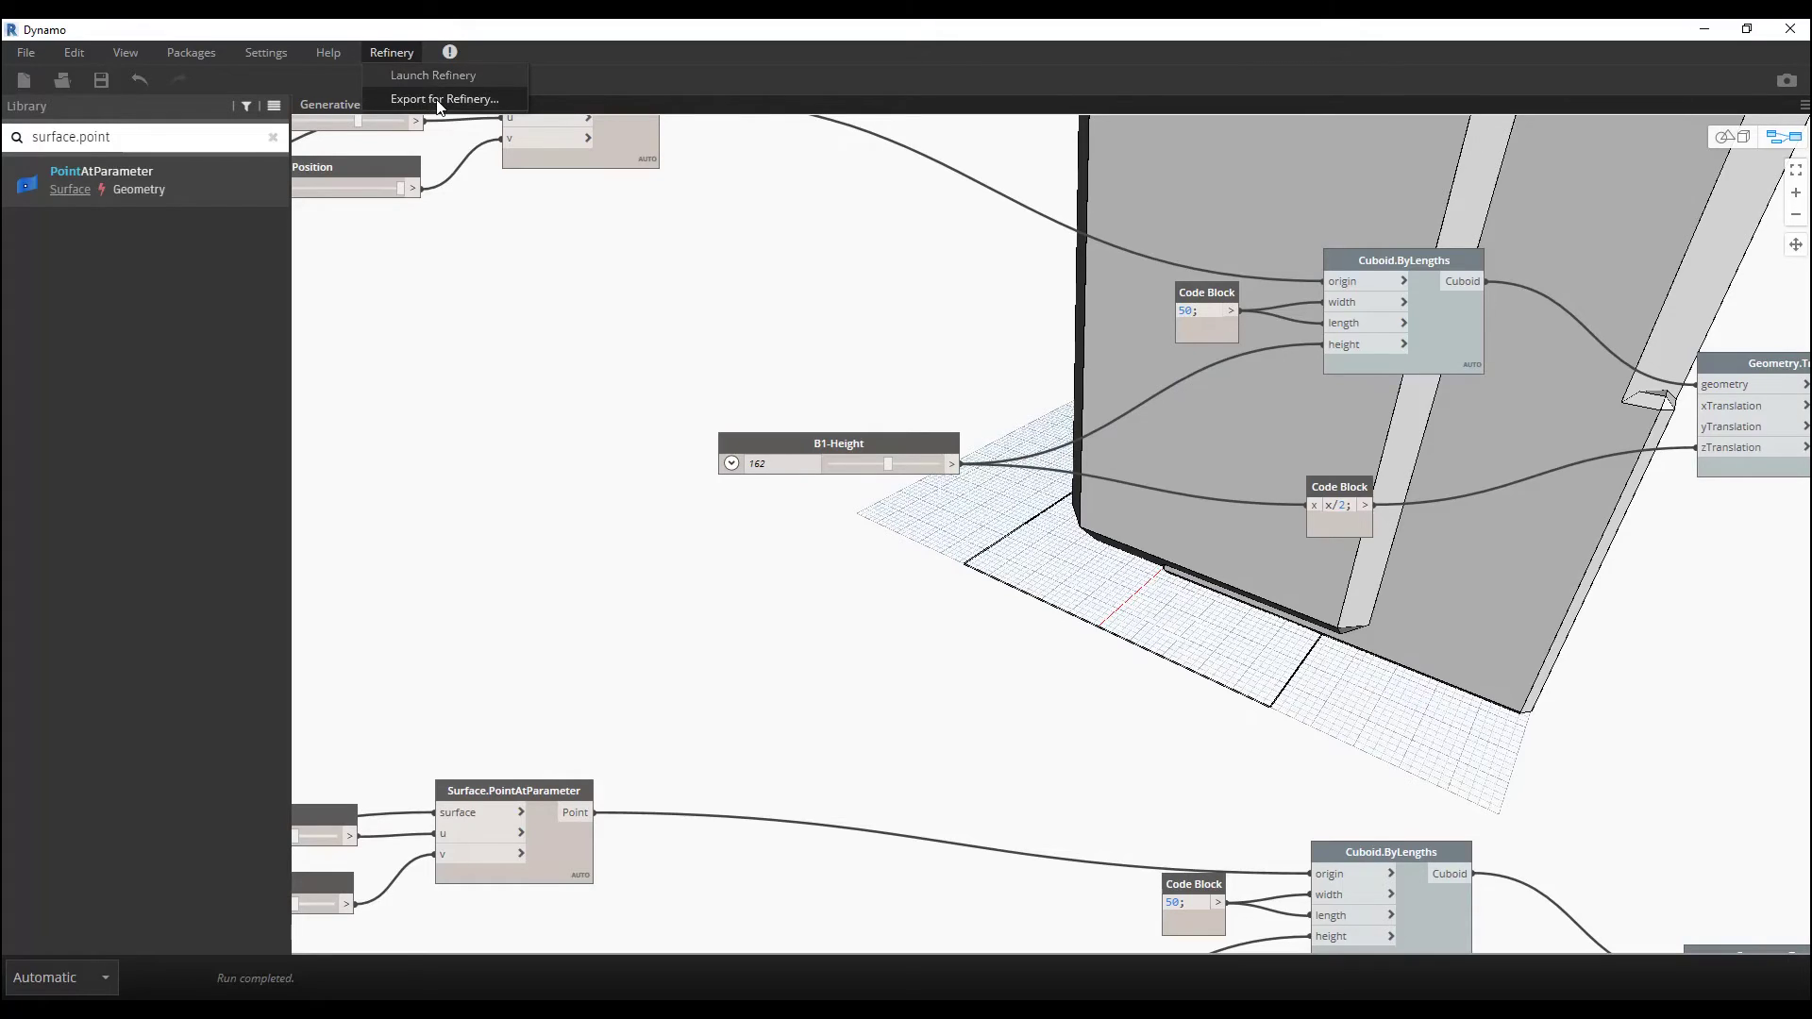
{"action": "left_click", "coordinate": [439, 99]}
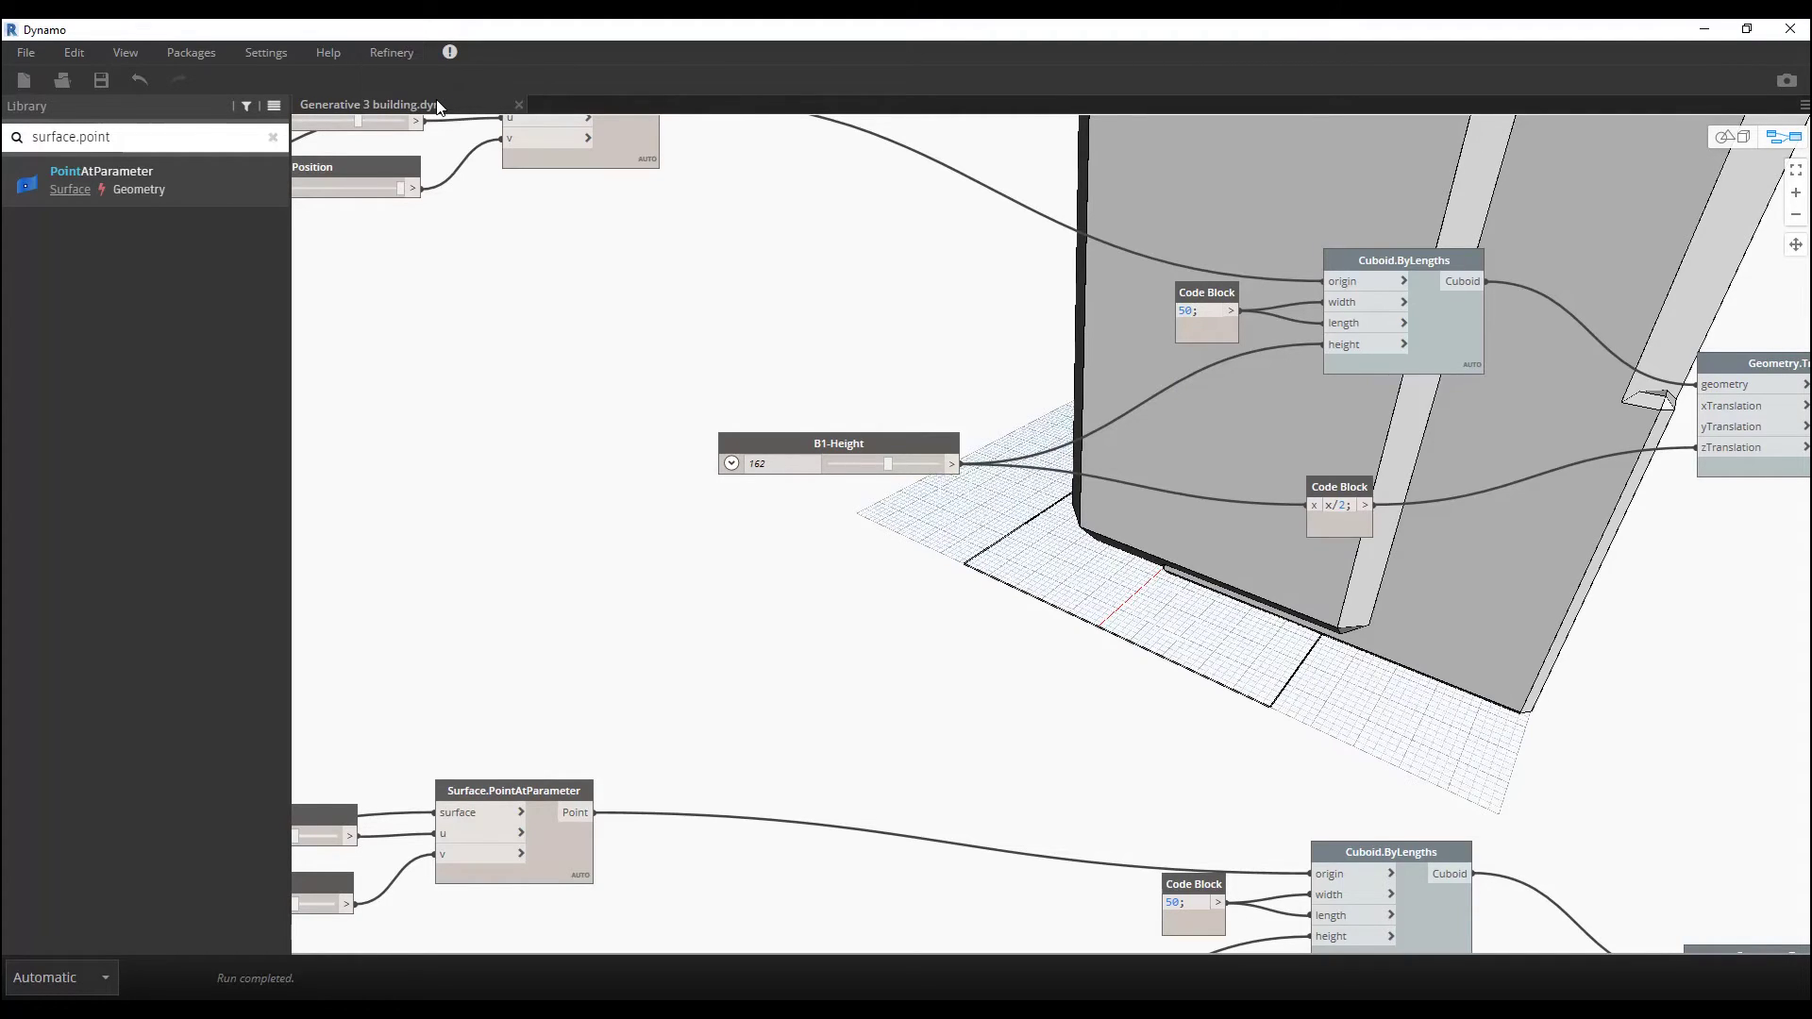
{"action": "left_click", "coordinate": [740, 467]}
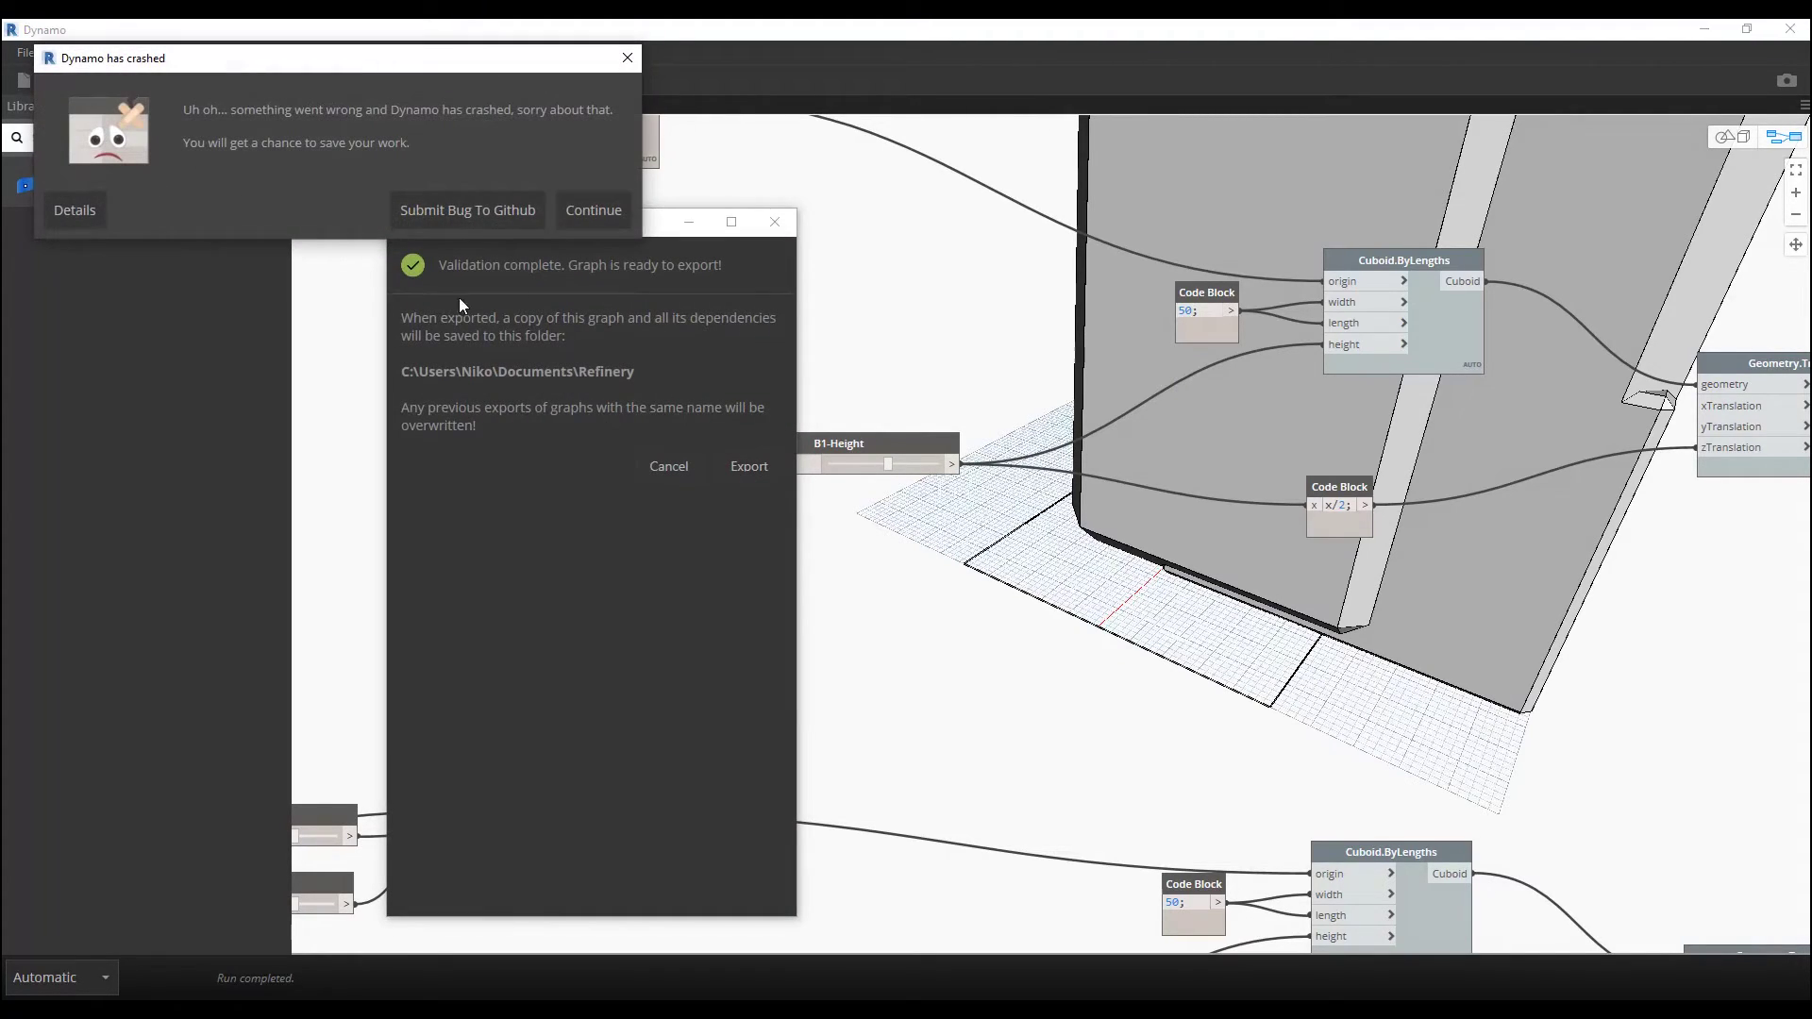
{"action": "left_click", "coordinate": [592, 210]}
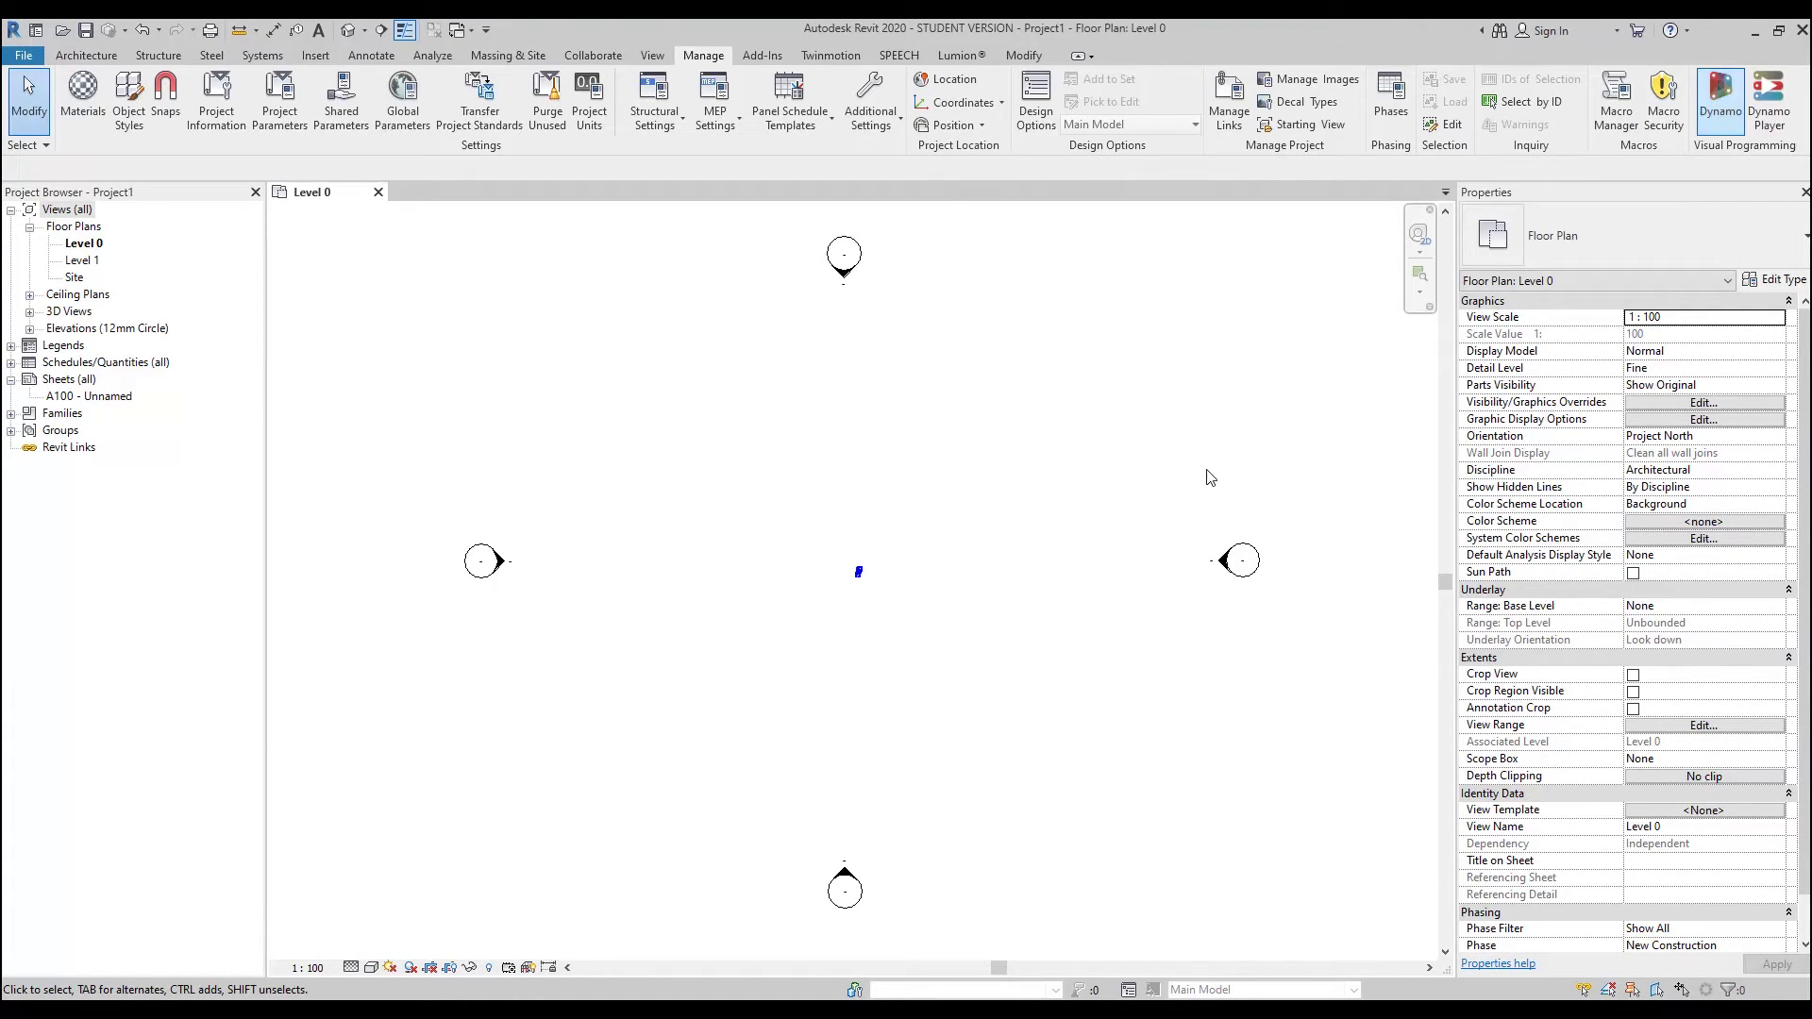
Step: Reopen the recent Generative 3 building graph in a maximized Dynamo window and launch Refinery, maximized as well
{"action": "left_click", "coordinate": [255, 474]}
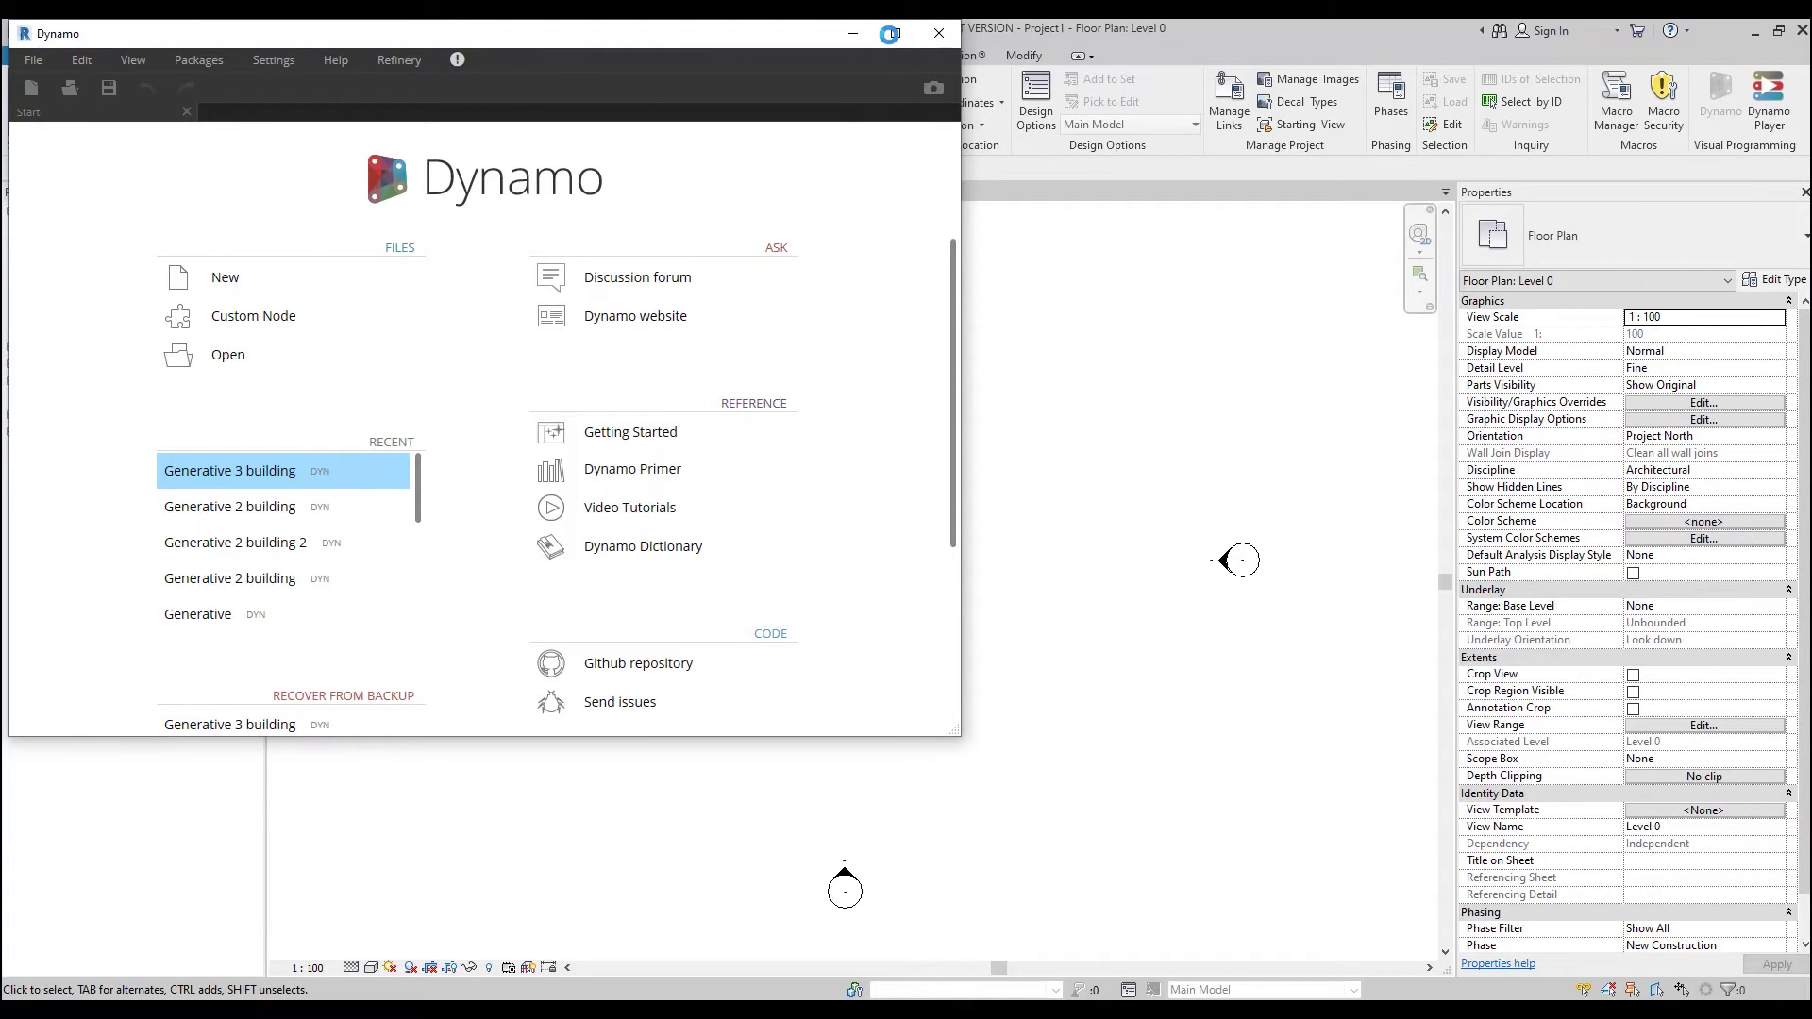
{"action": "left_click", "coordinate": [890, 34]}
{"action": "left_click", "coordinate": [392, 53]}
{"action": "left_click", "coordinate": [434, 78]}
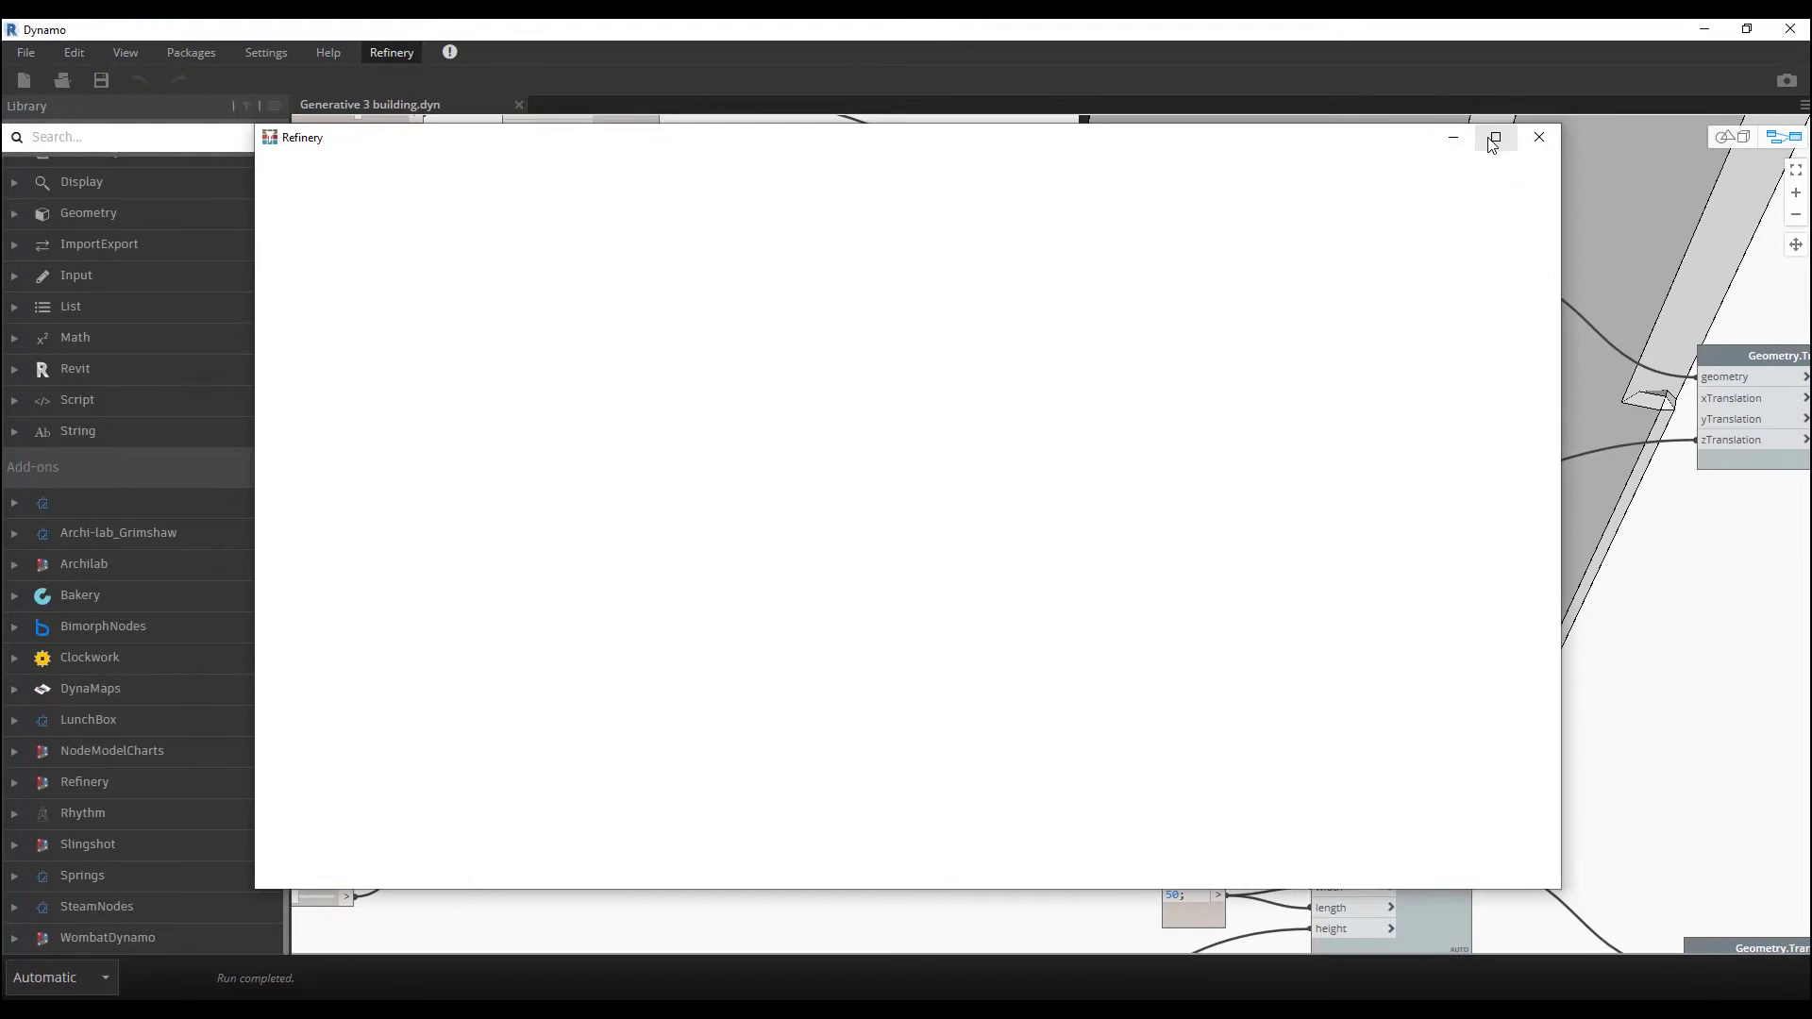
{"action": "left_click", "coordinate": [1495, 137]}
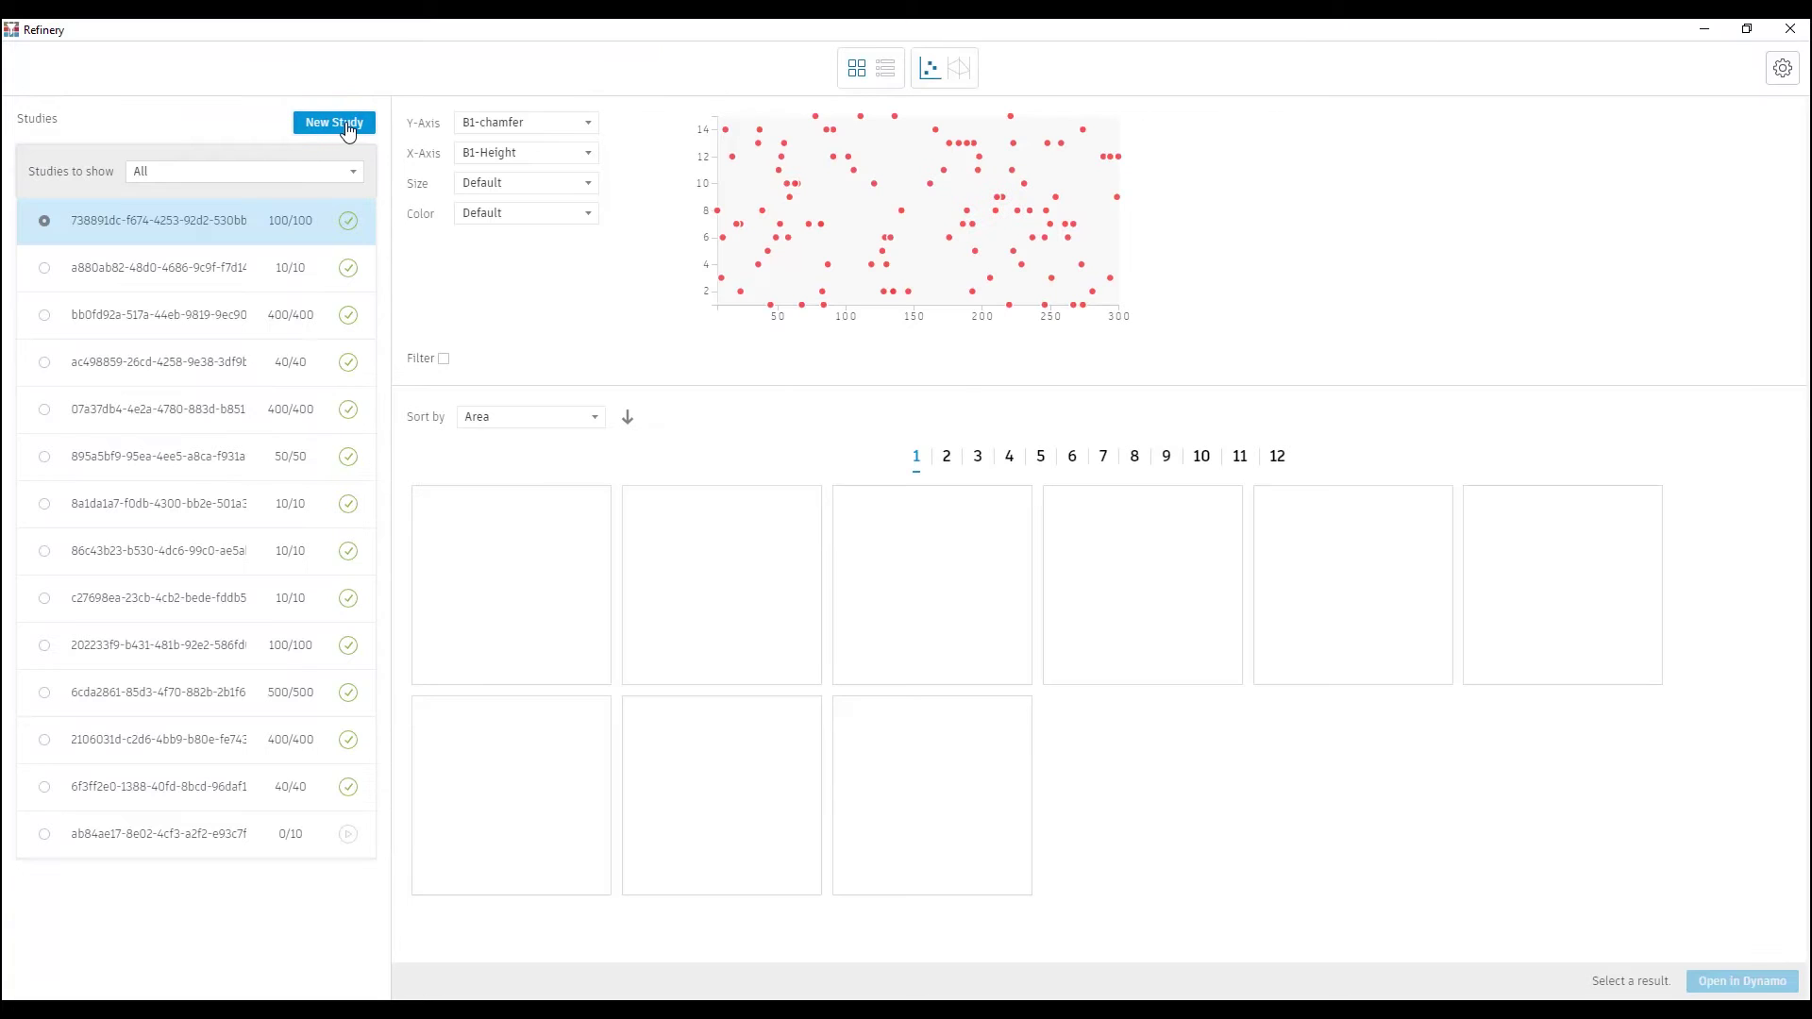
Step: Create a new Generative 3 building study with the Optimize method and set the B1-Height, Area and B4-Height goals to Maximize
{"action": "left_click", "coordinate": [347, 127]}
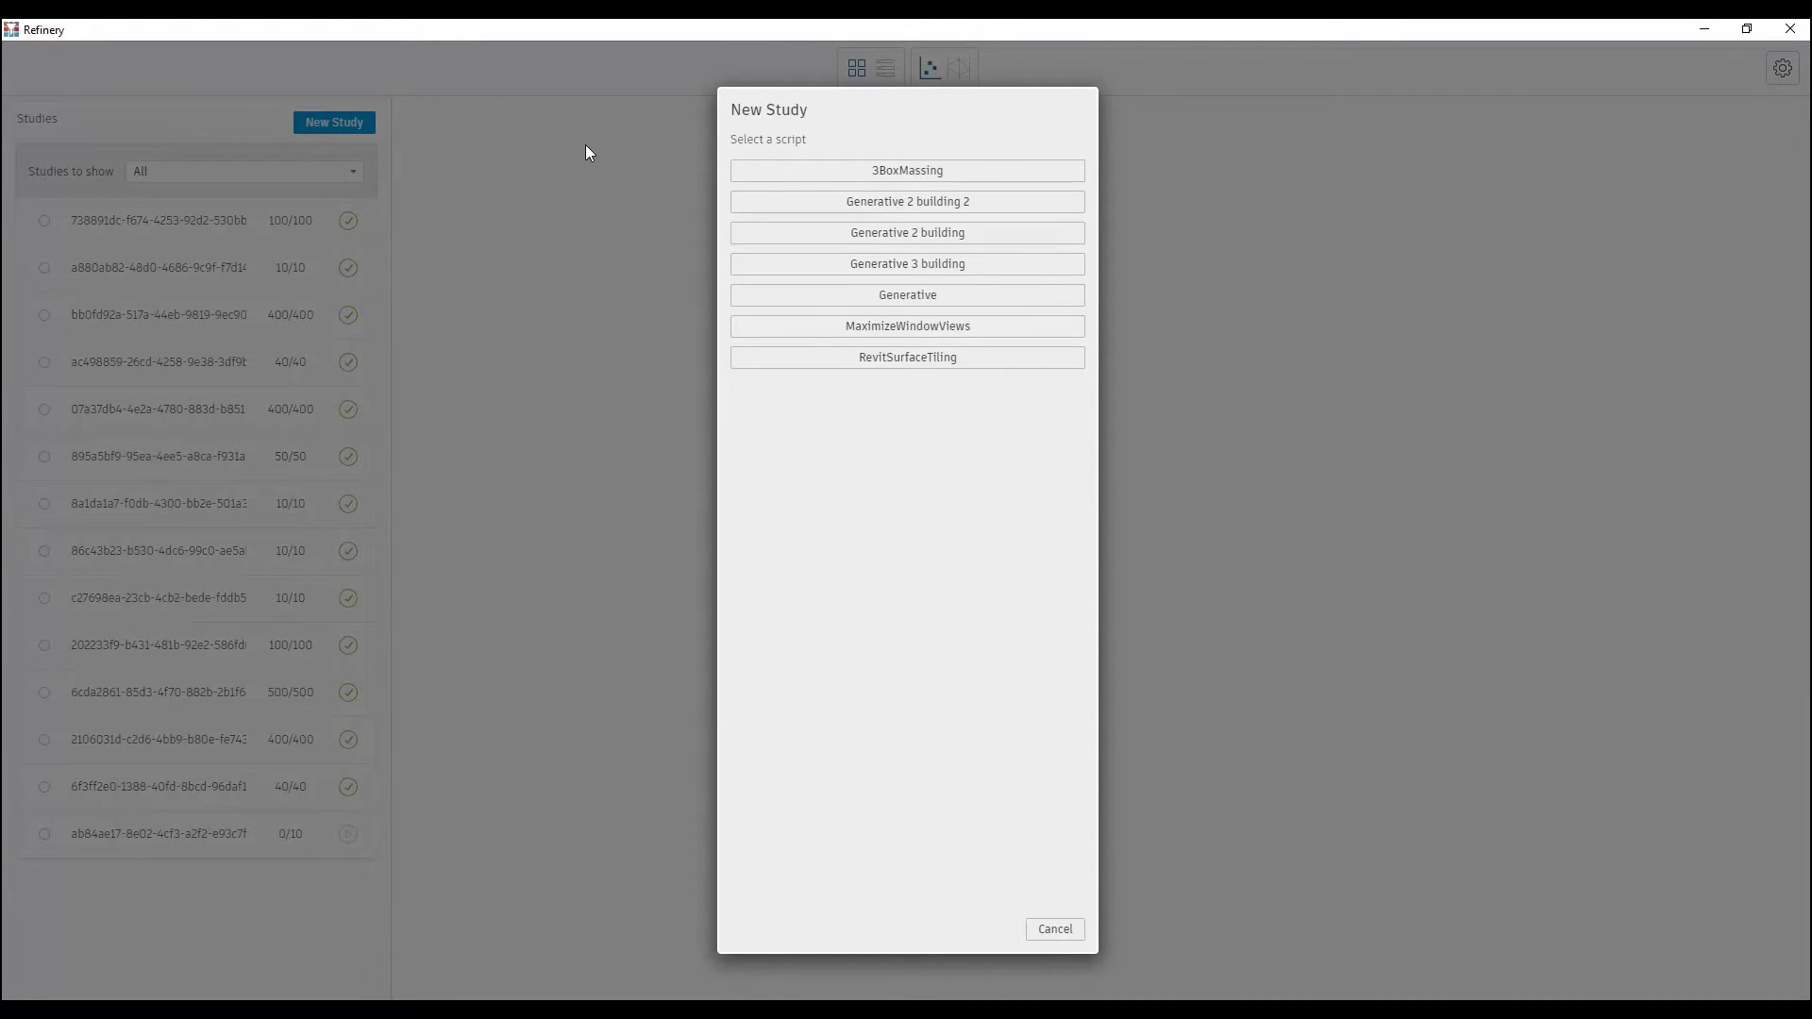
{"action": "left_click", "coordinate": [939, 268]}
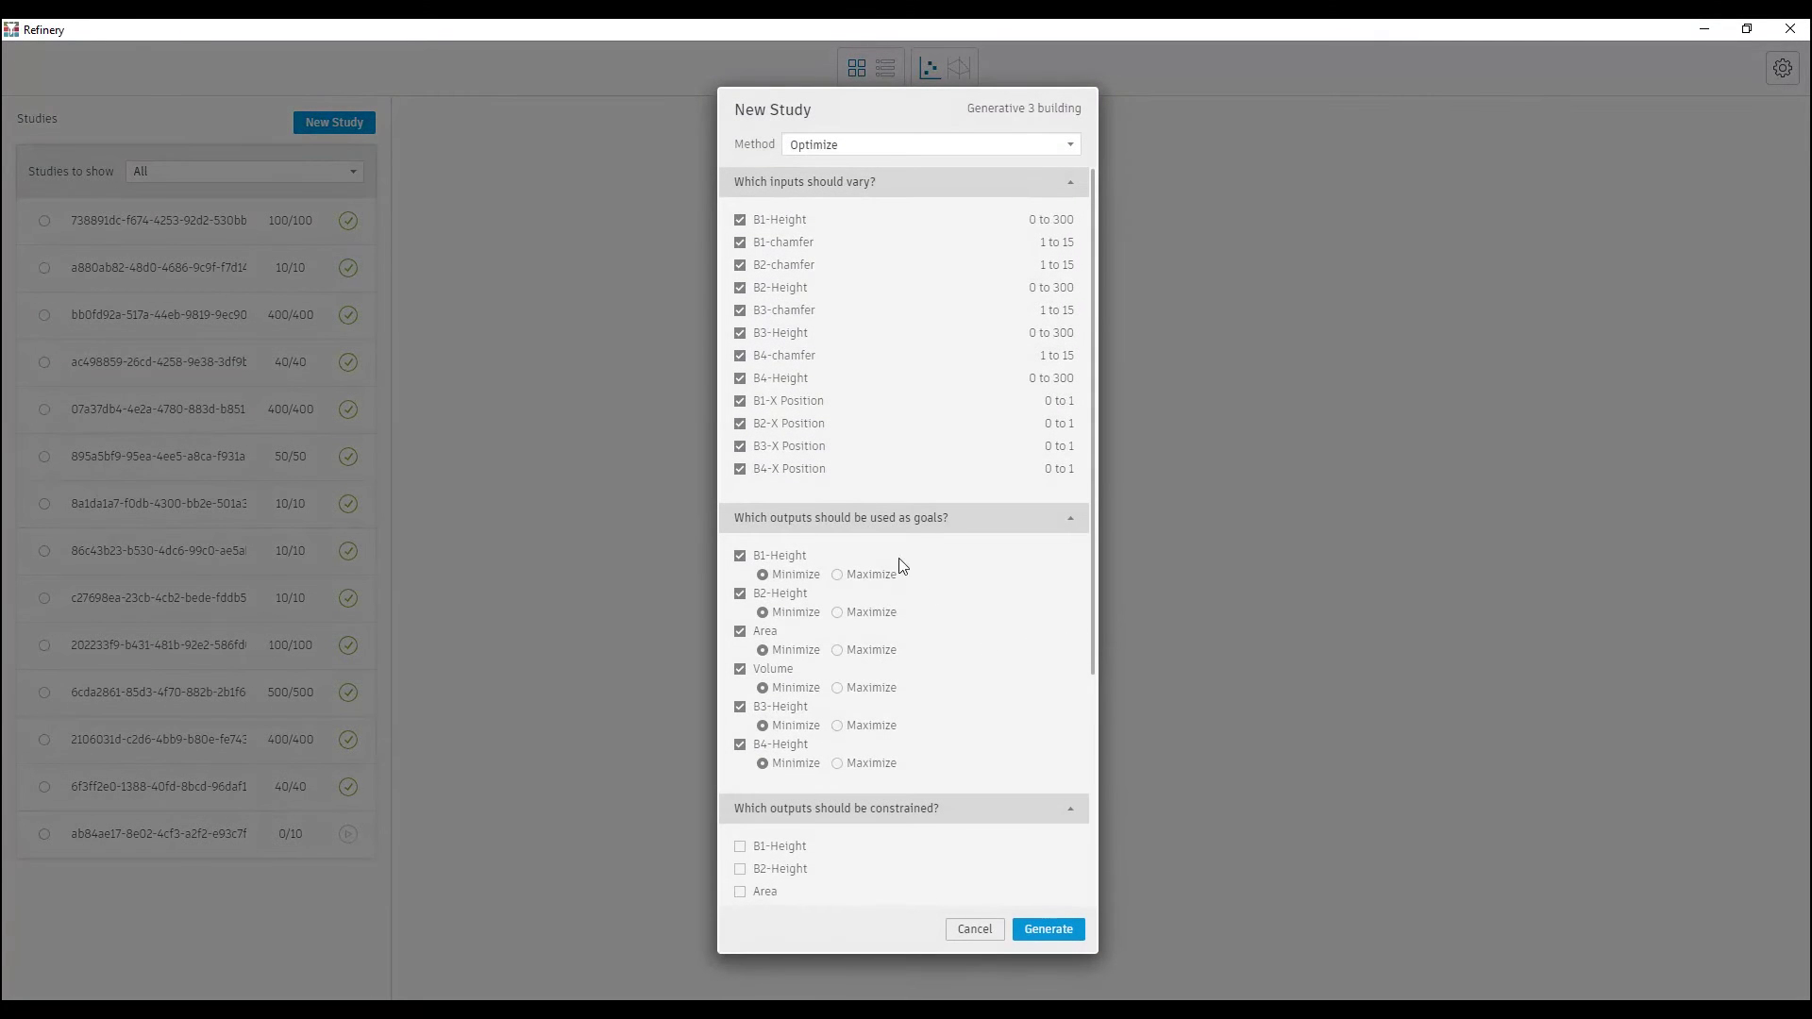
{"action": "scroll", "coordinate": [903, 496], "scroll_direction": "down", "scroll_amount": 1}
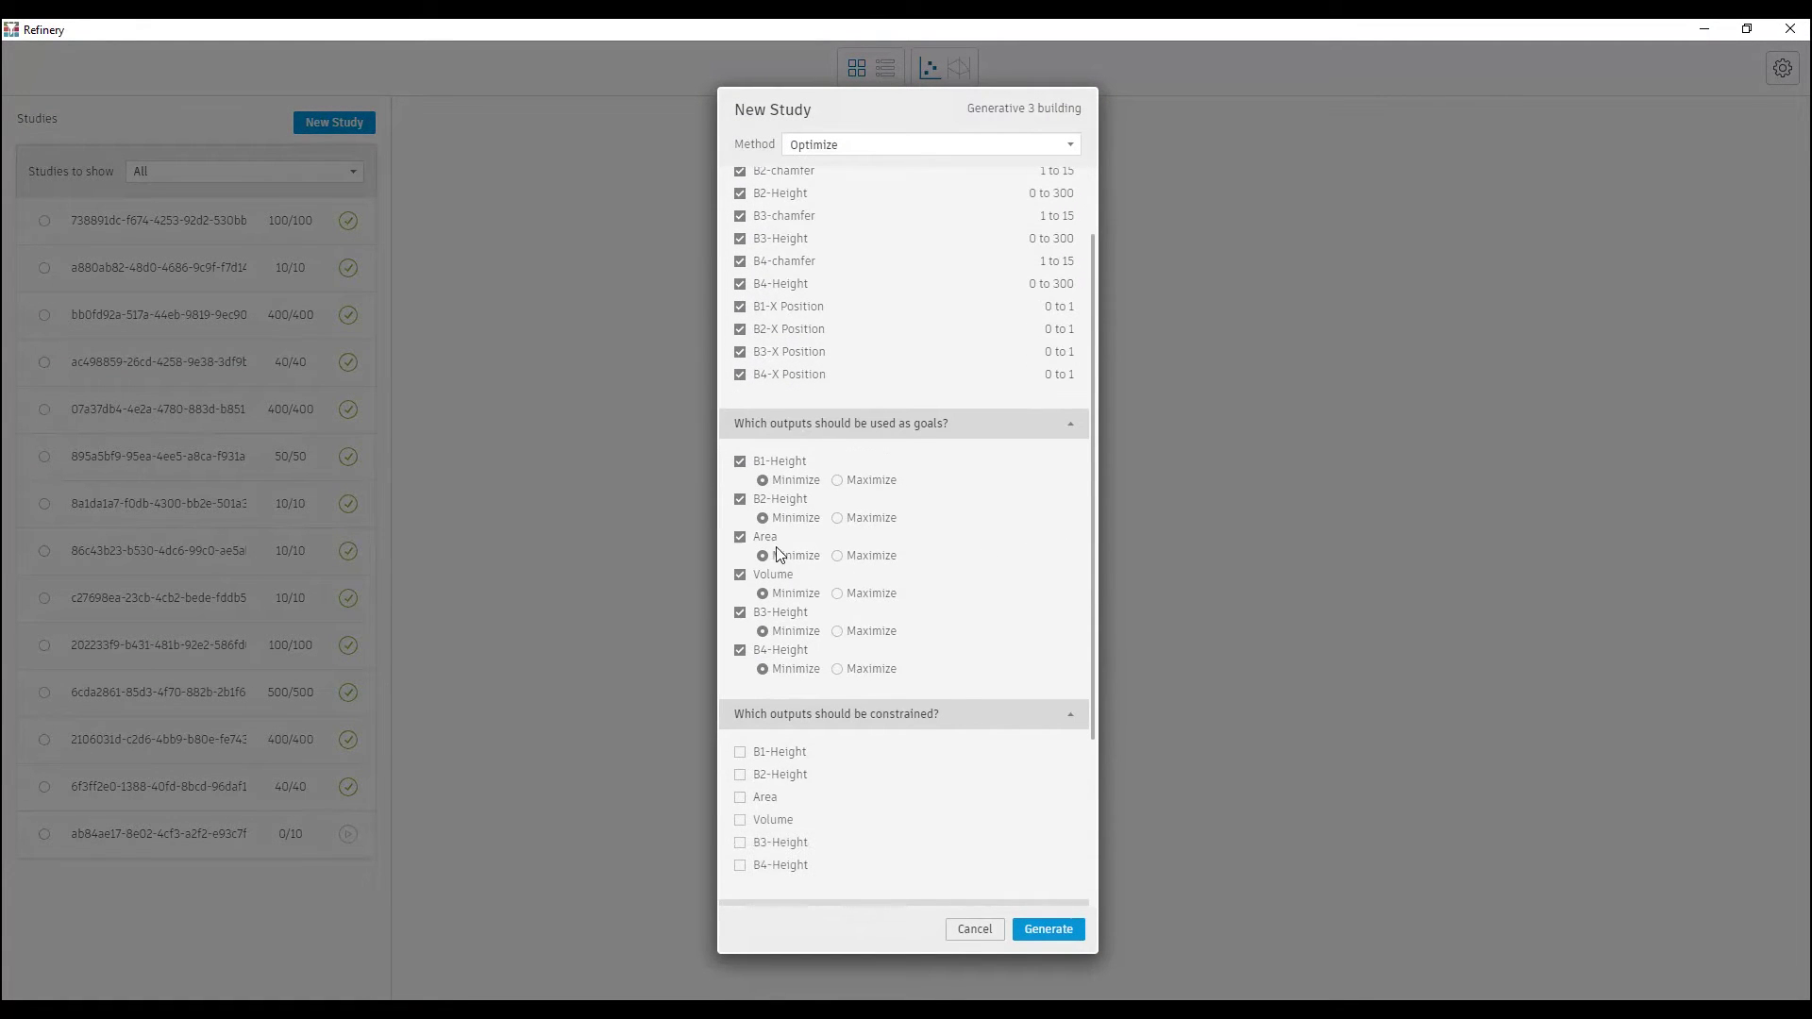
{"action": "left_click", "coordinate": [838, 481]}
{"action": "left_click", "coordinate": [839, 556]}
{"action": "left_click", "coordinate": [838, 669]}
Step: Constrain the study's B1-Height output to a maximum of 100 and its B2-Height output to a minimum of 20
{"action": "scroll", "coordinate": [955, 637], "scroll_direction": "down", "scroll_amount": 3}
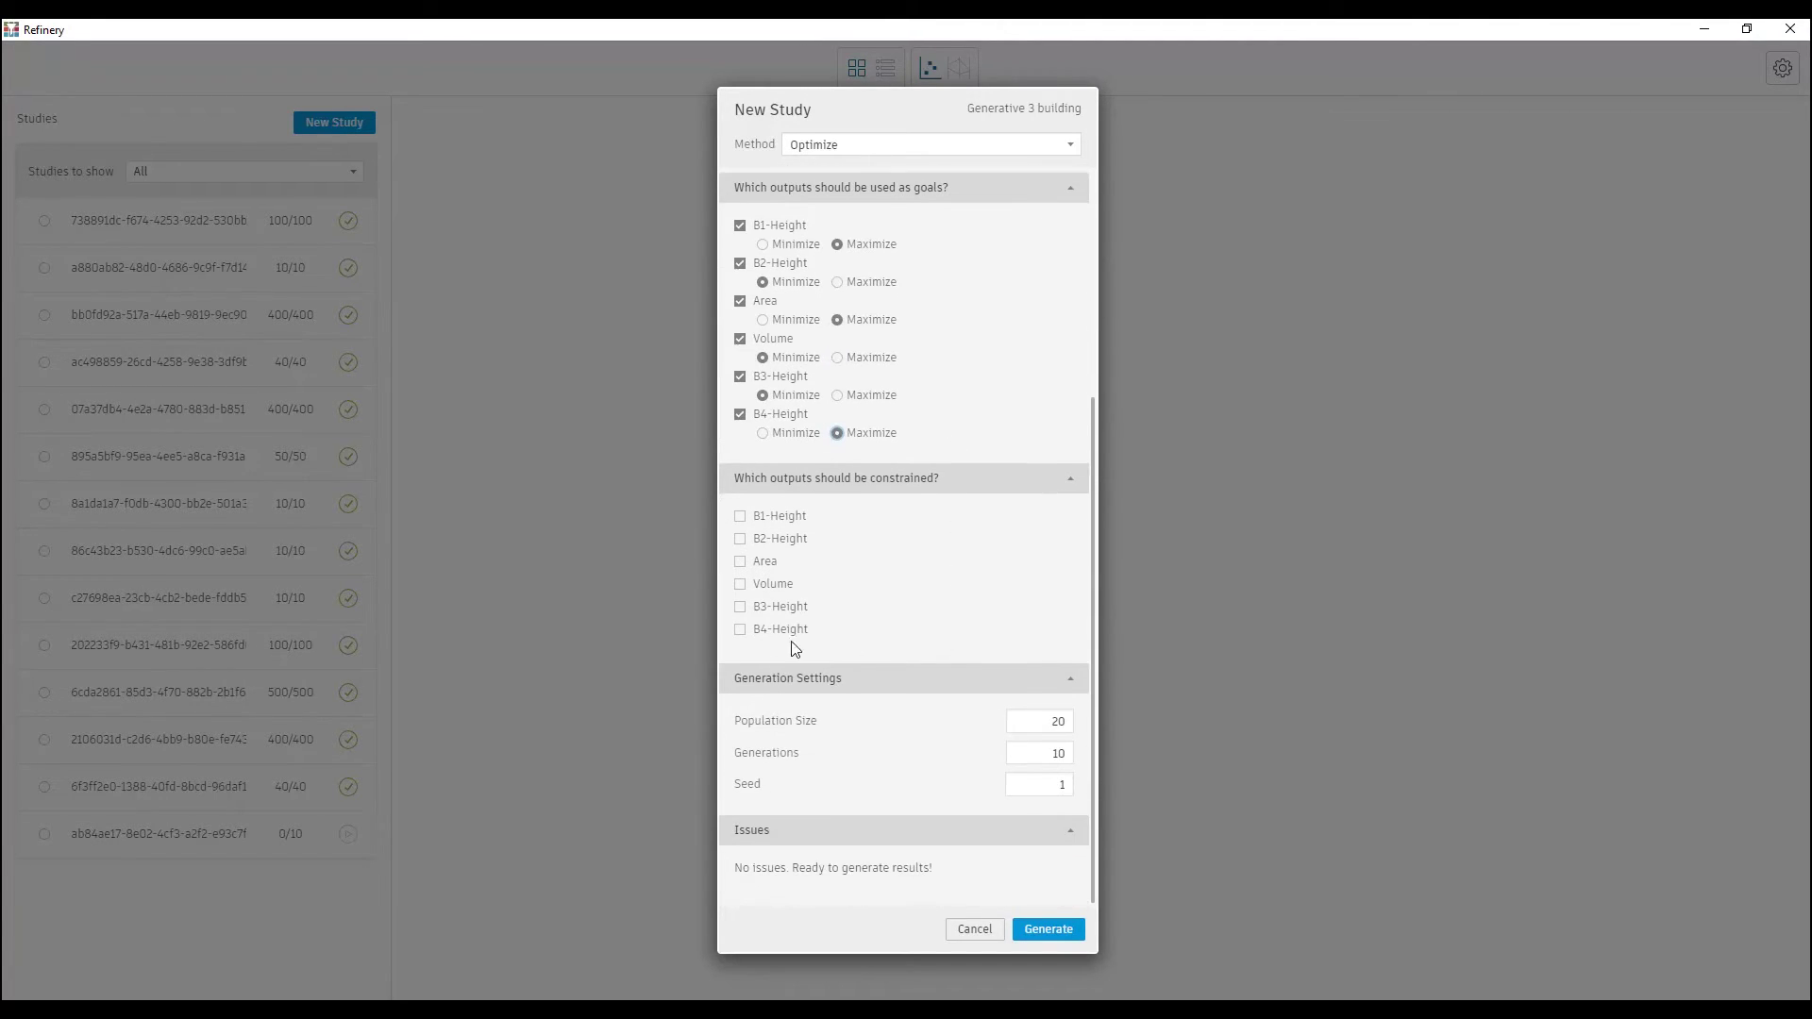
{"action": "left_click", "coordinate": [744, 519]}
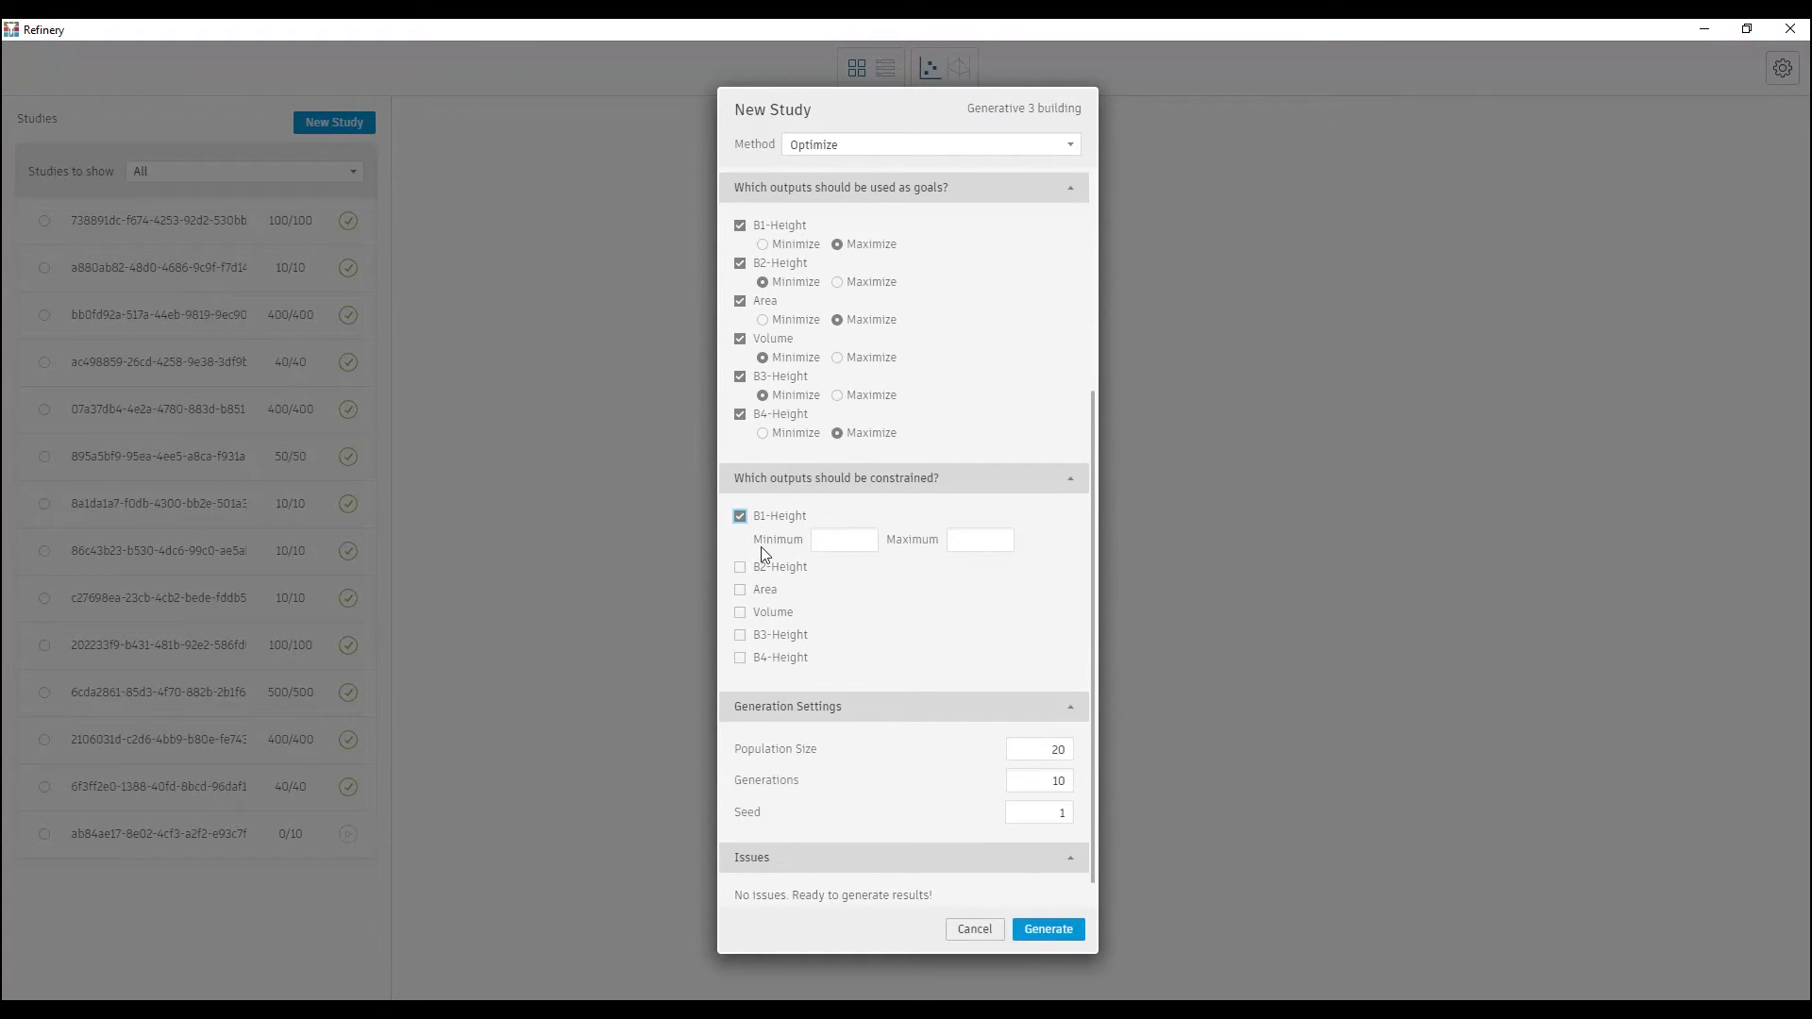
{"action": "left_click", "coordinate": [962, 538]}
{"action": "type", "text": "100"}
{"action": "left_click", "coordinate": [740, 567]}
{"action": "left_click", "coordinate": [842, 593]}
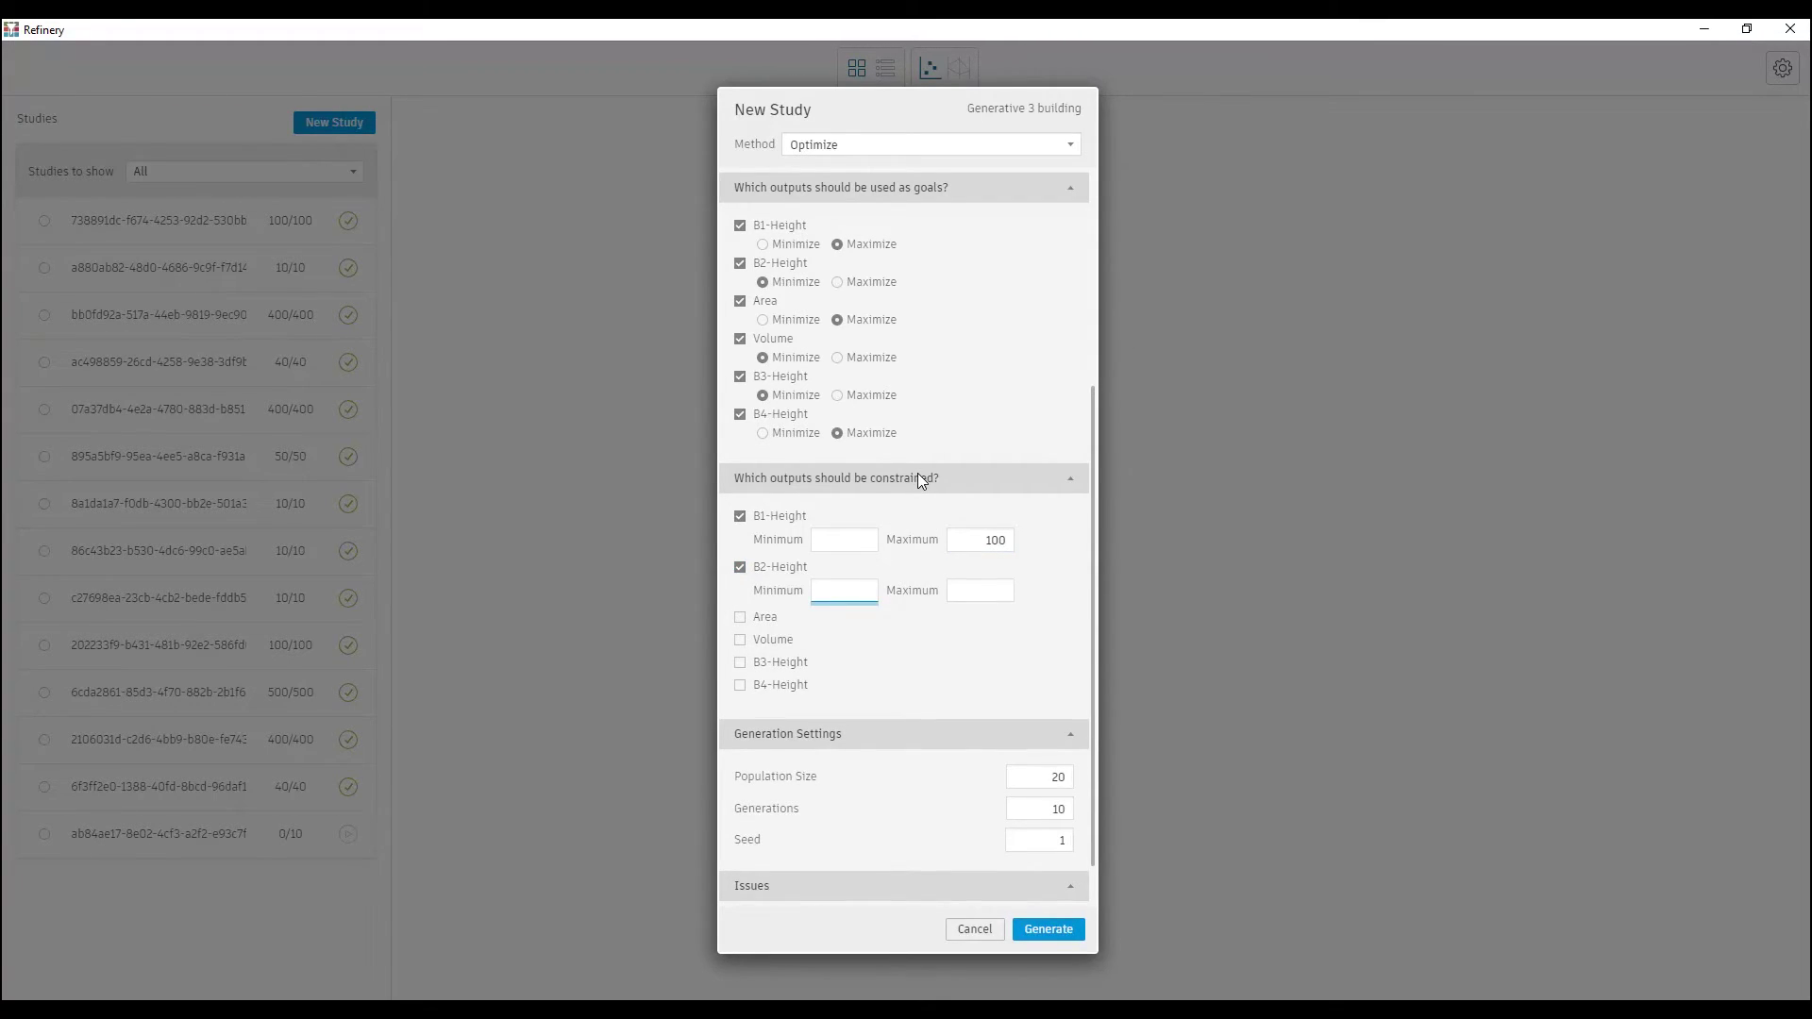
{"action": "type", "text": "20"}
Step: Constrain the B3-Height output to a minimum of 30 and a maximum of 50
{"action": "left_click", "coordinate": [740, 662]}
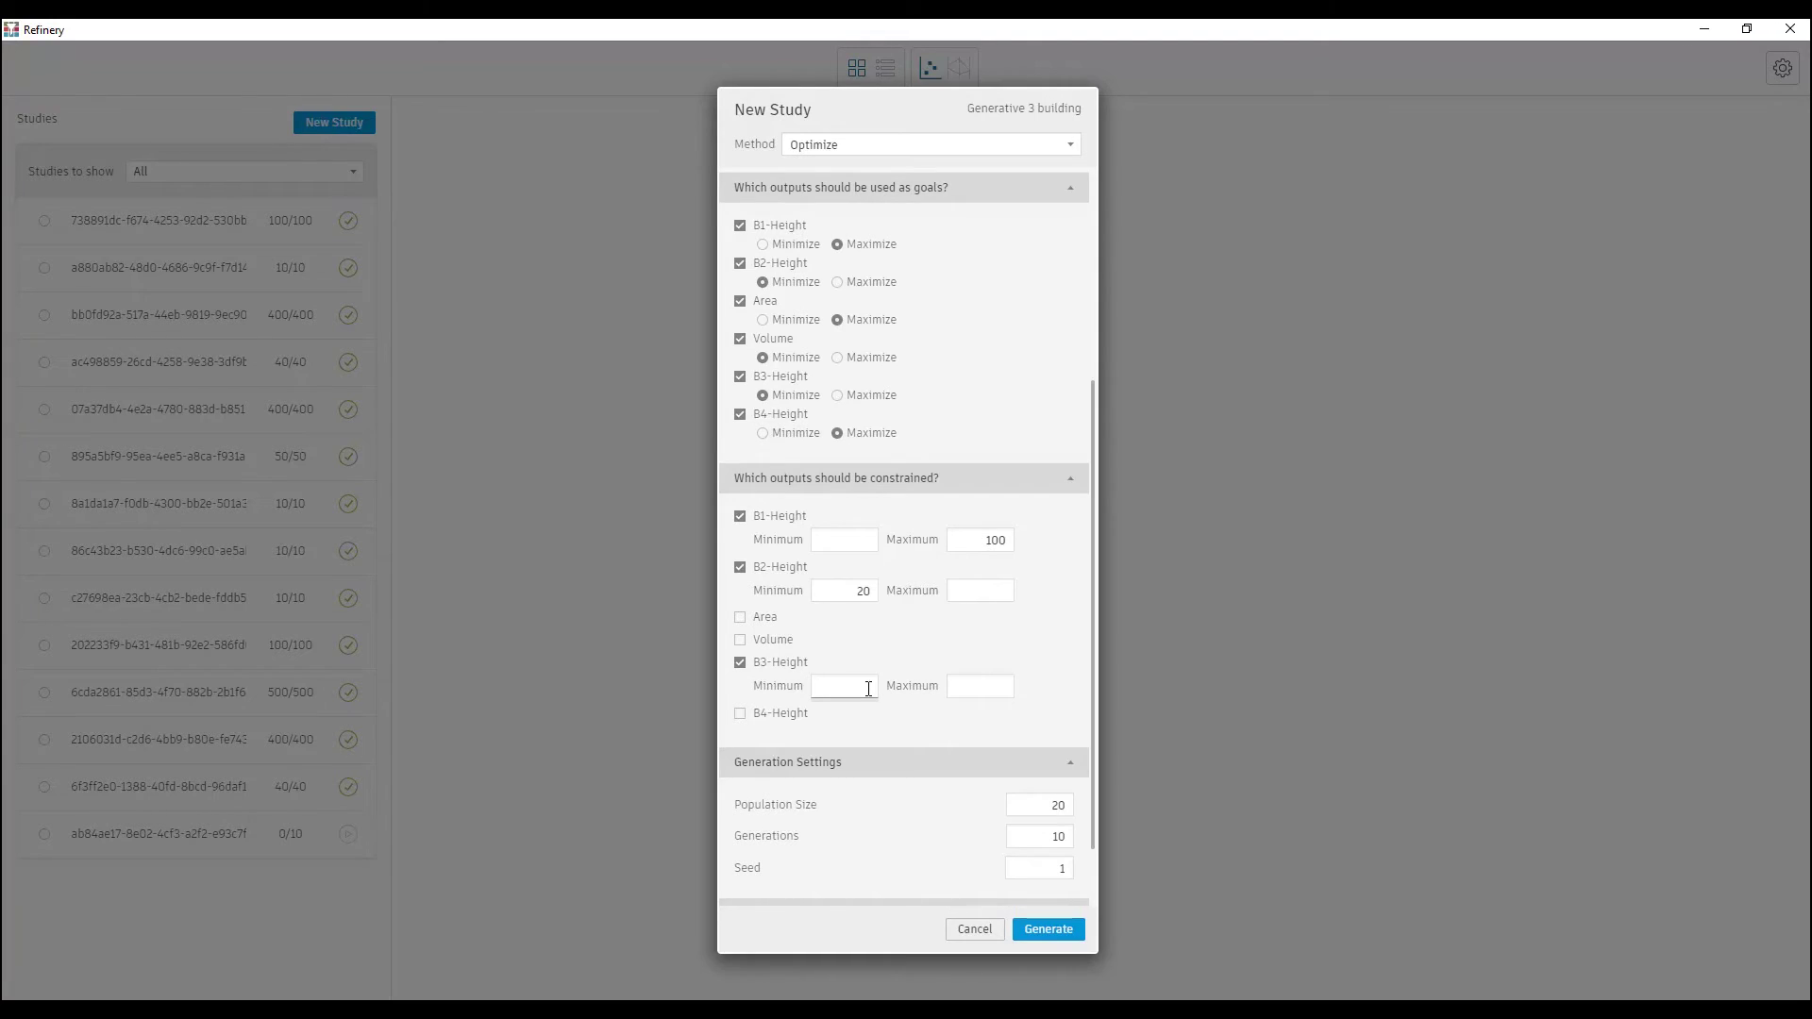
{"action": "left_click", "coordinate": [868, 688]}
{"action": "type", "text": "30"}
{"action": "left_click", "coordinate": [987, 683]}
{"action": "type", "text": "50"}
Step: Constrain the B4-Height output to a minimum of 50 and a maximum of 70, and generate the study
{"action": "left_click", "coordinate": [740, 713]}
{"action": "left_click", "coordinate": [968, 737]}
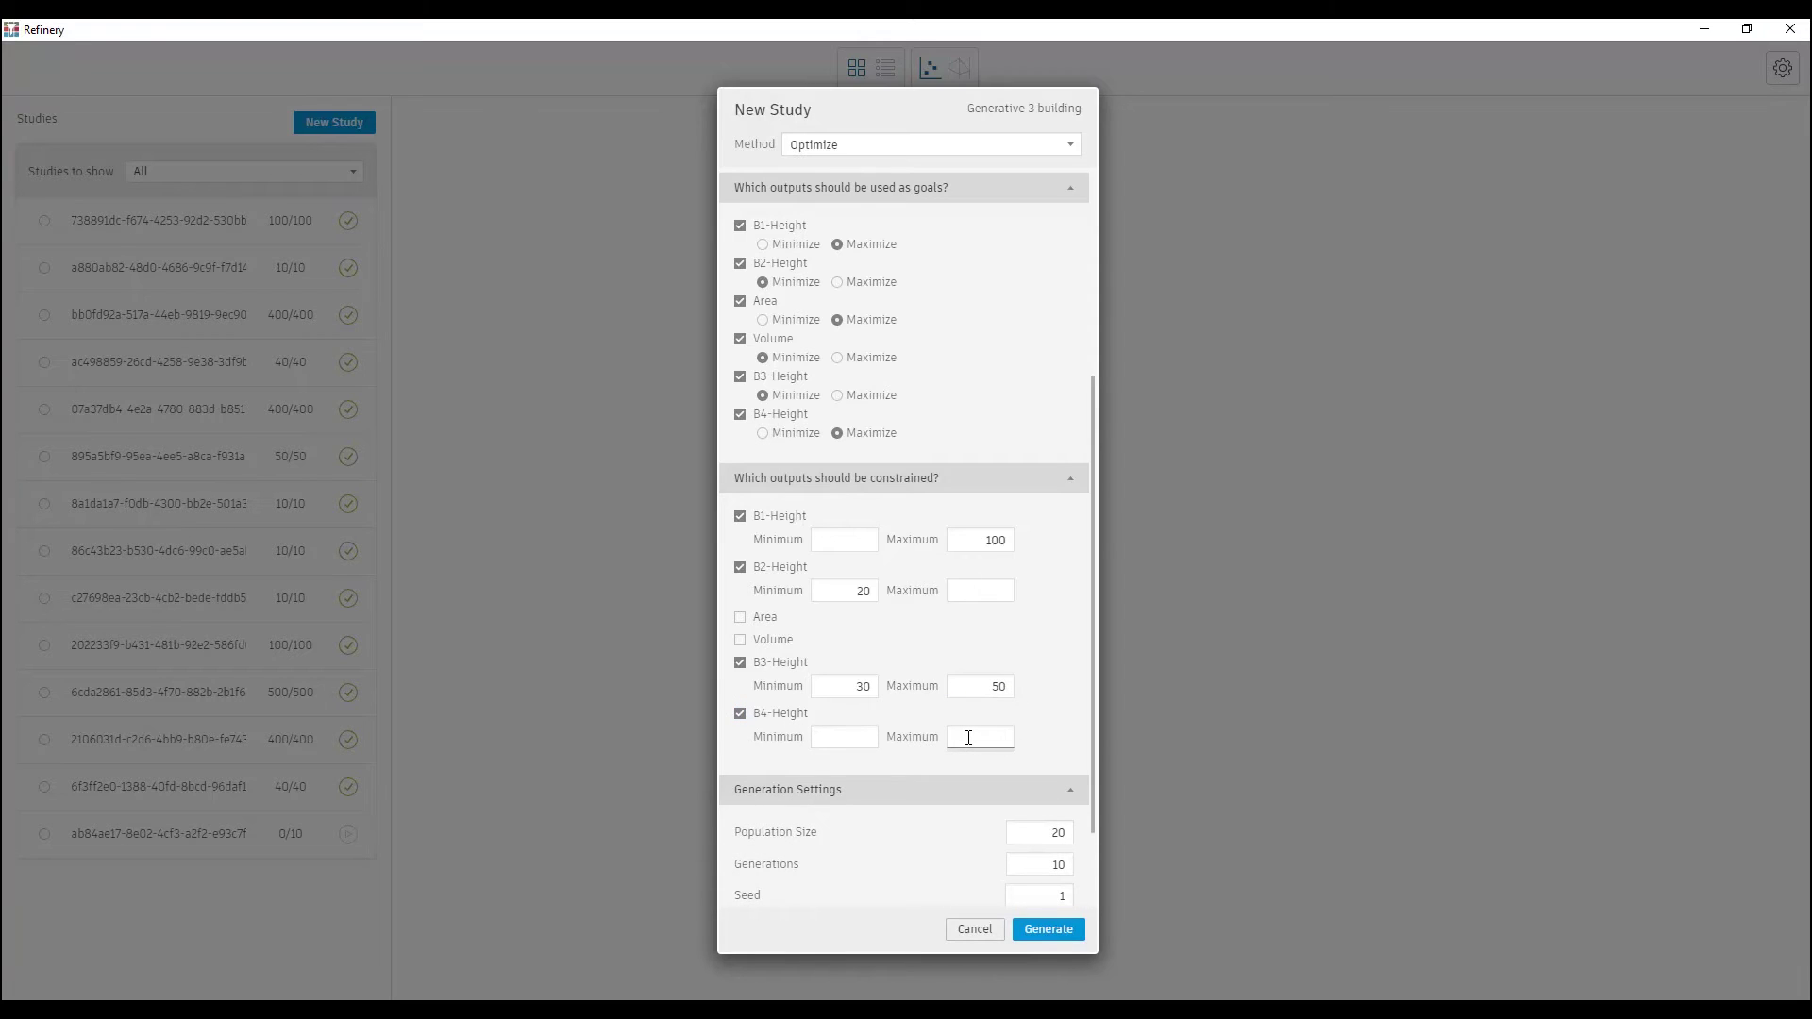
{"action": "type", "text": "70"}
{"action": "left_click", "coordinate": [848, 738]}
{"action": "left_click", "coordinate": [1050, 628]}
{"action": "scroll", "coordinate": [1047, 625], "scroll_direction": "down", "scroll_amount": 2}
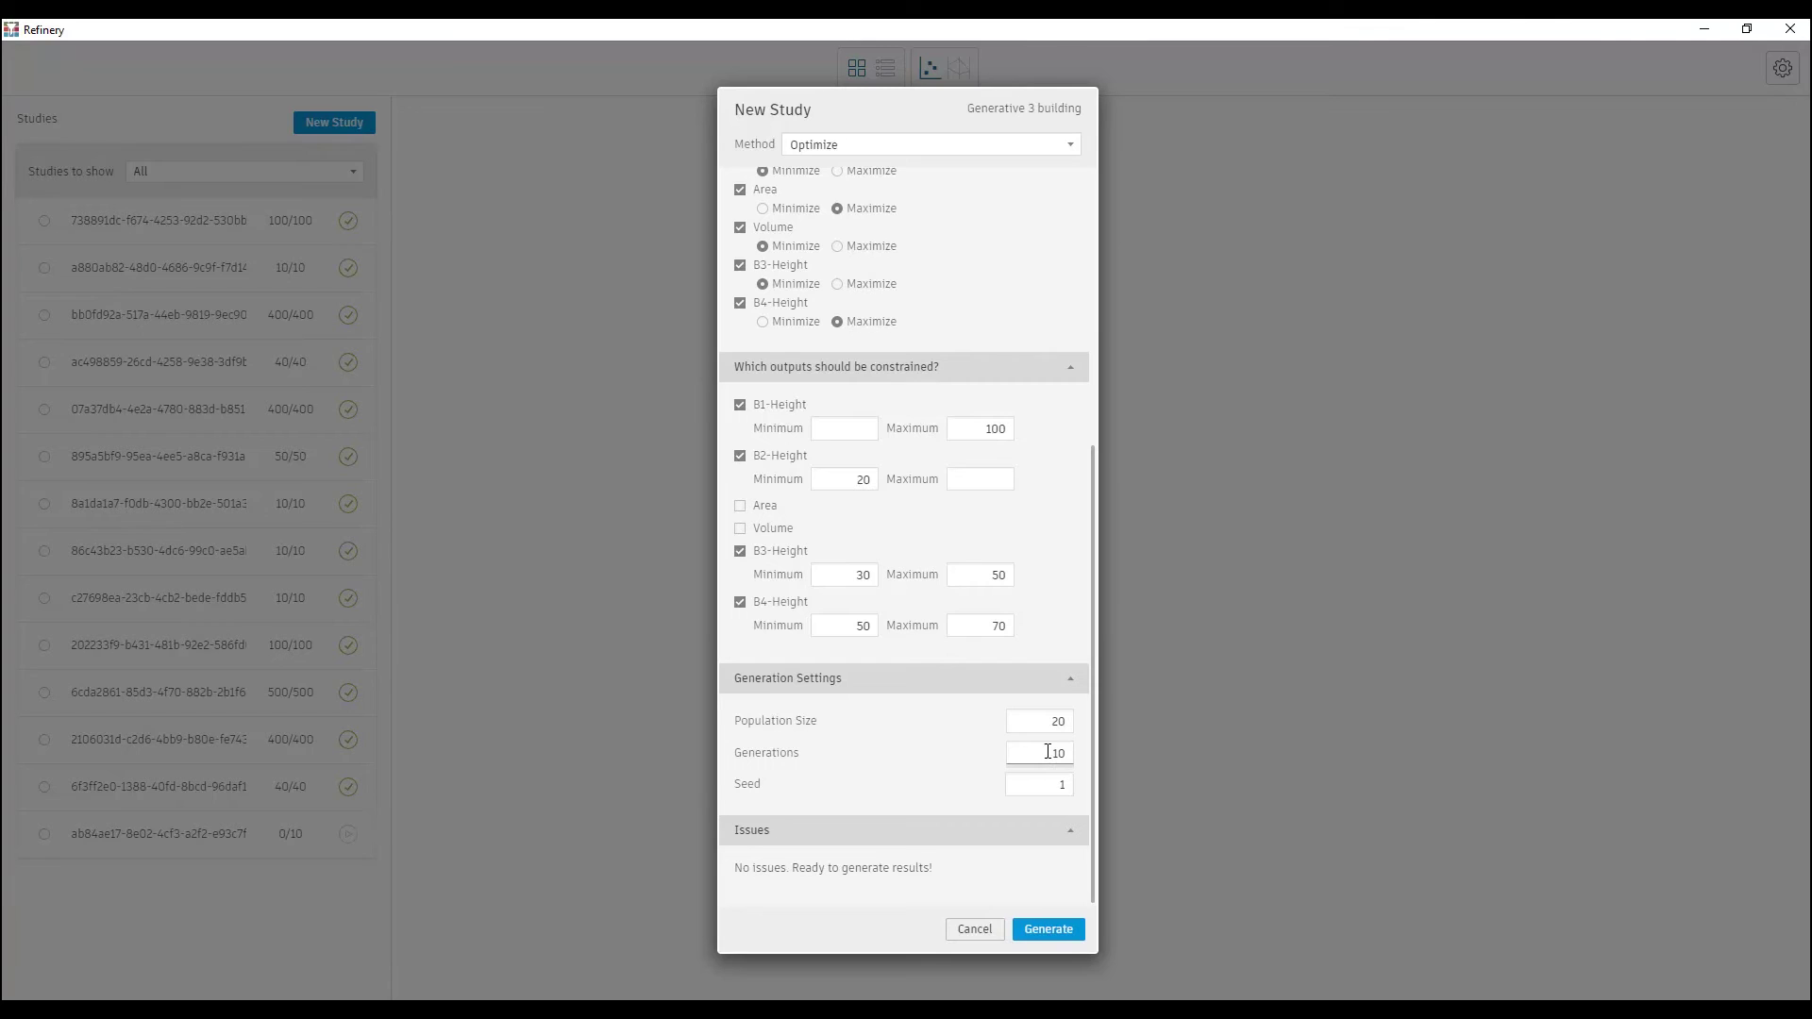
{"action": "left_click", "coordinate": [1042, 930]}
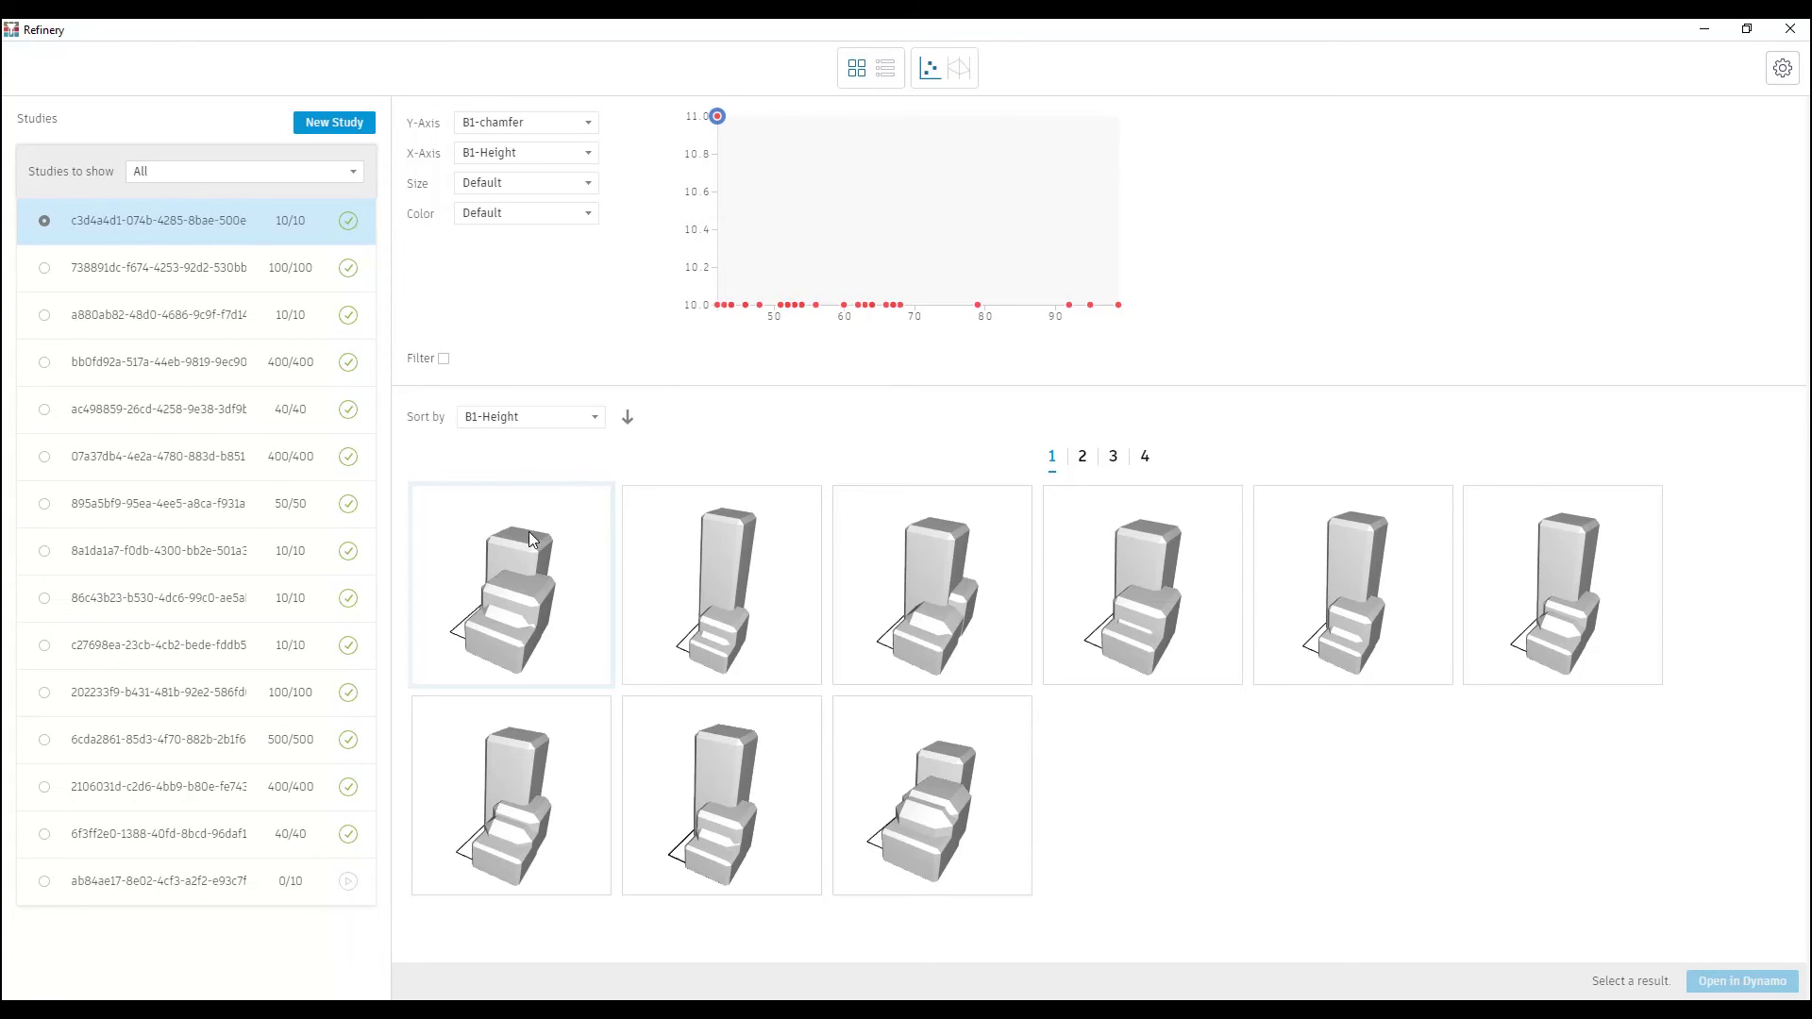
Step: Sort the generated designs by Area in reversed order and rotate the first design's thumbnail to inspect its massing
{"action": "left_click", "coordinate": [553, 420]}
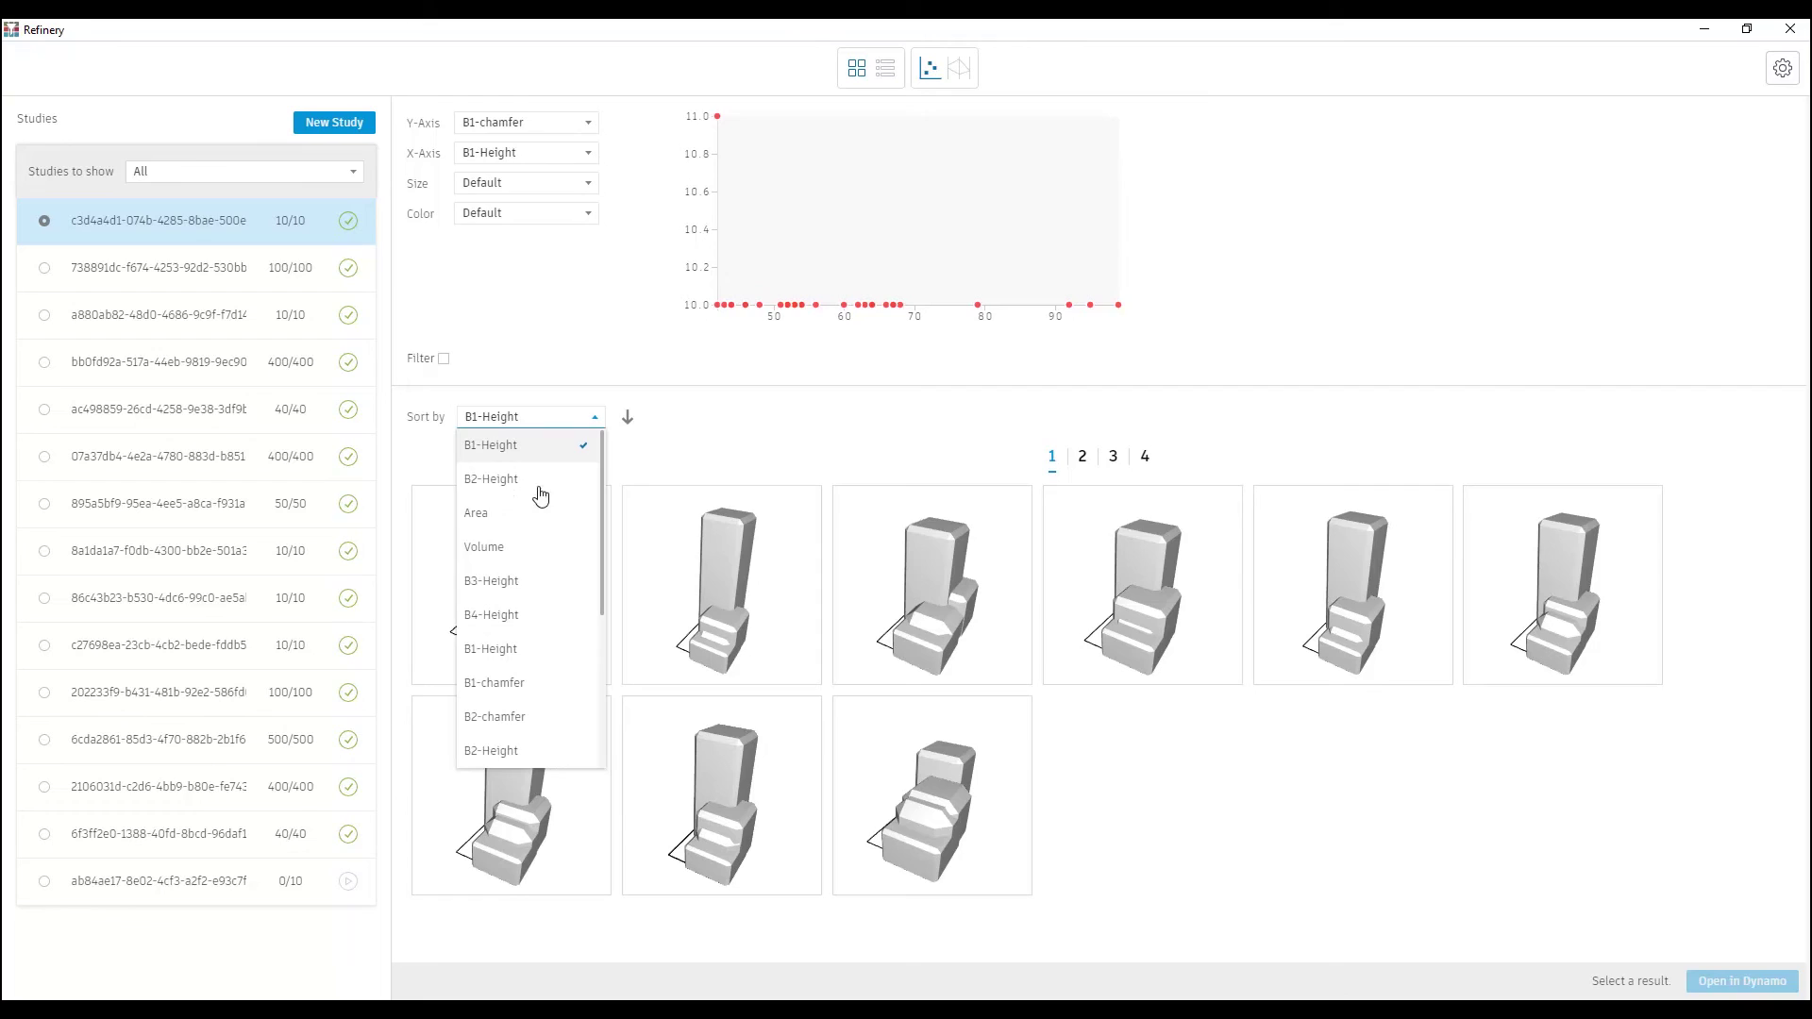
{"action": "left_click", "coordinate": [527, 515]}
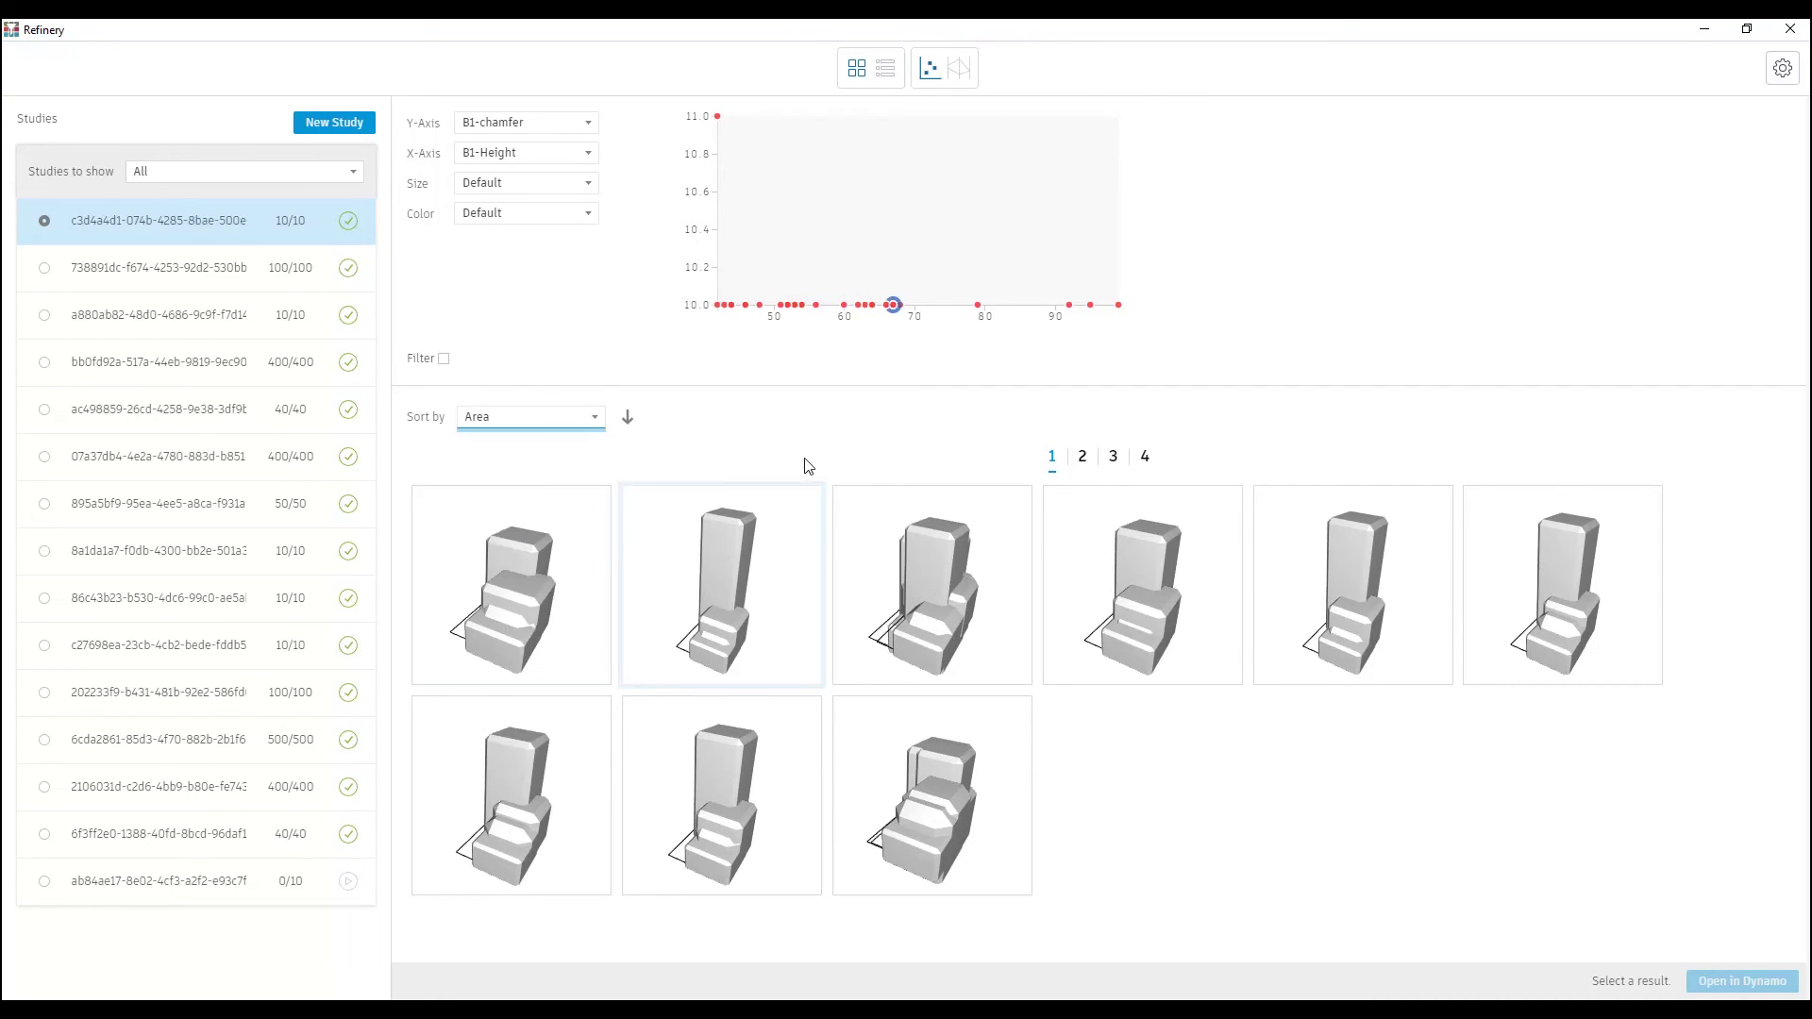
{"action": "left_click", "coordinate": [628, 422]}
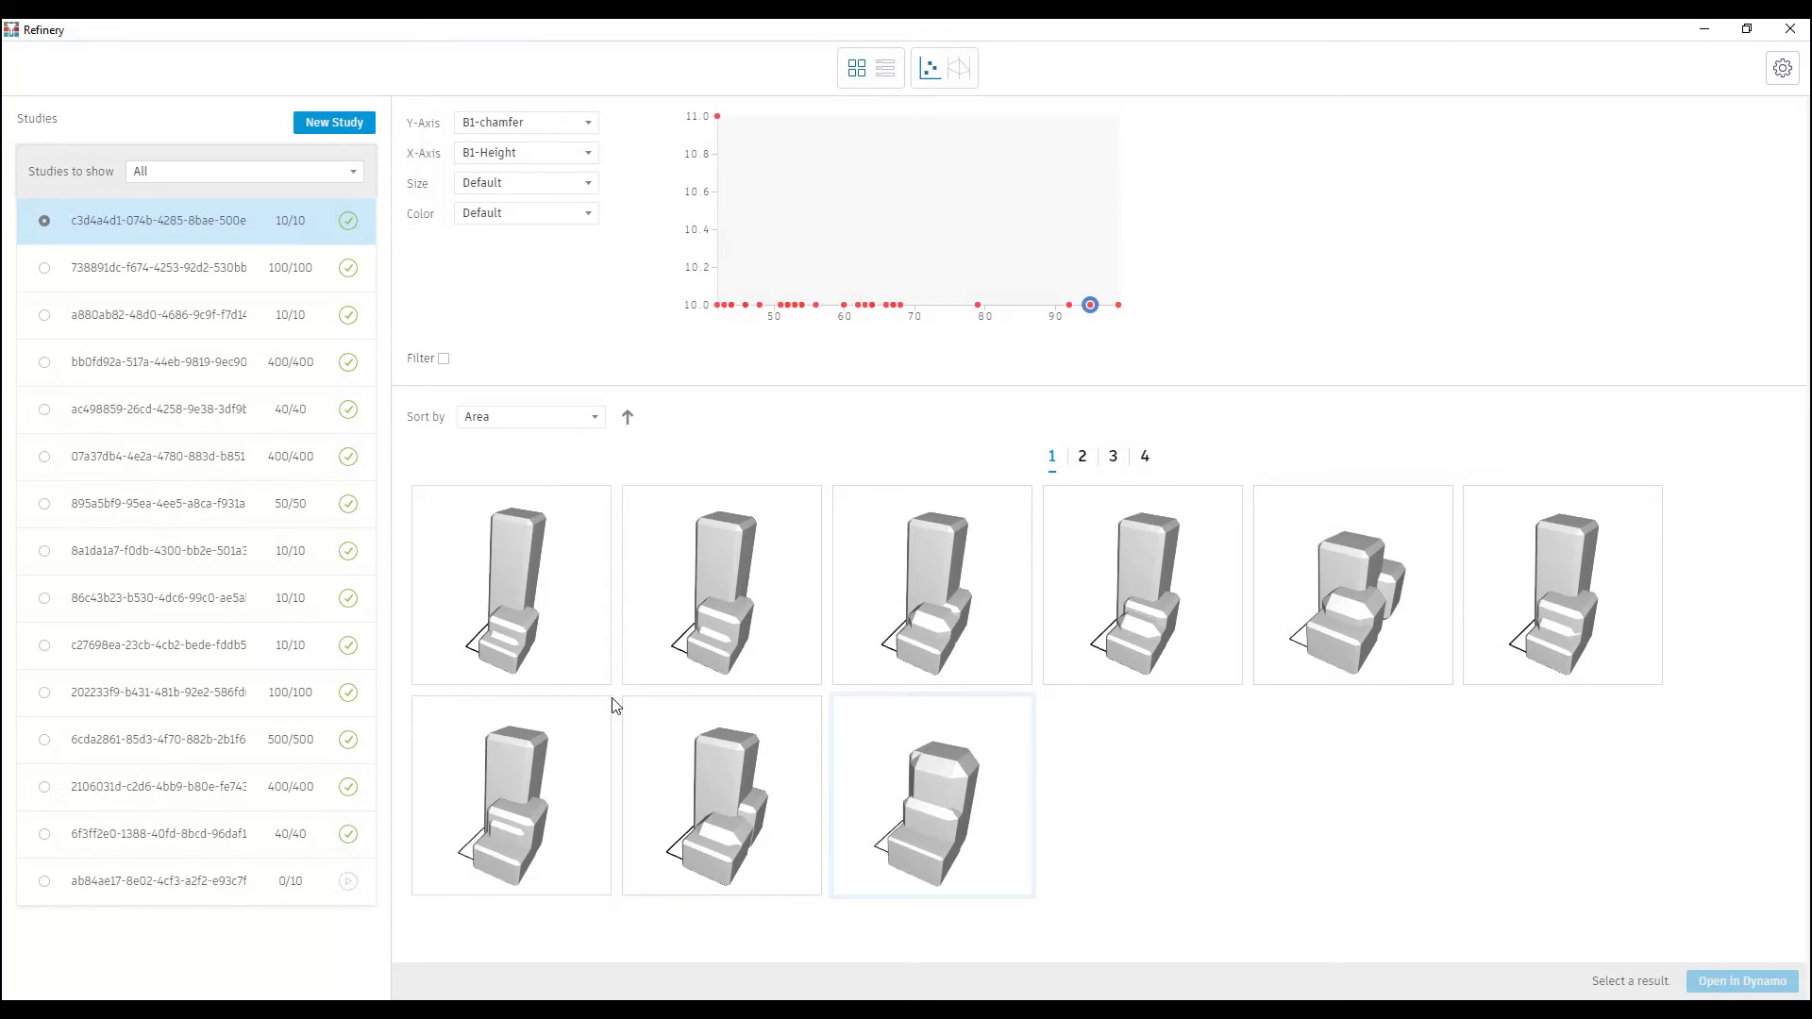
{"action": "left_click", "coordinate": [479, 627]}
{"action": "mouse_move", "coordinate": [480, 627]}
{"action": "left_mouse_down"}
{"action": "mouse_move", "coordinate": [528, 647]}
{"action": "mouse_move", "coordinate": [521, 609]}
{"action": "mouse_move", "coordinate": [494, 604]}
{"action": "left_mouse_up"}
{"action": "left_click", "coordinate": [719, 625]}
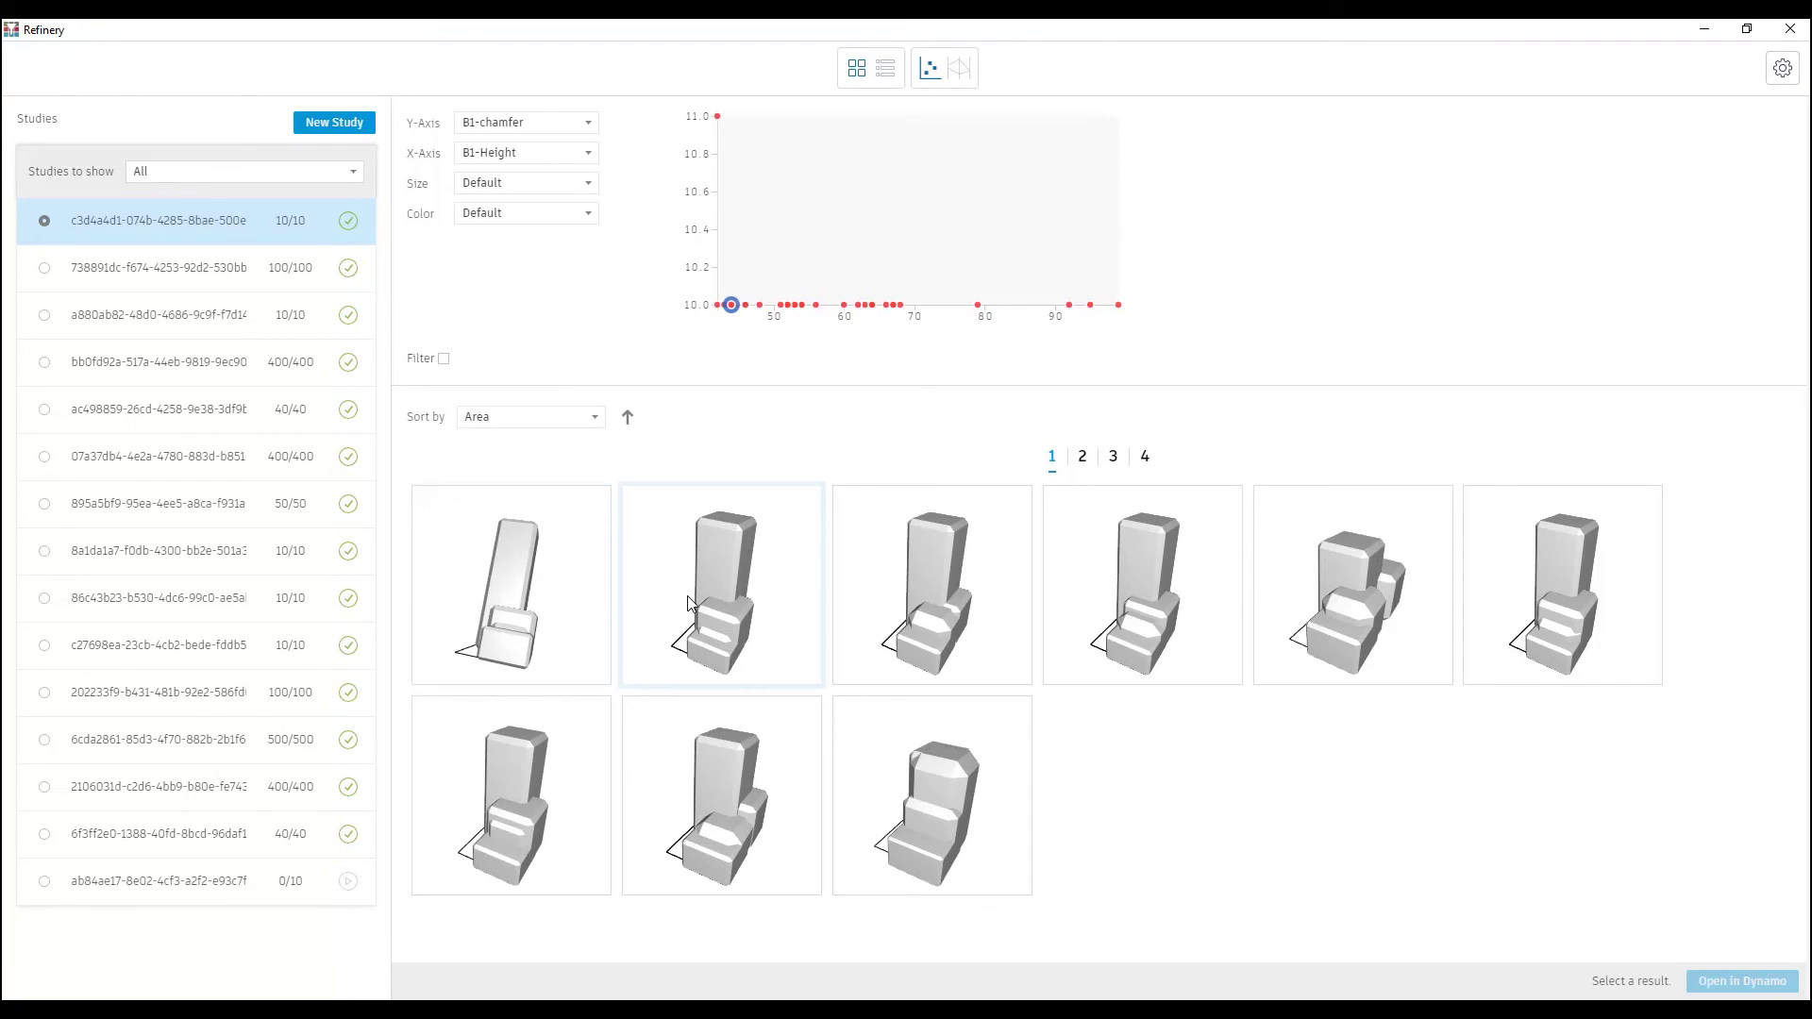
Step: Show the results as a parallel coordinates chart, select the first design and open it in Dynamo
{"action": "left_click", "coordinate": [958, 68]}
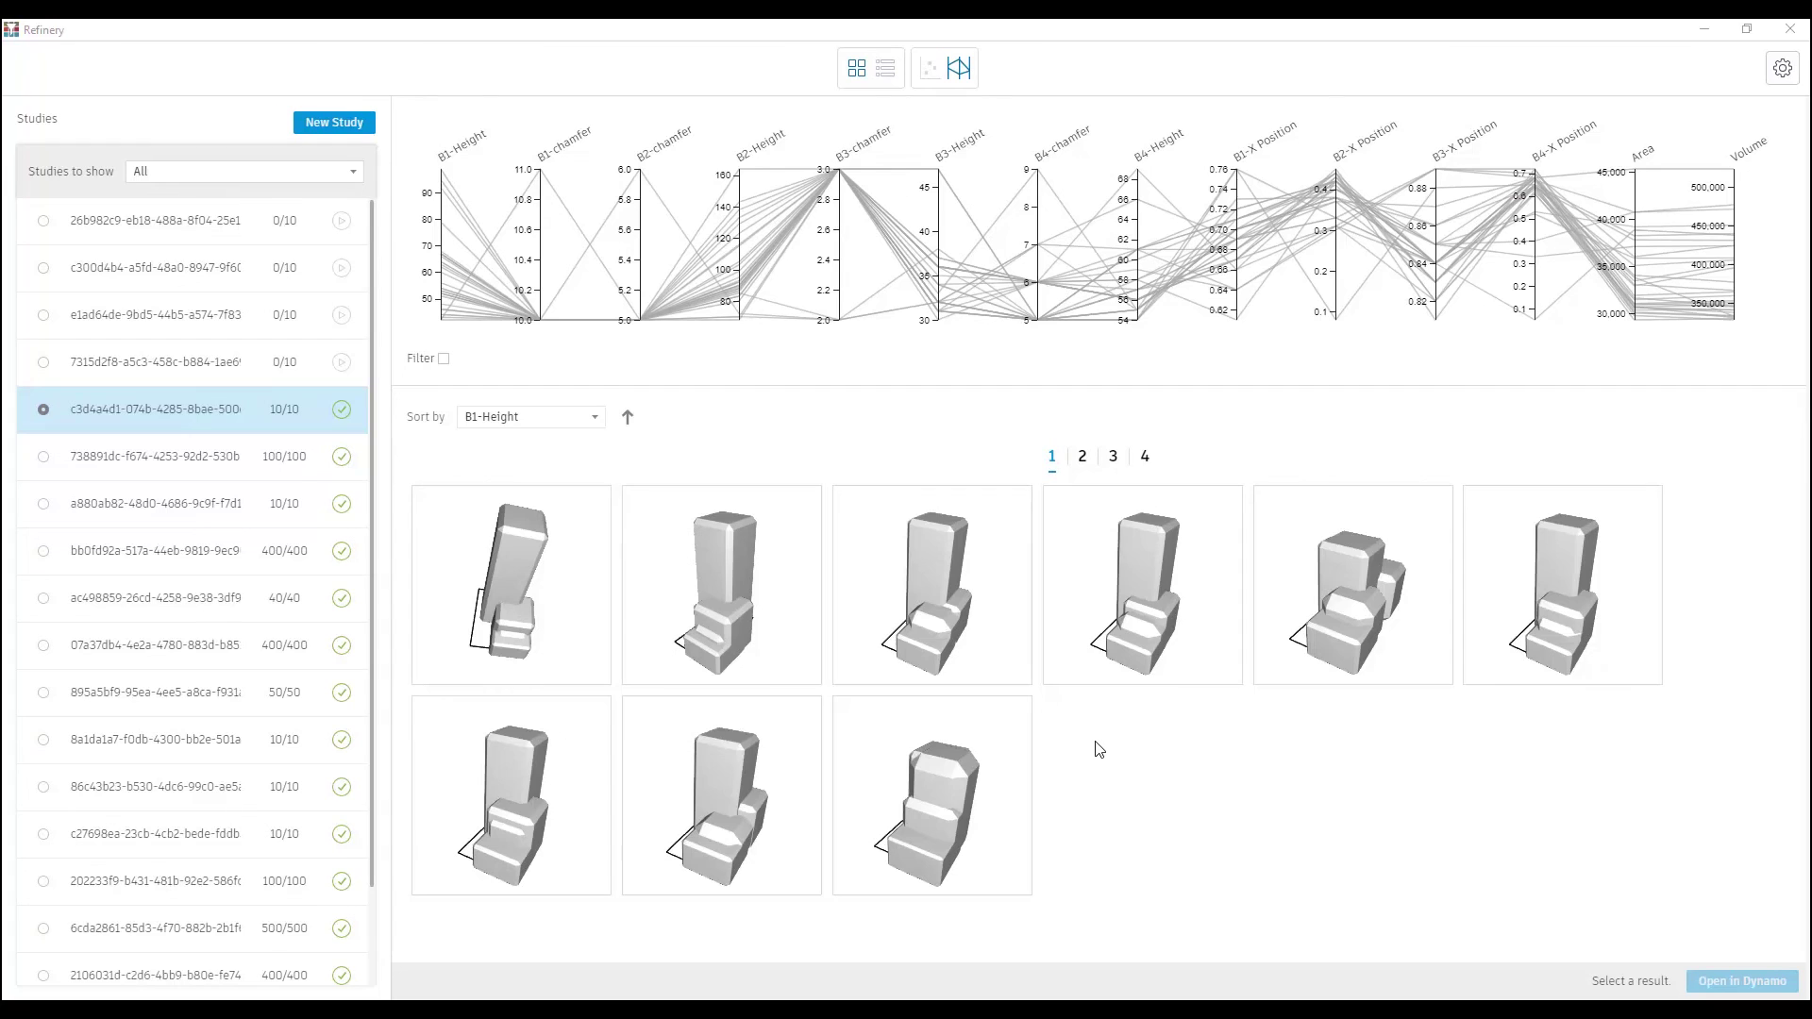
{"action": "left_click", "coordinate": [519, 604]}
{"action": "left_click", "coordinate": [519, 601]}
{"action": "left_click", "coordinate": [523, 610]}
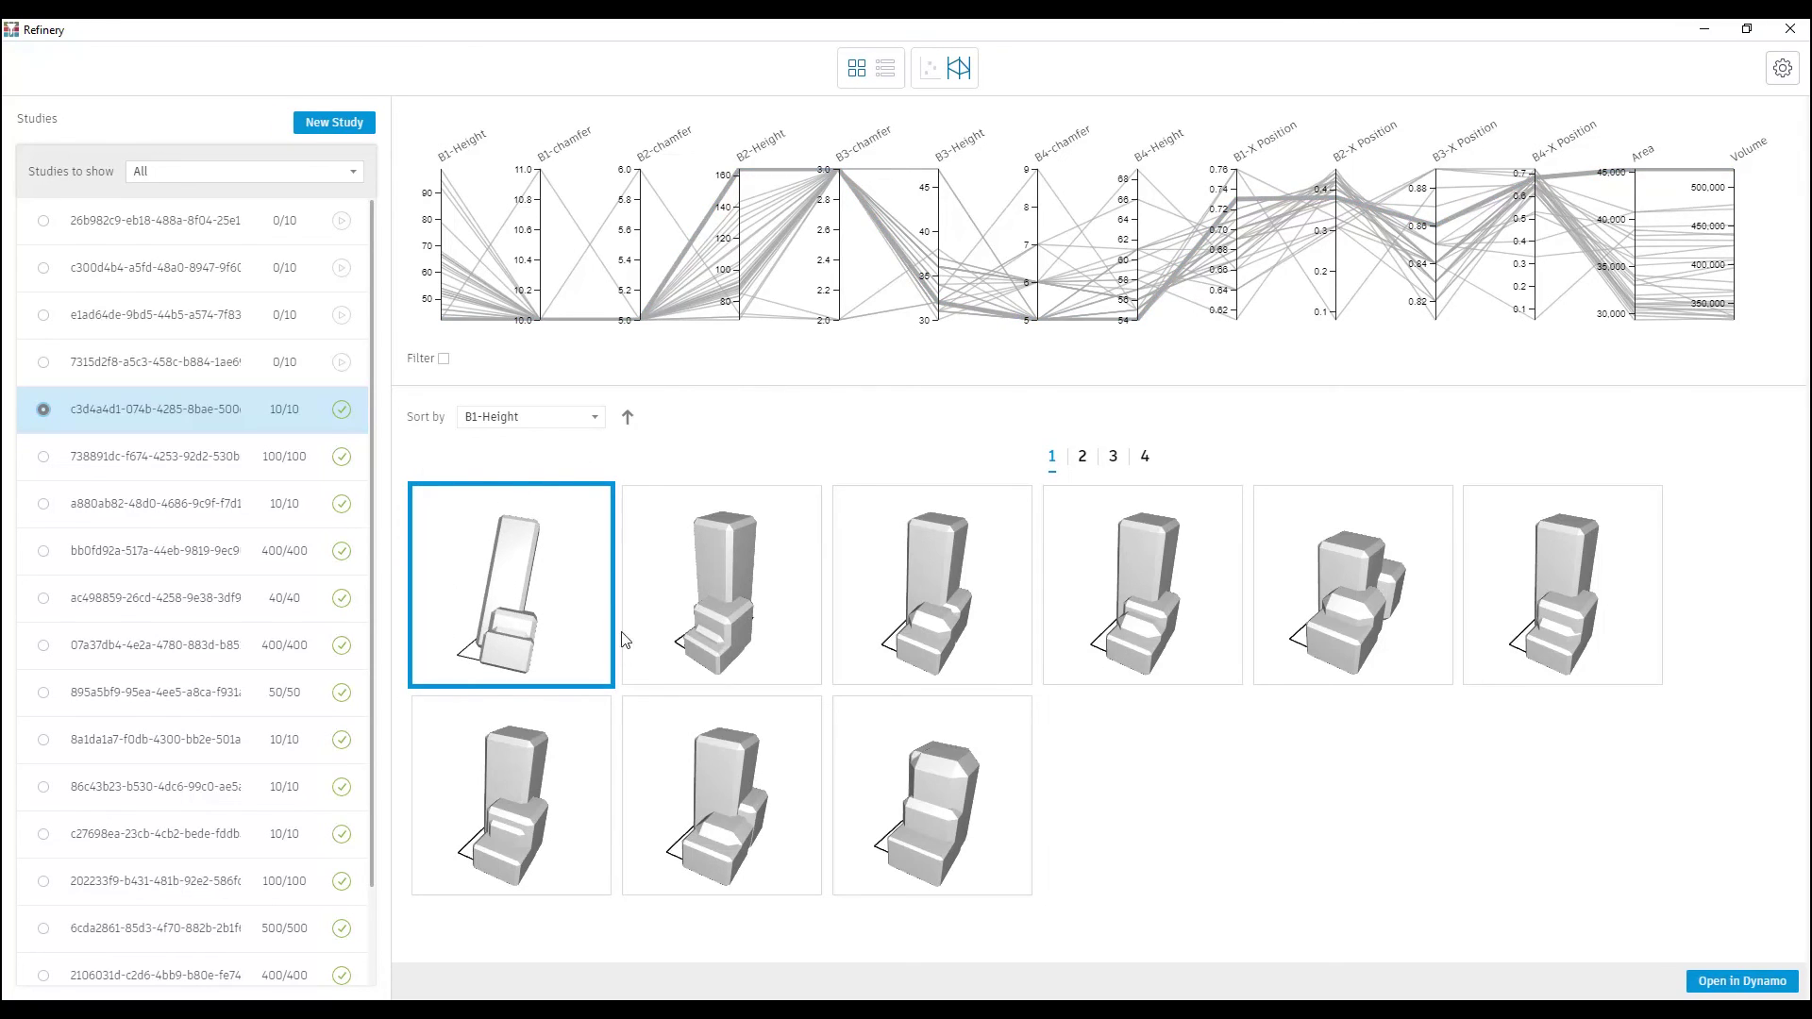
{"action": "left_click", "coordinate": [1710, 983]}
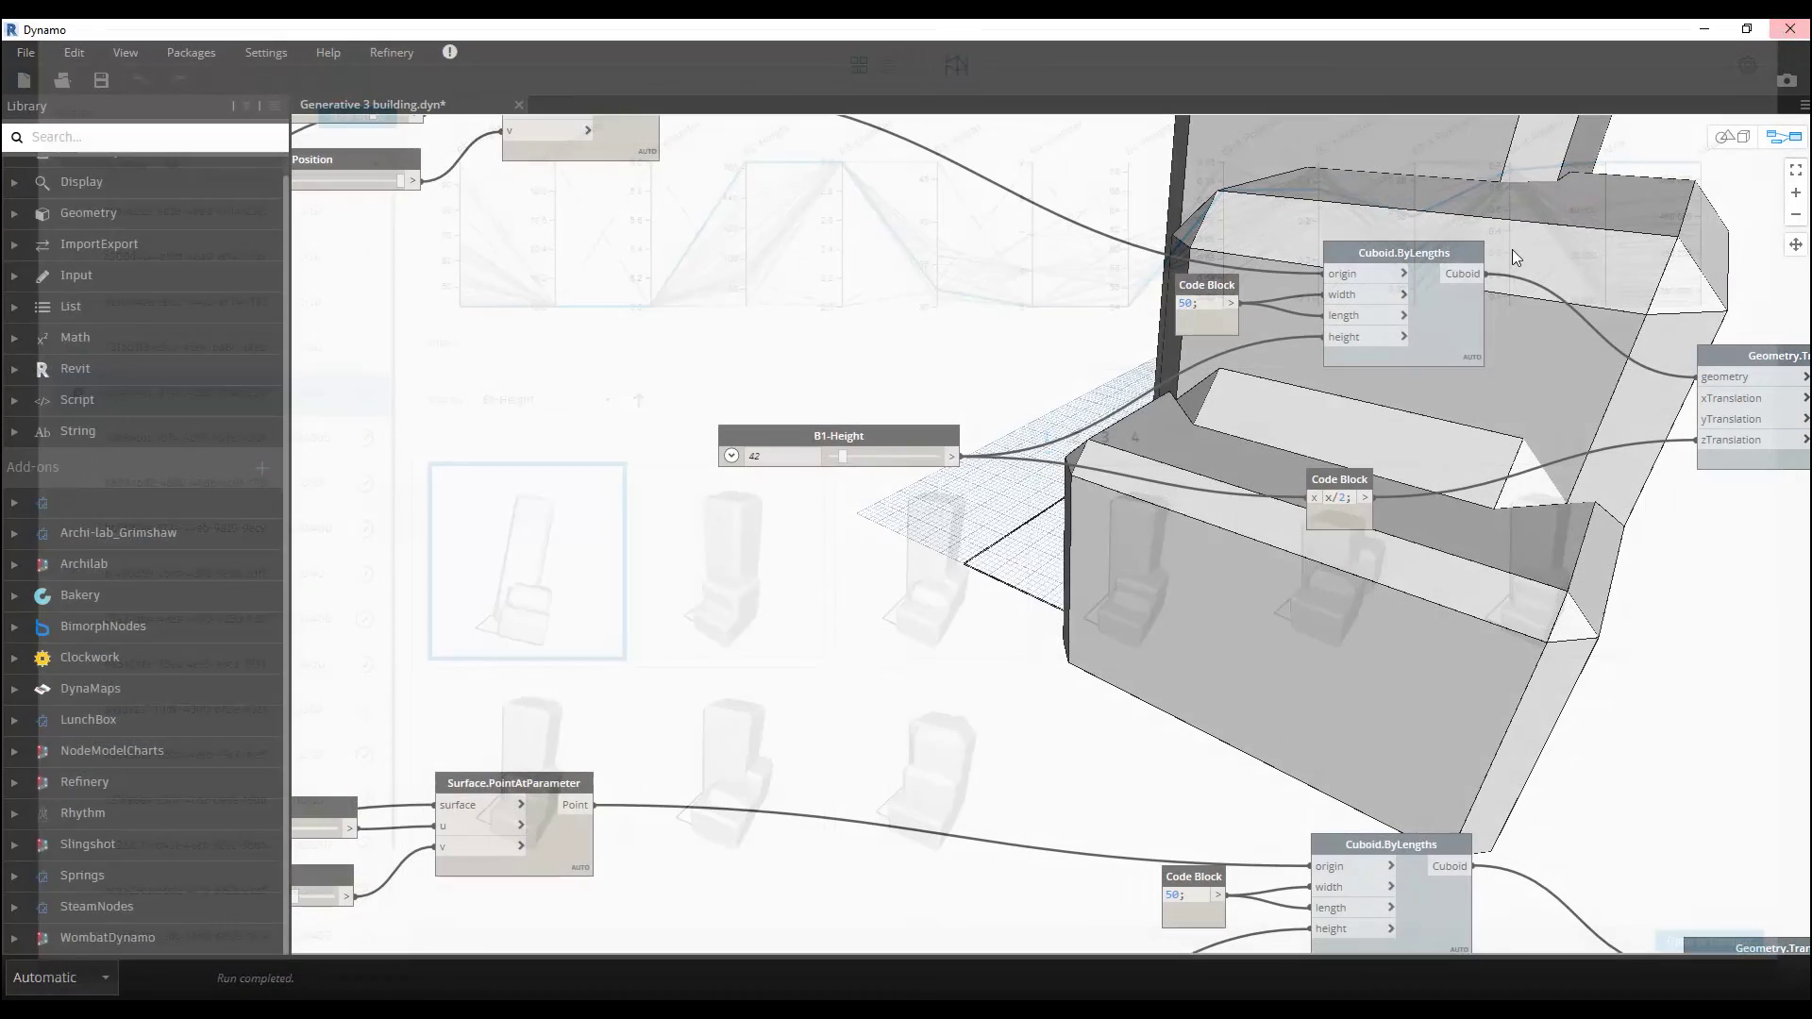
Step: Examine the opened design's massing from several sides in the 3D preview and return to the graph view
{"action": "scroll", "coordinate": [972, 586], "scroll_direction": "down", "scroll_amount": 6}
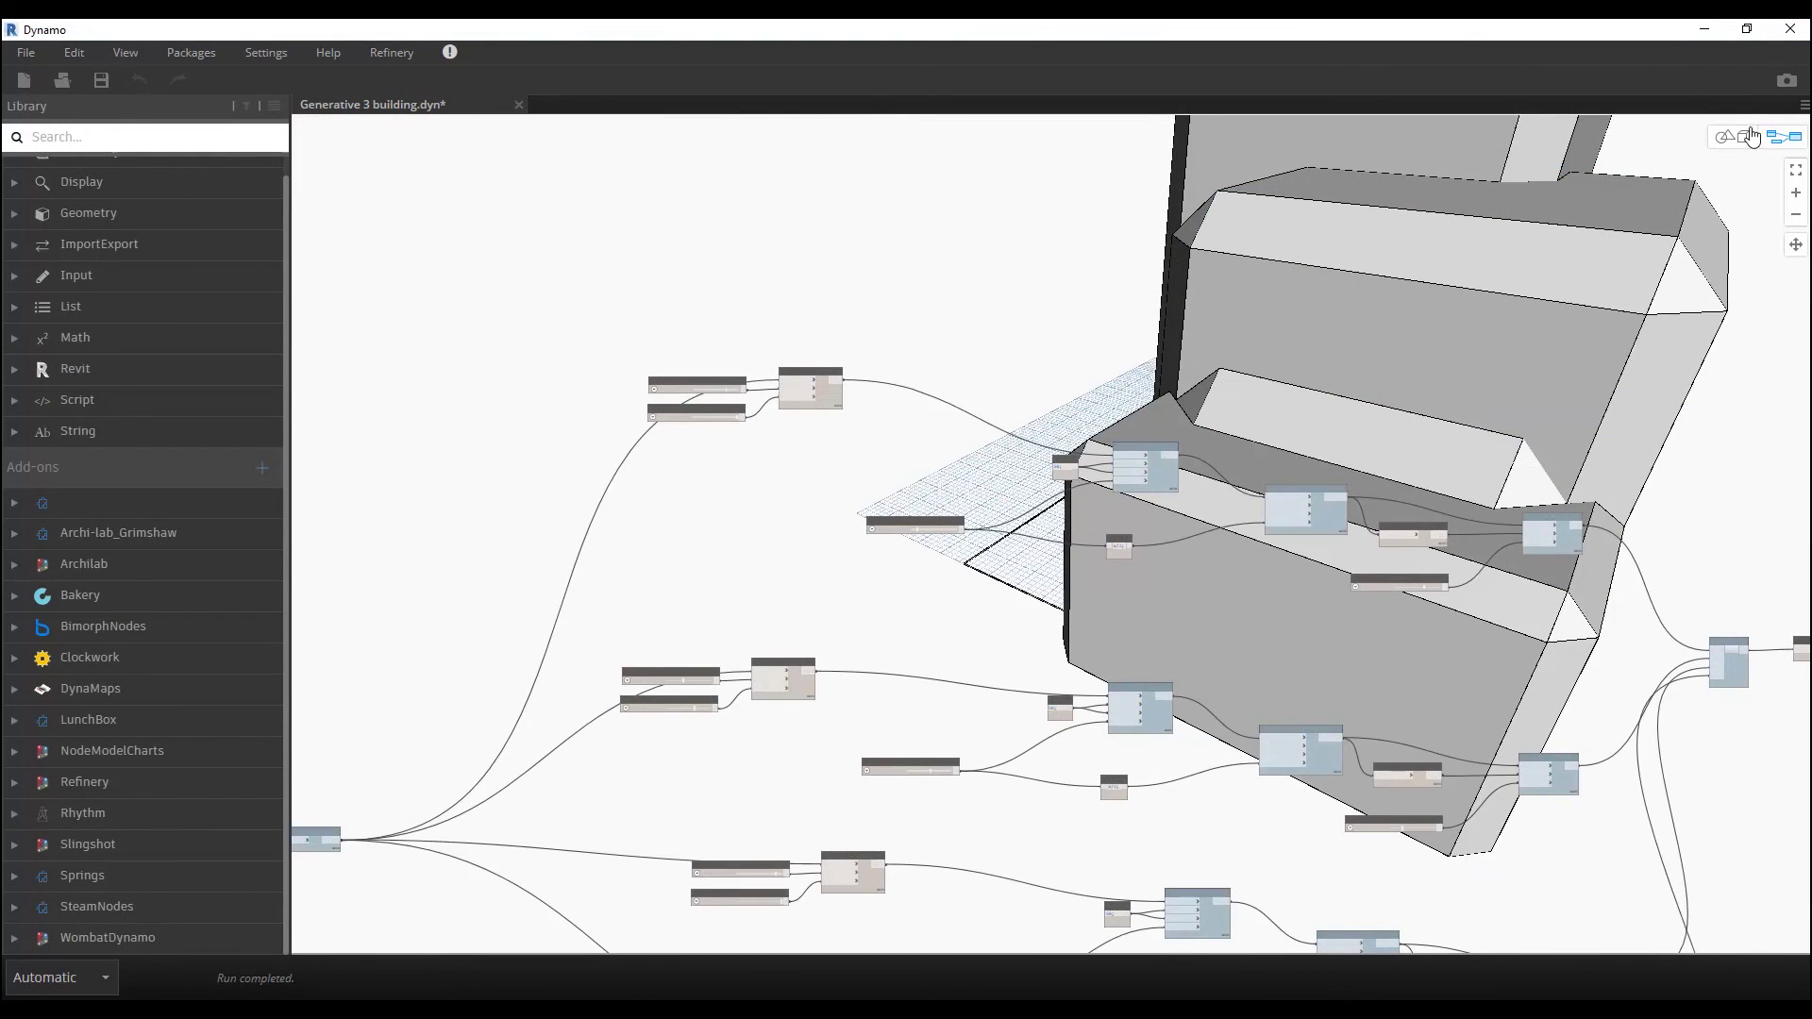
{"action": "left_click", "coordinate": [1748, 137]}
{"action": "left_click", "coordinate": [1796, 170]}
{"action": "middle_click_drag", "start_coordinate": [1214, 494], "coordinate": [1077, 518]}
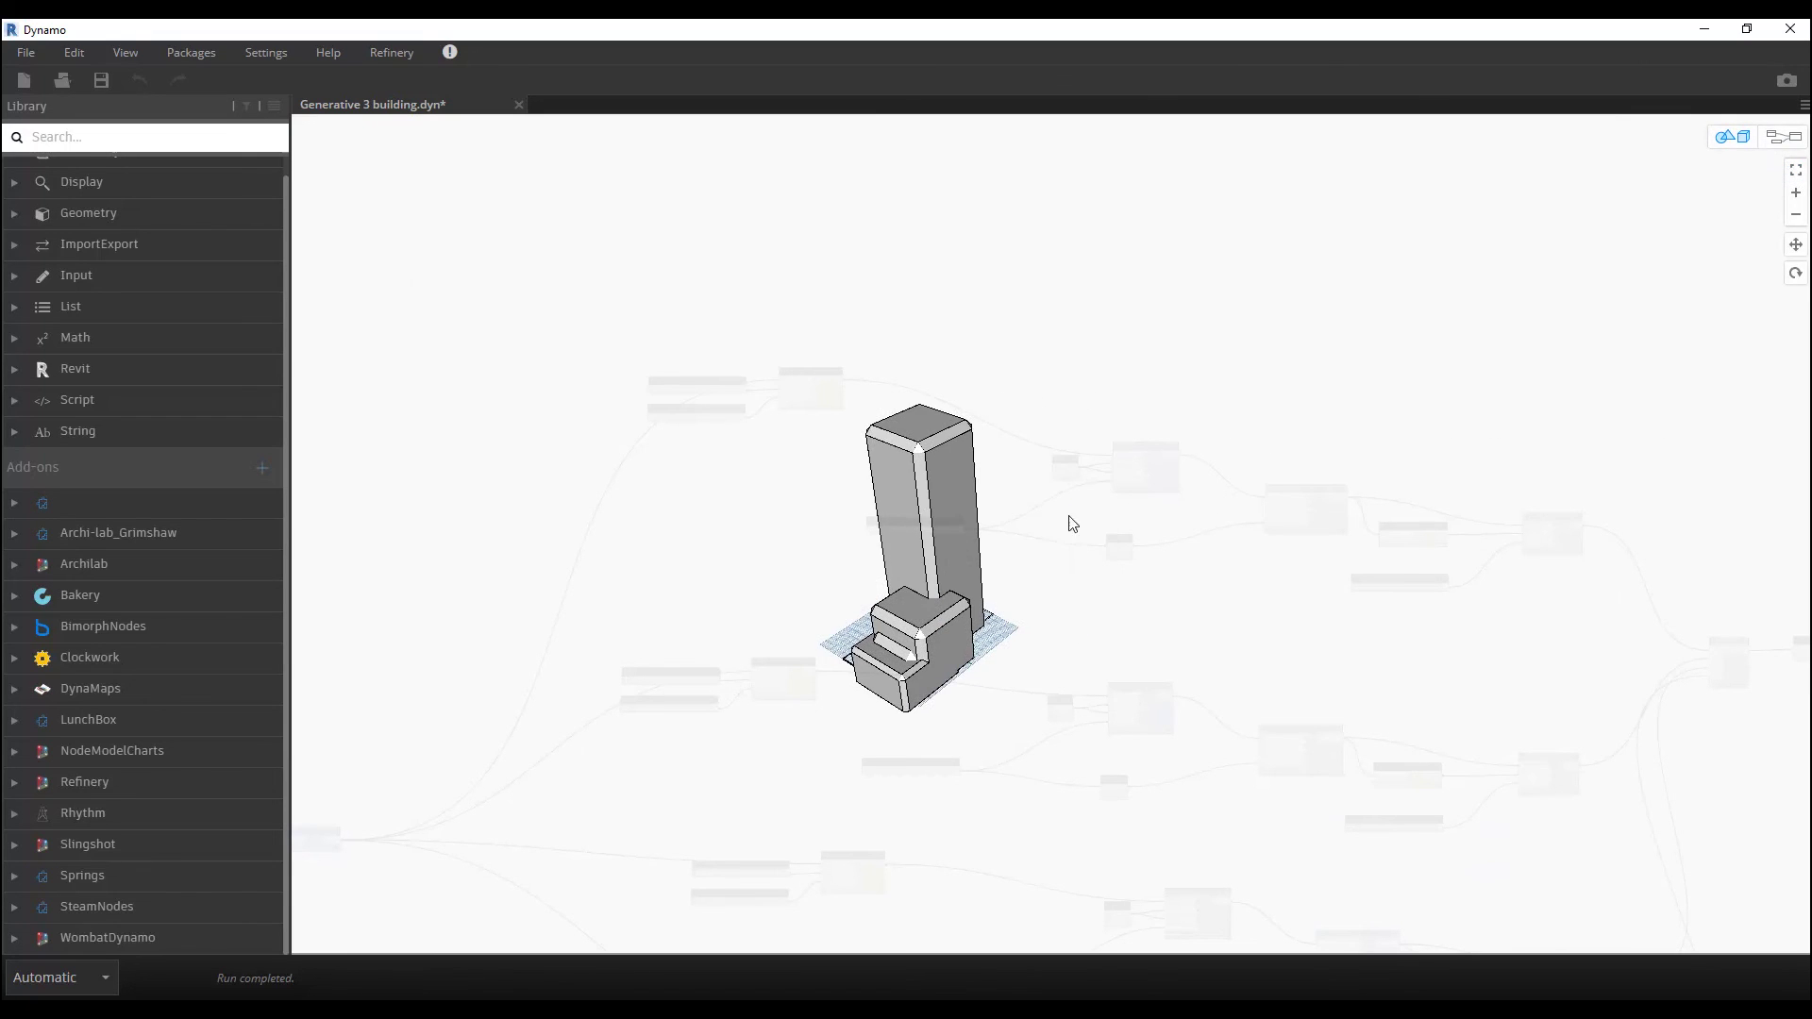
{"action": "scroll", "coordinate": [981, 576], "scroll_direction": "up", "scroll_amount": 5}
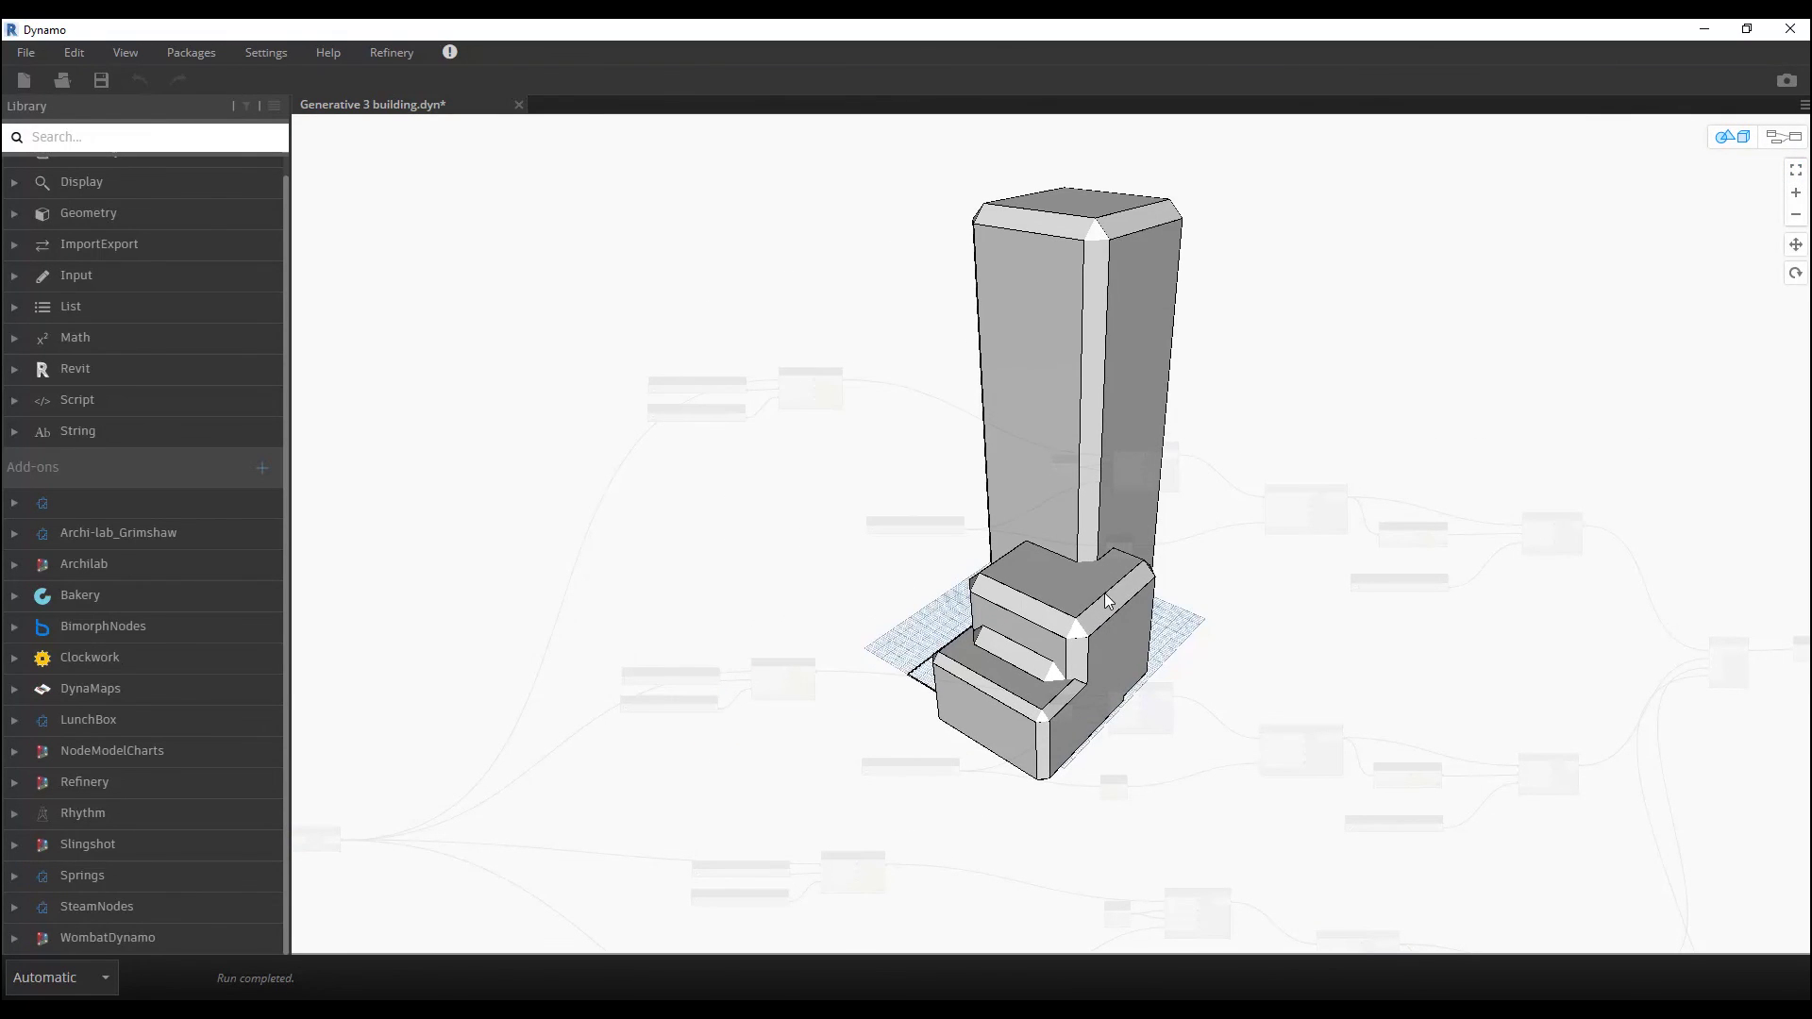
{"action": "scroll", "coordinate": [1159, 579], "scroll_direction": "up", "scroll_amount": 2}
{"action": "scroll", "coordinate": [1278, 585], "scroll_direction": "down", "scroll_amount": 3}
{"action": "left_click", "coordinate": [1796, 274]}
{"action": "left_click_drag", "start_coordinate": [1431, 557], "coordinate": [1159, 677]}
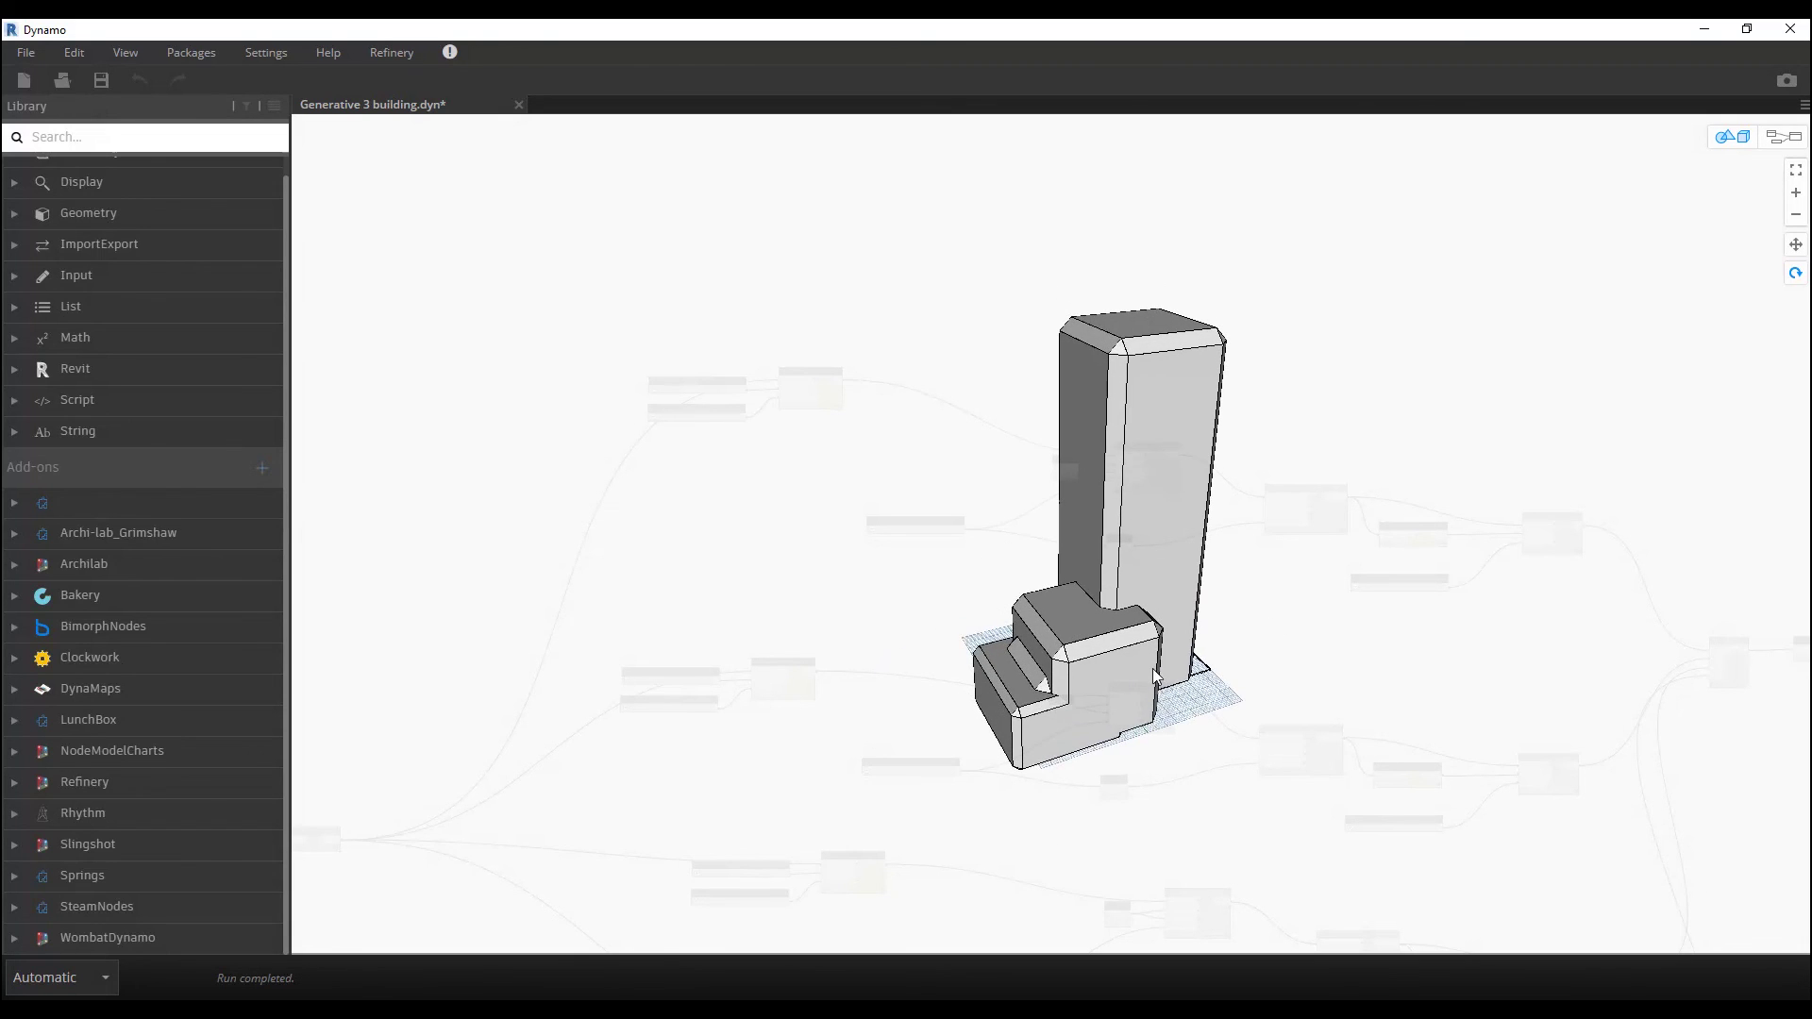
{"action": "scroll", "coordinate": [1159, 678], "scroll_direction": "up", "scroll_amount": 2}
{"action": "middle_click_drag", "start_coordinate": [1254, 743], "coordinate": [1117, 760]}
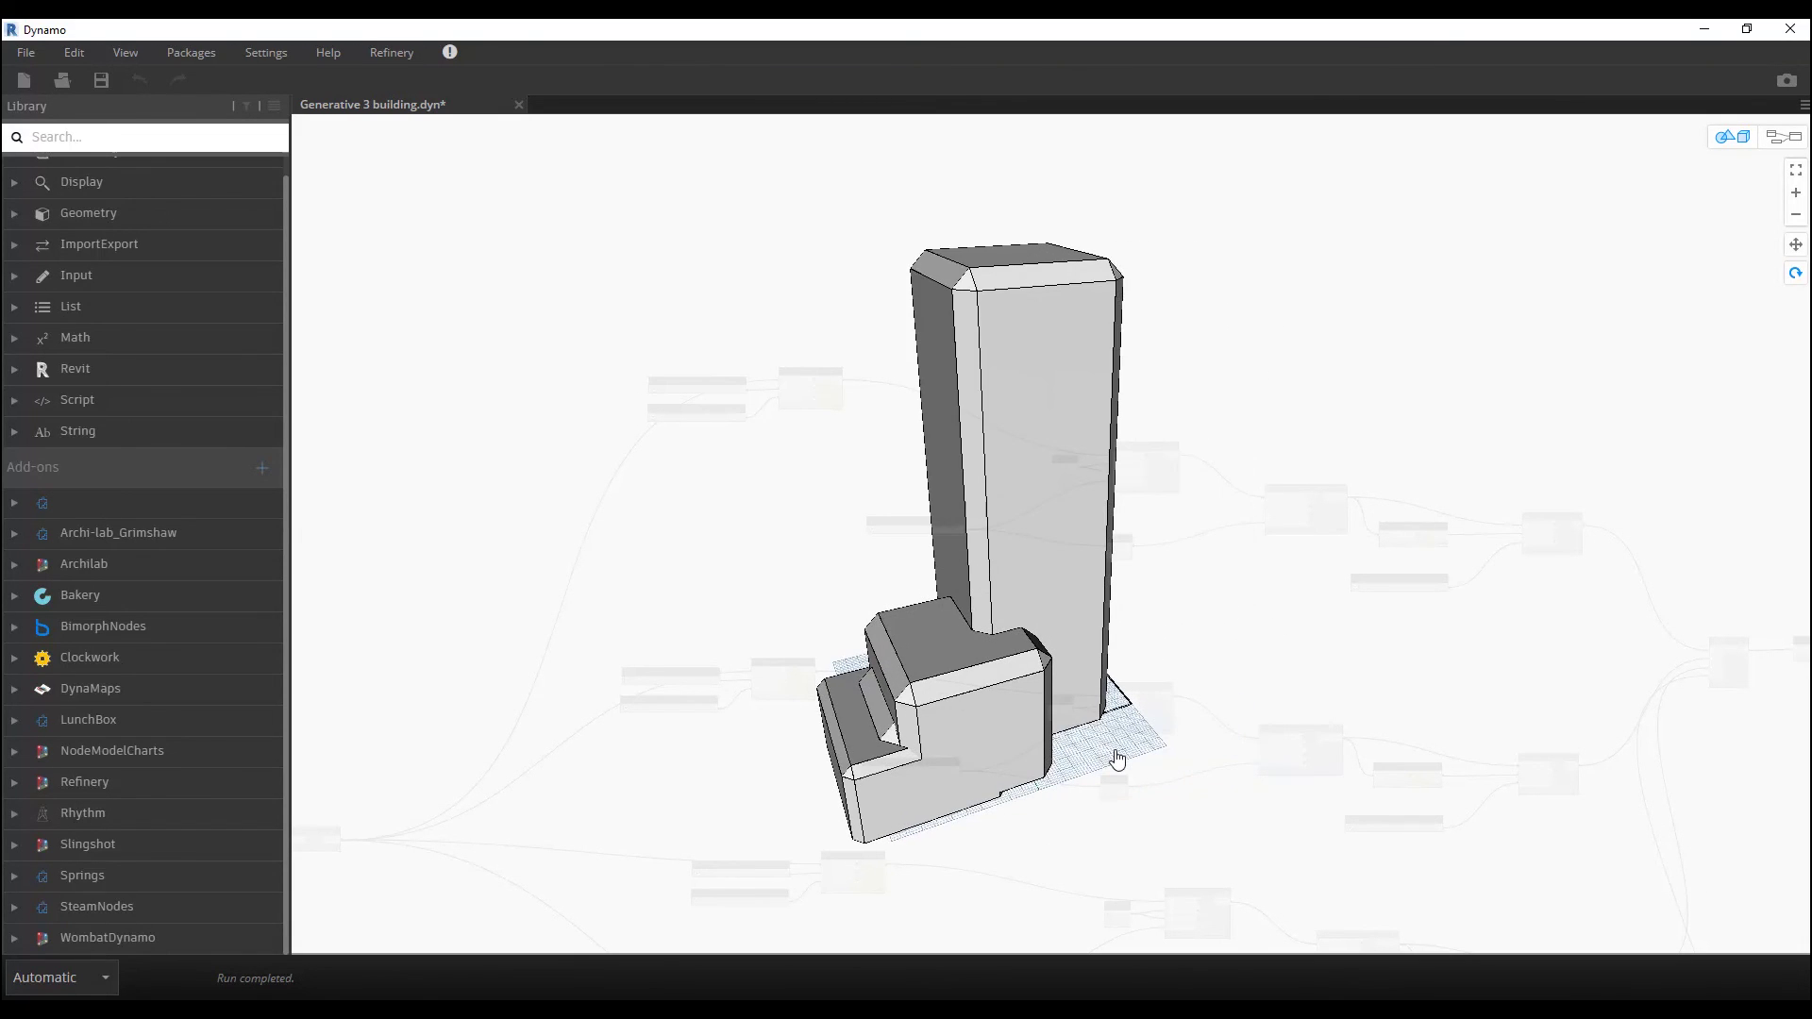
{"action": "left_click", "coordinate": [1779, 137]}
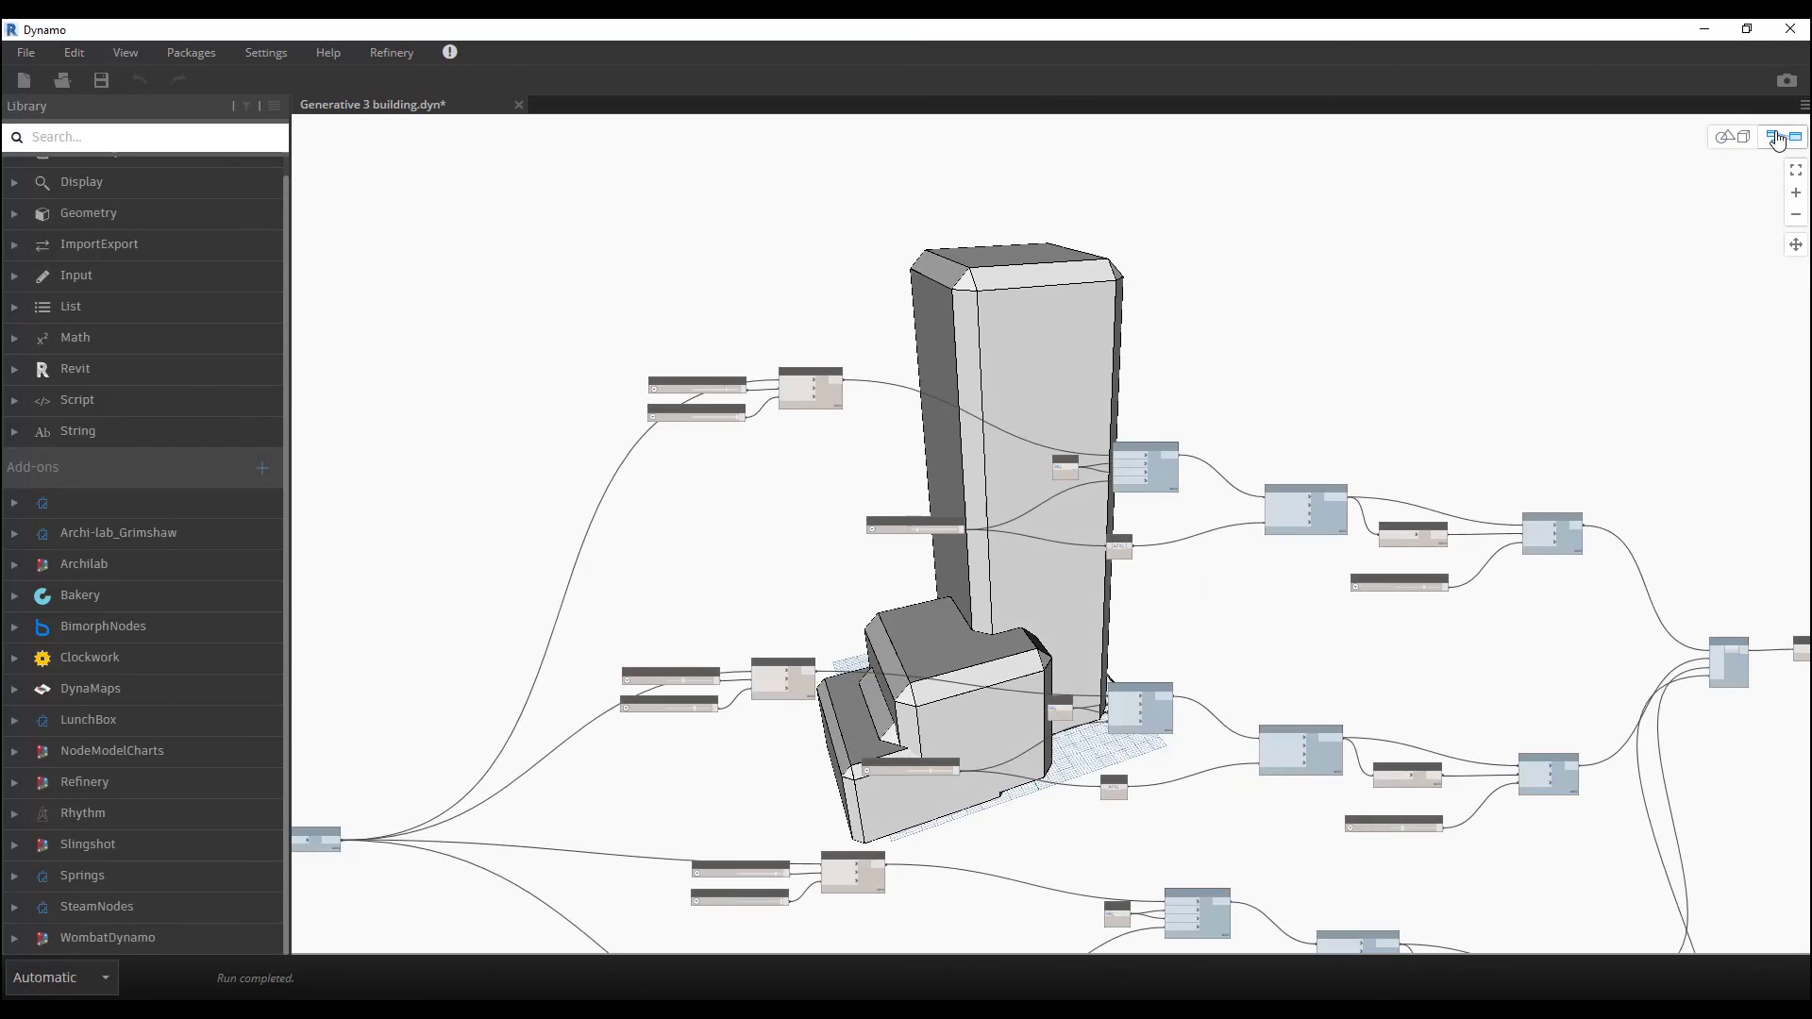